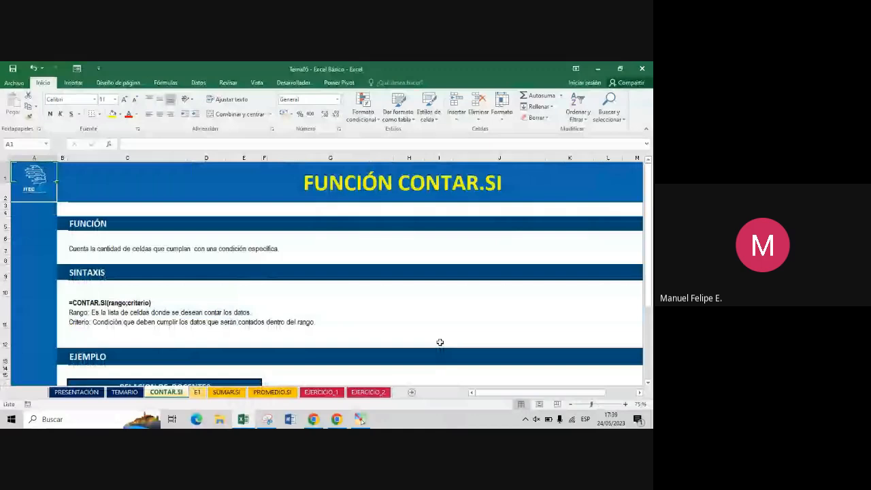
pyautogui.click(267, 419)
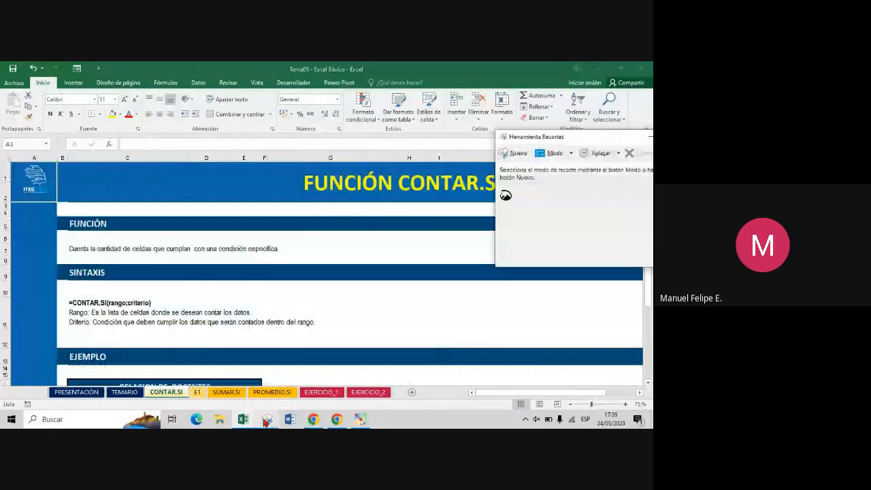
pyautogui.moveTo(623, 140); pyautogui.dragTo(514, 141)
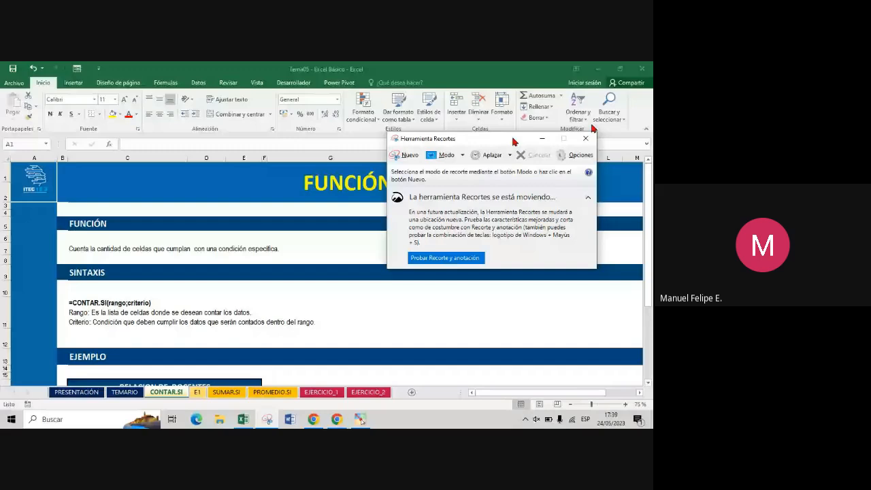
pyautogui.click(586, 139)
# - Mark the CONTAR.SI sheet tab with a red frame and three red arrows using the screen annotator, and magnify it
pyautogui.click(360, 420)
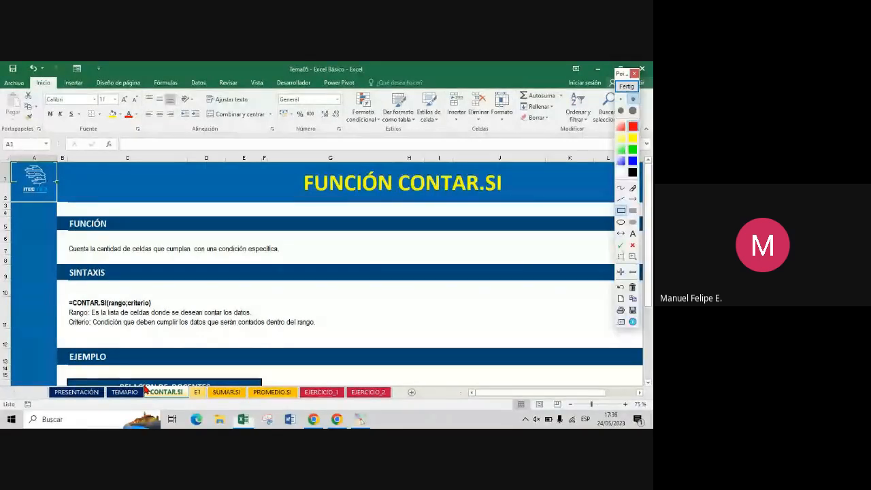
pyautogui.moveTo(145, 386); pyautogui.dragTo(188, 399)
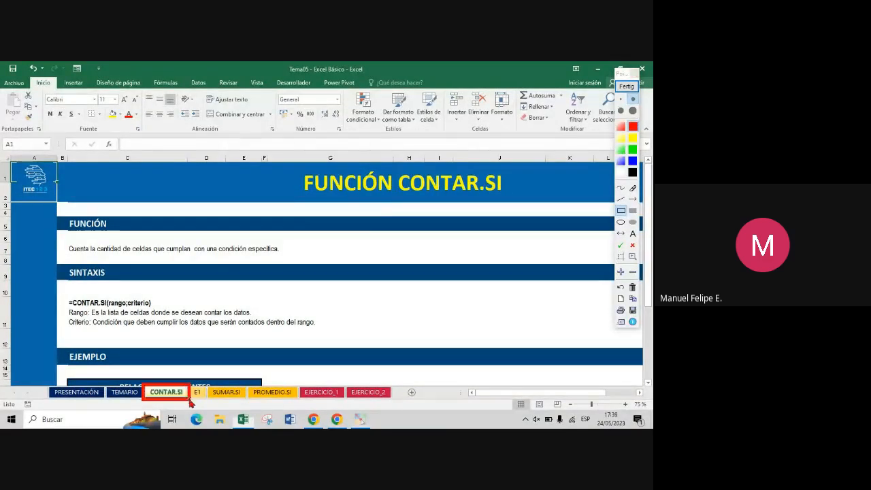
pyautogui.click(633, 198)
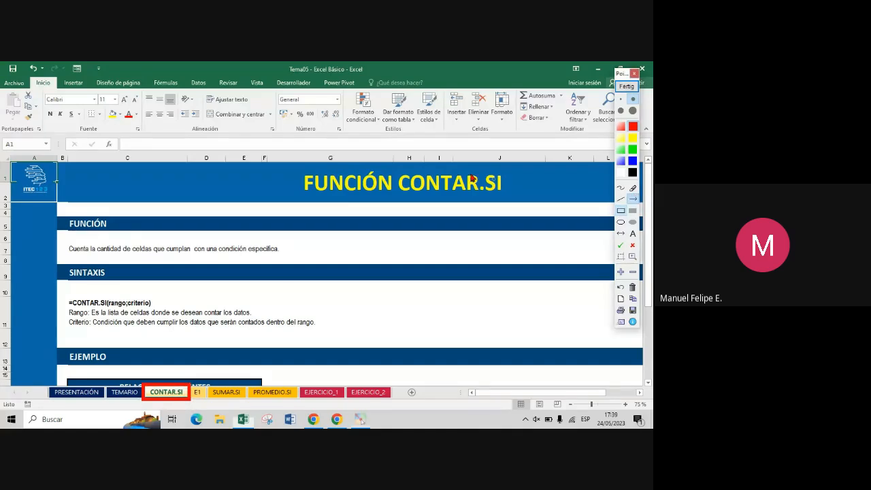
pyautogui.moveTo(430, 87); pyautogui.dragTo(182, 388)
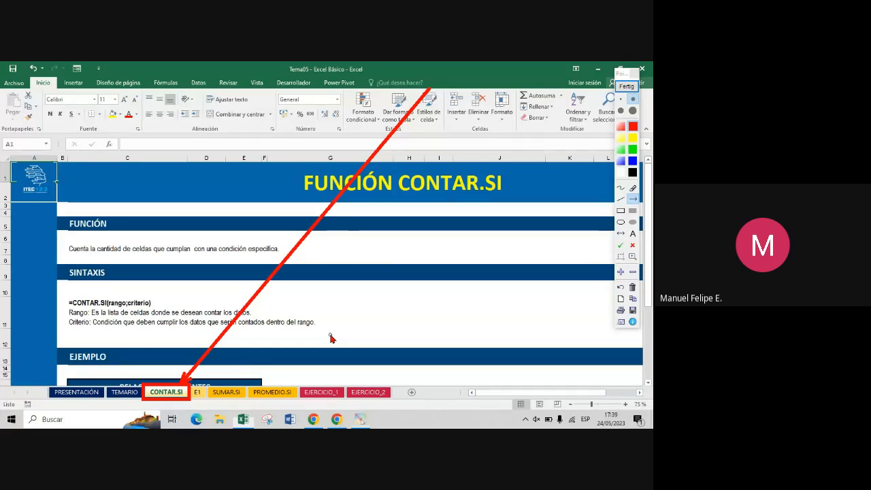
pyautogui.moveTo(177, 104); pyautogui.dragTo(172, 377)
pyautogui.moveTo(17, 90); pyautogui.dragTo(152, 376)
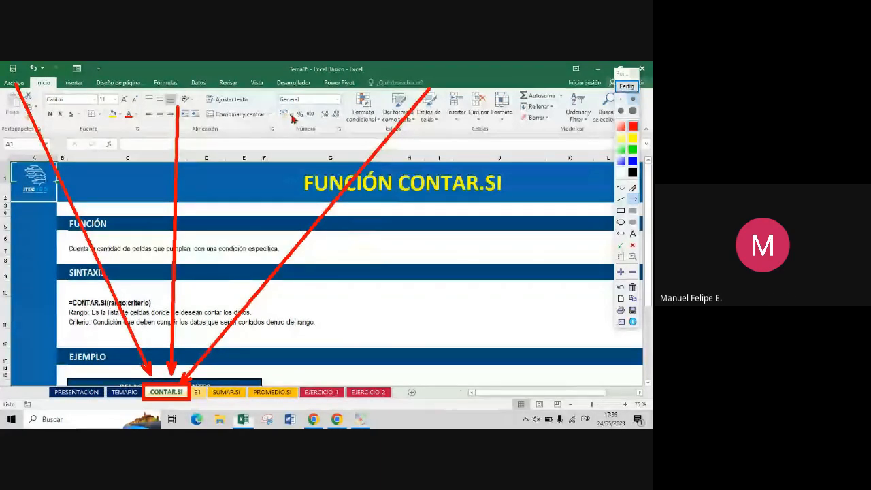
pyautogui.click(632, 257)
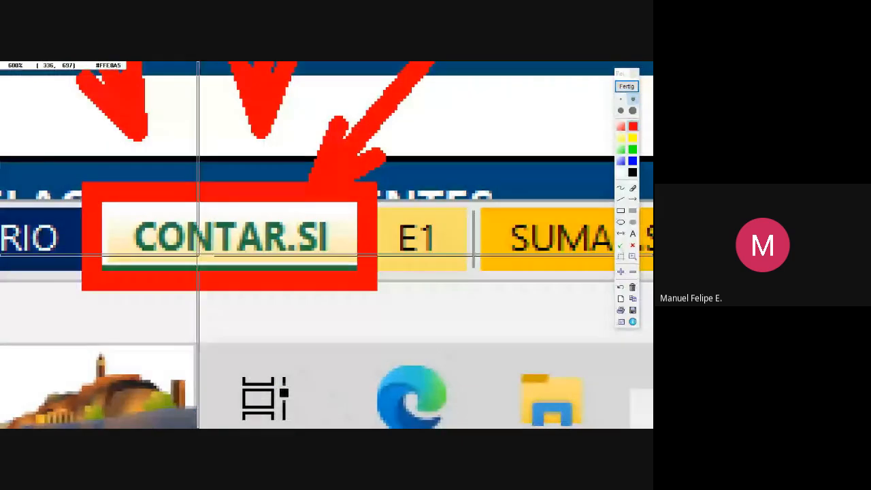
pyautogui.click(198, 255)
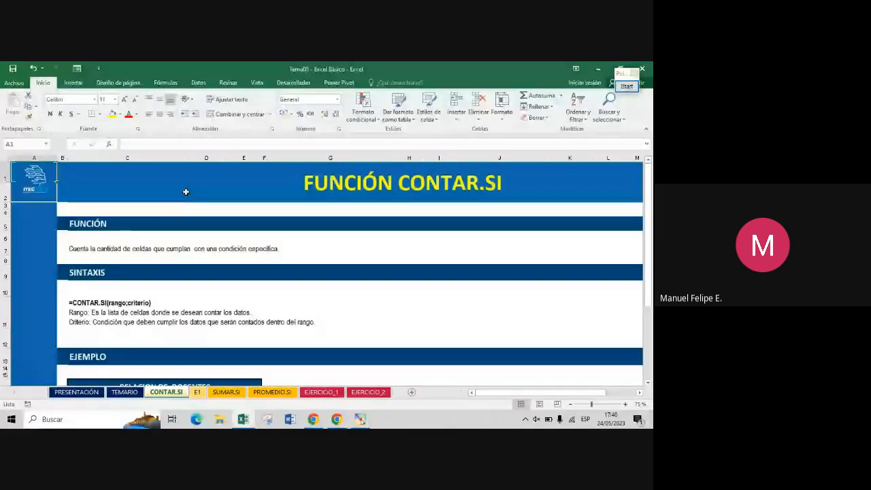
# - Point out the FUNCIÓN CONTAR.SI title and its definition, and enlarge the sheet view to 120% around the syntax section
pyautogui.click(186, 192)
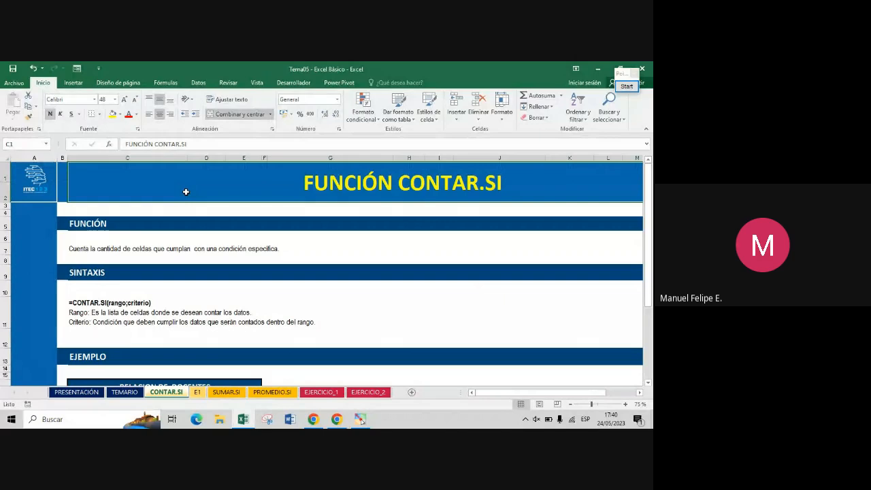
pyautogui.click(91, 252)
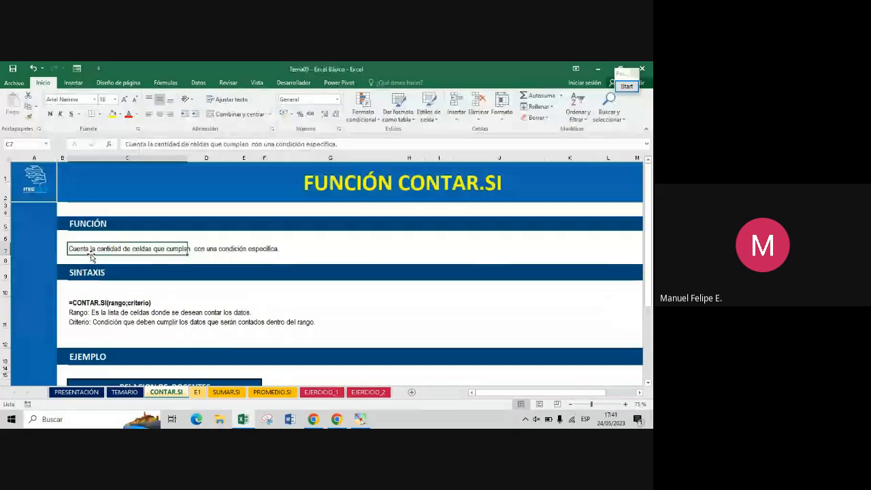
pyautogui.click(102, 337)
pyautogui.scroll(1, 102, 337)
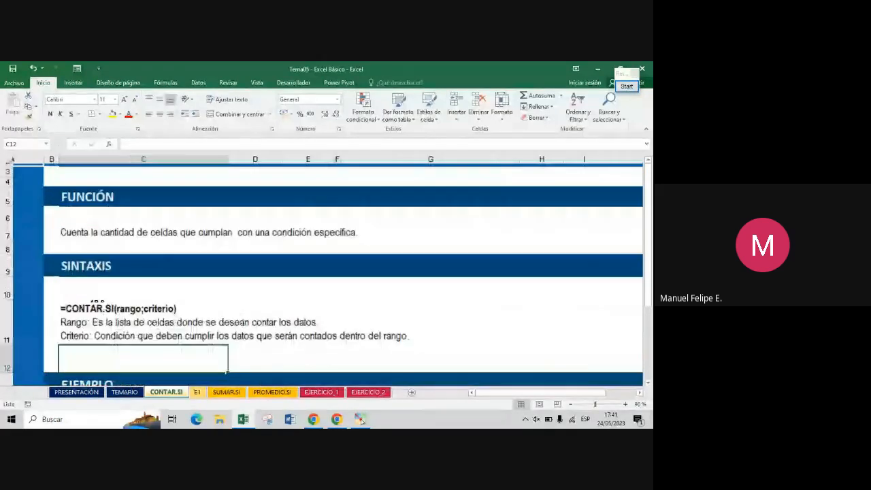
pyautogui.scroll(2, 91, 290)
pyautogui.click(93, 290)
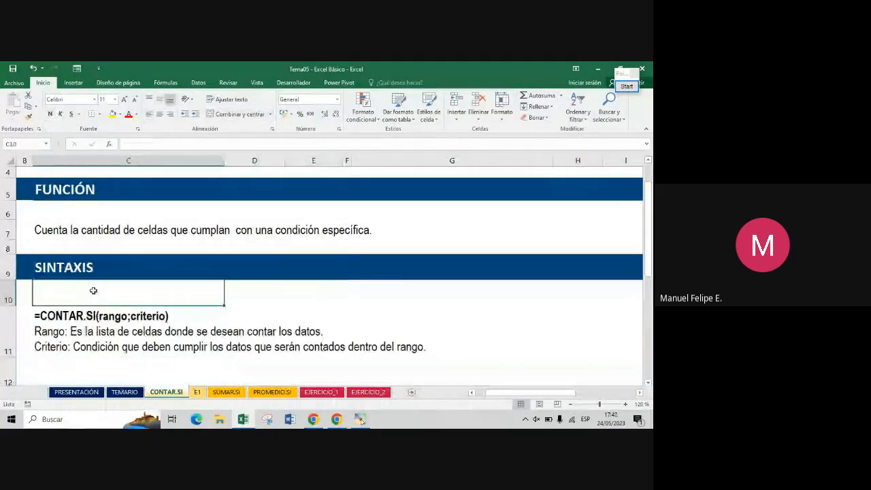
# - Look over the sheet from the SINTAXIS section to the start of the EJEMPLO table, and return to the syntax explanation
pyautogui.press('Down')
pyautogui.press('Down')
pyautogui.press('Down')
pyautogui.press('Down')
pyautogui.press('Down')
pyautogui.press('Down')
pyautogui.press('Down')
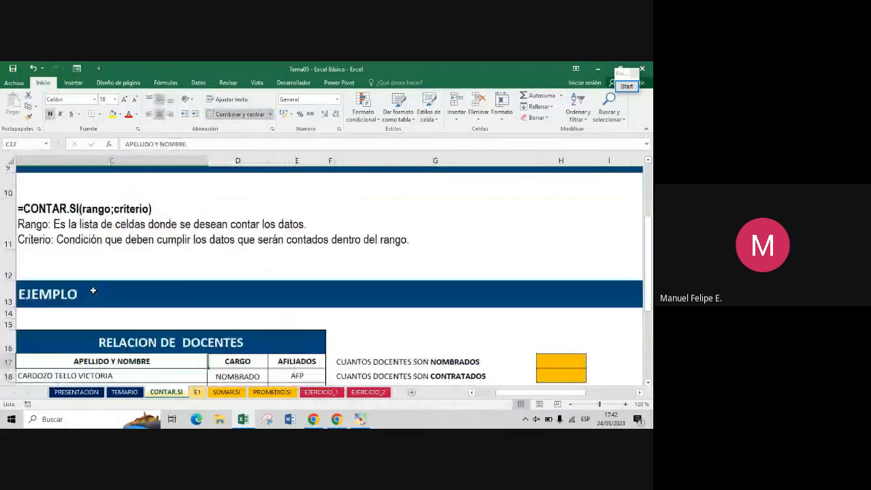
pyautogui.press('Up')
pyautogui.press('Up')
pyautogui.press('Up')
pyautogui.press('Up')
pyautogui.press('Up')
pyautogui.press('Up')
pyautogui.press('Up')
pyautogui.press('Up')
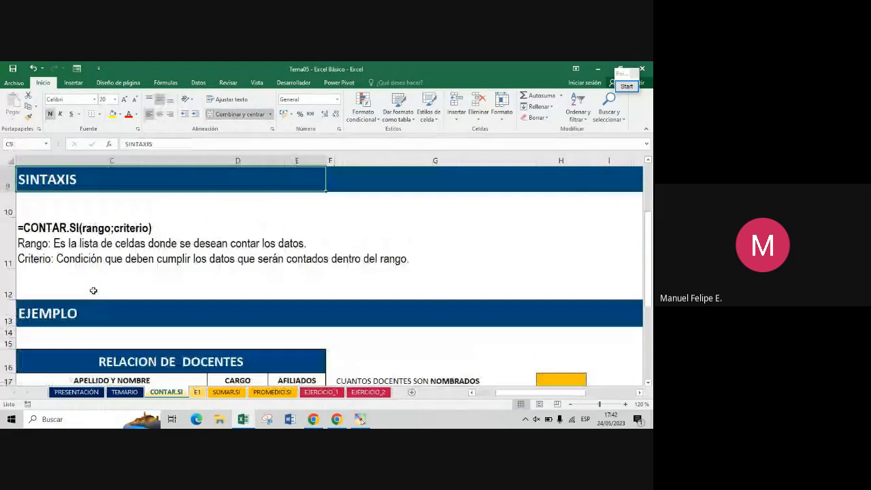
pyautogui.press('Left')
pyautogui.press('Left')
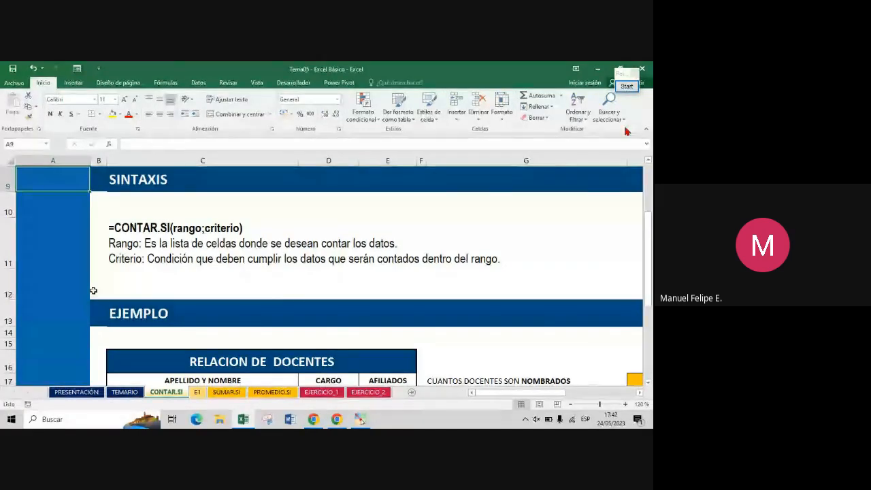
# - Annotate the syntax with a yellow line under =CONTAR.SI and red lines above rango and under "lista de celdas"
pyautogui.click(628, 87)
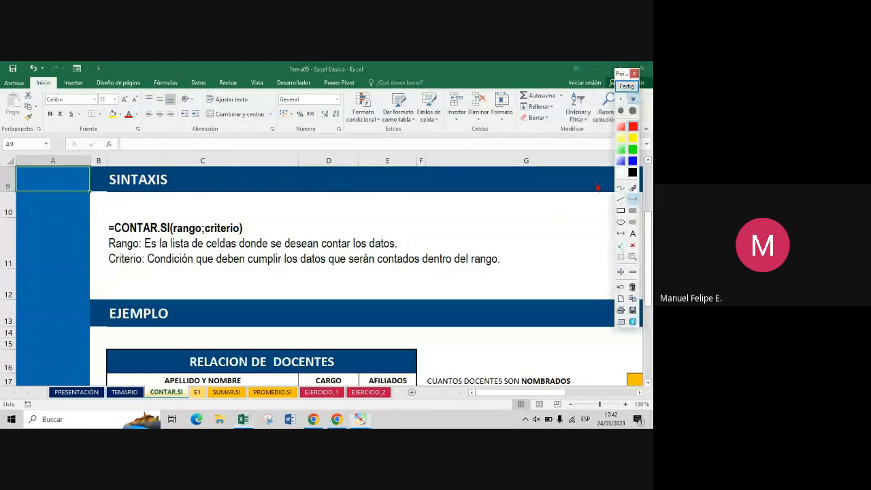
pyautogui.click(621, 211)
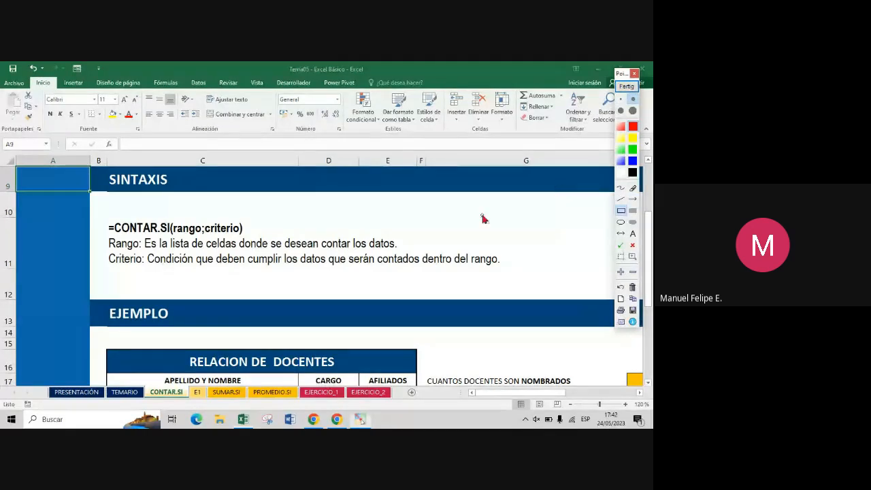
pyautogui.click(621, 199)
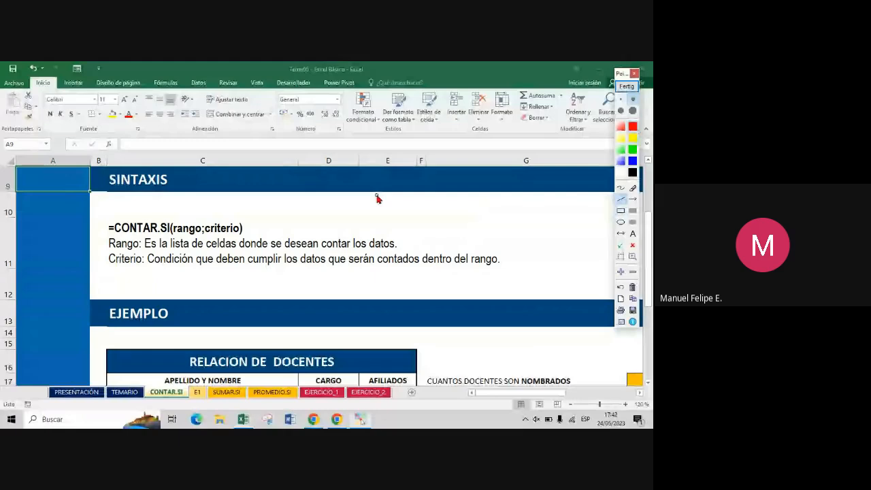
pyautogui.moveTo(107, 235); pyautogui.dragTo(171, 235)
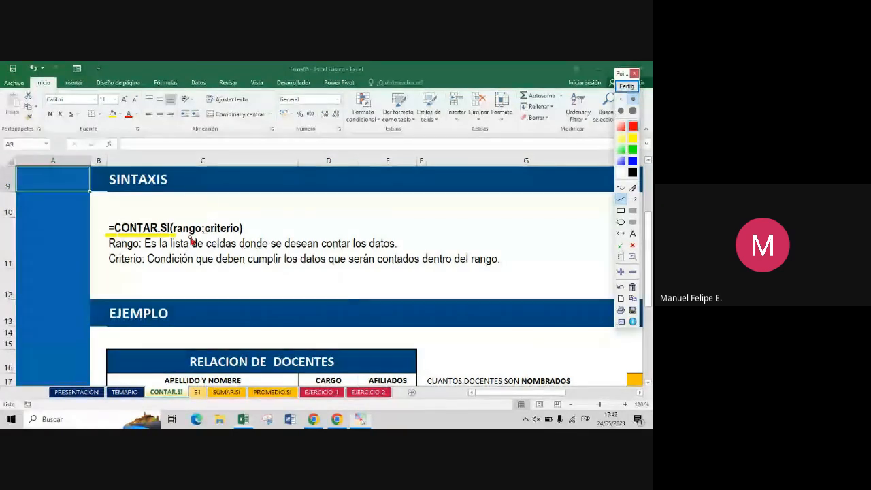
pyautogui.moveTo(175, 220); pyautogui.dragTo(202, 219)
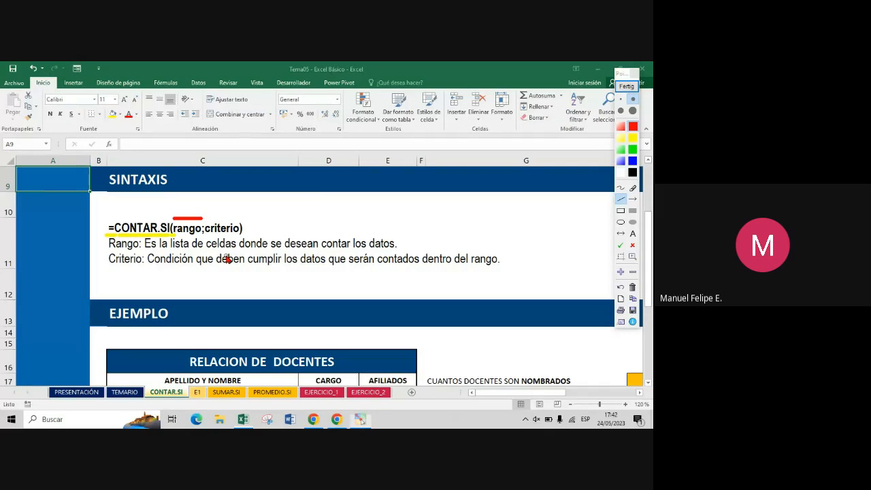
pyautogui.moveTo(170, 251); pyautogui.dragTo(237, 254)
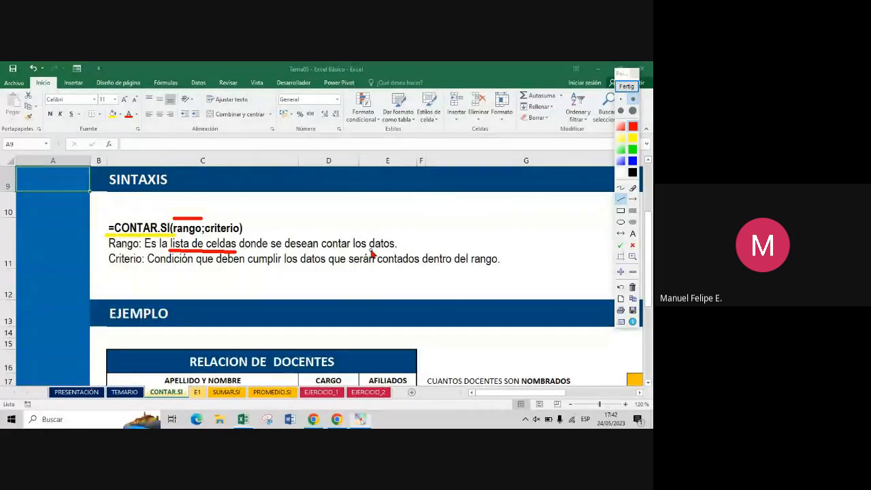
# - Point a green arrow at the semicolon and underline criterio and "Condición que deben cumplir" in blue, ending the annotation session
pyautogui.click(633, 198)
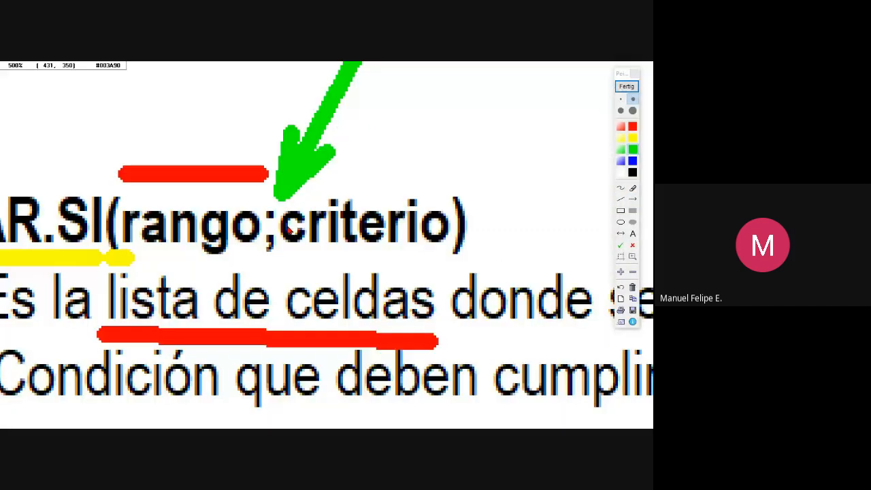
pyautogui.scroll(-1, 289, 231)
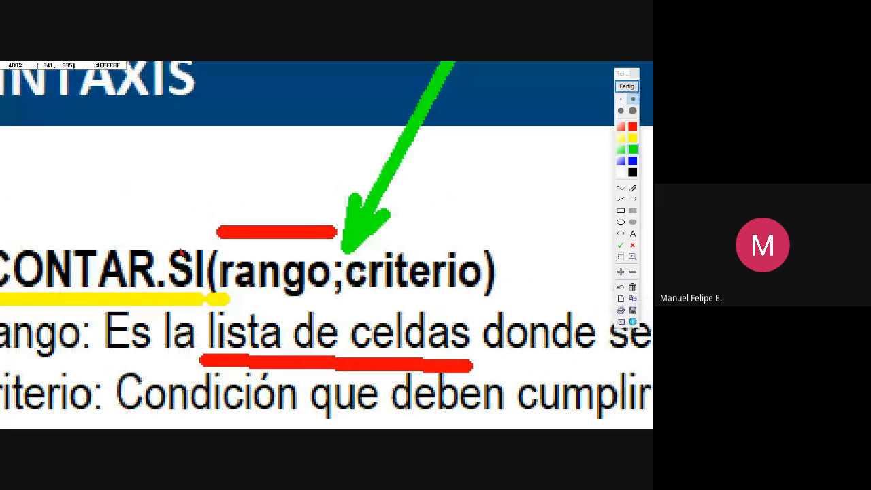
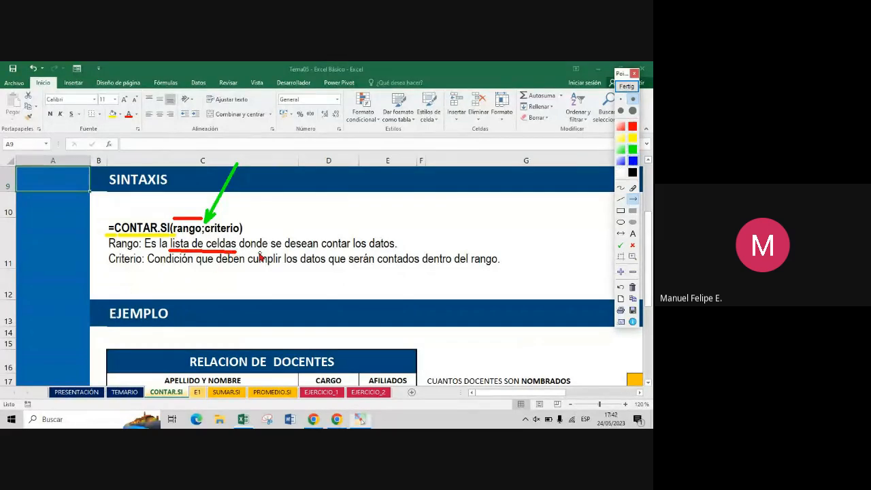
pyautogui.moveTo(206, 235); pyautogui.dragTo(250, 236)
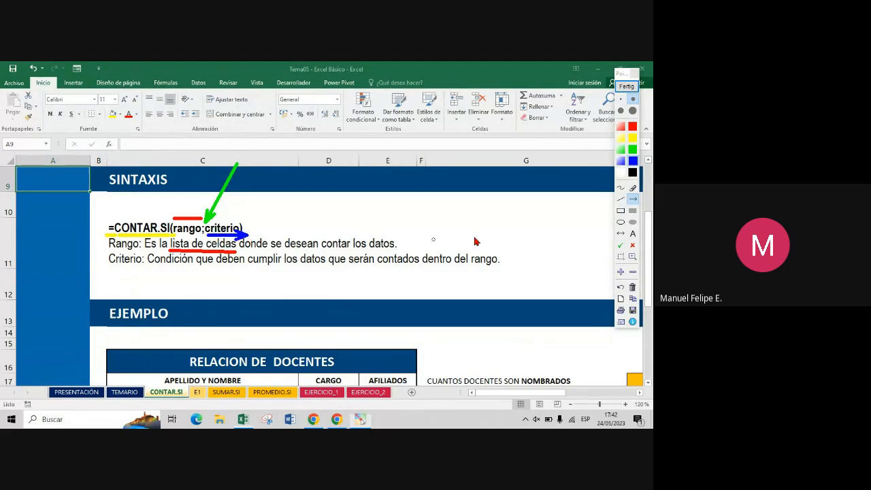
pyautogui.click(621, 199)
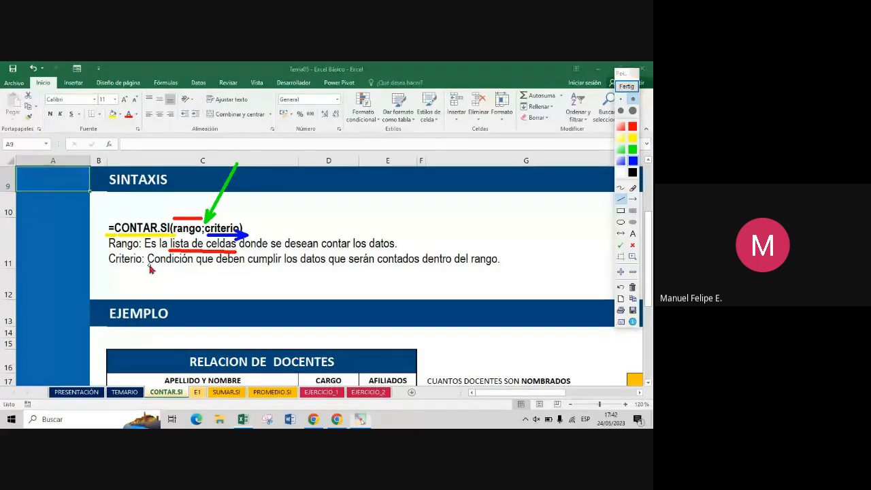
pyautogui.moveTo(147, 266); pyautogui.dragTo(275, 266)
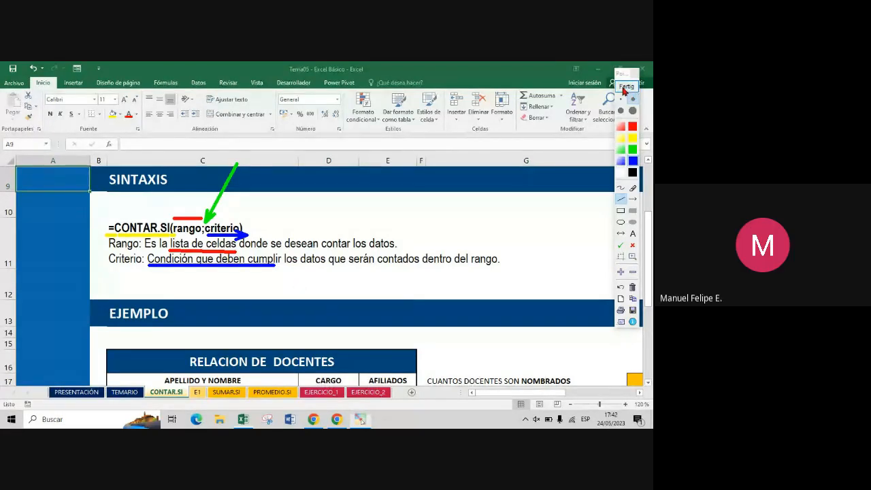
pyautogui.click(627, 86)
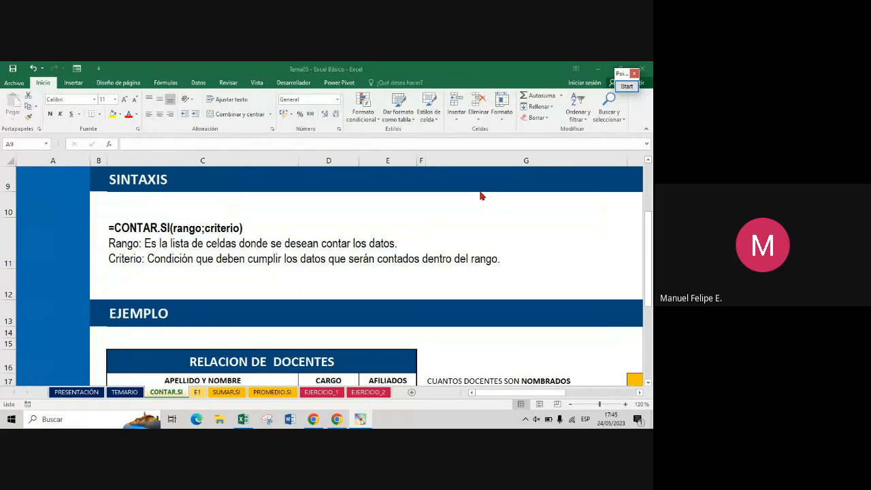
# - Go down from the syntax section to examine the RELACION DE DOCENTES table and the counting questions beside it
pyautogui.click(313, 209)
pyautogui.click(313, 209)
pyautogui.press('Down')
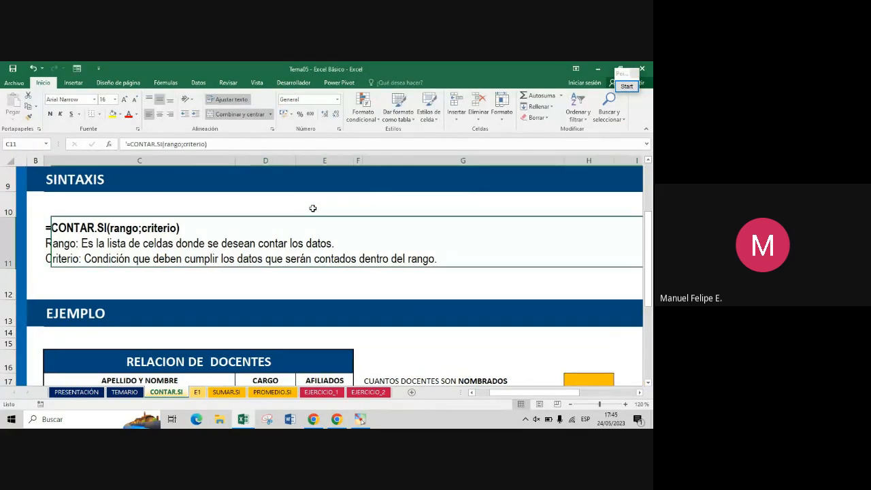
pyautogui.press('Left')
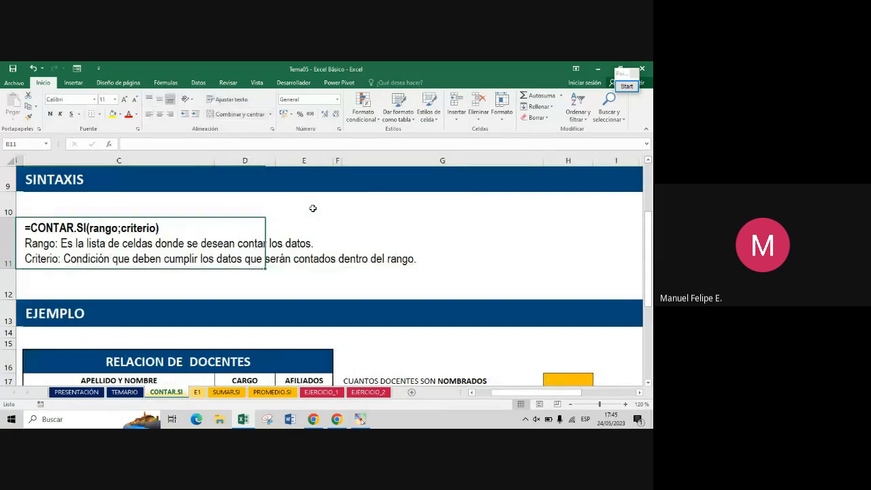
pyautogui.press('Left')
pyautogui.press('Down')
pyautogui.press('Down')
pyautogui.press('Down')
pyautogui.press('Down')
pyautogui.press('Down')
pyautogui.press('Down')
pyautogui.press('Down')
pyautogui.press('Down')
pyautogui.press('Down')
pyautogui.press('Down')
pyautogui.press('Down')
pyautogui.press('Down')
pyautogui.press('Down')
pyautogui.press('Down')
pyautogui.press('Down')
pyautogui.press('Down')
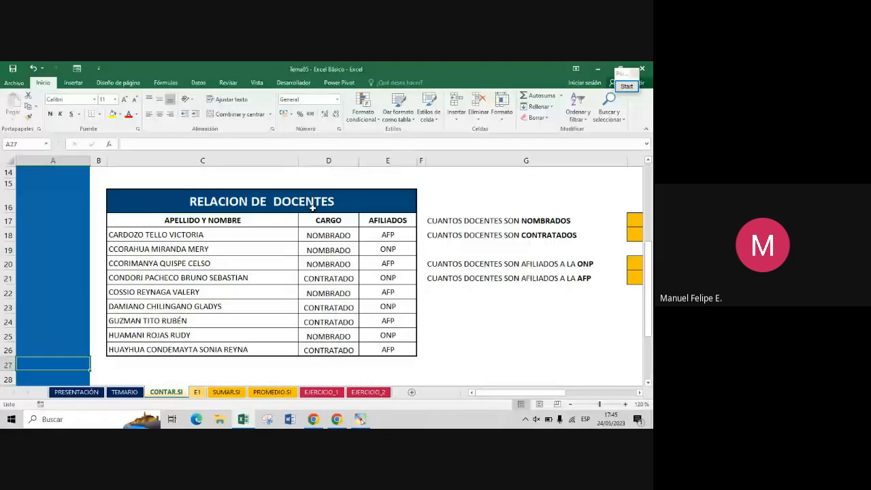
# - Highlight the RELACION DE DOCENTES table by selecting its cells, with the whole example and its answer cells in view
pyautogui.scroll(-2, 390, 224)
pyautogui.scroll(2, 390, 224)
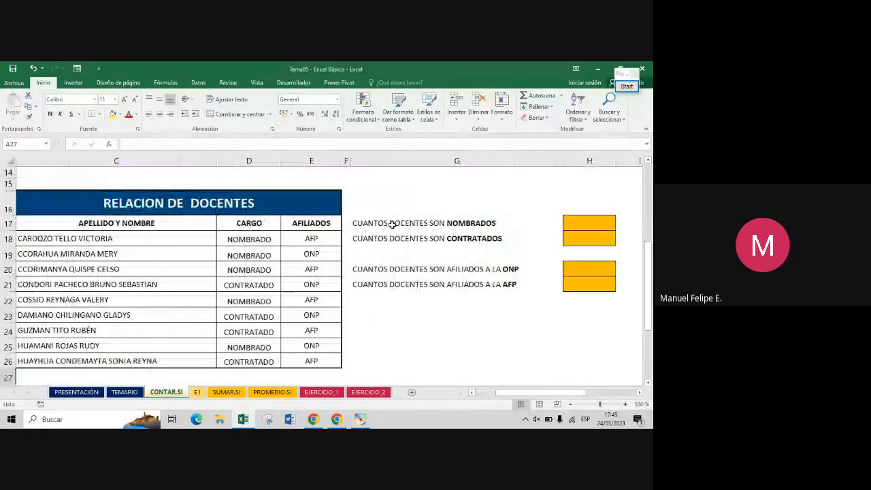
pyautogui.moveTo(648, 275); pyautogui.dragTo(652, 271)
pyautogui.moveTo(225, 232); pyautogui.dragTo(325, 371)
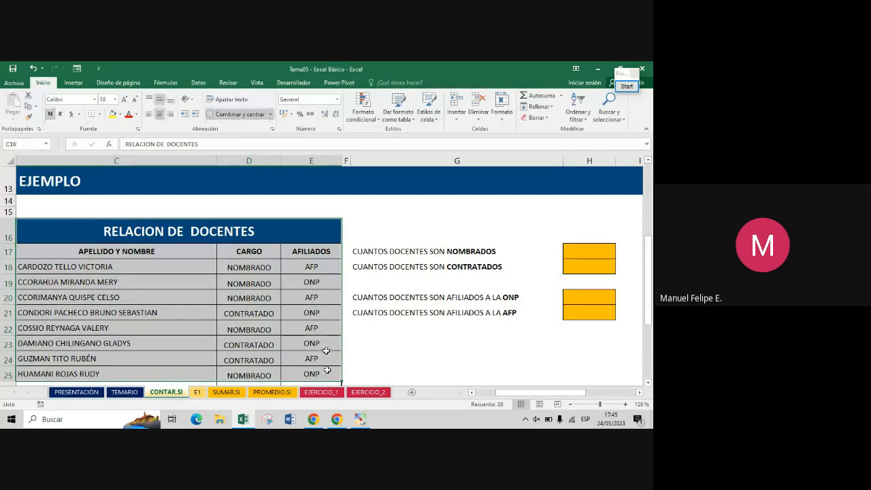
pyautogui.keyDown('ctrl'); pyautogui.scroll(-2, 319, 348); pyautogui.keyUp('ctrl')
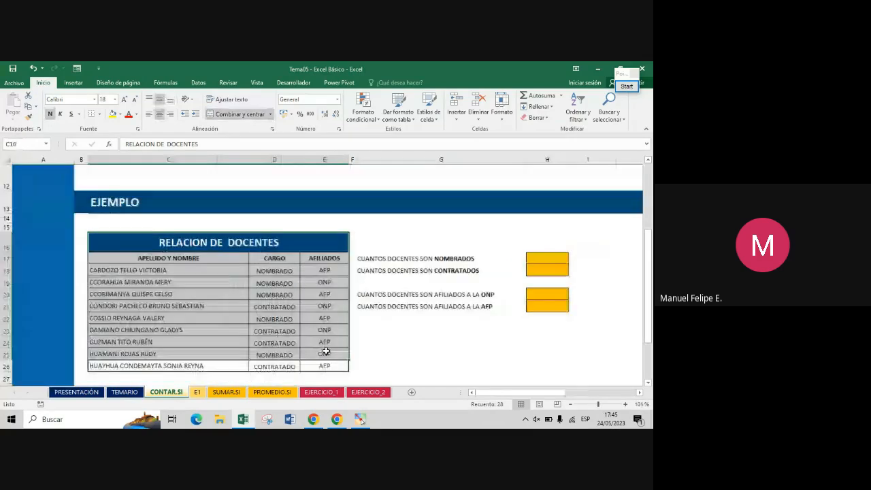
# - Highlight the RELACION DE DOCENTES table and each of its columns in turn: APELLIDO Y NOMBRE, CARGO and AFILIADOS
pyautogui.click(603, 354)
pyautogui.scroll(-1, 604, 354)
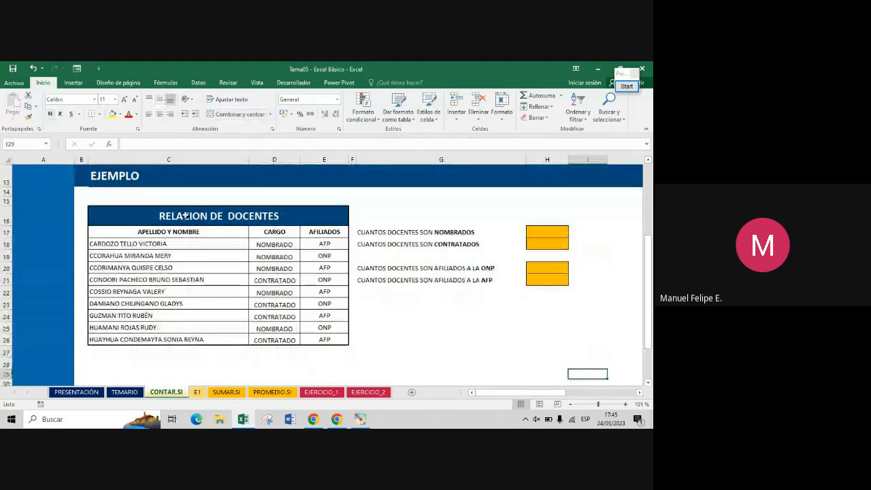
pyautogui.moveTo(204, 217); pyautogui.dragTo(300, 339)
pyautogui.moveTo(231, 225); pyautogui.dragTo(320, 327)
pyautogui.moveTo(207, 231); pyautogui.dragTo(242, 343)
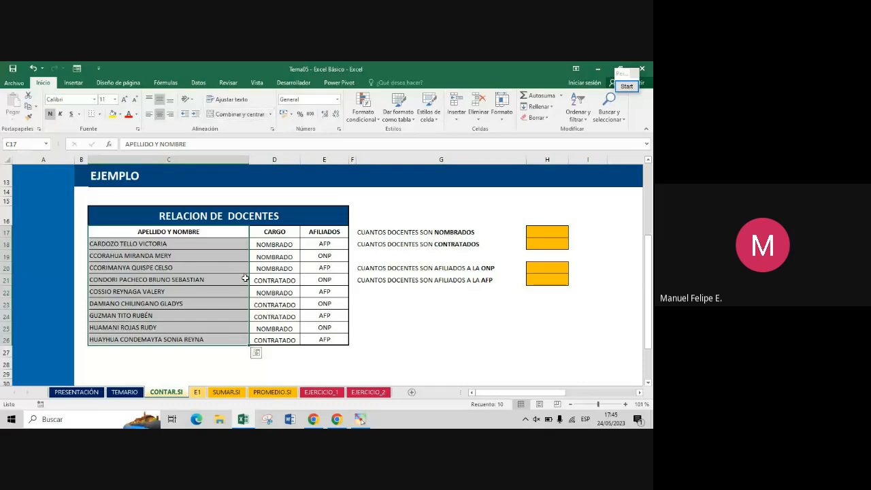
pyautogui.moveTo(274, 233); pyautogui.dragTo(276, 340)
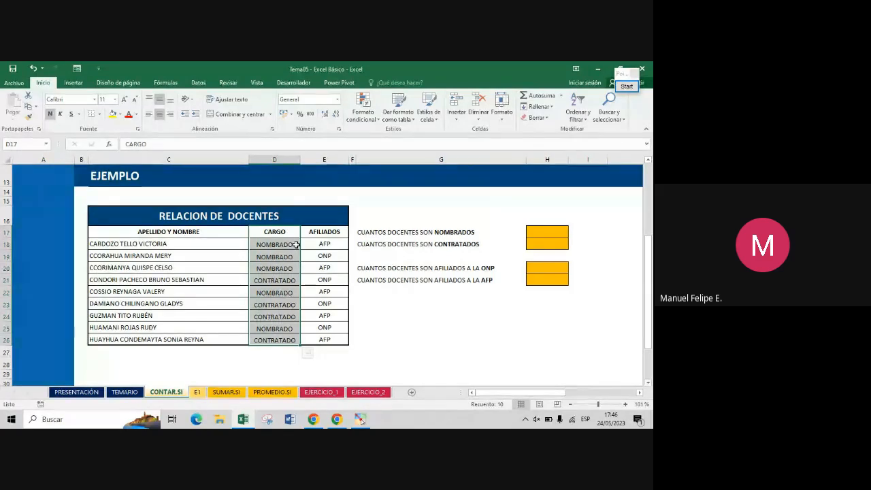
pyautogui.moveTo(323, 232); pyautogui.dragTo(325, 340)
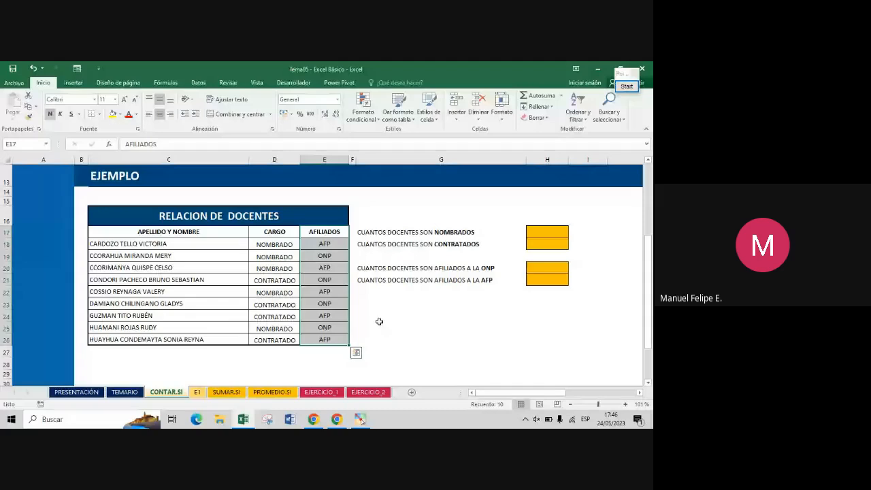
# - Highlight the counting questions with their answer cells, and single out the NOMBRADOS question in G17 and its answer cell H17
pyautogui.moveTo(370, 233); pyautogui.dragTo(545, 279)
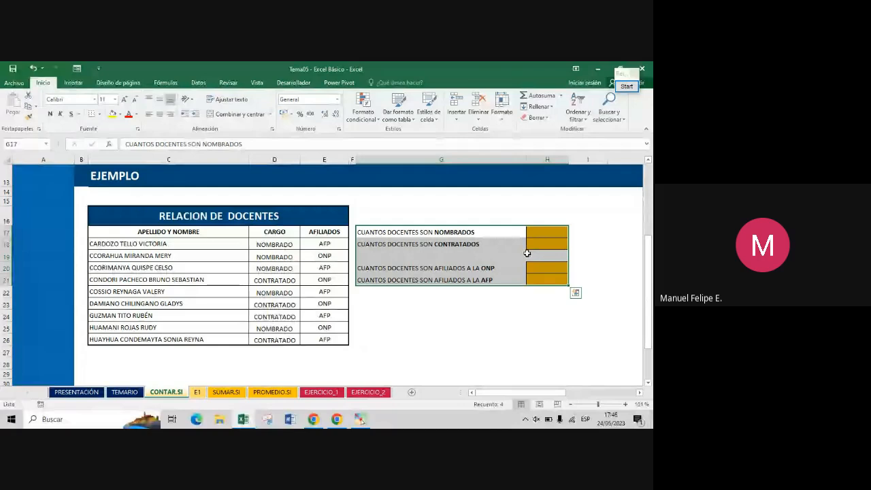
pyautogui.click(540, 234)
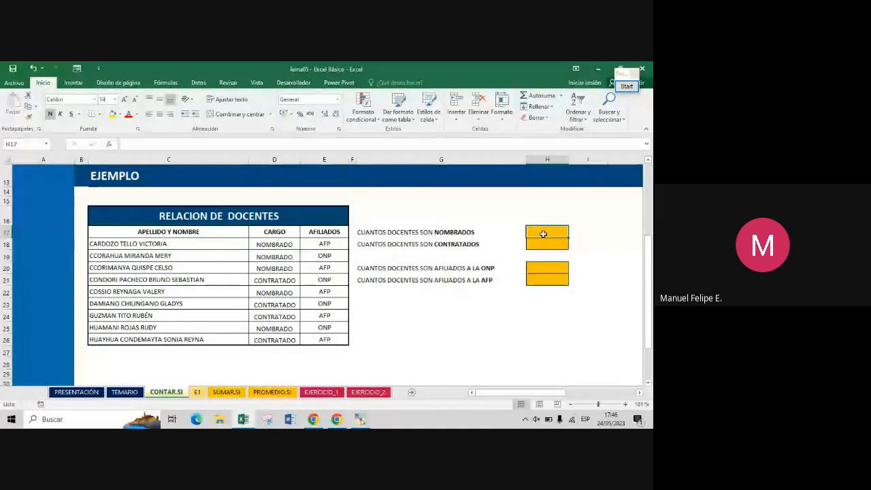
pyautogui.moveTo(540, 233)
pyautogui.mouseDown()
pyautogui.moveTo(501, 236)
pyautogui.moveTo(542, 231)
pyautogui.mouseUp()
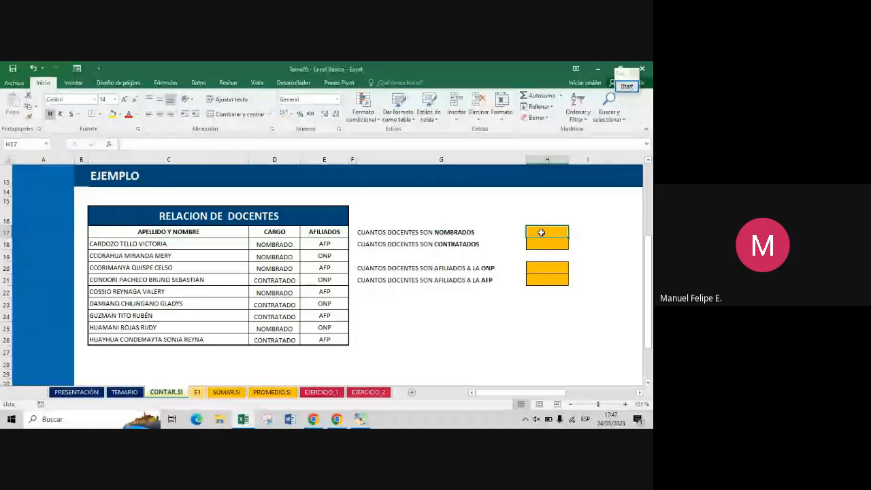
pyautogui.click(504, 234)
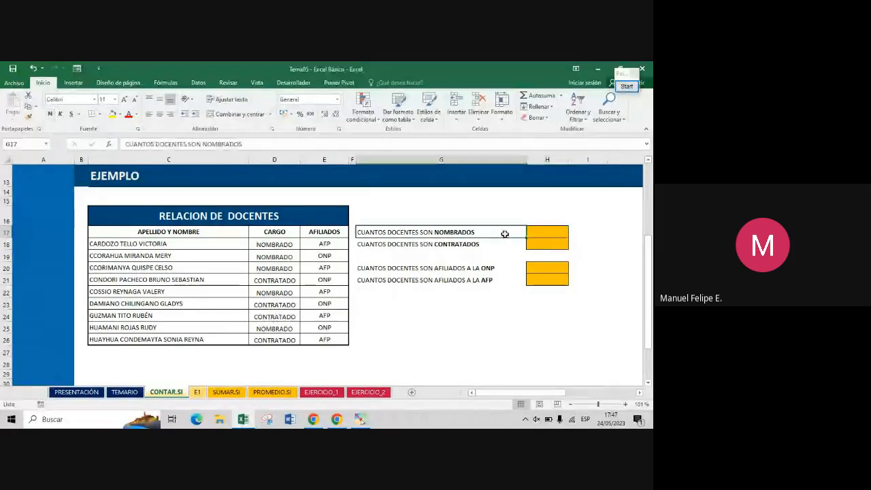
# - Start screen annotation, underline NOMBRADOS in the first question in red and label it "criterio" above
pyautogui.click(627, 86)
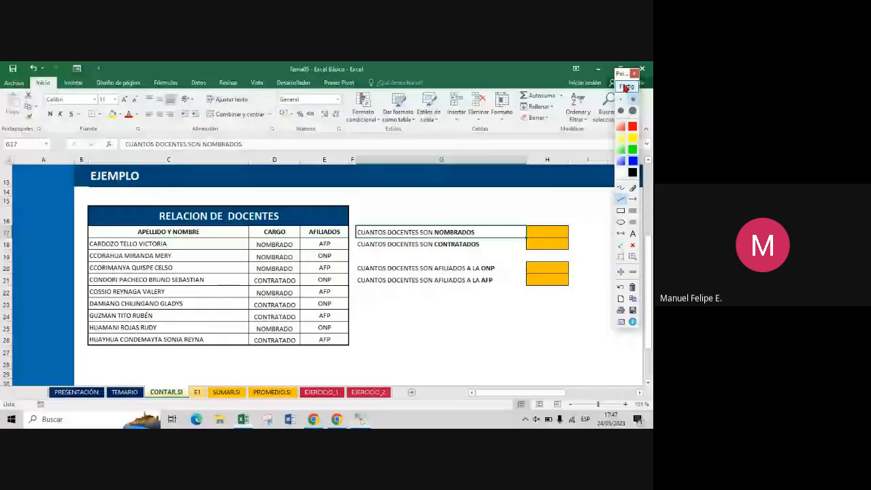
pyautogui.click(633, 128)
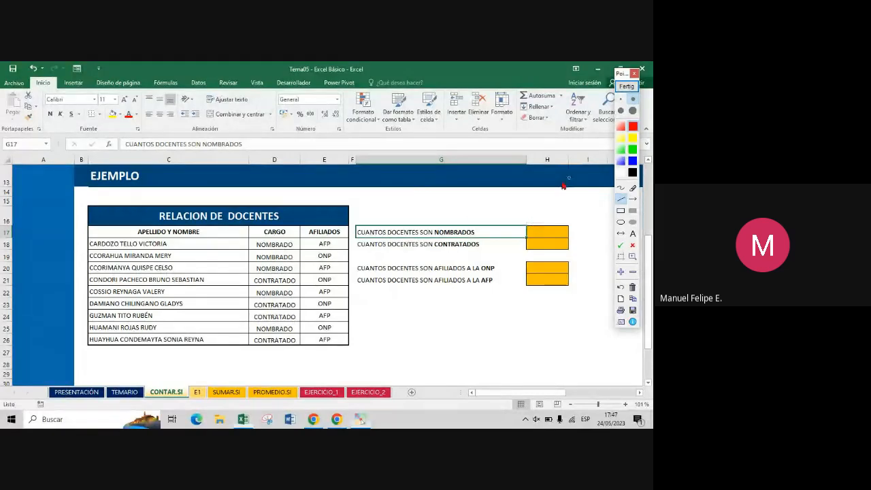
pyautogui.moveTo(434, 237); pyautogui.dragTo(482, 237)
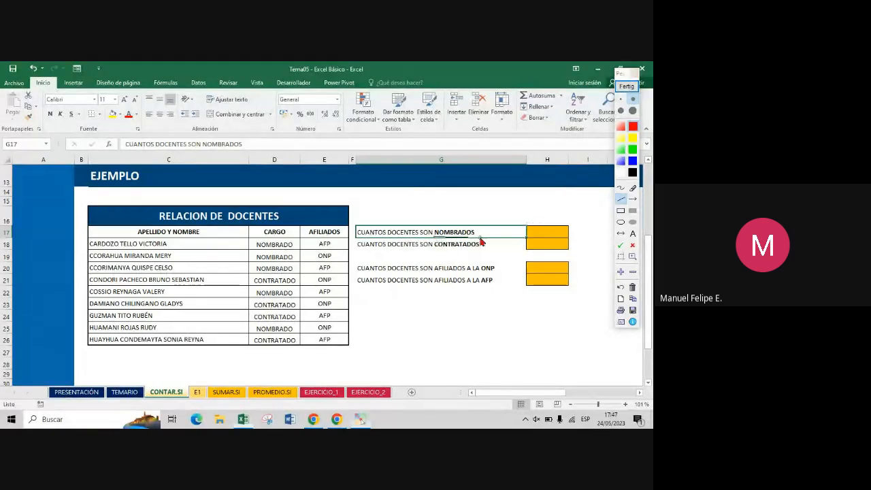
pyautogui.click(633, 233)
pyautogui.click(467, 218)
pyautogui.write('crite')
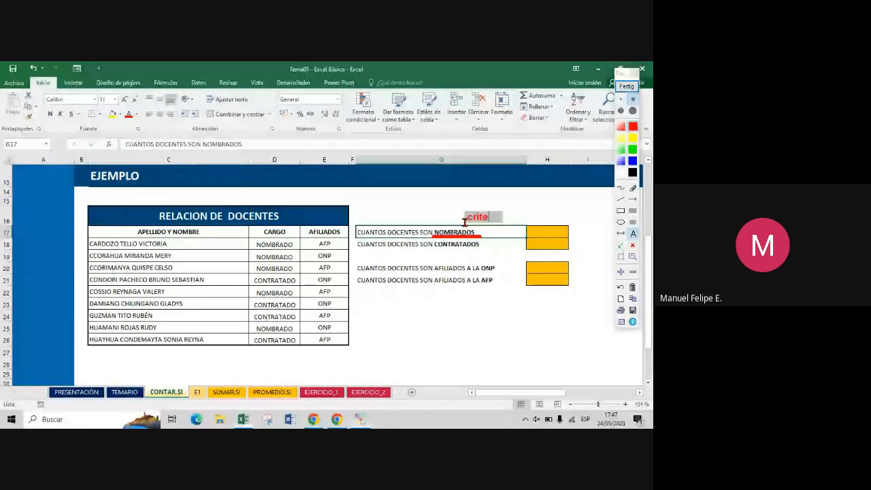
pyautogui.write('rio')
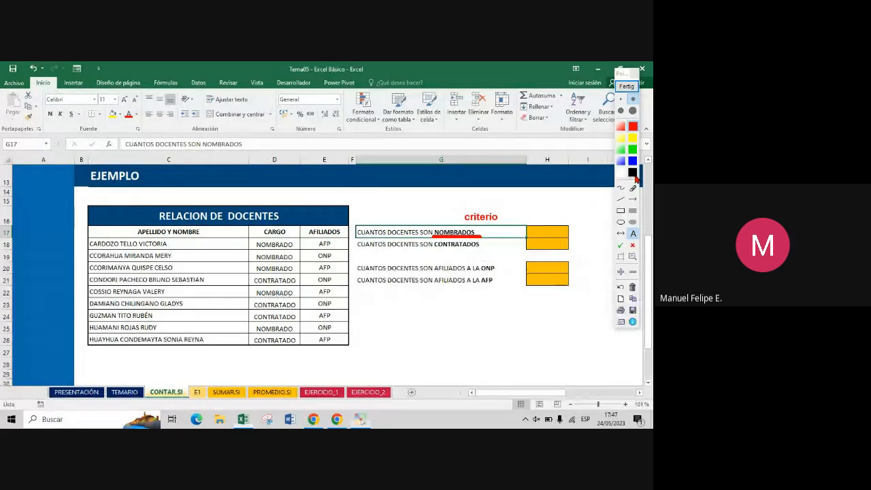
# - Underline the CARGO heading in green, frame the column's values with a green rectangle and label it "rango" below
pyautogui.click(635, 149)
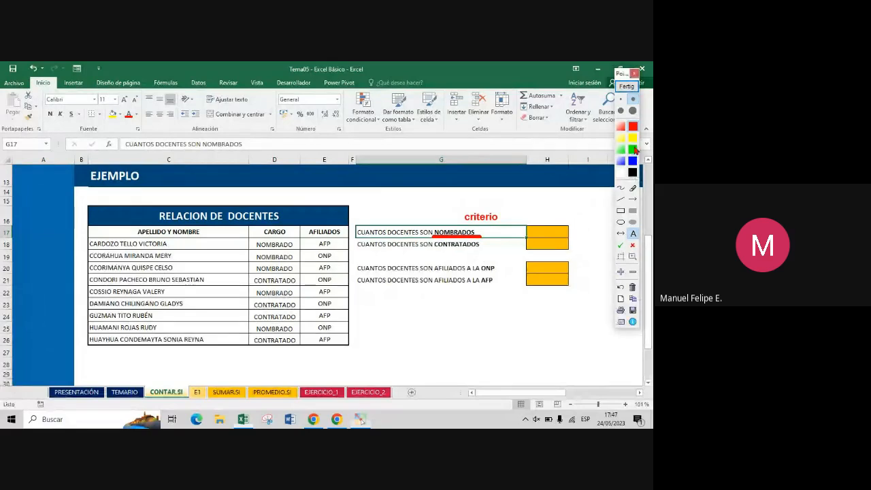
pyautogui.click(621, 198)
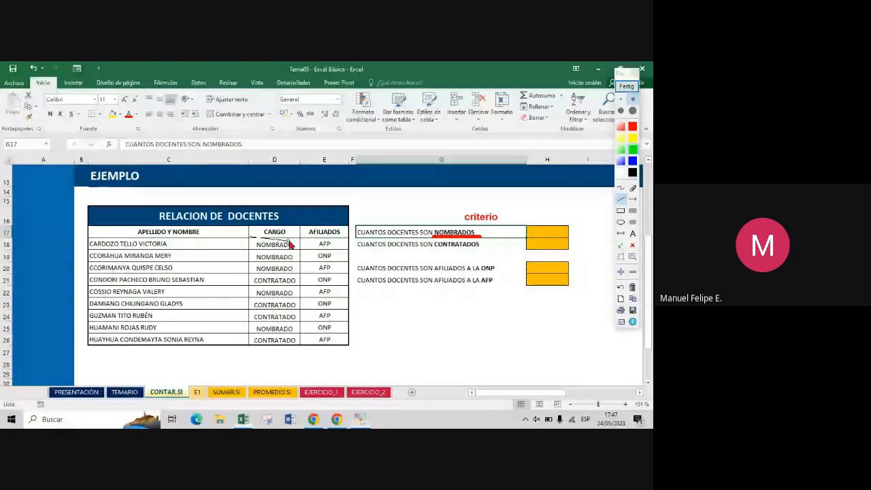
pyautogui.moveTo(250, 237); pyautogui.dragTo(302, 238)
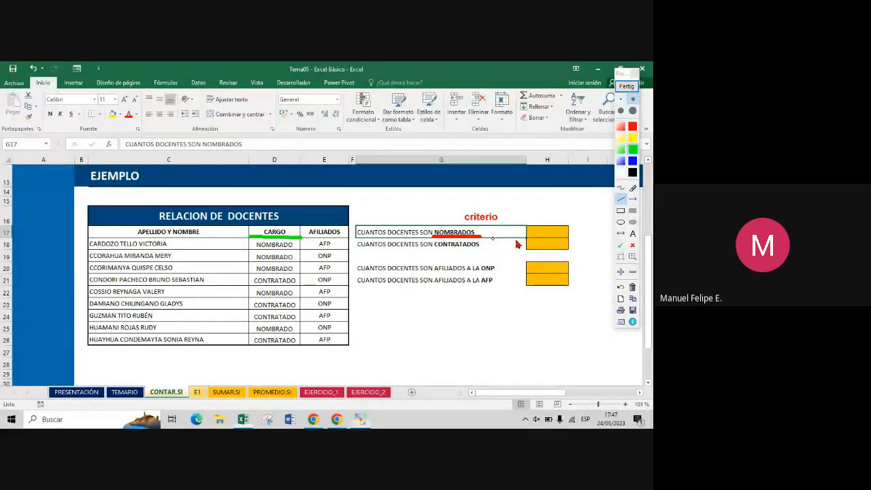
pyautogui.click(621, 210)
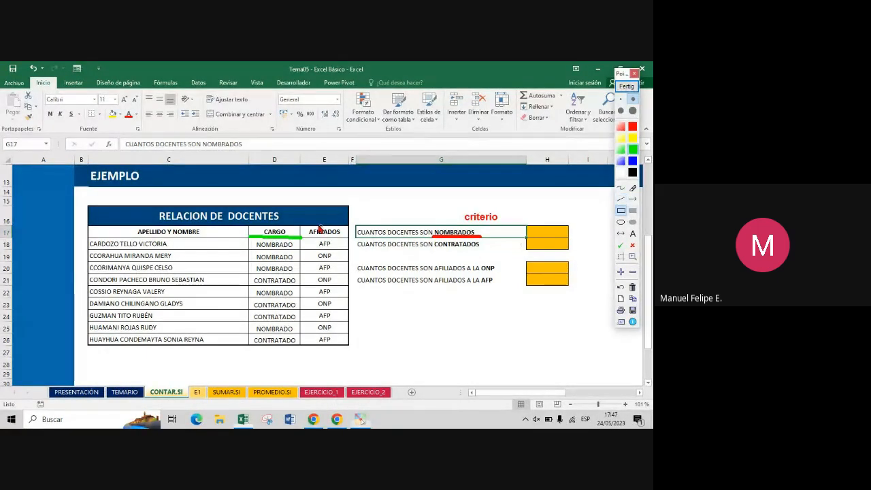
pyautogui.moveTo(250, 236); pyautogui.dragTo(302, 347)
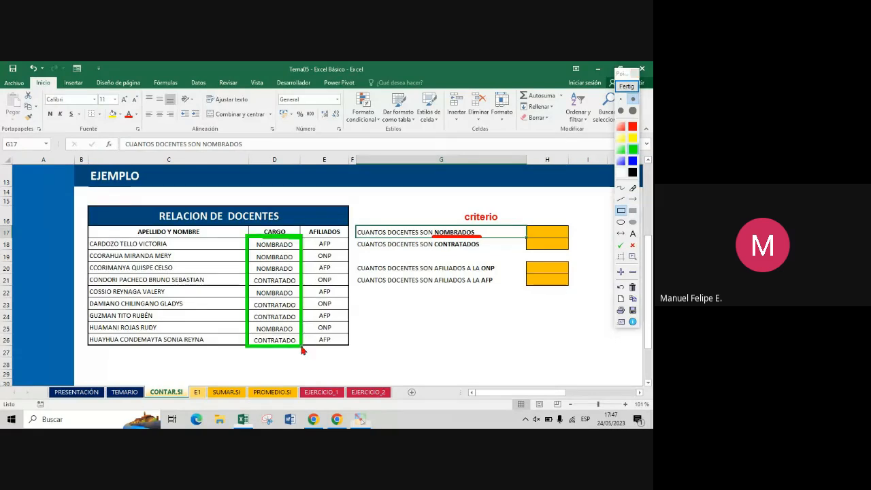
pyautogui.click(633, 235)
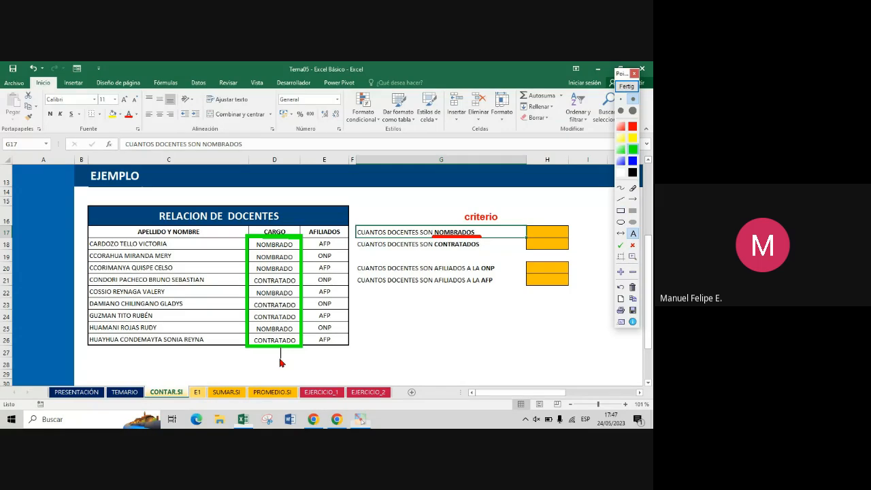
pyautogui.write('rango')
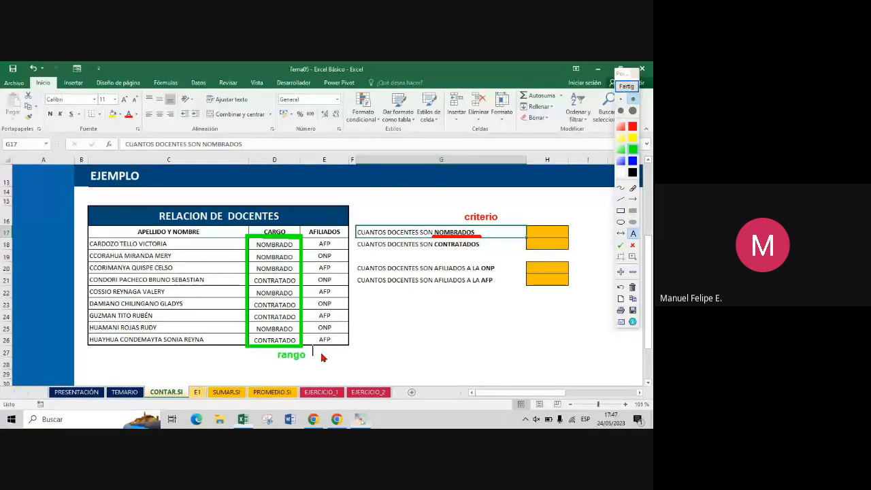
pyautogui.click(340, 259)
pyautogui.click(495, 219)
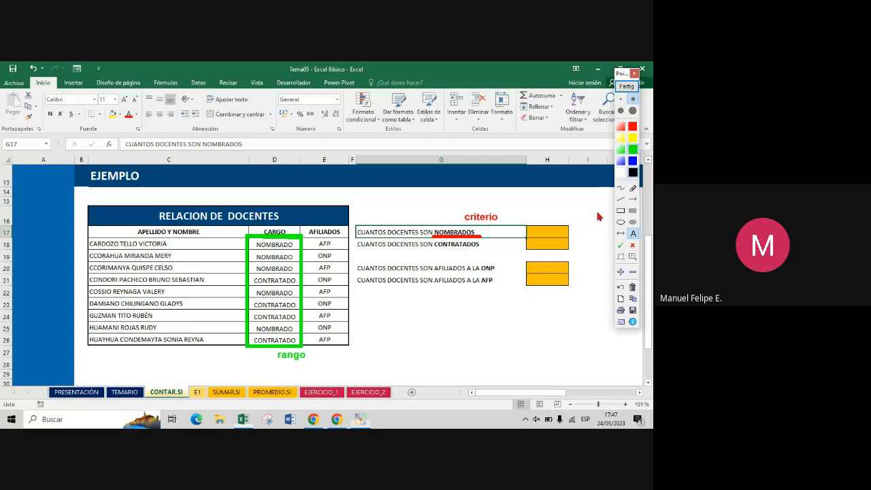
# - Write the black note "1. identificar el criterio o condición" in the empty area below the counting questions
pyautogui.click(393, 342)
pyautogui.write('1.')
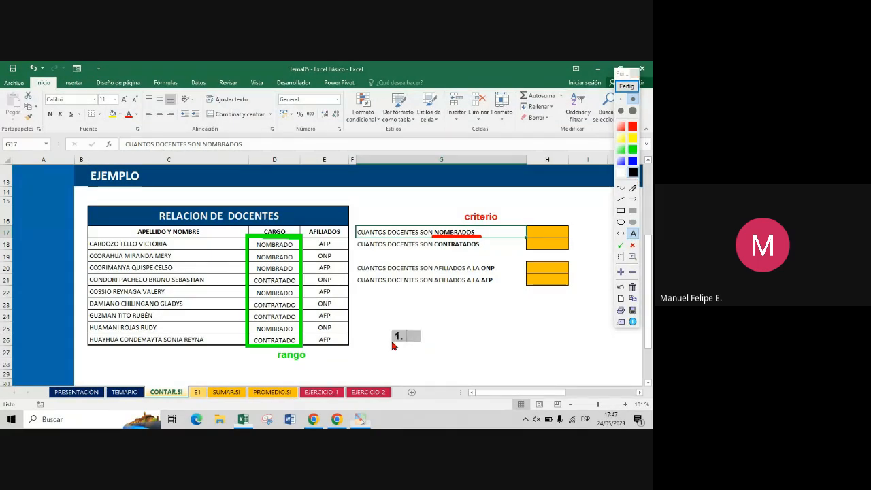
pyautogui.write(' identificar el criterio o condición')
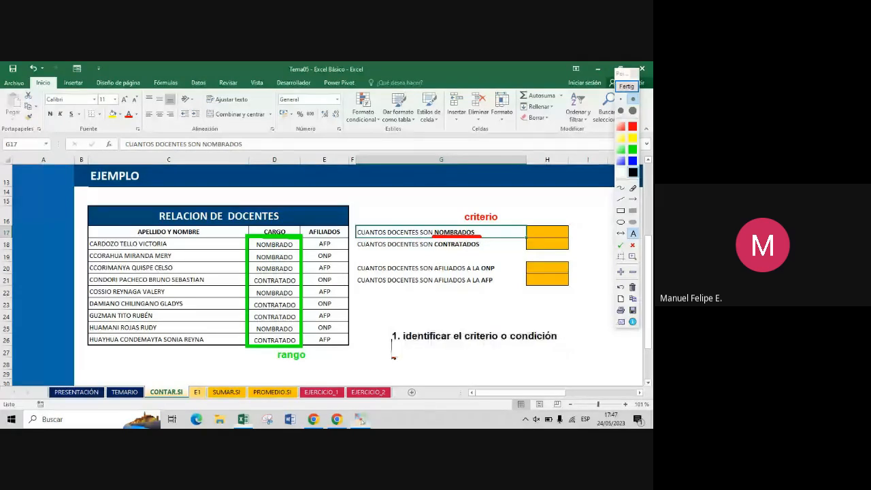
# - Add the note "2. identificar el rango o conjunto de celdas a evaluar" under the first note
pyautogui.click(393, 359)
pyautogui.write('2. ')
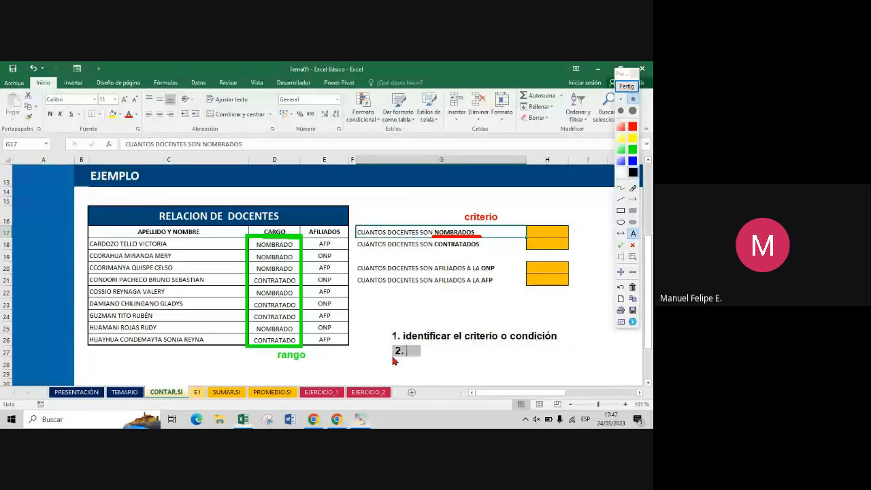
pyautogui.write('ide')
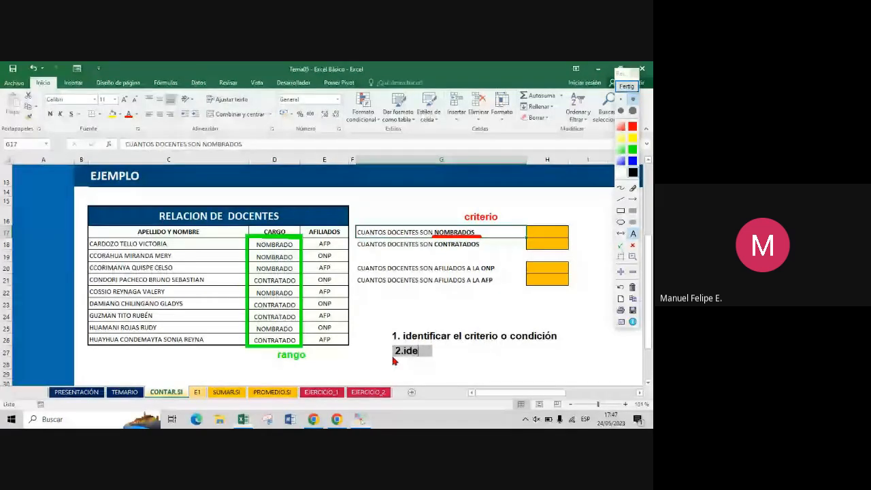
pyautogui.write('nti')
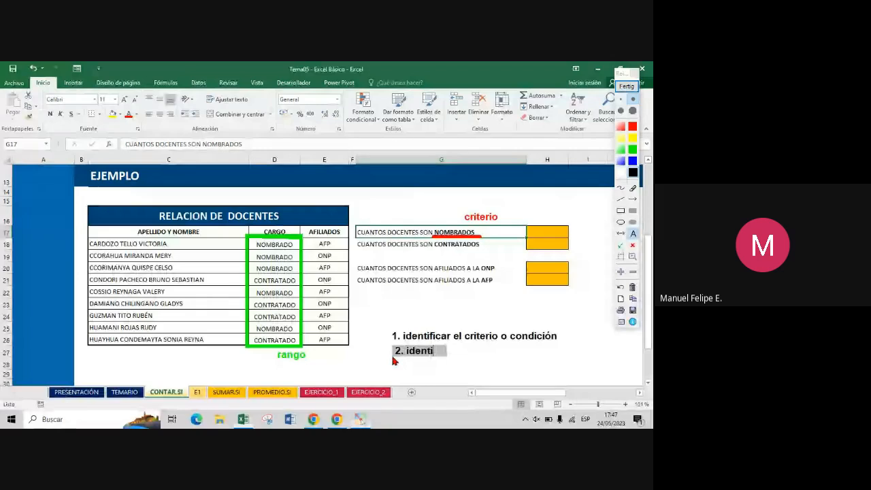
pyautogui.write('ficar el rango o conjunto de celdas')
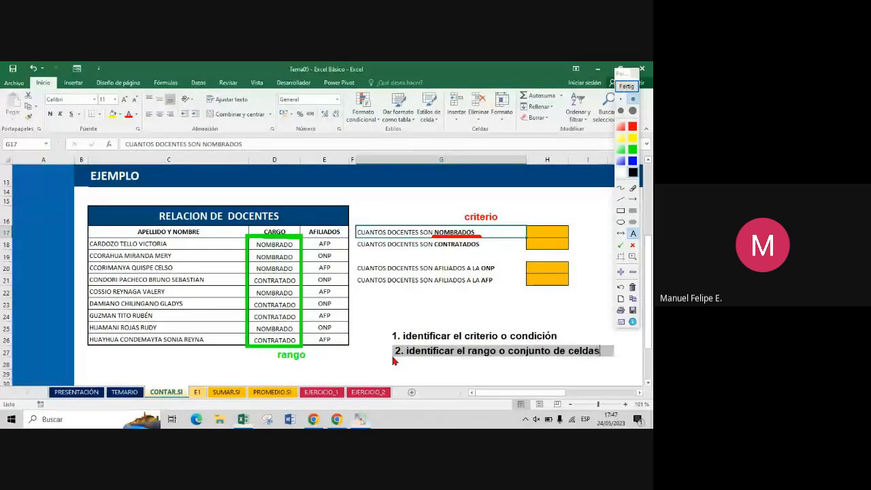
pyautogui.write(' a evaluar')
# - Add the note "3. Aplicar la función." under the second note and end the annotation session
pyautogui.click(393, 362)
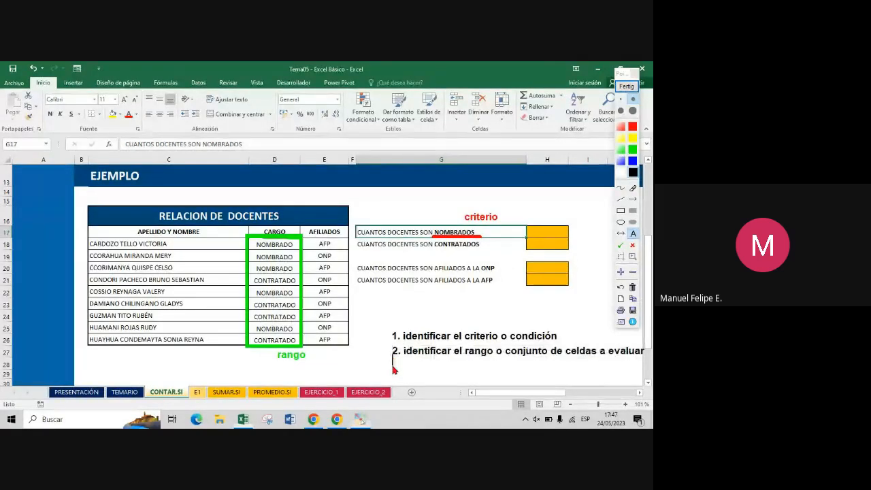
pyautogui.write('3. ')
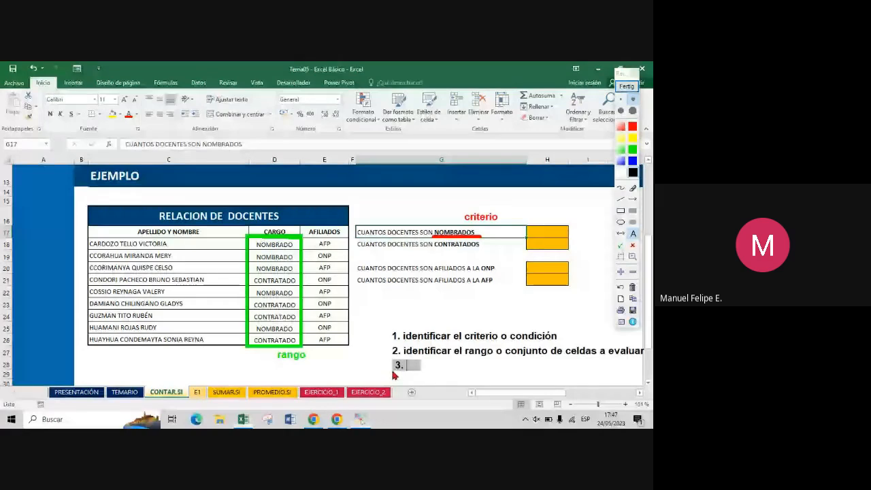
pyautogui.write('va')
pyautogui.press('BackSpace')
pyautogui.press('BackSpace')
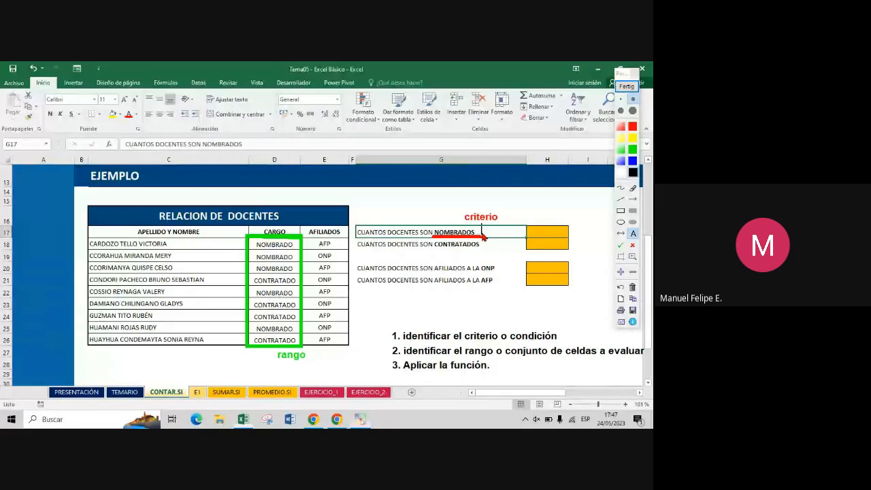
pyautogui.click(627, 86)
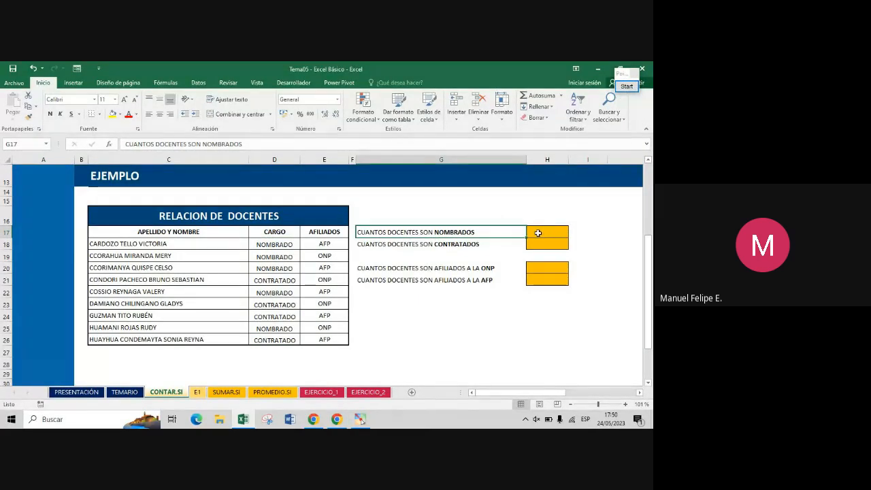
# - Start a CONTAR.SI formula in cell H17 for the NOMBRADOS question, using the CARGO values D18:D26 as the range
pyautogui.doubleClick(546, 233)
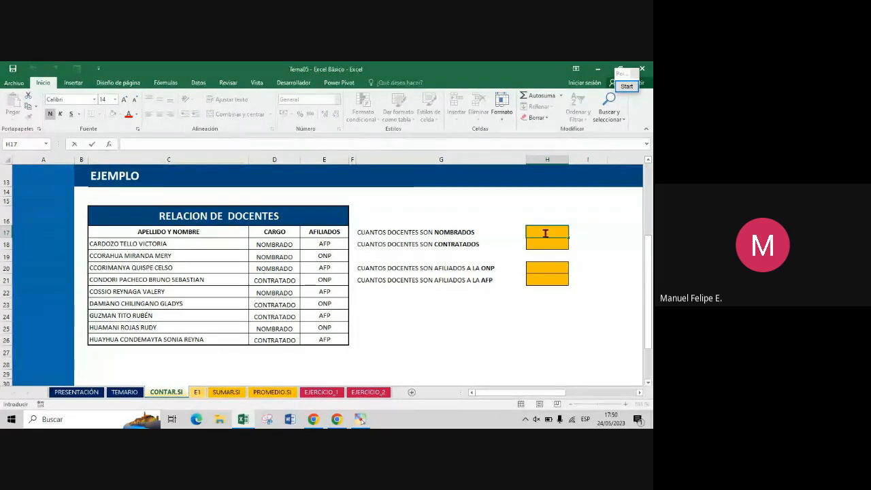
pyautogui.write('=')
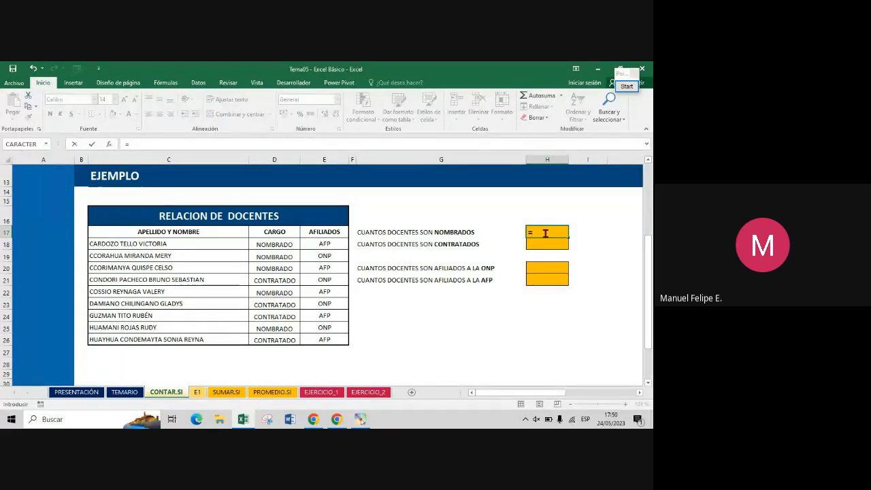
pyautogui.write('cont')
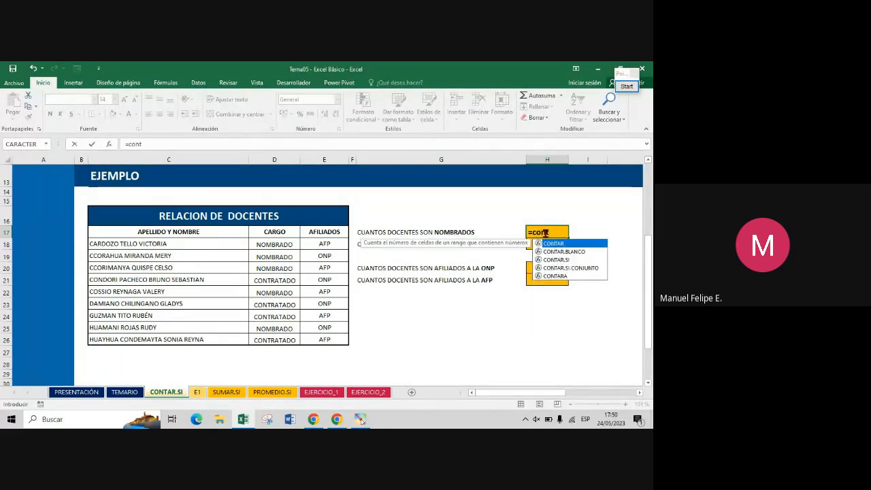
pyautogui.press('Down')
pyautogui.press('Down')
pyautogui.press('Tab')
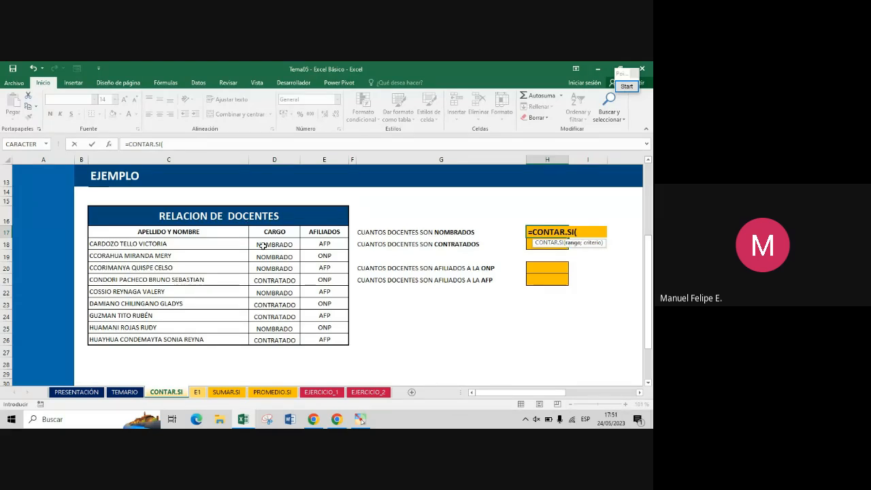
pyautogui.moveTo(263, 245); pyautogui.dragTo(275, 337)
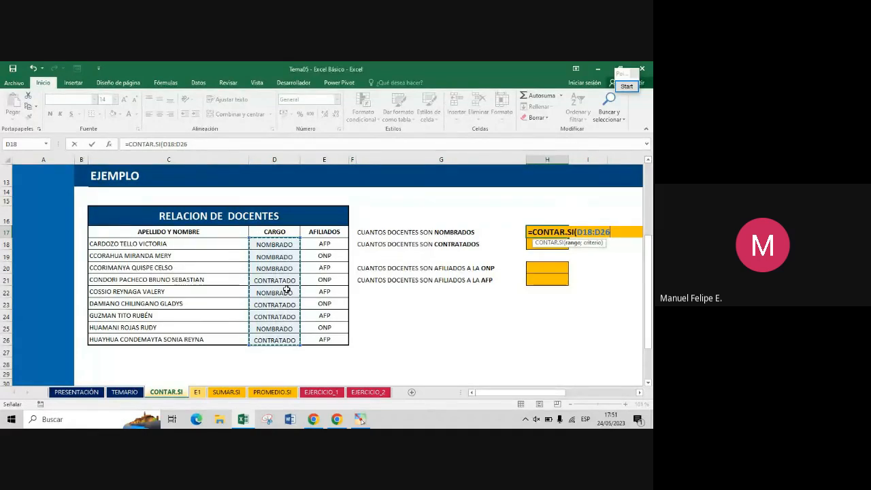
# - Add "NOMBRADO" as the criterion of the H17 formula and enter the completed formula
pyautogui.write(';')
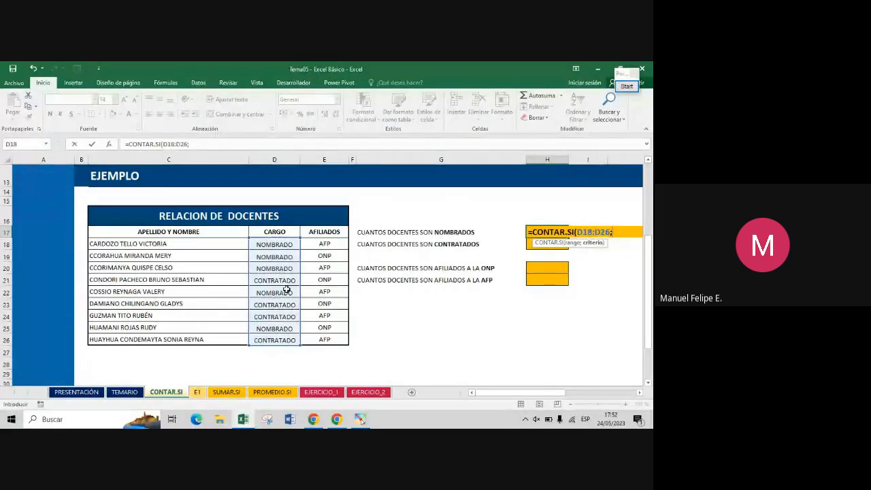
pyautogui.write('"')
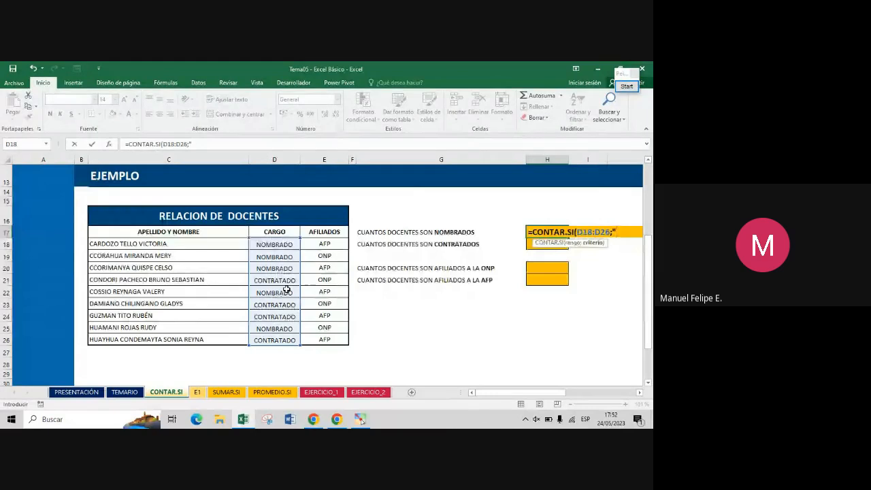
pyautogui.write('NOMB')
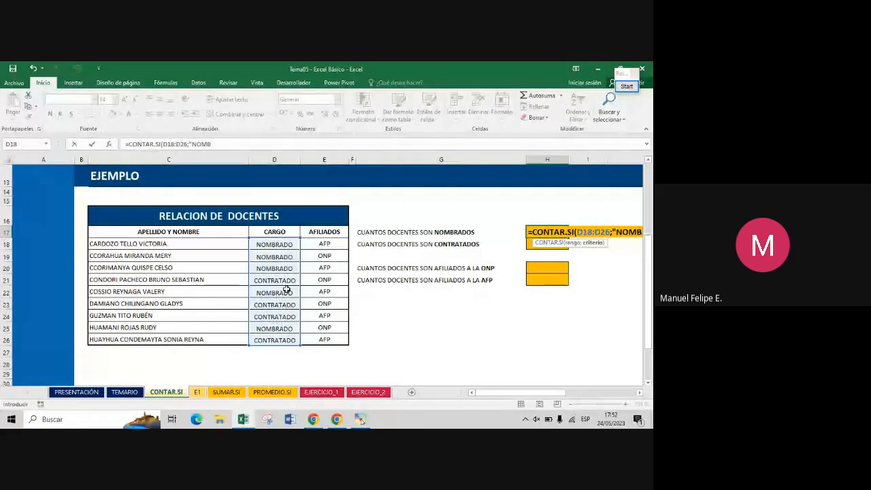
pyautogui.write('RADO"')
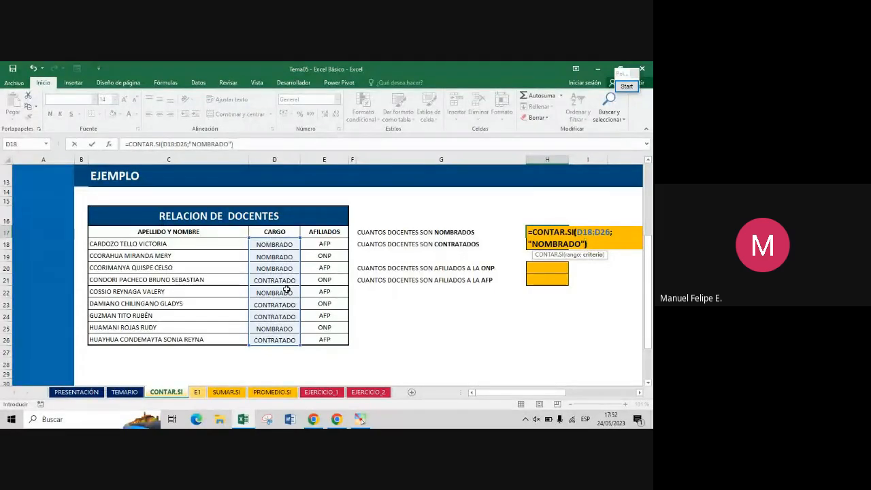
pyautogui.write(')')
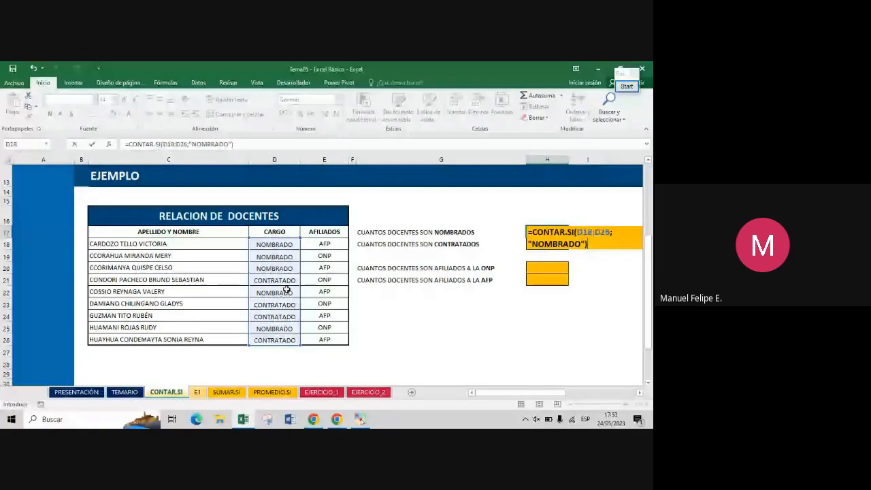
pyautogui.hotkey('ctrl', 'Return')
pyautogui.press('Return')
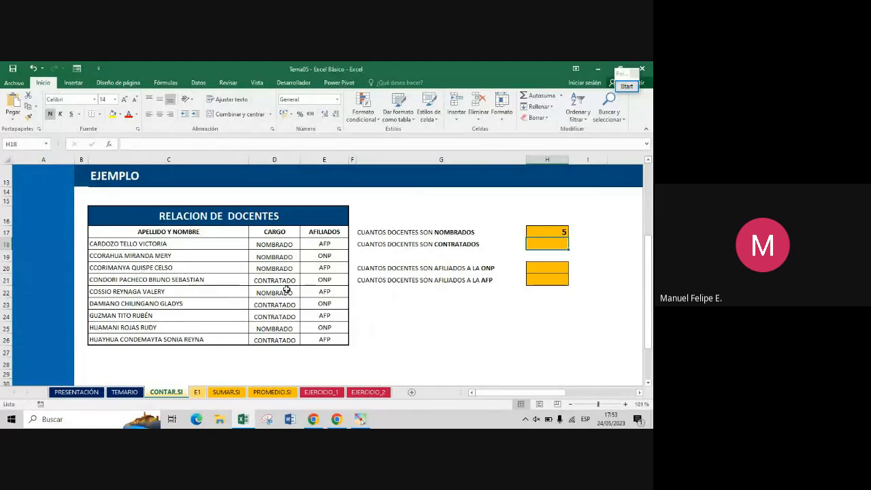
# - Paste the copied screenshot at cell J16, beside the counting questions, and reposition it
pyautogui.press('Up')
pyautogui.press('Right')
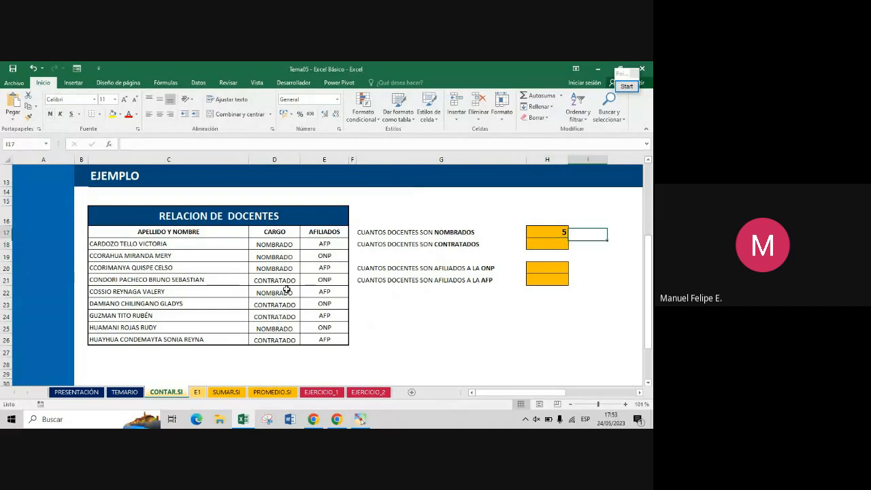
pyautogui.press('Up')
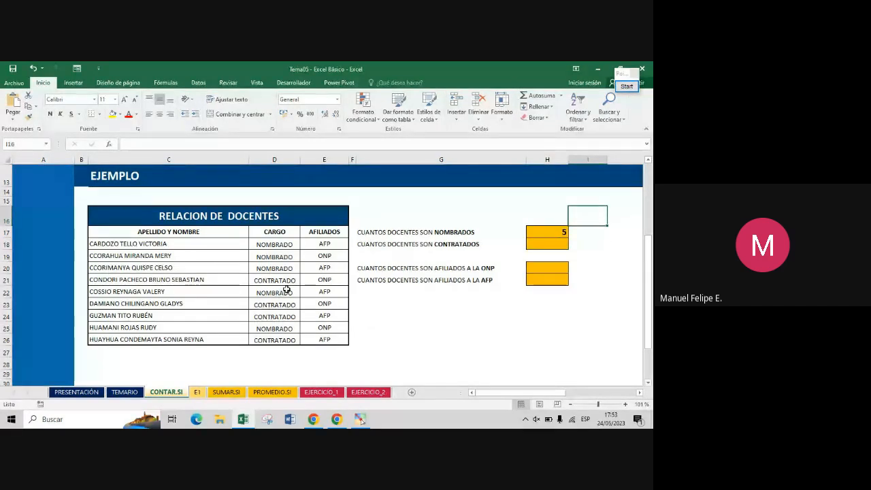
pyautogui.press('Right')
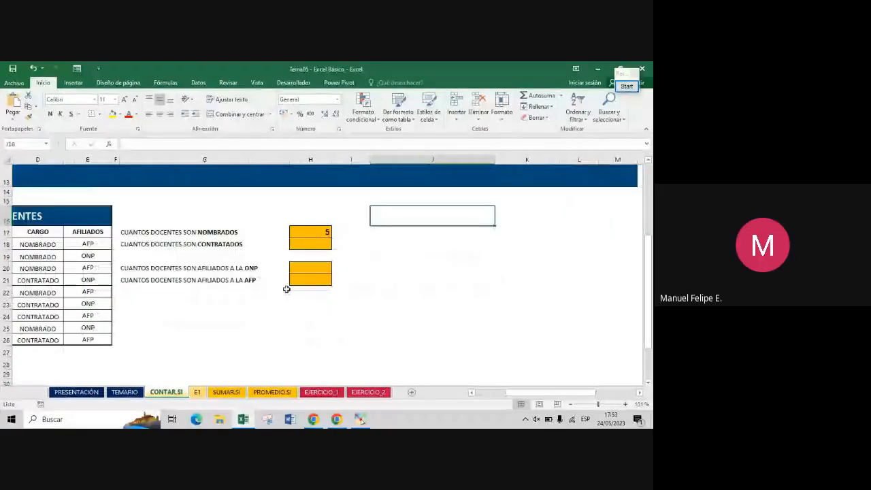
pyautogui.hotkey('ctrl', 'v')
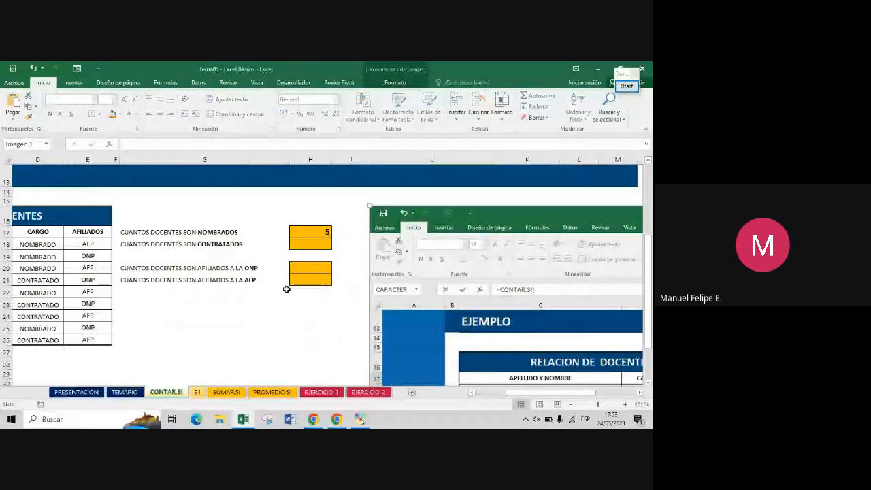
pyautogui.moveTo(473, 327); pyautogui.dragTo(381, 281)
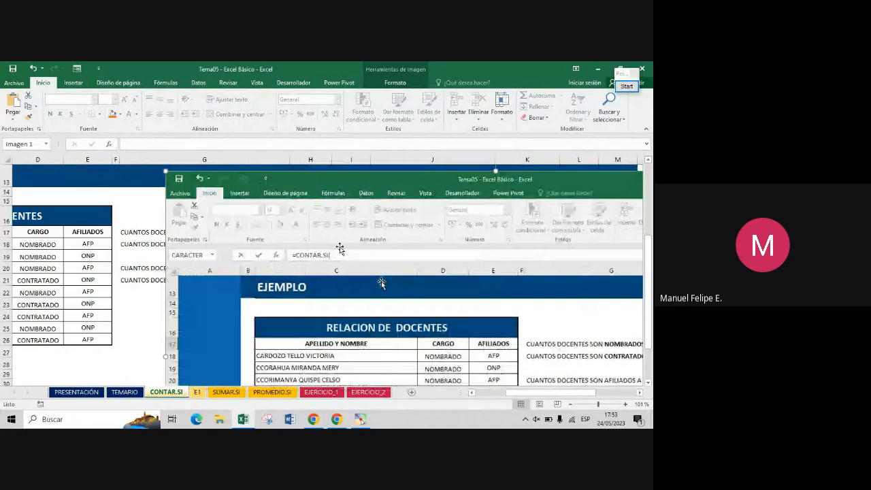
# - Crop the pasted screenshot down to the =CONTAR.SI( entry and its rango and criterio syntax hint
pyautogui.moveTo(381, 283); pyautogui.dragTo(640, 360)
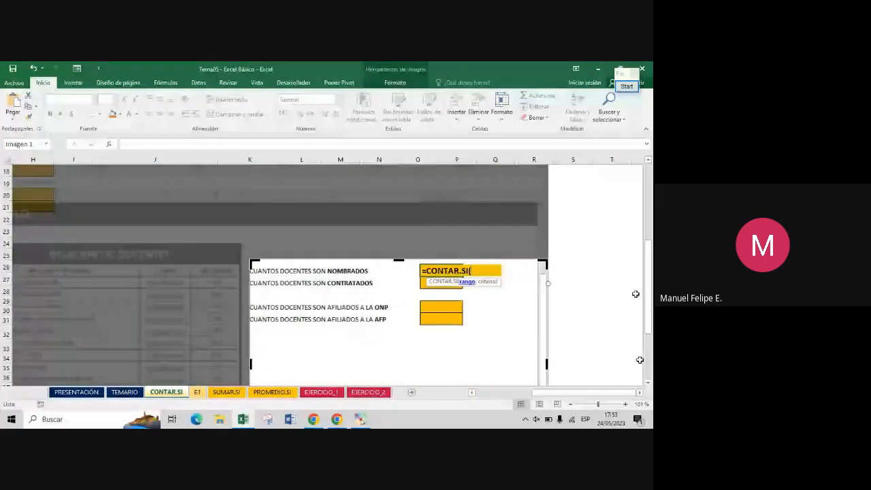
pyautogui.moveTo(648, 318); pyautogui.dragTo(649, 359)
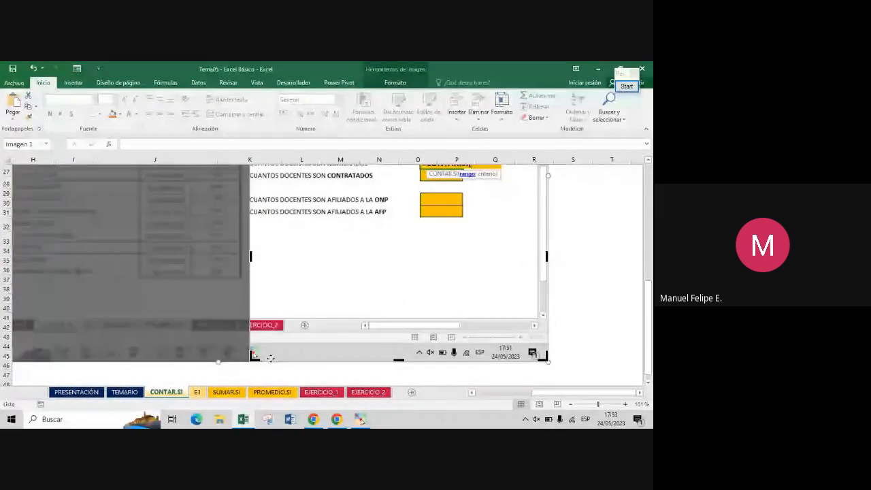
pyautogui.moveTo(255, 355); pyautogui.dragTo(408, 190)
pyautogui.moveTo(649, 309); pyautogui.dragTo(649, 300)
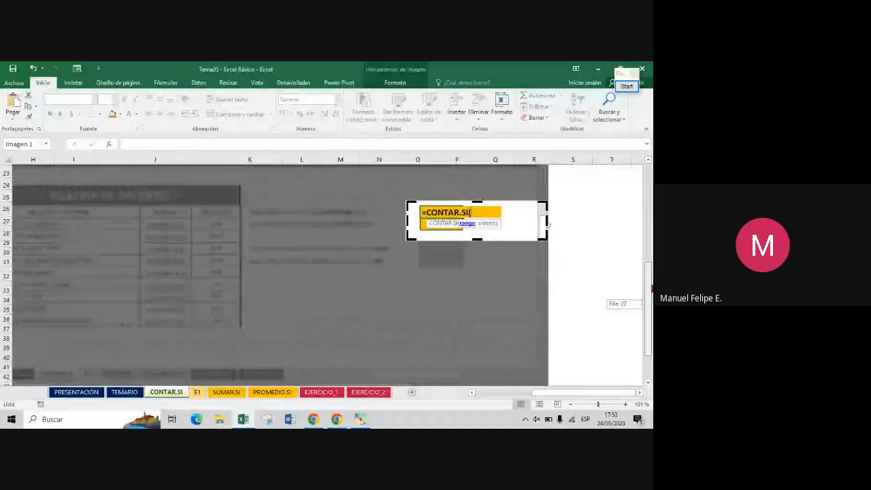
pyautogui.moveTo(547, 249); pyautogui.dragTo(513, 247)
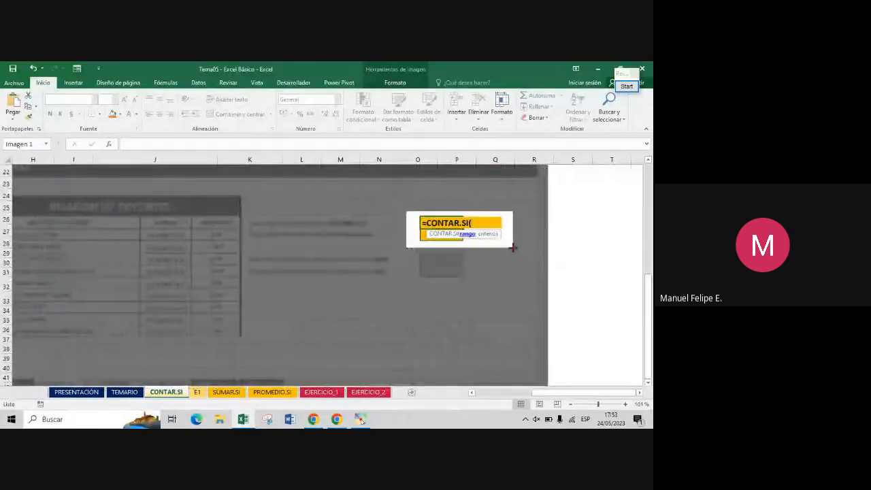
pyautogui.click(608, 253)
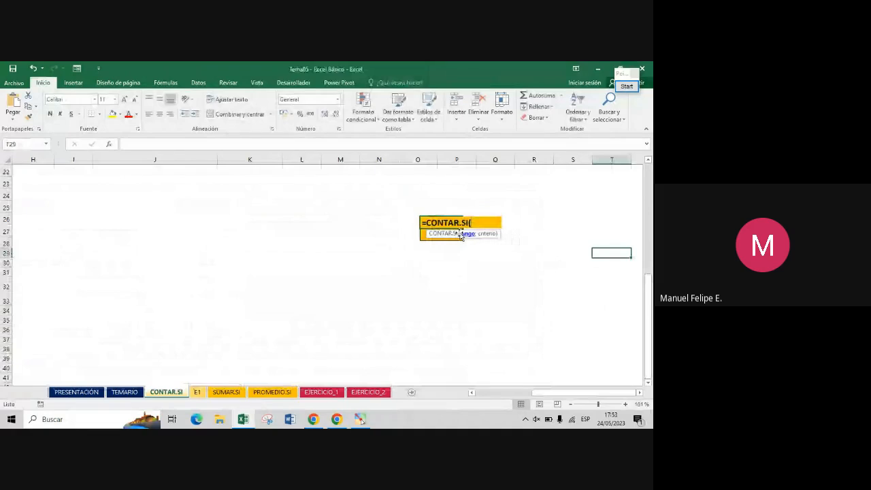
# - Move the cropped picture beside the answer cells and enlarge it until it spans about columns I to M
pyautogui.moveTo(461, 236); pyautogui.dragTo(310, 219)
pyautogui.moveTo(575, 394); pyautogui.dragTo(544, 393)
pyautogui.scroll(3, 613, 327)
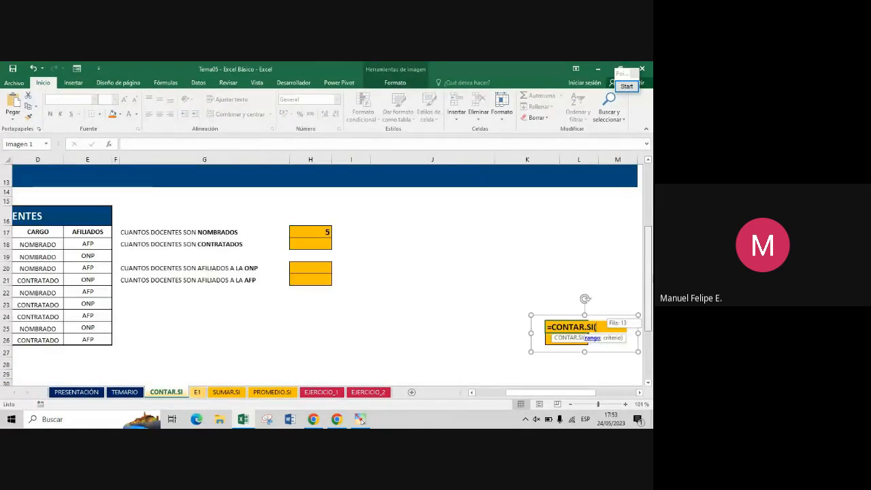
pyautogui.moveTo(594, 361); pyautogui.dragTo(455, 263)
pyautogui.moveTo(499, 283); pyautogui.dragTo(634, 331)
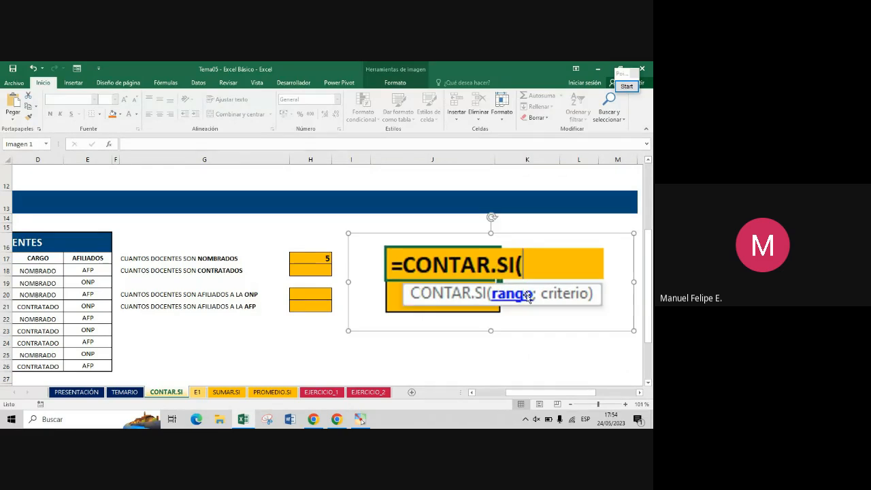
pyautogui.click(326, 229)
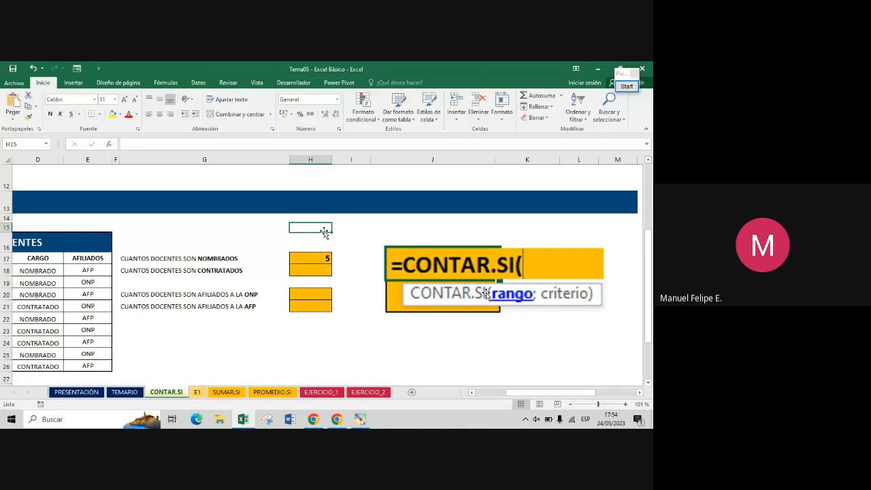
# - Magnify the syntax picture on screen to examine the rango and criterio arguments, and end the annotation session
pyautogui.middleClick(549, 293)
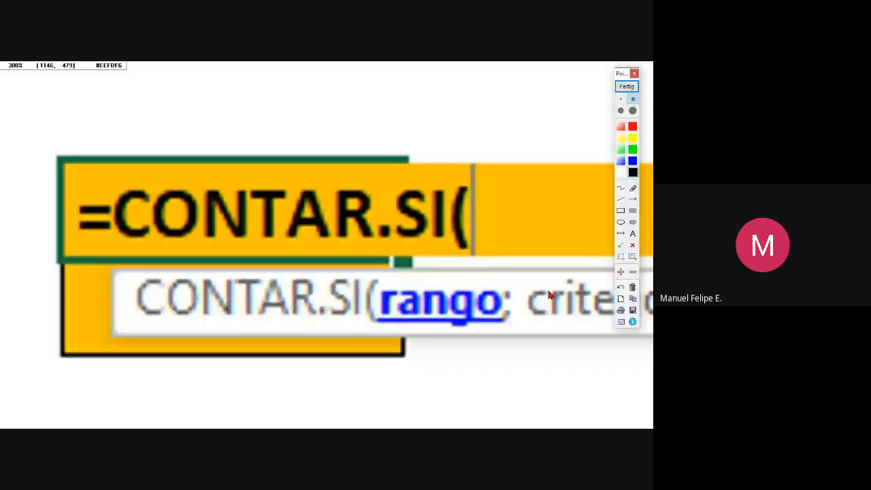
pyautogui.scroll(-2, 549, 293)
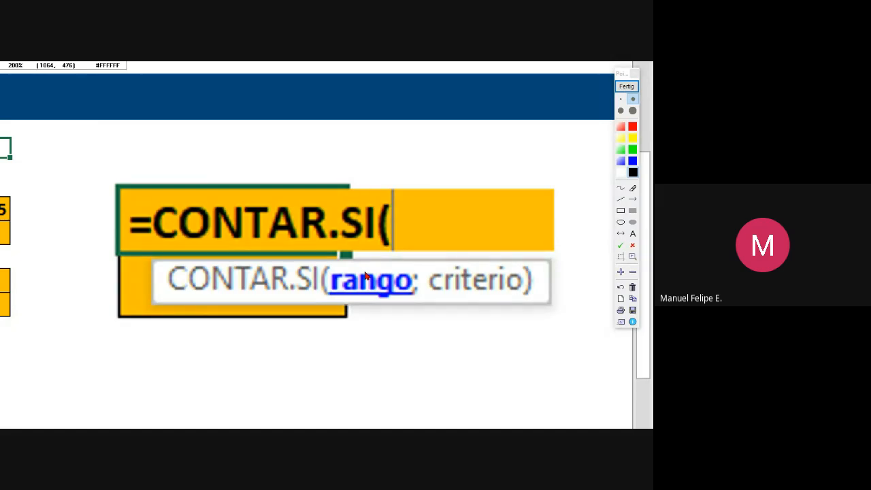
pyautogui.press('Escape')
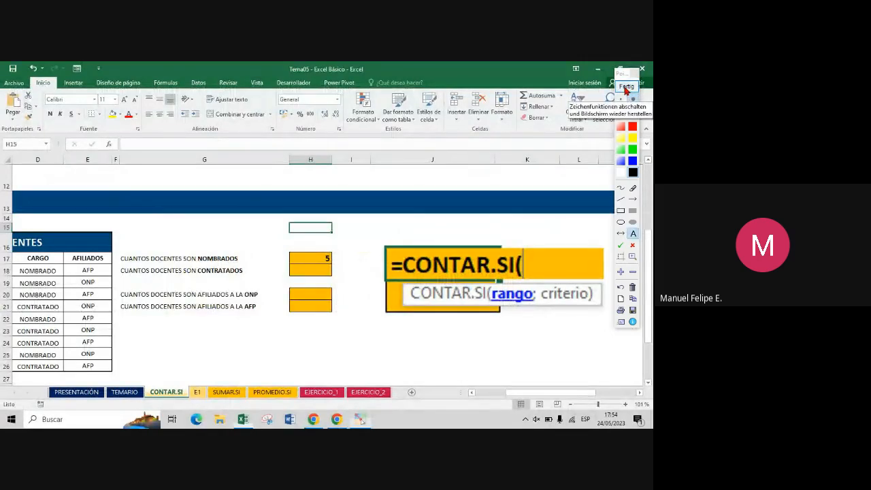
pyautogui.click(626, 88)
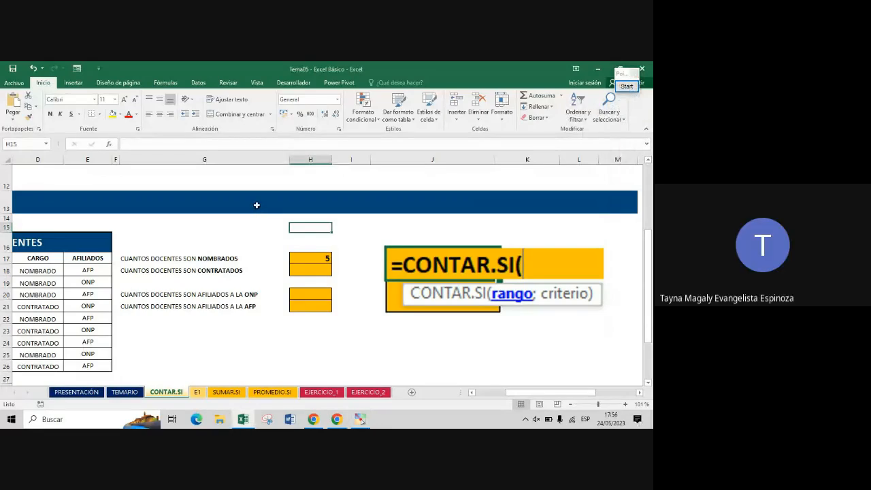
# - Replace the "NOMBRADO" text criterion in the H17 CONTAR.SI formula with a reference to cell D18
pyautogui.hscroll(-3, 257, 205)
pyautogui.click(257, 205)
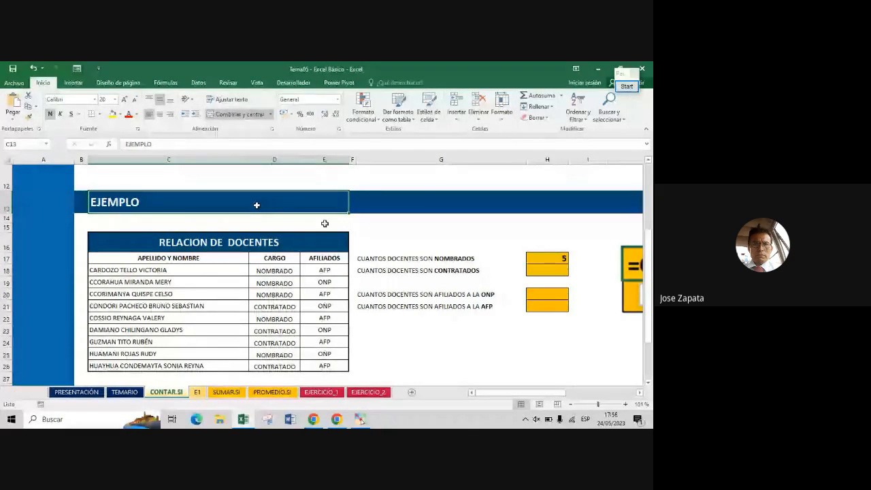
pyautogui.click(545, 261)
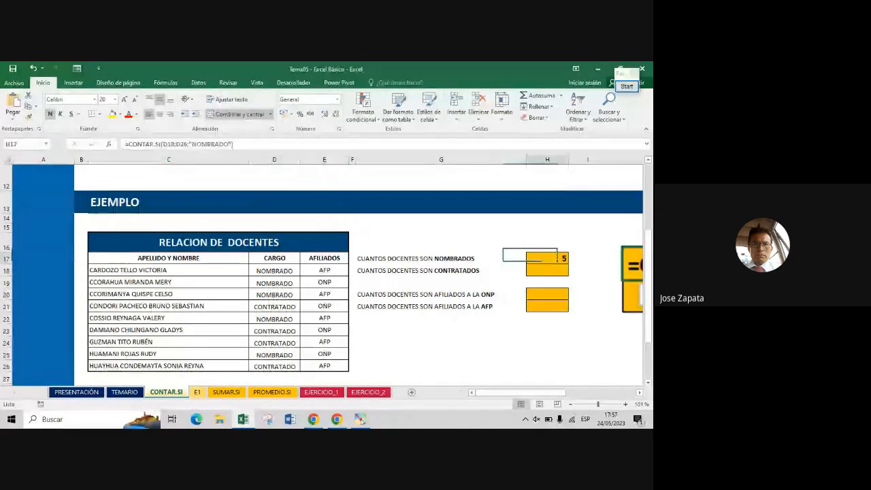
pyautogui.doubleClick(545, 261)
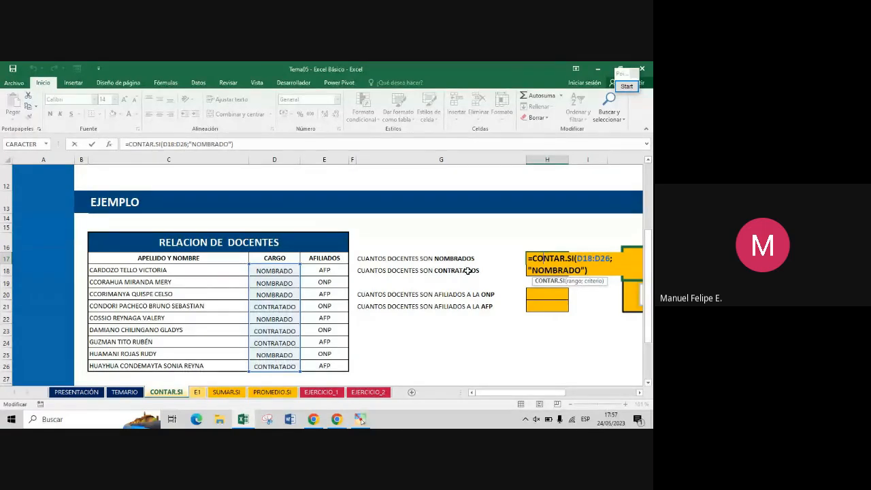
pyautogui.click(583, 270)
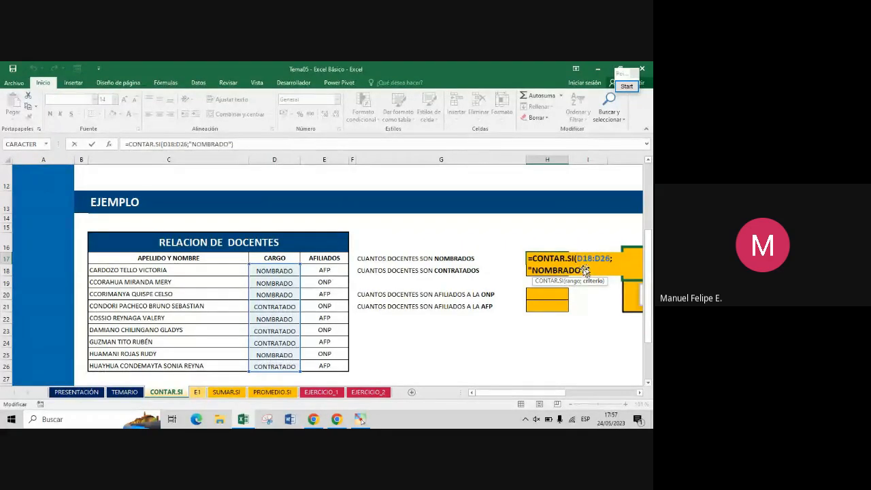
pyautogui.moveTo(585, 271); pyautogui.dragTo(529, 269)
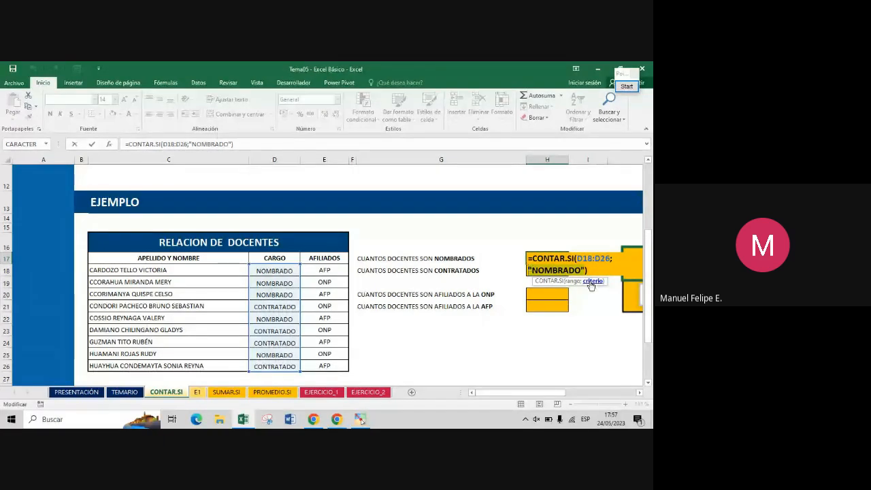
pyautogui.press('Delete')
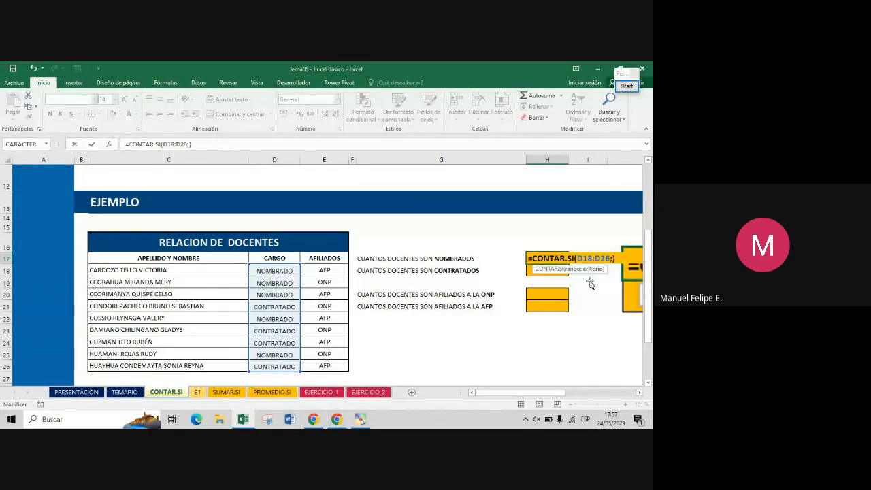
pyautogui.click(294, 270)
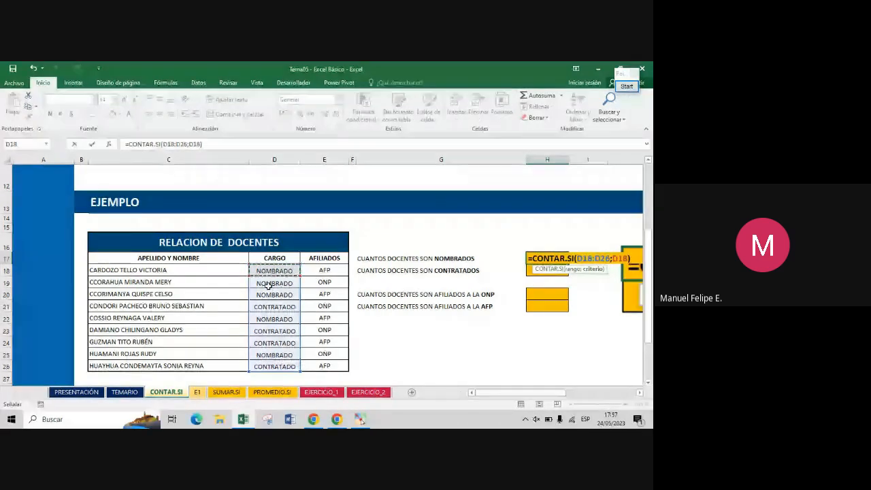
pyautogui.press('Return')
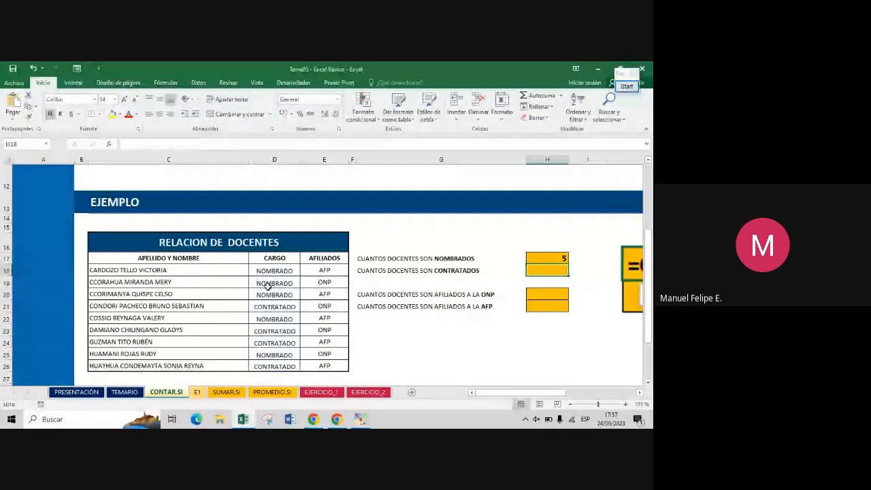
pyautogui.press('Up')
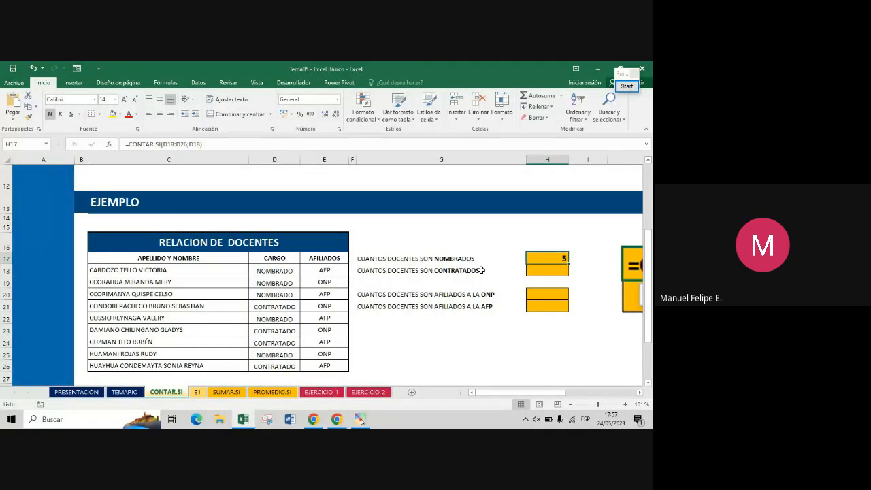
# - Examine the range and criterion references in the H17 formula, and leave it as it is
pyautogui.doubleClick(554, 259)
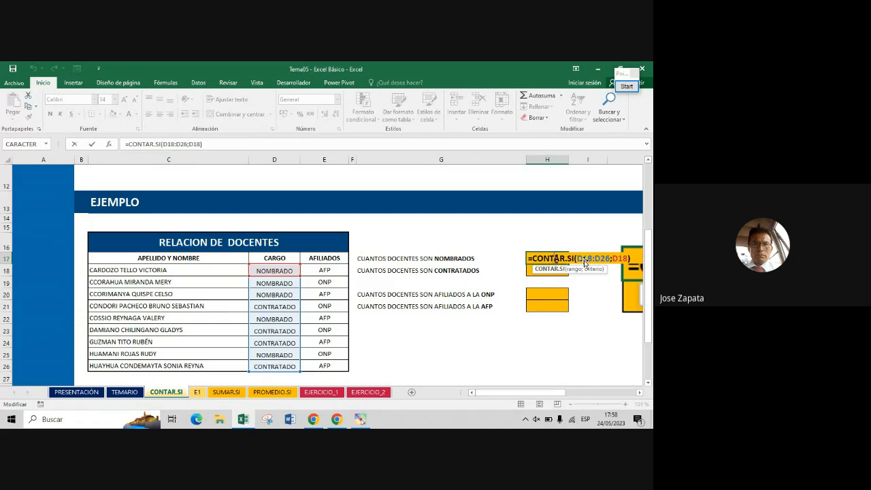
pyautogui.hotkey('ctrl', 'Return')
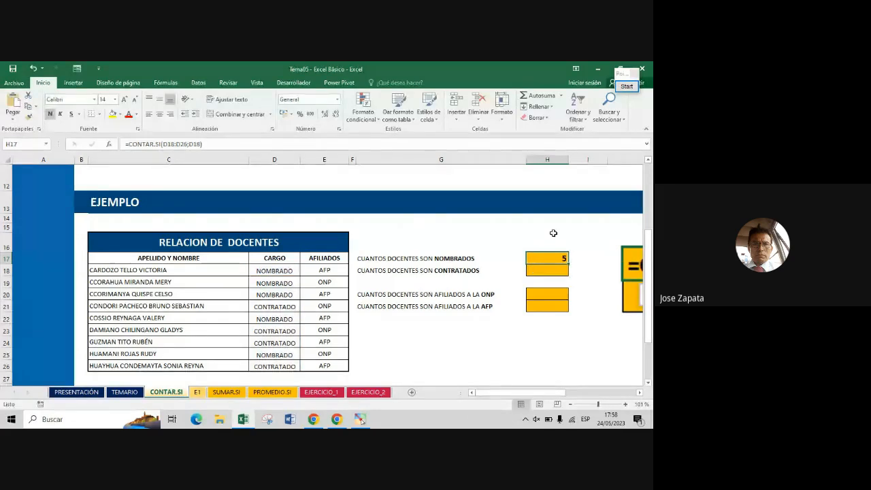
pyautogui.click(486, 230)
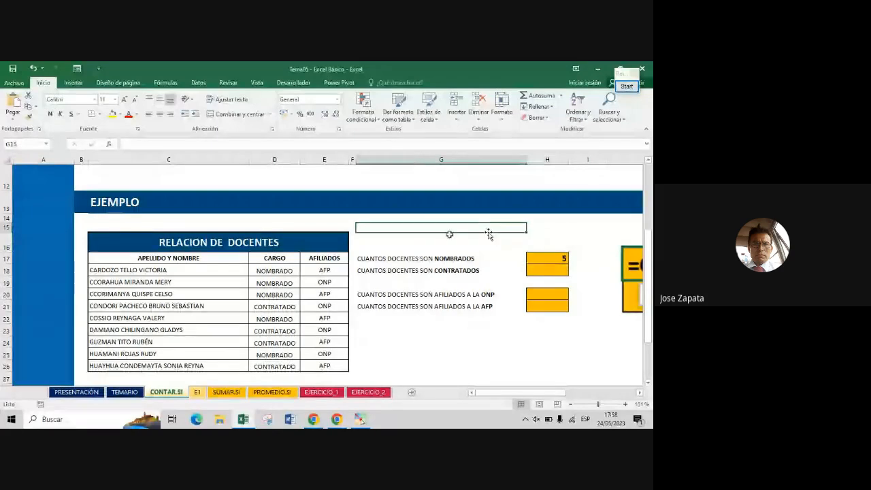
# - Move the CONTAR.SI syntax picture farther away from the answer cells to free space in column J
pyautogui.click(580, 258)
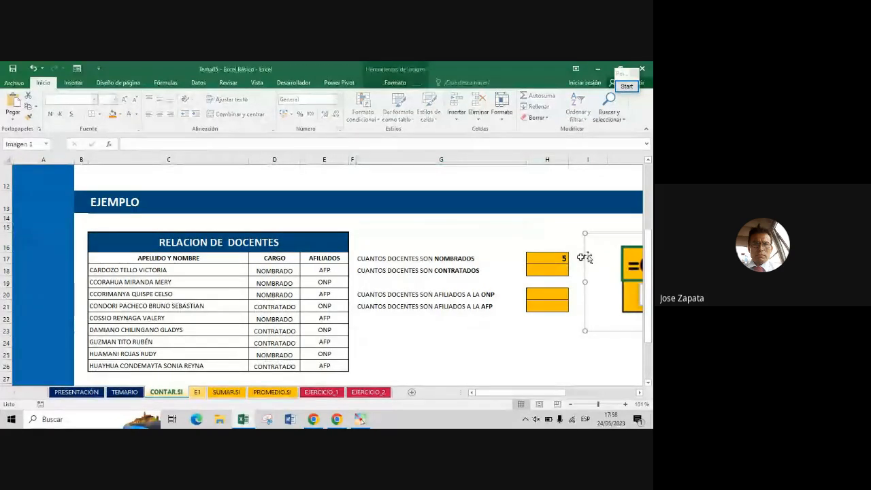
pyautogui.press('Right')
pyautogui.press('Right')
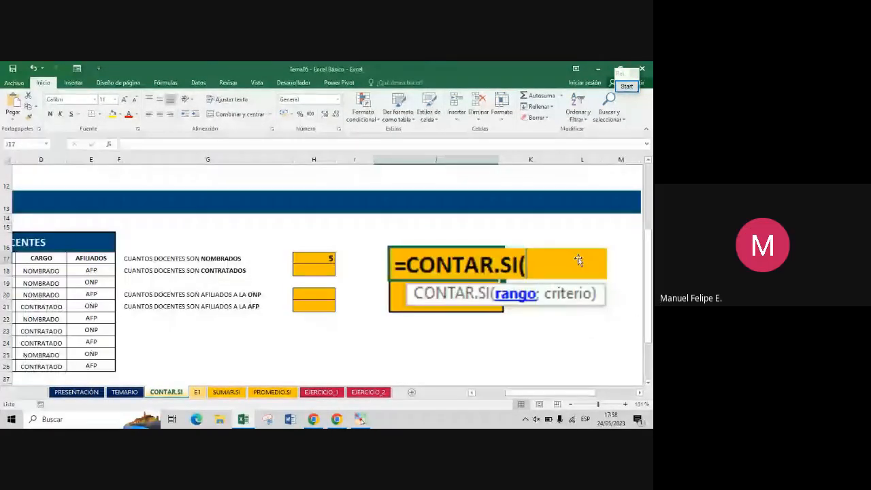
pyautogui.moveTo(493, 271); pyautogui.dragTo(576, 269)
pyautogui.click(355, 259)
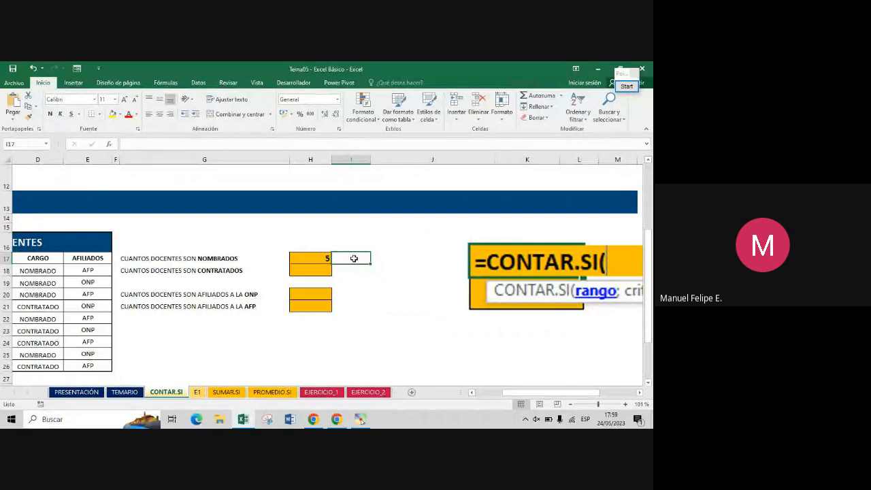
pyautogui.doubleClick(354, 259)
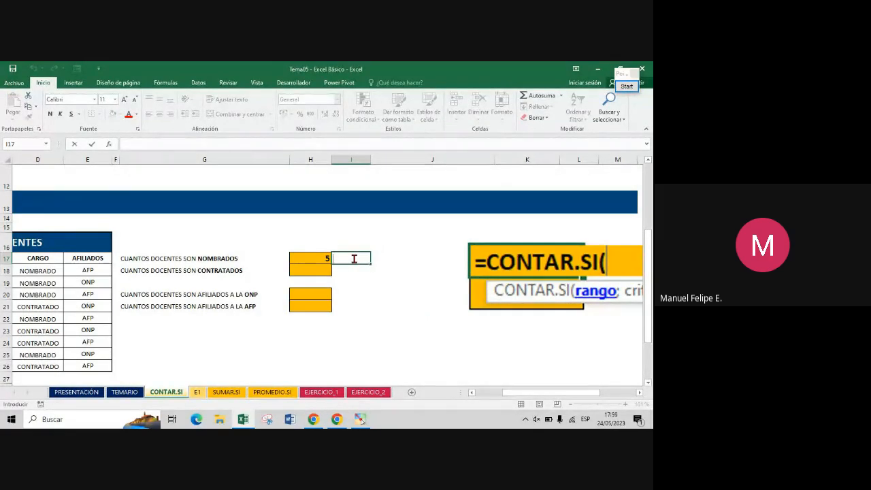
pyautogui.press('Up')
pyautogui.press('Up')
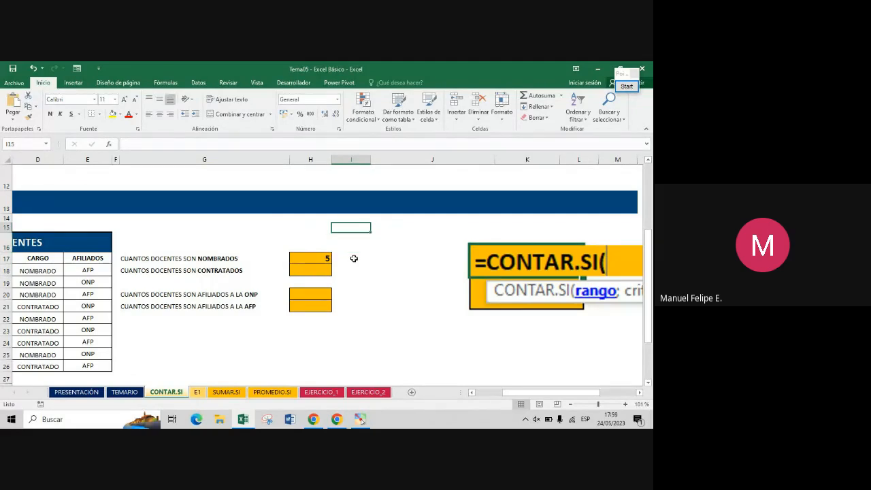
# - Outline a bordered cell for the criterion at K17 and move the syntax picture down to about row 26
pyautogui.click(99, 114)
pyautogui.click(111, 208)
pyautogui.click(529, 260)
pyautogui.moveTo(529, 260); pyautogui.dragTo(566, 363)
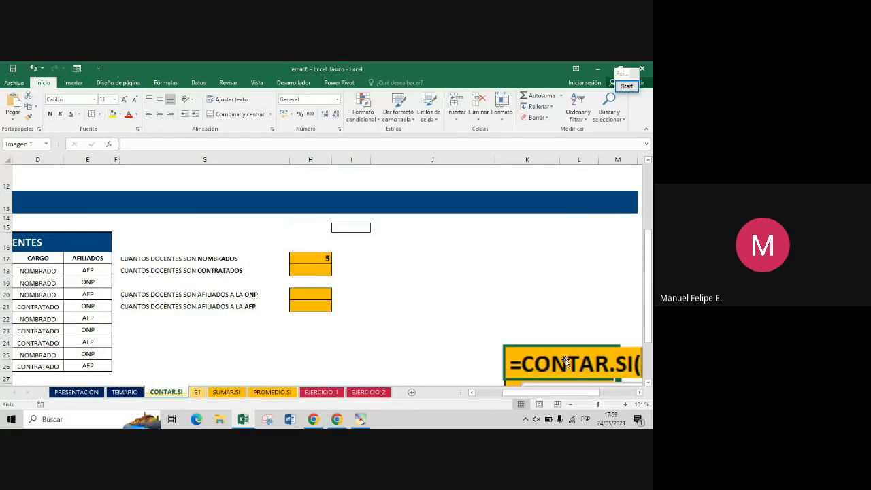
# - Enter the label CRITERIO: in cell J17, make it bold and align it to the right
pyautogui.click(409, 261)
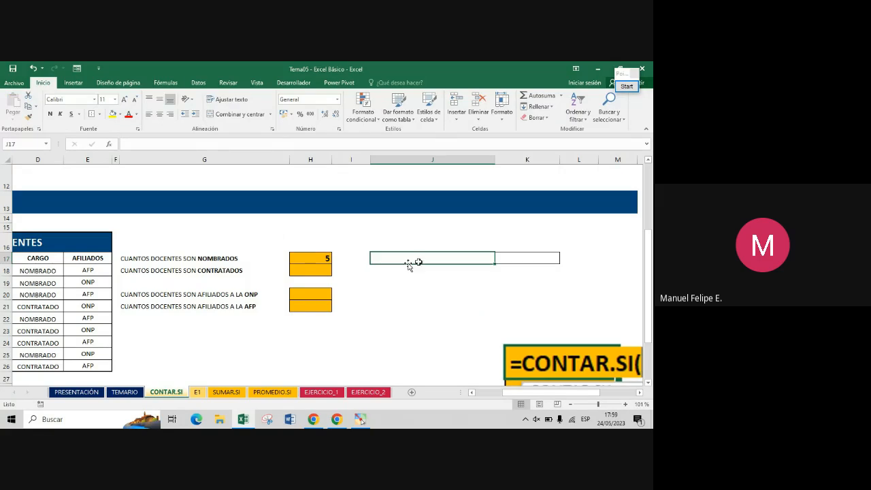
pyautogui.write('CRITERIO:')
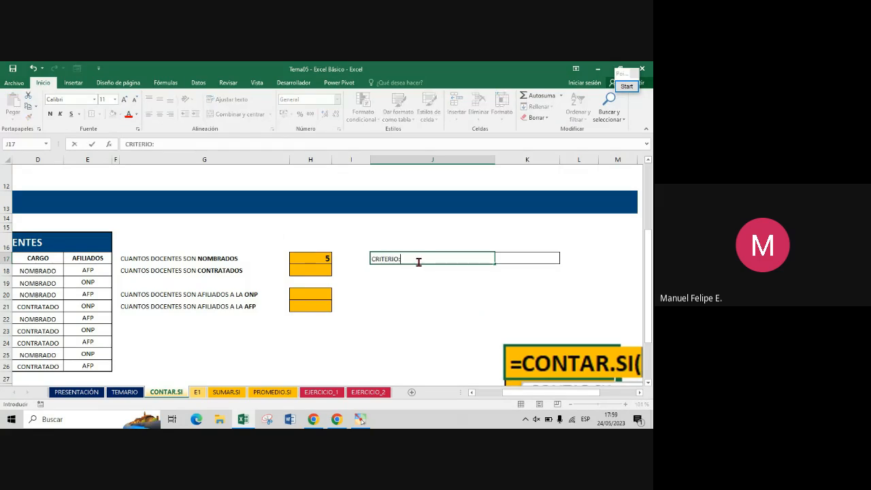
pyautogui.hotkey('ctrl', 'Return')
pyautogui.hotkey('ctrl', 'n')
pyautogui.hotkey('alt', 'o')
pyautogui.press('a')
pyautogui.press('d')
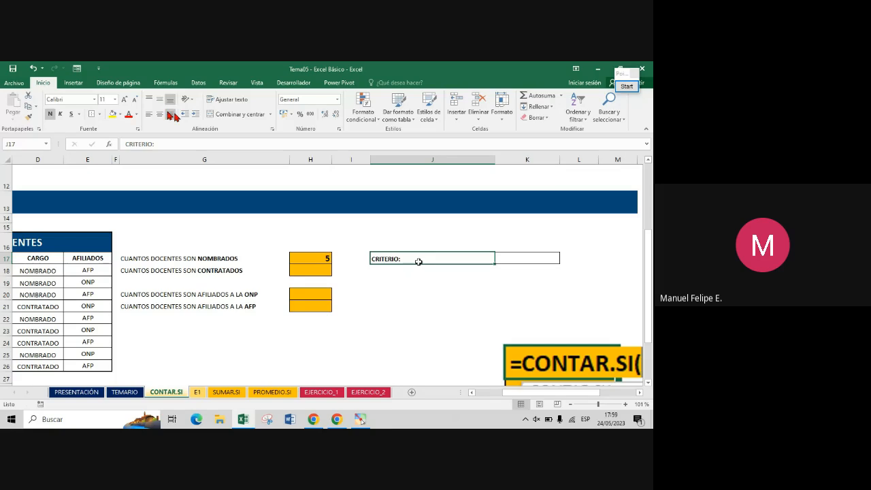
pyautogui.click(497, 292)
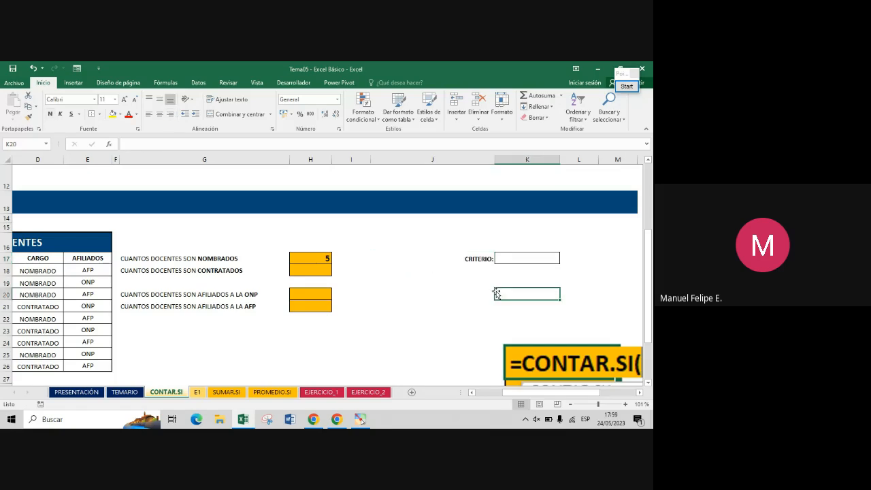
# - Change the criterion argument of the H17 CONTAR.SI formula to reference cell K17
pyautogui.click(521, 259)
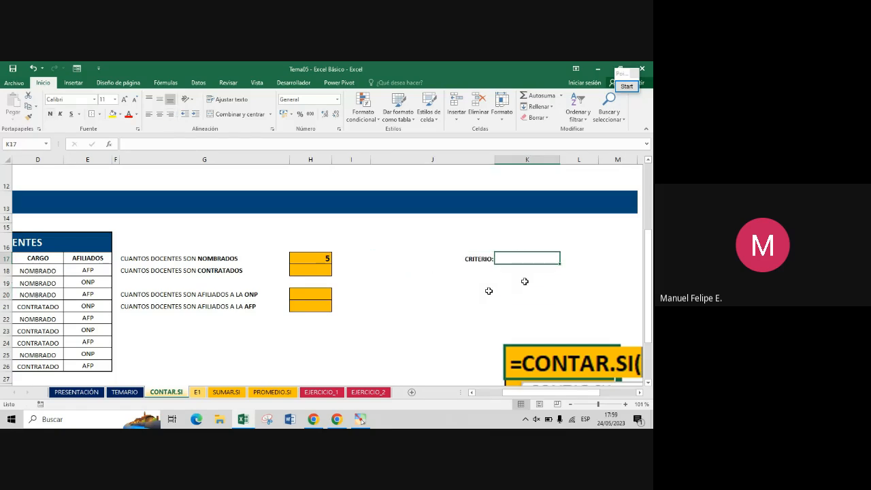
pyautogui.doubleClick(311, 262)
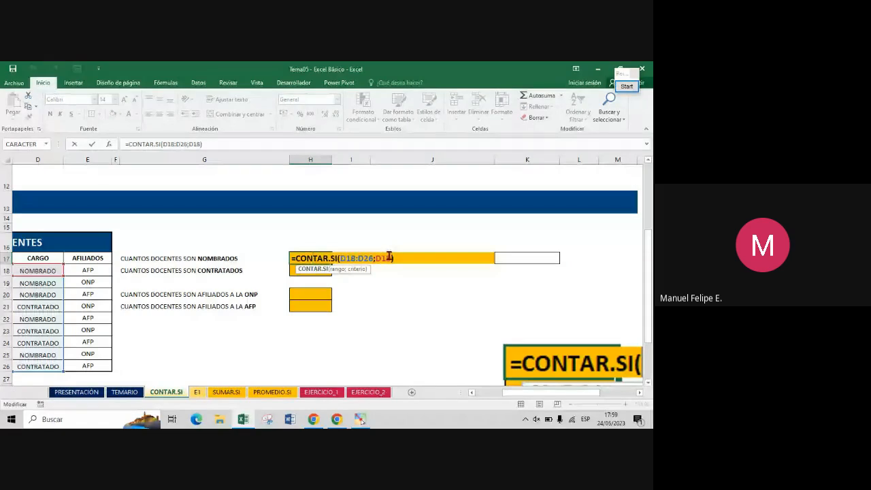
pyautogui.press('BackSpace')
pyautogui.press('BackSpace')
pyautogui.press('BackSpace')
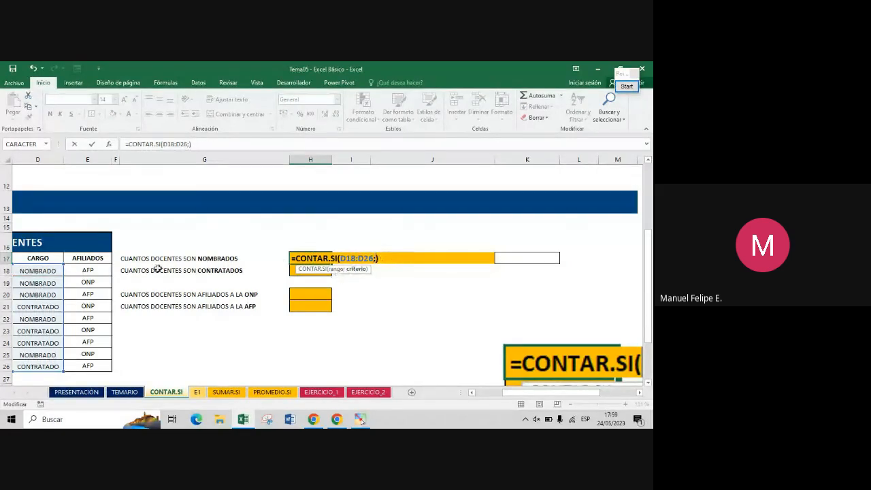
pyautogui.click(535, 260)
pyautogui.press('Return')
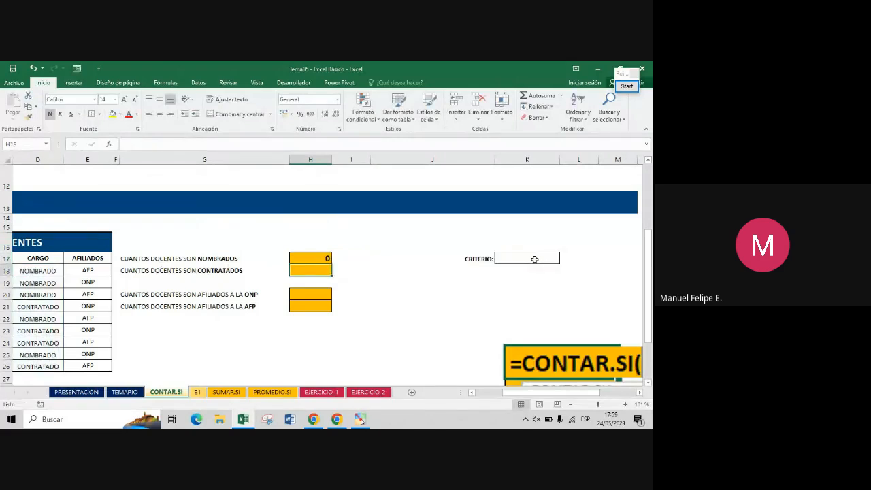
# - Enter CONTRATADO as the criterion in cell K17
pyautogui.click(535, 260)
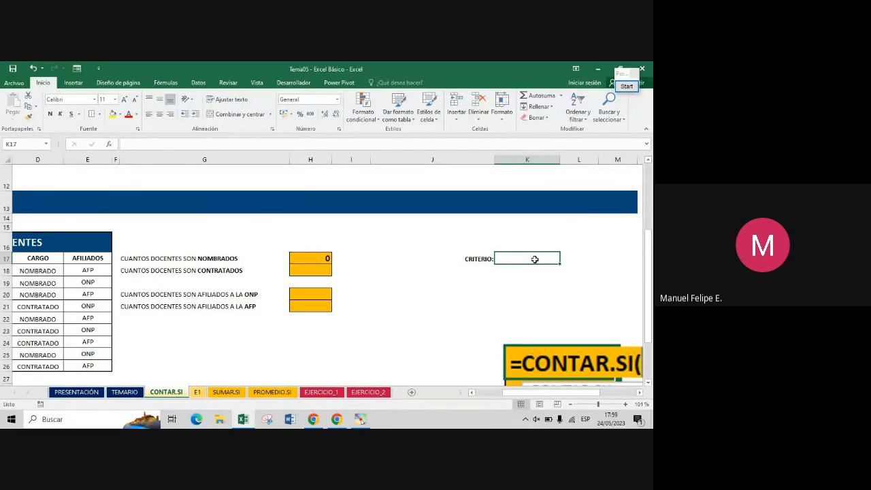
pyautogui.write('CONTRA')
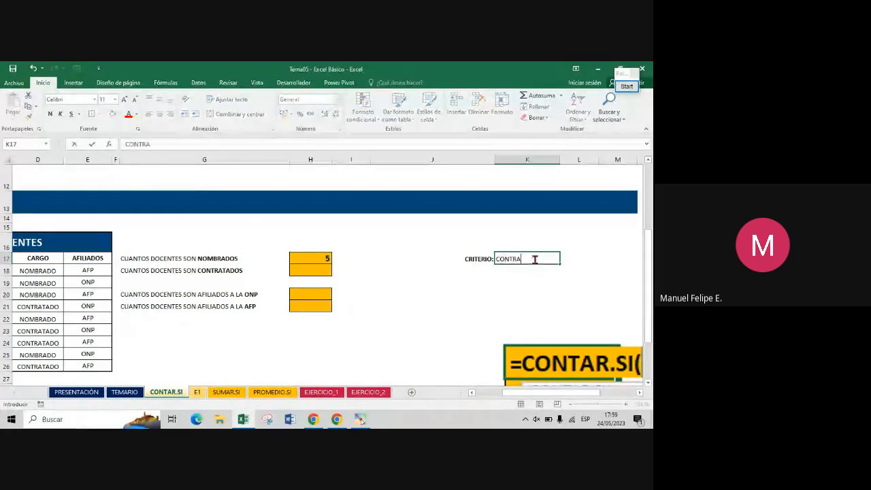
pyautogui.write('TADO')
pyautogui.press('Return')
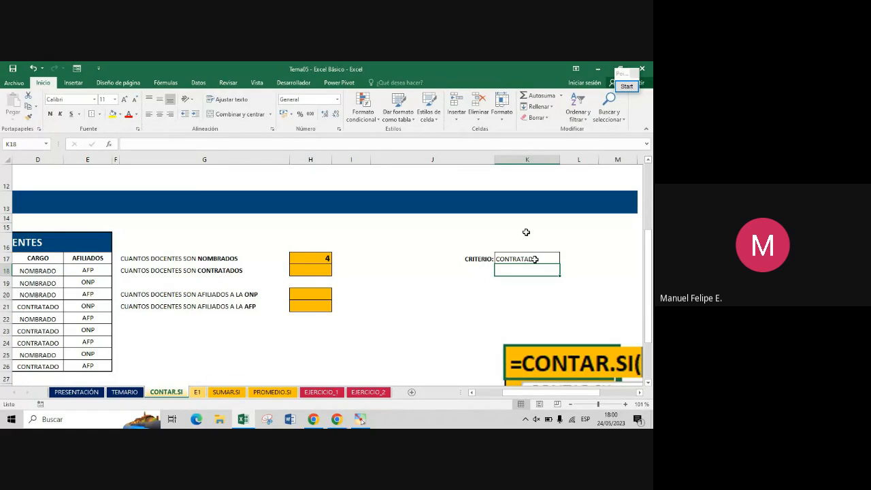
# - Review the H17 count against the CARGO column of the teacher list, and select the answer range H17:H21
pyautogui.moveTo(525, 228); pyautogui.dragTo(463, 227)
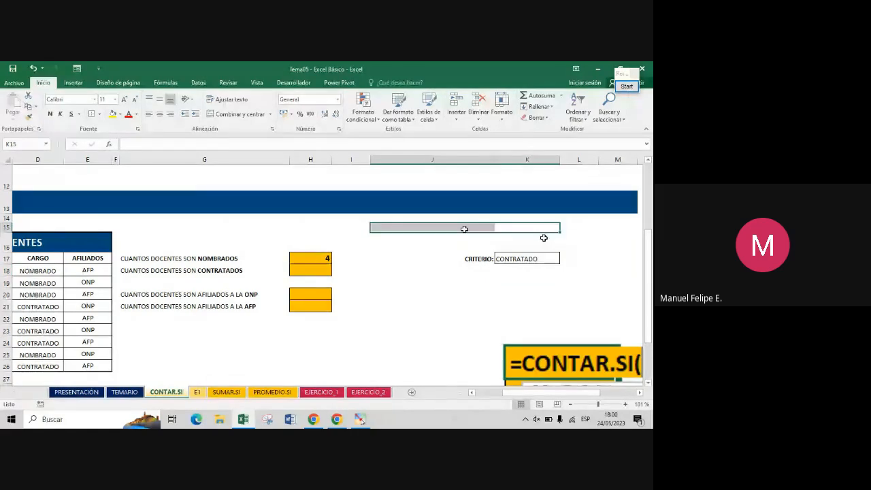
pyautogui.click(324, 258)
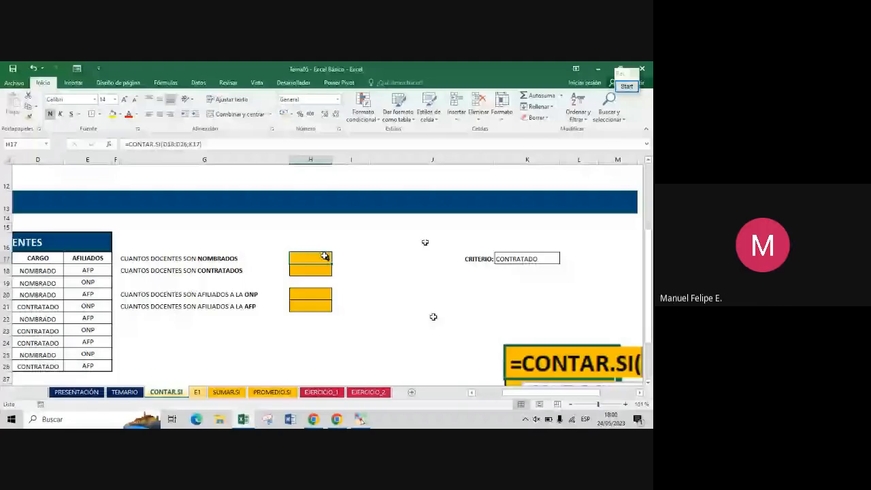
pyautogui.press('Left')
pyautogui.press('Left')
pyautogui.press('Left')
pyautogui.press('Left')
pyautogui.press('Left')
pyautogui.press('Left')
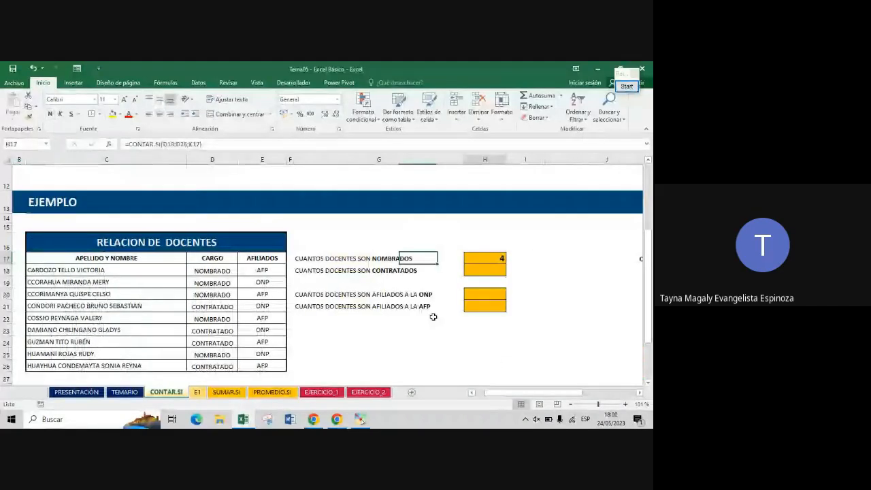
pyautogui.hotkey('shift', 'Down')
pyautogui.hotkey('shift', 'Down')
pyautogui.hotkey('shift', 'Down')
pyautogui.hotkey('shift', 'Down')
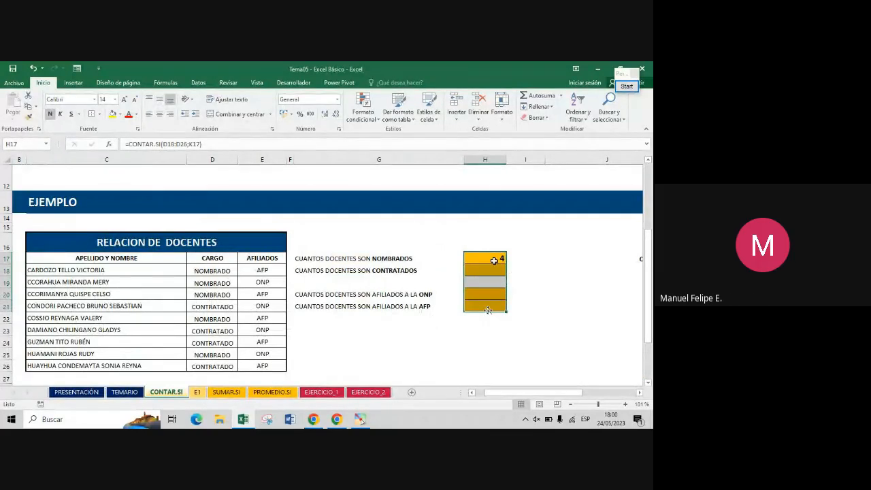
# - Start a screen annotation and draw a red arrow from the CONTRATADO entry in row 23 up to the Undo command
pyautogui.click(627, 86)
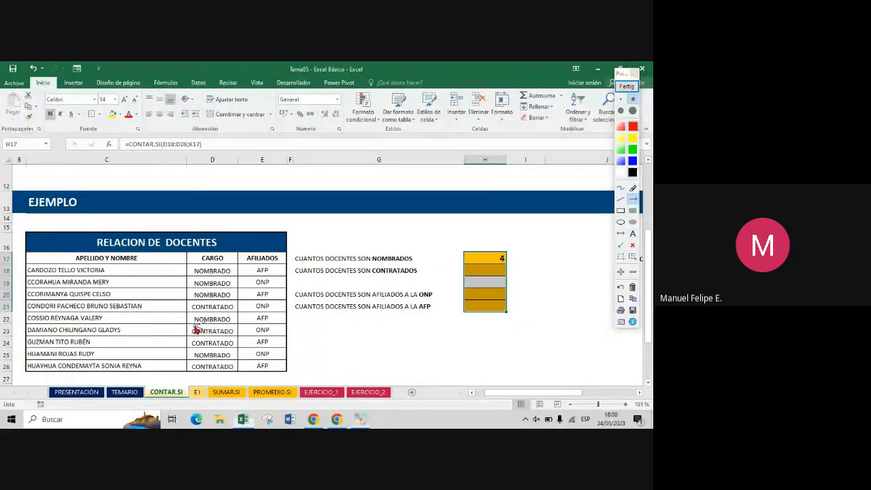
pyautogui.moveTo(195, 327); pyautogui.dragTo(33, 67)
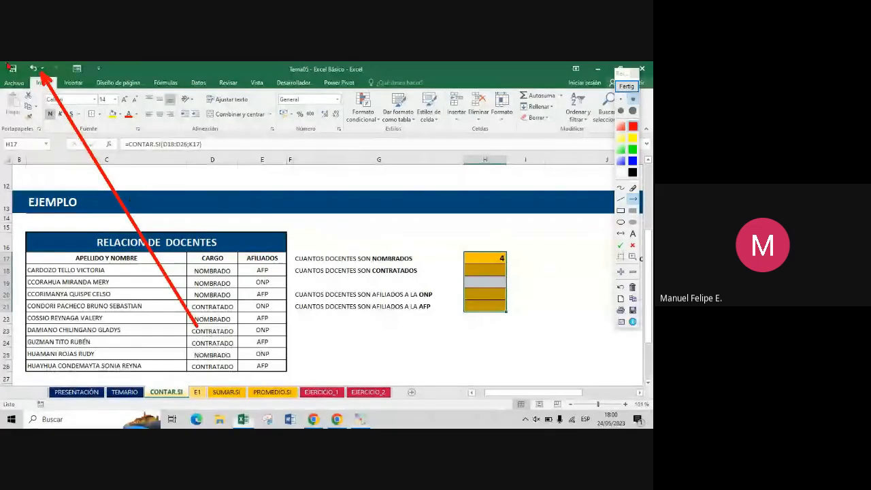
# - Magnify the Undo command at the tip of the red arrow, and end the screen annotation
pyautogui.scroll(3, 17, 64)
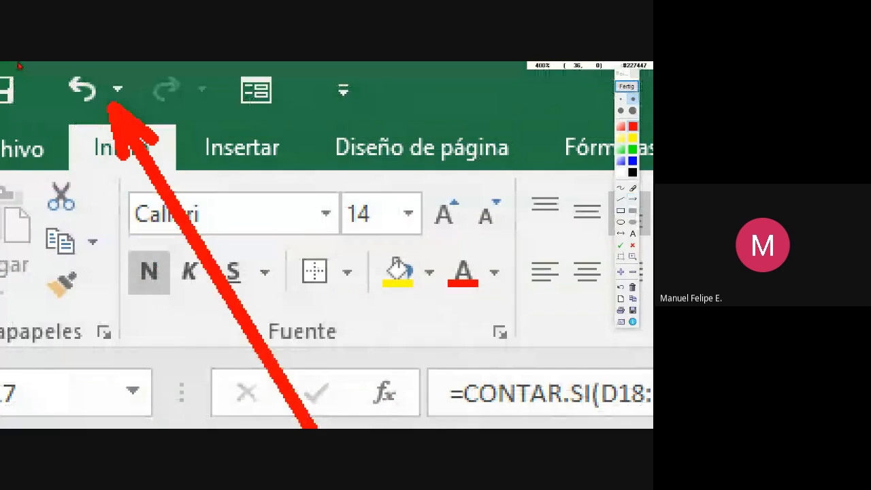
pyautogui.scroll(2, 19, 65)
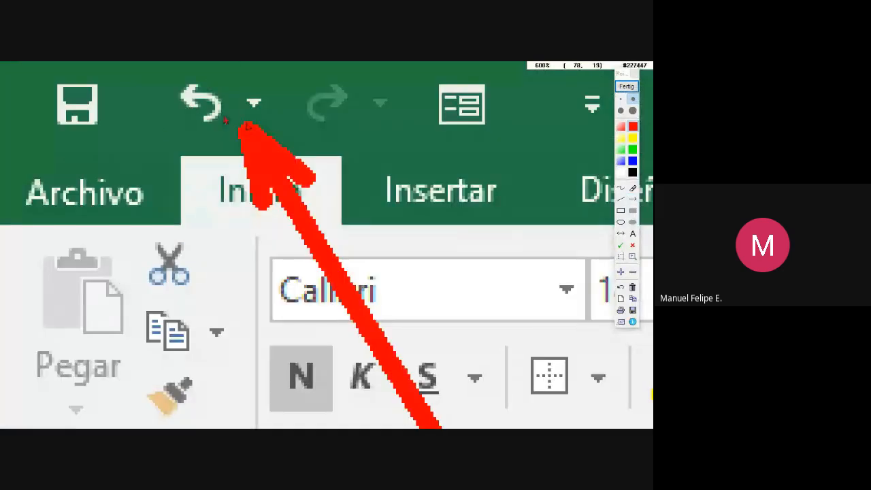
pyautogui.rightClick(160, 102)
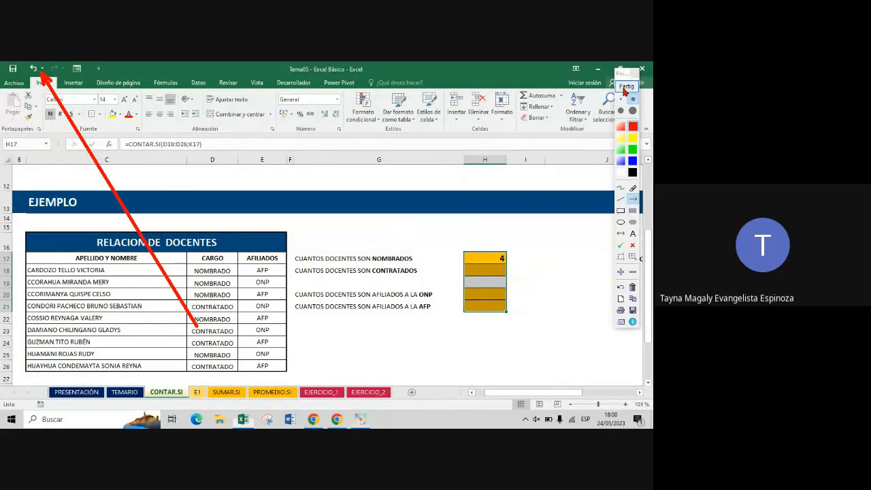
pyautogui.click(625, 92)
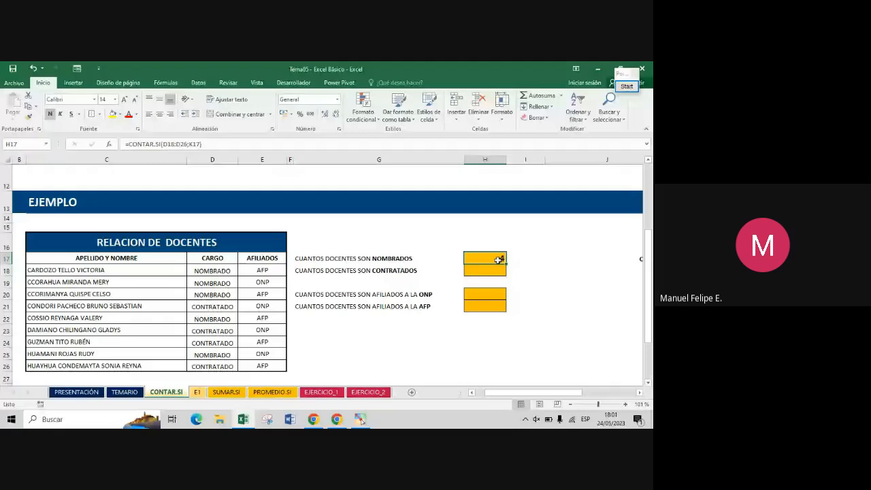
# - Center the contents of the answer cells H17:H21 horizontally and vertically
pyautogui.moveTo(488, 258); pyautogui.dragTo(496, 266)
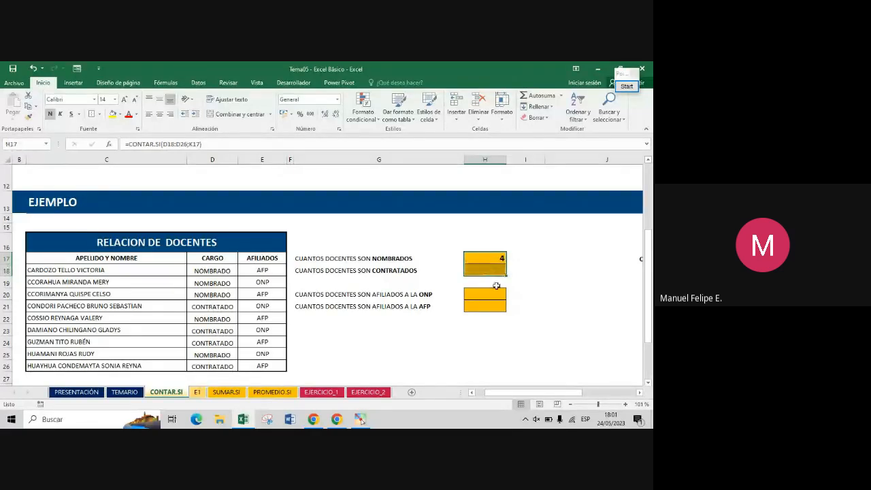
pyautogui.moveTo(494, 284); pyautogui.dragTo(501, 311)
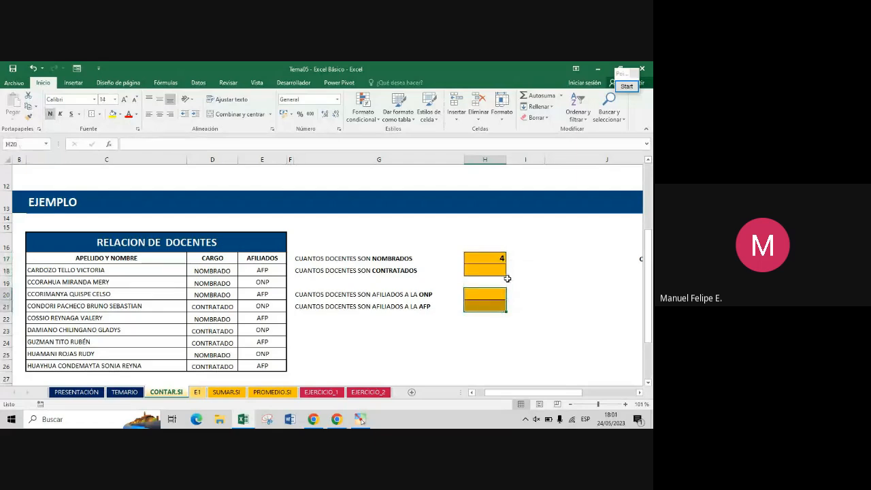
pyautogui.moveTo(492, 254); pyautogui.dragTo(490, 304)
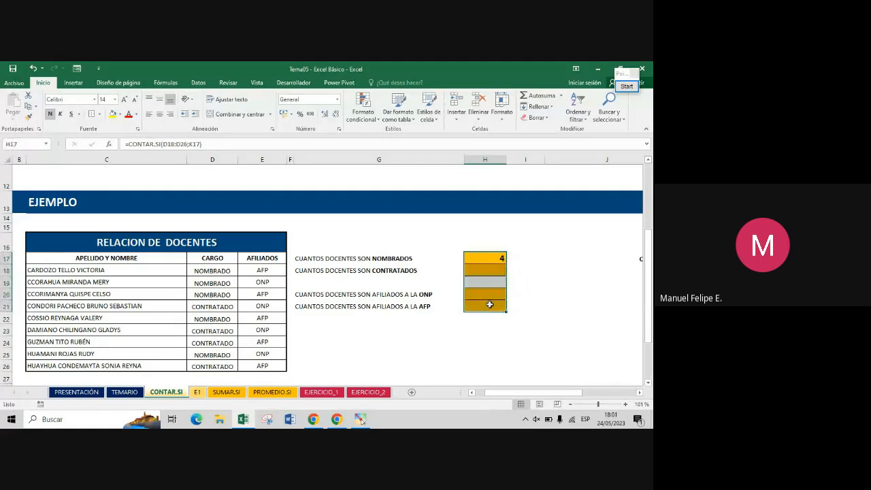
pyautogui.click(159, 114)
pyautogui.click(161, 102)
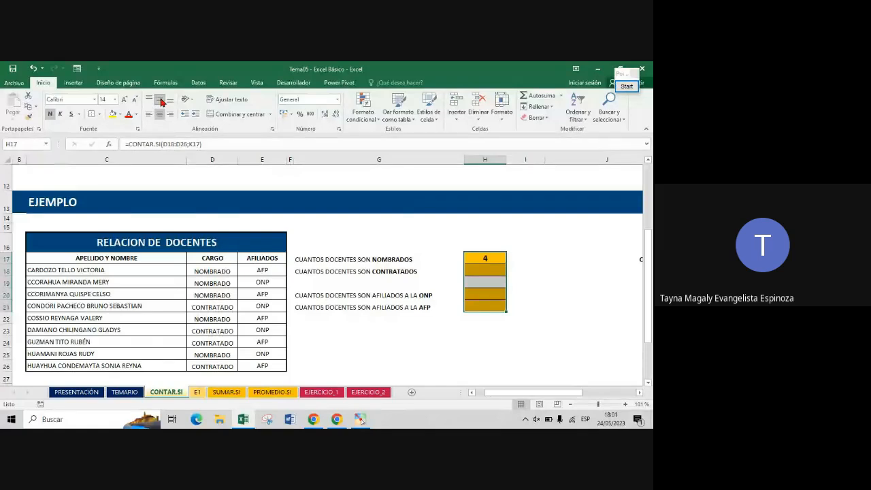
pyautogui.press('Up')
pyautogui.press('Down')
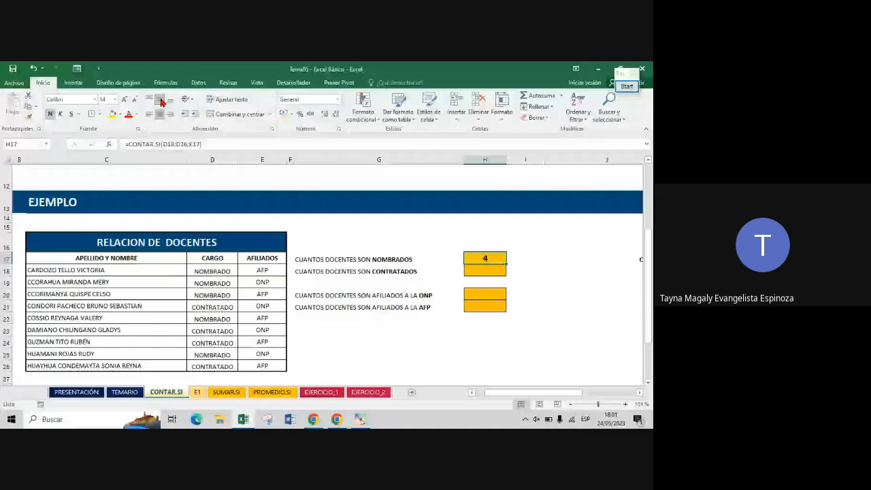
# - Replace the K17 reference in the H17 CONTAR.SI formula with the quoted text criterion "NOMBRADO"
pyautogui.press('F2')
pyautogui.press('BackSpace')
pyautogui.press('BackSpace')
pyautogui.press('BackSpace')
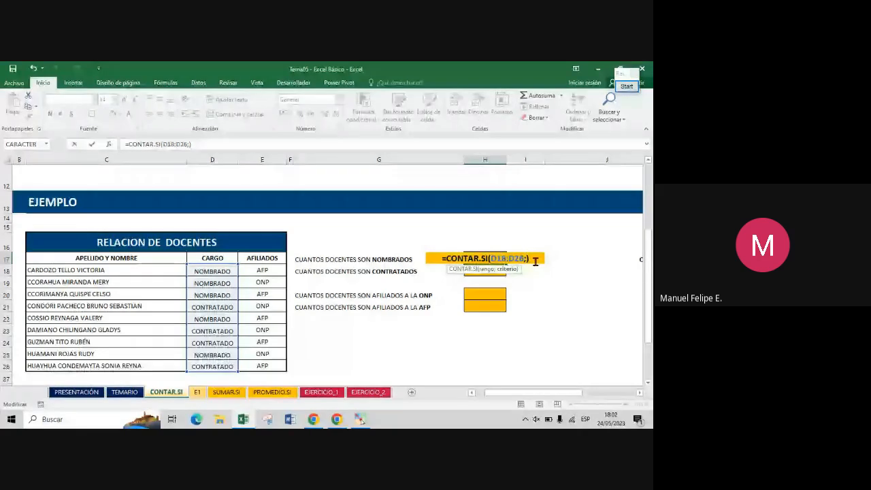
pyautogui.write('"')
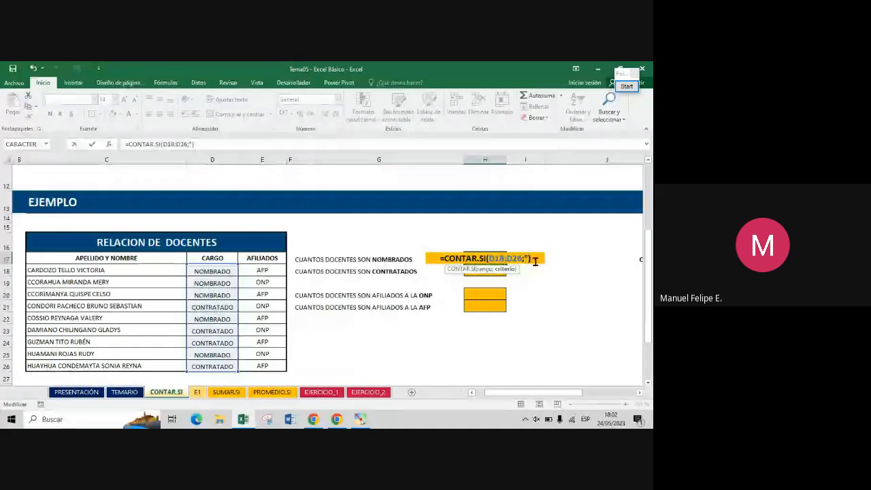
pyautogui.write('NOMBRADO")')
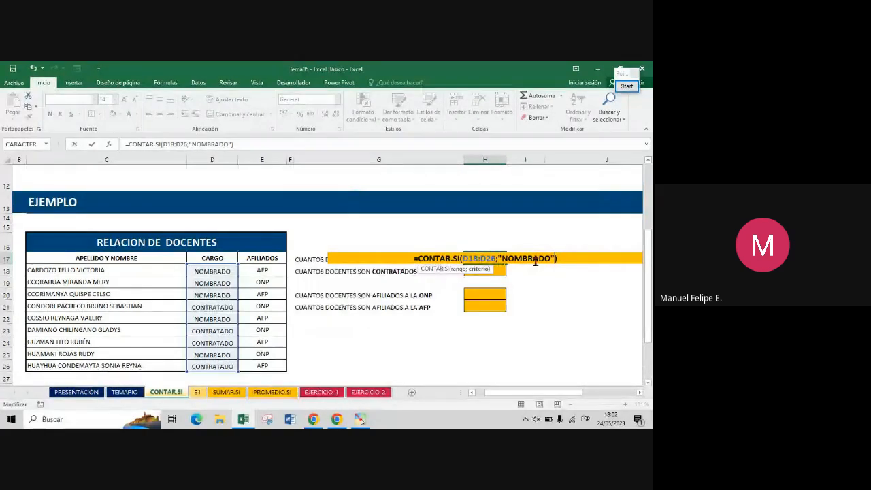
# - Try the H17 CONTAR.SI formula with NOMBRADO as the criterion without quotation marks
pyautogui.press('BackSpace')
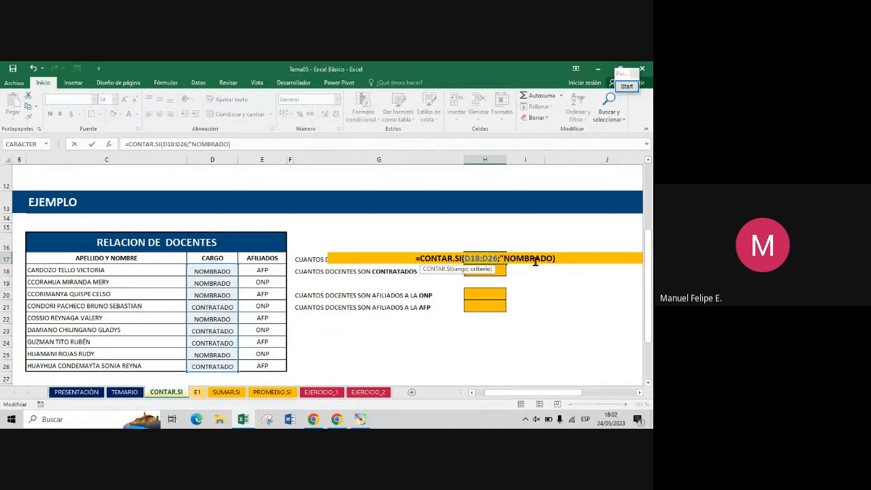
pyautogui.press('Left')
pyautogui.press('Left')
pyautogui.press('Left')
pyautogui.press('Left')
pyautogui.press('Left')
pyautogui.press('Left')
pyautogui.press('Left')
pyautogui.press('Left')
pyautogui.press('BackSpace')
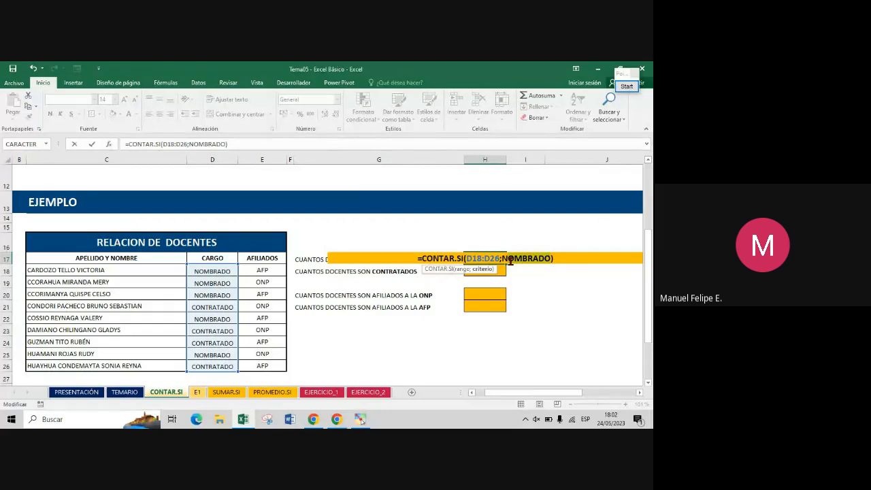
pyautogui.press('Return')
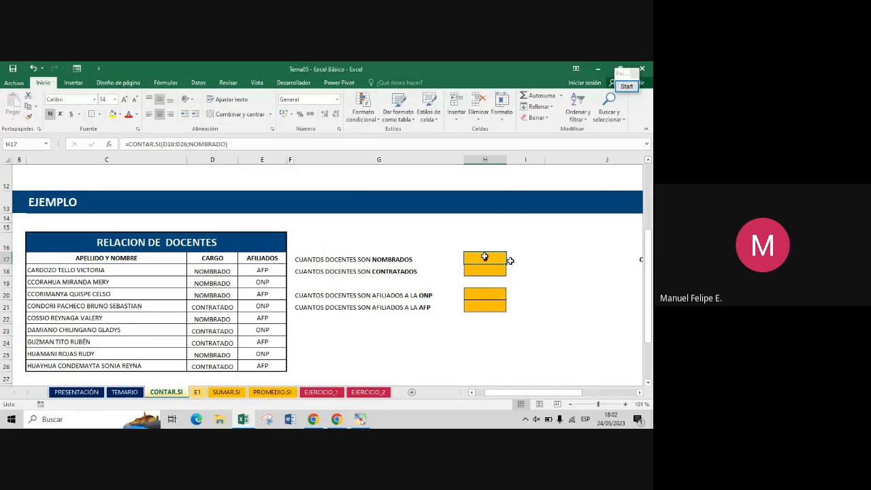
# - Put the quotation marks back around NOMBRADO so H17 holds =CONTAR.SI(D18:D26;"NOMBRADO")
pyautogui.doubleClick(485, 257)
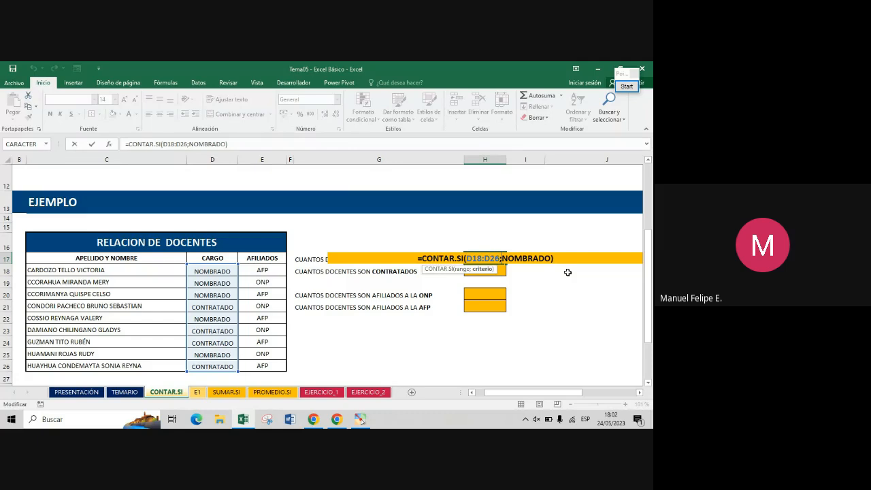
pyautogui.write('"')
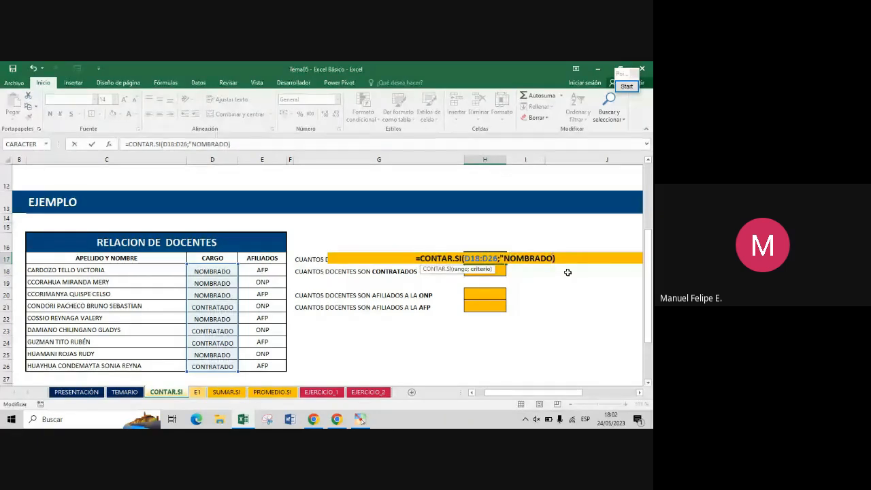
pyautogui.press('End')
pyautogui.press('Left')
pyautogui.write('"')
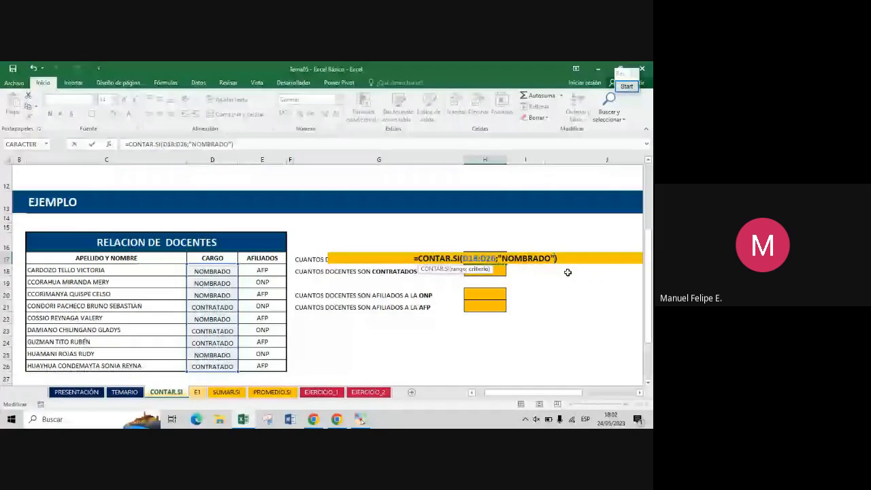
pyautogui.press('Return')
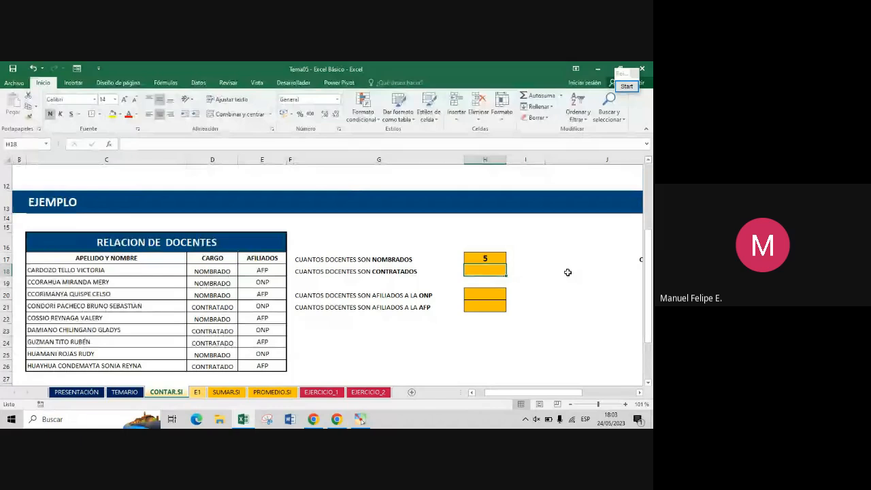
# - Start a screen annotation, underline CONTRATADOS in the G18 question in red, and label it CRITERIO
pyautogui.click(390, 272)
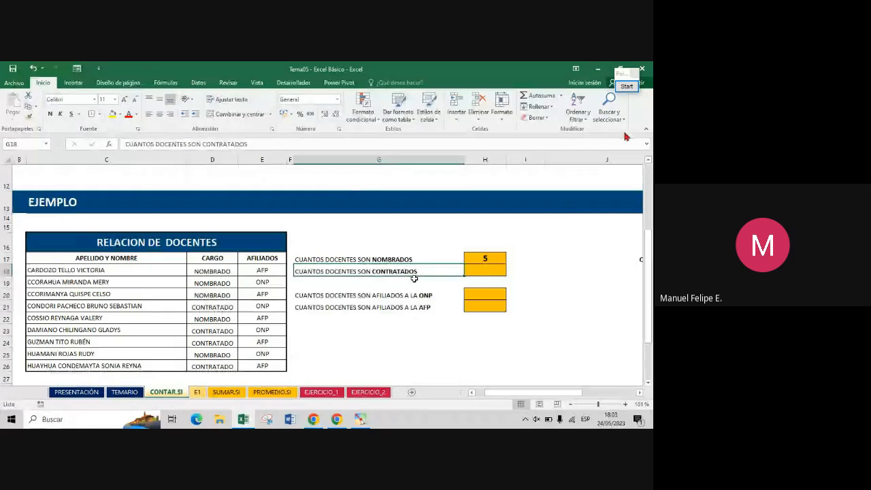
pyautogui.click(627, 86)
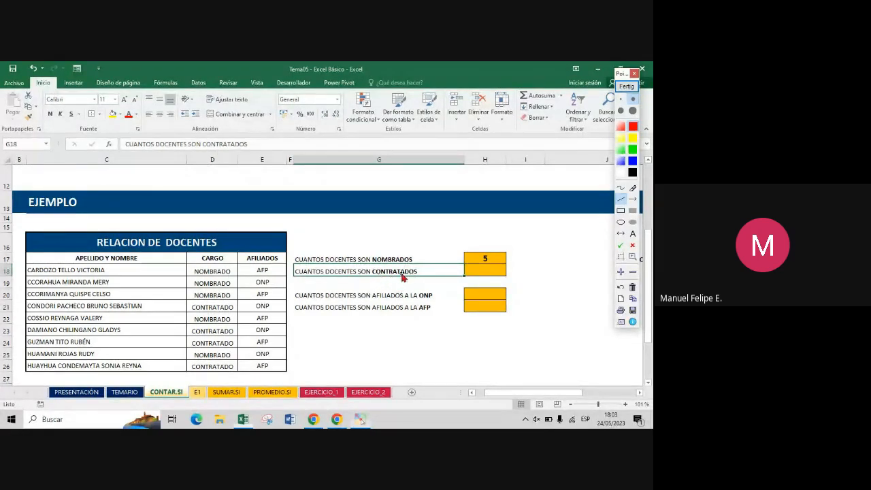
pyautogui.moveTo(381, 277); pyautogui.dragTo(401, 277)
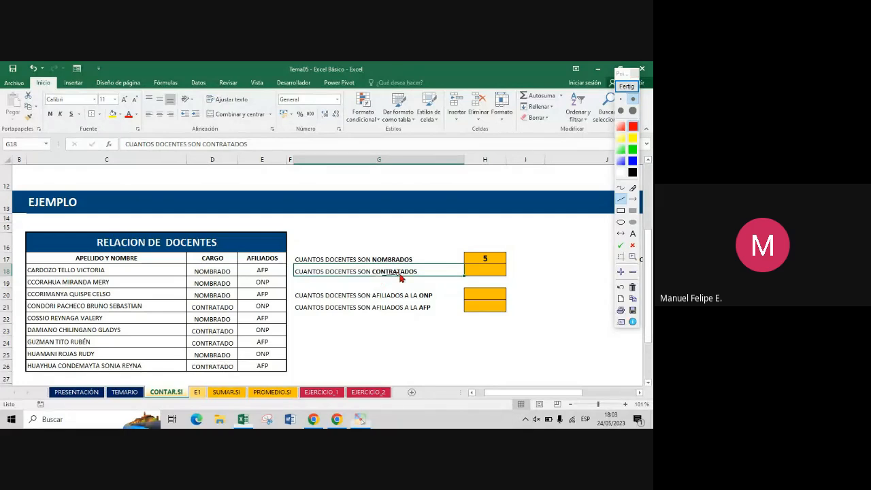
pyautogui.moveTo(401, 277); pyautogui.dragTo(423, 277)
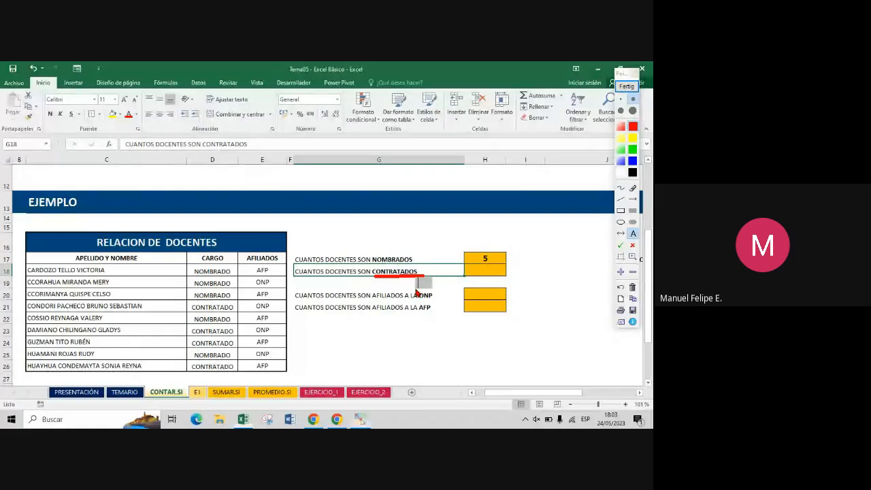
pyautogui.write('CRITERIO')
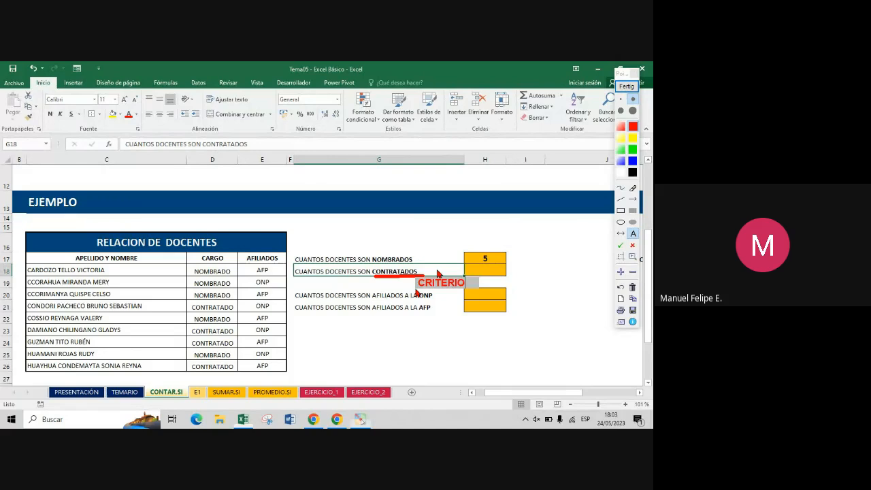
pyautogui.click(439, 272)
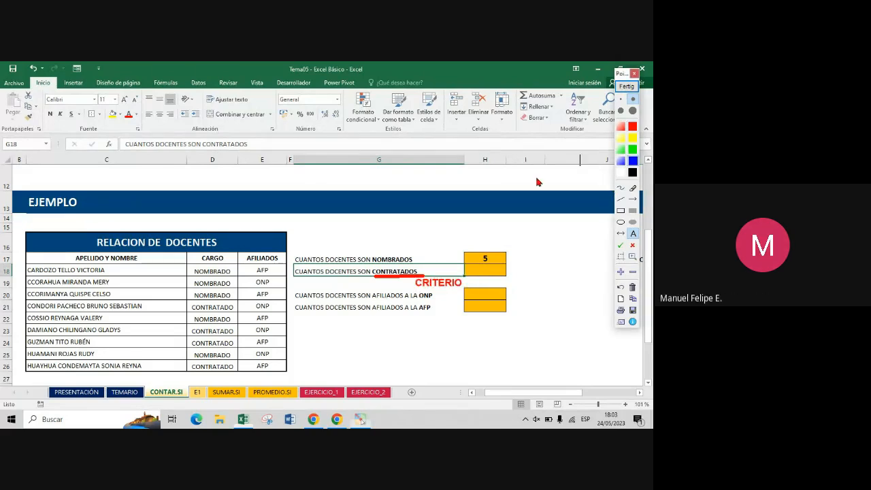
# - Draw a blue rectangle around the CARGO entries D18:D26 and label it Rango
pyautogui.click(621, 211)
pyautogui.moveTo(187, 264)
pyautogui.mouseDown()
pyautogui.moveTo(220, 366)
pyautogui.moveTo(241, 377)
pyautogui.mouseUp()
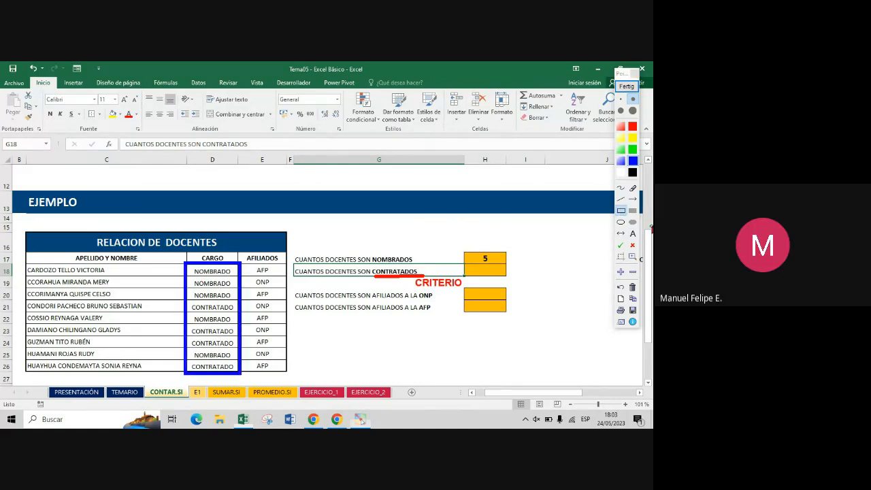
pyautogui.click(248, 376)
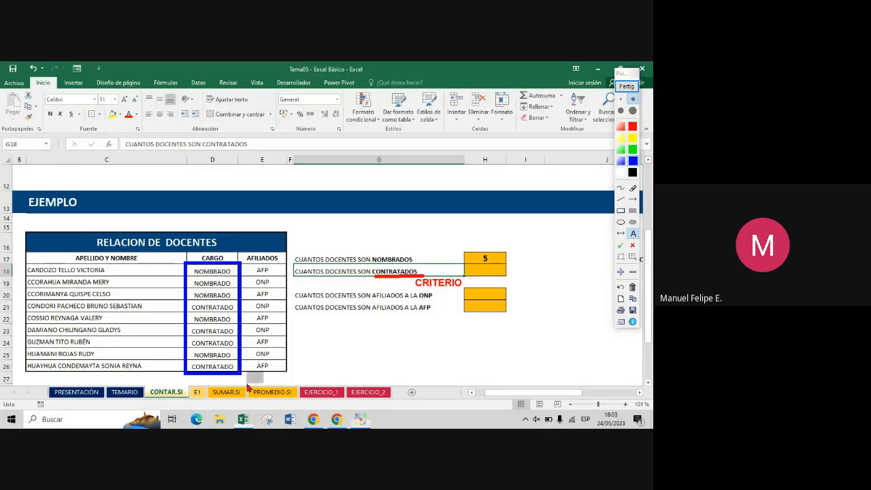
pyautogui.write('Rango')
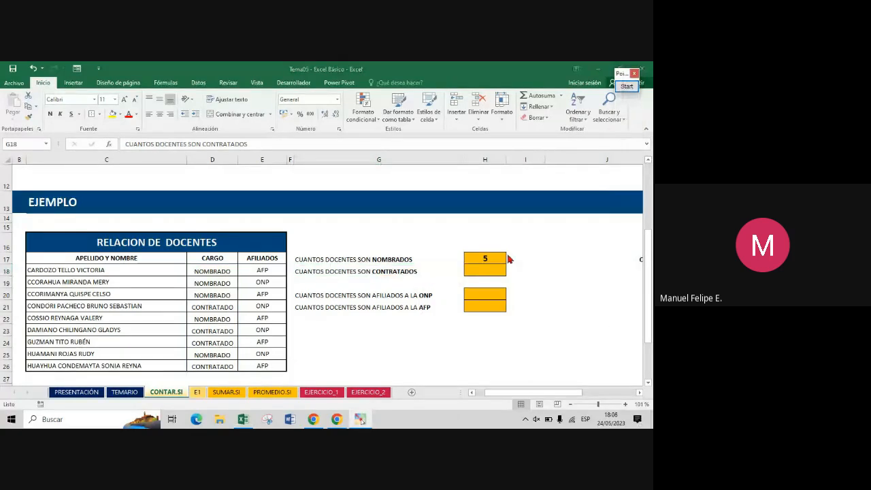
# - Begin a CONTAR.SI formula in H18 with the CARGO entries D18:D26 as its range
pyautogui.click(489, 267)
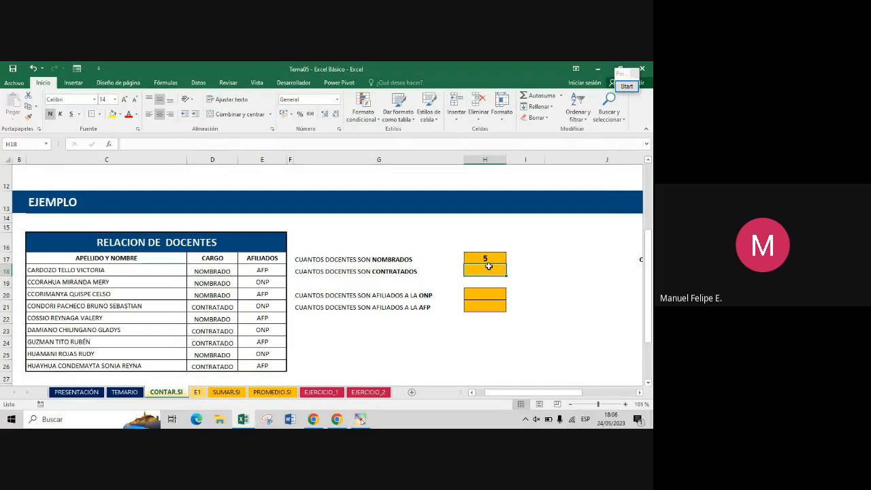
pyautogui.write('=')
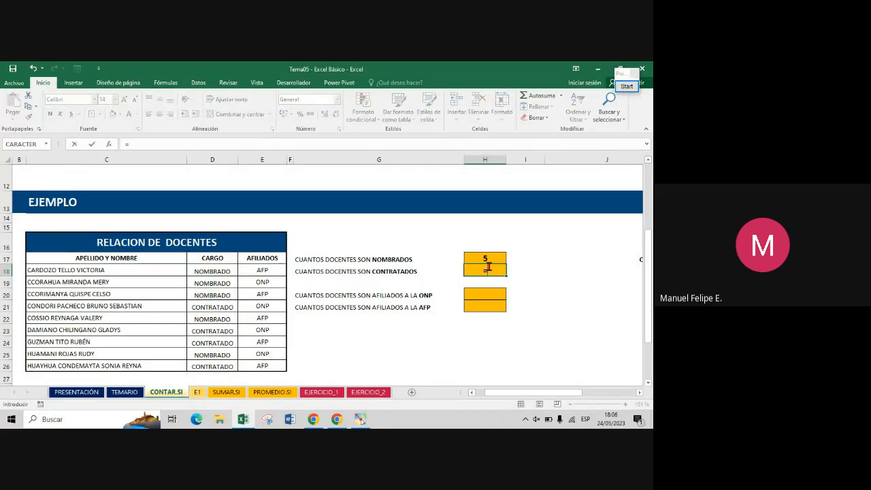
pyautogui.click(489, 267)
pyautogui.write('cont')
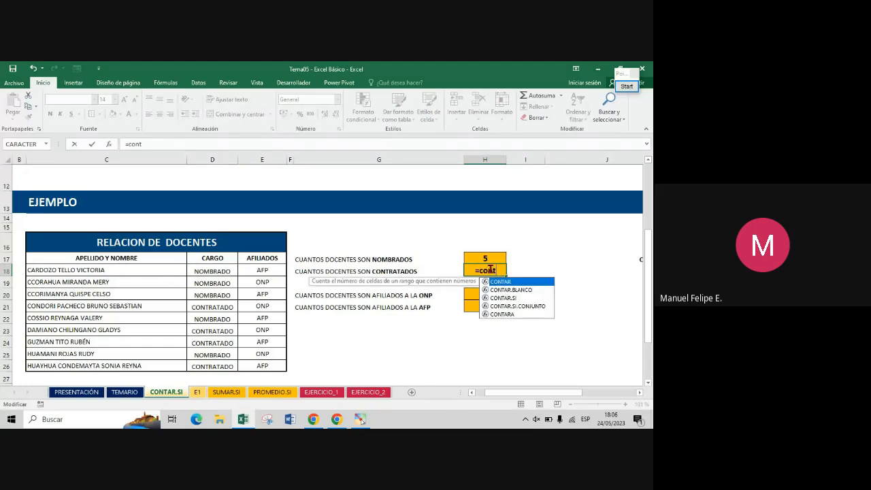
pyautogui.press('Down')
pyautogui.press('Down')
pyautogui.press('Tab')
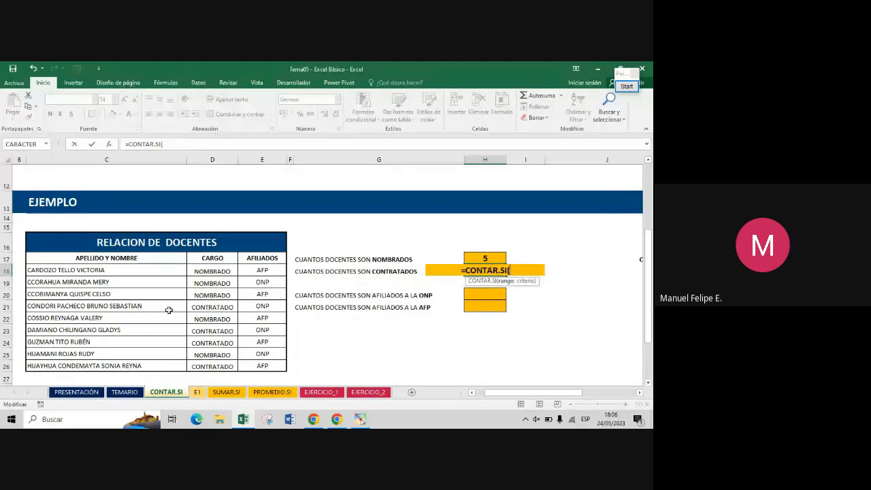
pyautogui.moveTo(225, 270); pyautogui.dragTo(232, 365)
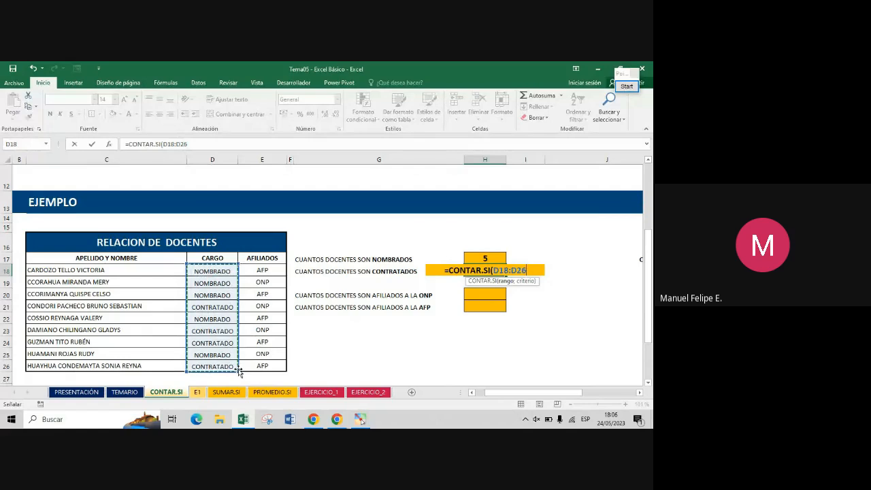
pyautogui.write(';')
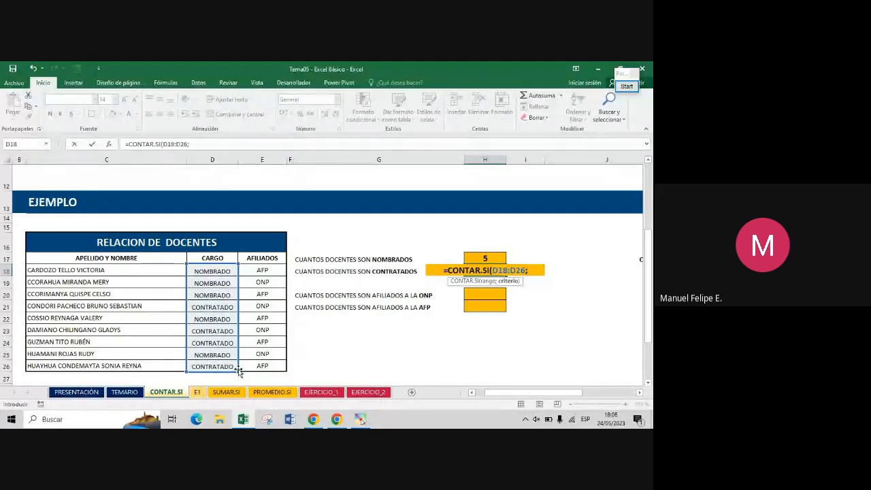
# - Add "CONTRATADO" in quotation marks as the criterion and complete H18 as =CONTAR.SI(D18:D26;"CONTRATADO")
pyautogui.write('"')
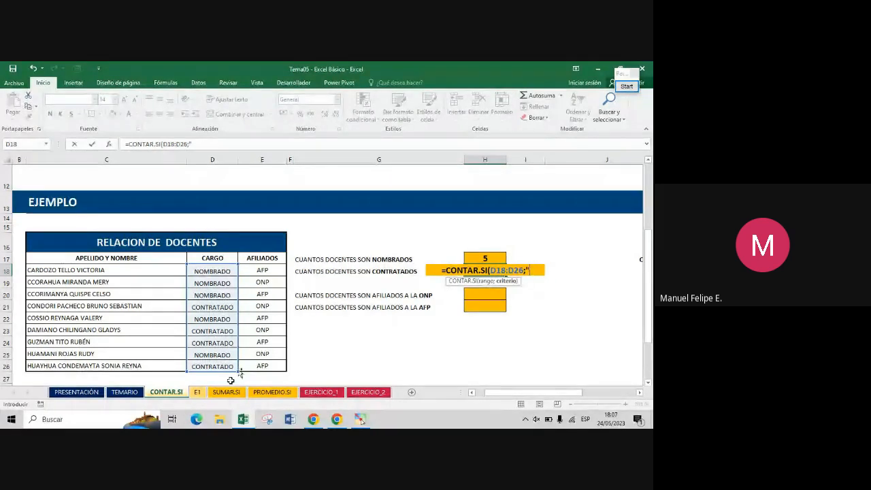
pyautogui.write('con')
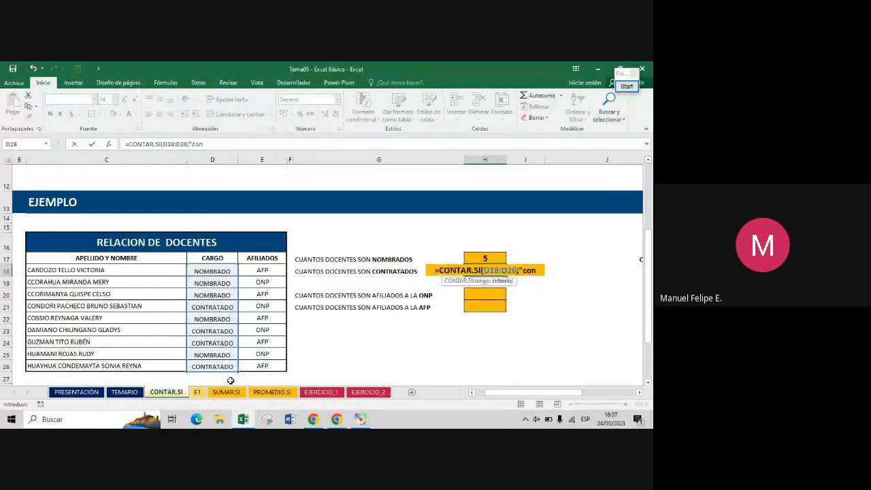
pyautogui.press('BackSpace')
pyautogui.press('BackSpace')
pyautogui.press('BackSpace')
pyautogui.write('CON')
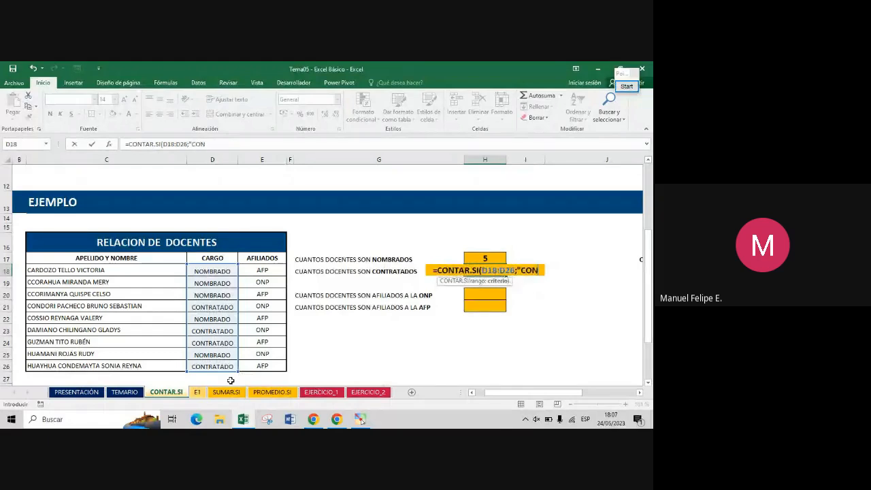
pyautogui.write('TRATADO')
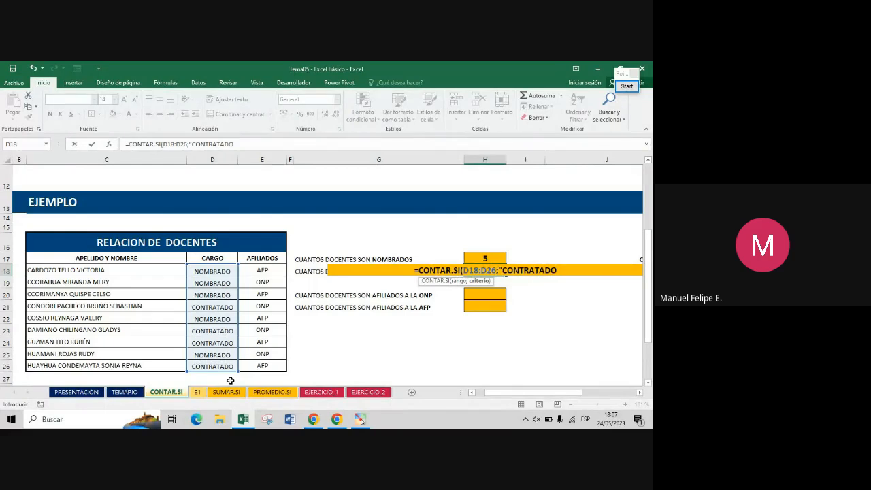
pyautogui.write('"')
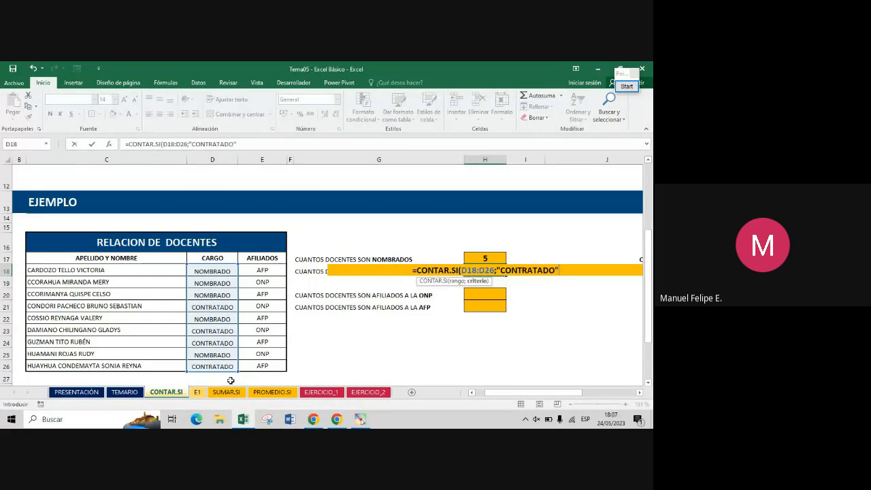
pyautogui.write(')')
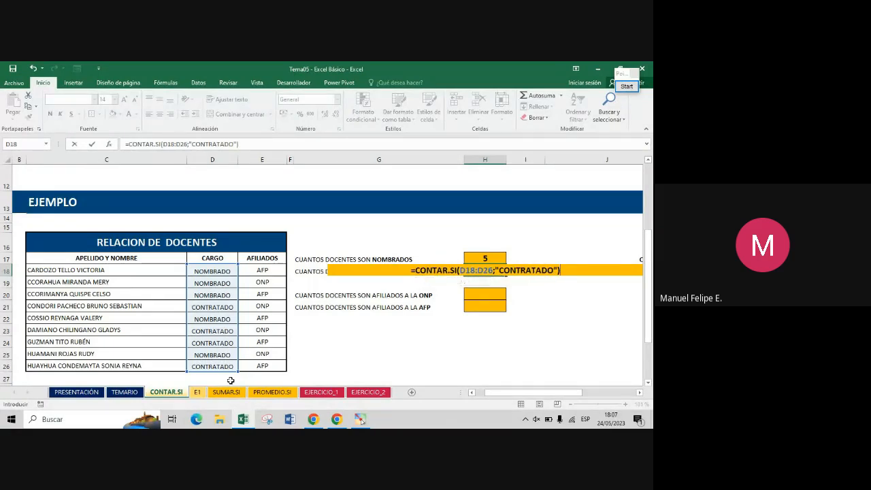
pyautogui.press('Return')
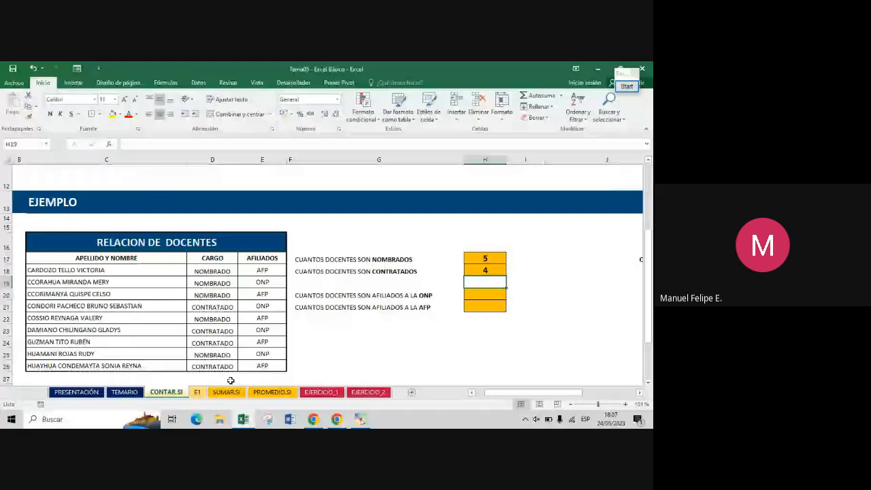
# - Begin a CONTAR.SI formula in H20 for the ONP question, with the AFILIADOS entries E18:E26 as its range
pyautogui.press('Down')
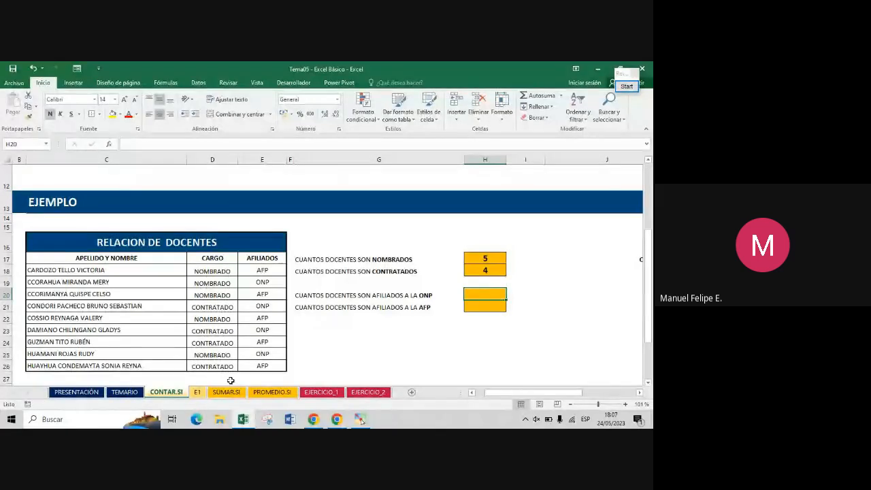
pyautogui.moveTo(431, 297); pyautogui.dragTo(476, 307)
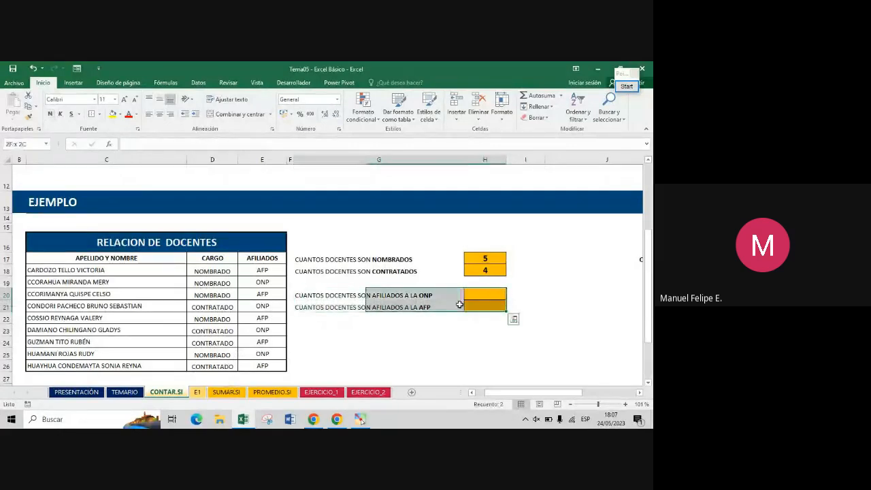
pyautogui.press('Tab')
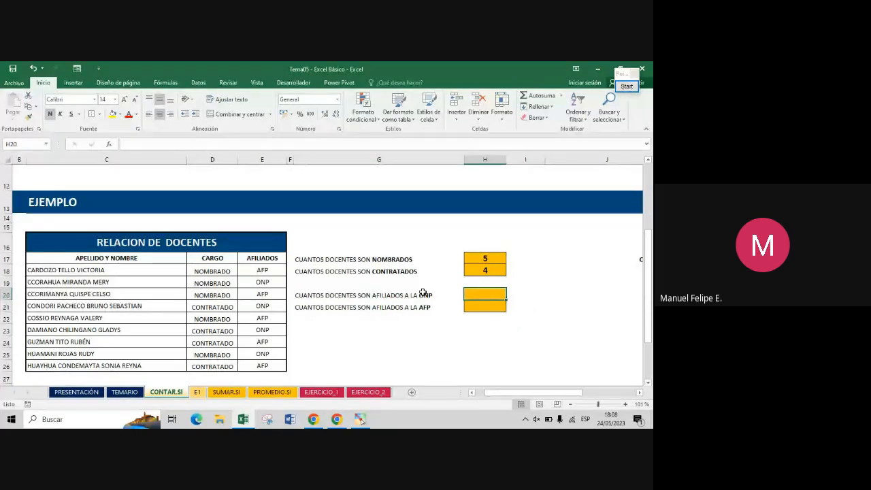
pyautogui.click(370, 293)
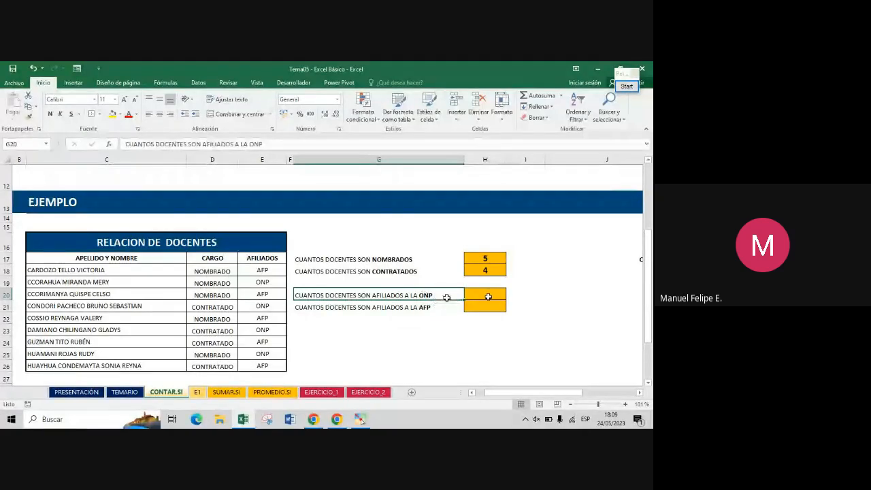
pyautogui.moveTo(260, 270); pyautogui.dragTo(255, 366)
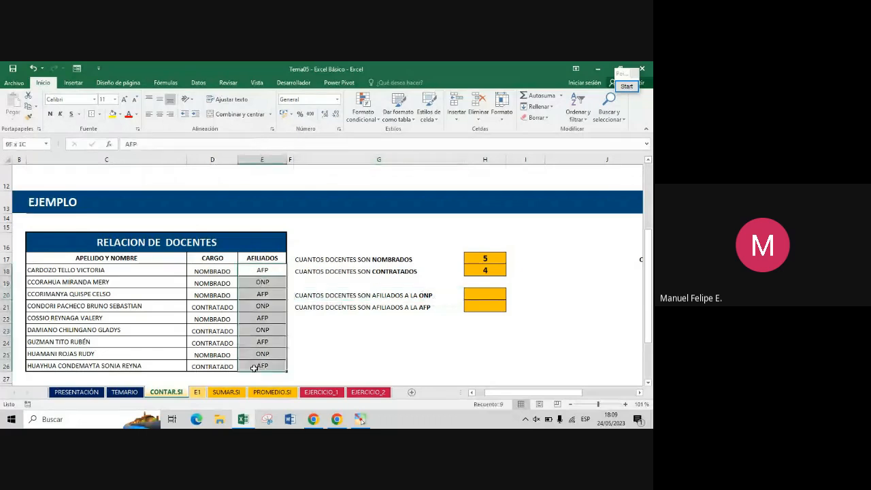
pyautogui.doubleClick(477, 292)
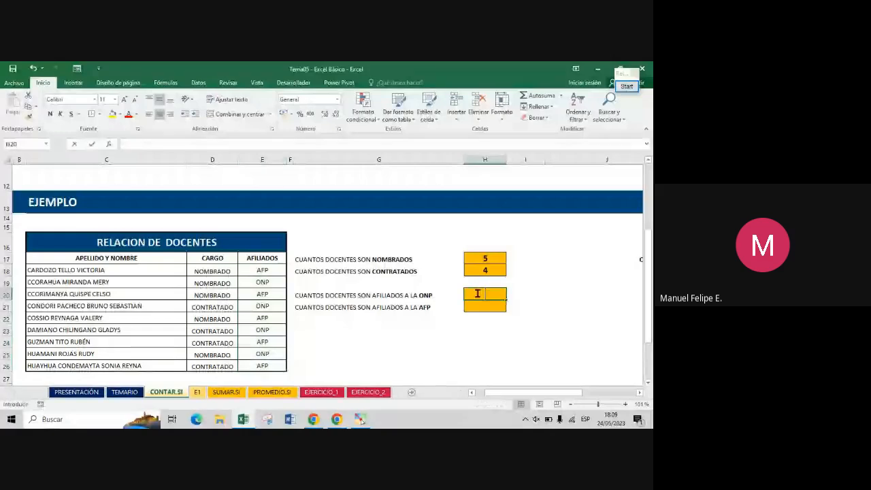
pyautogui.write('=con')
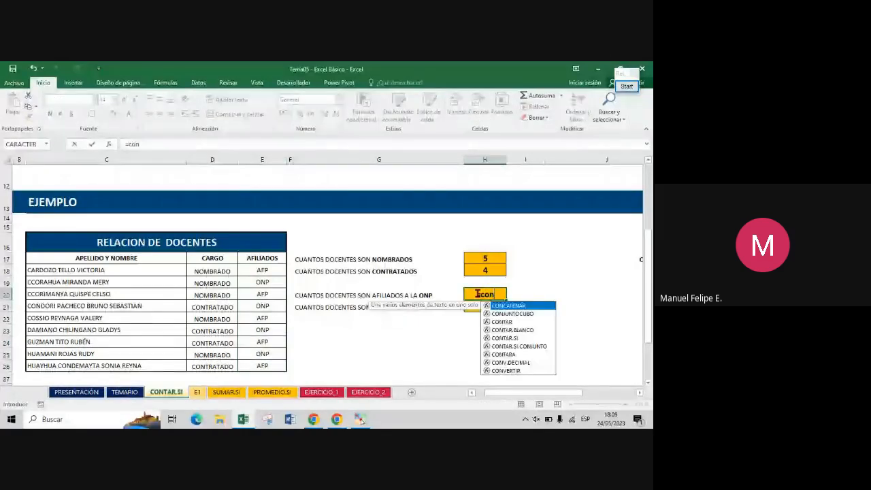
pyautogui.doubleClick(505, 337)
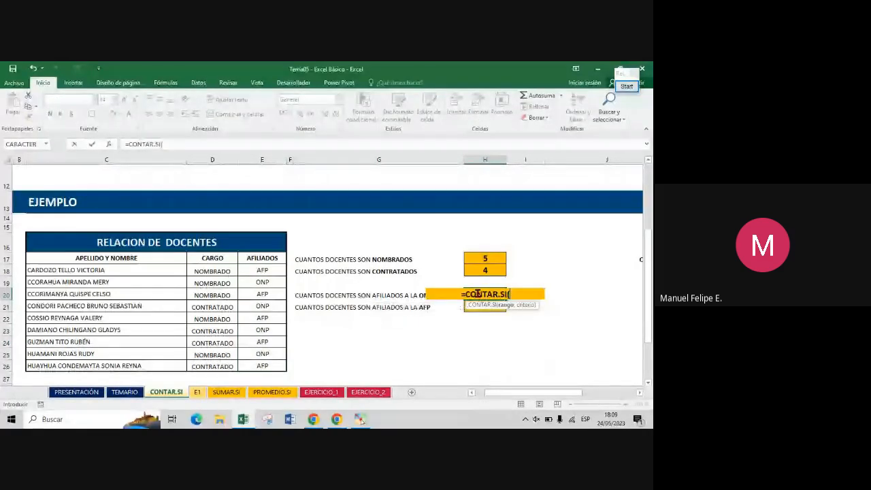
pyautogui.click(259, 272)
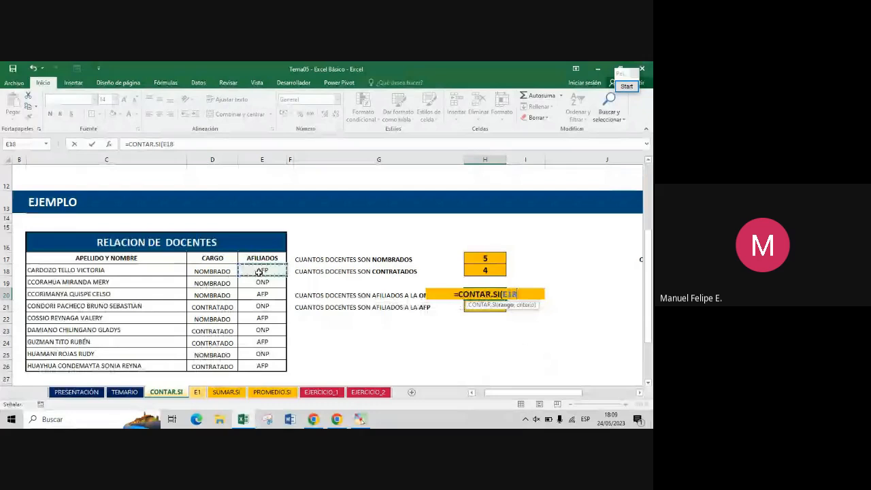
pyautogui.moveTo(259, 271); pyautogui.dragTo(263, 366)
# - Add "ONP" in capitals and quotation marks as the criterion, completing H20 as =CONTAR.SI(E18:E26;"ONP")
pyautogui.write(';"onp')
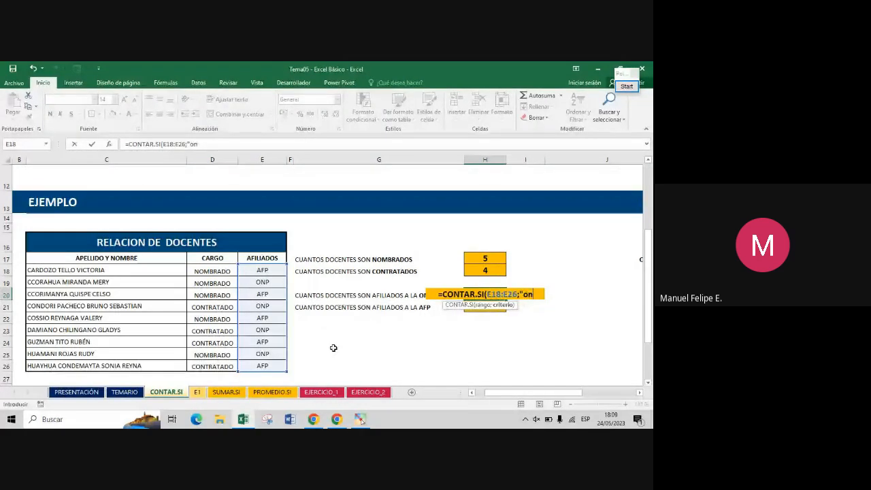
pyautogui.press('BackSpace')
pyautogui.press('BackSpace')
pyautogui.press('BackSpace')
pyautogui.write('ON')
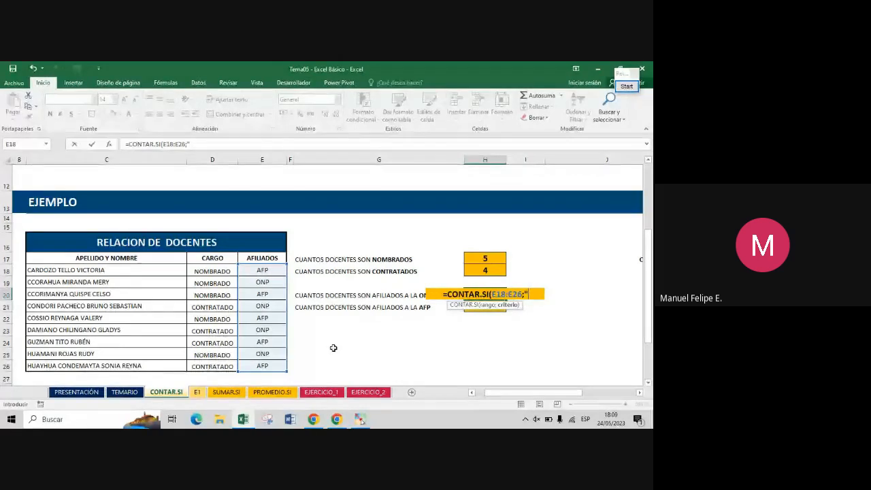
pyautogui.write('P"')
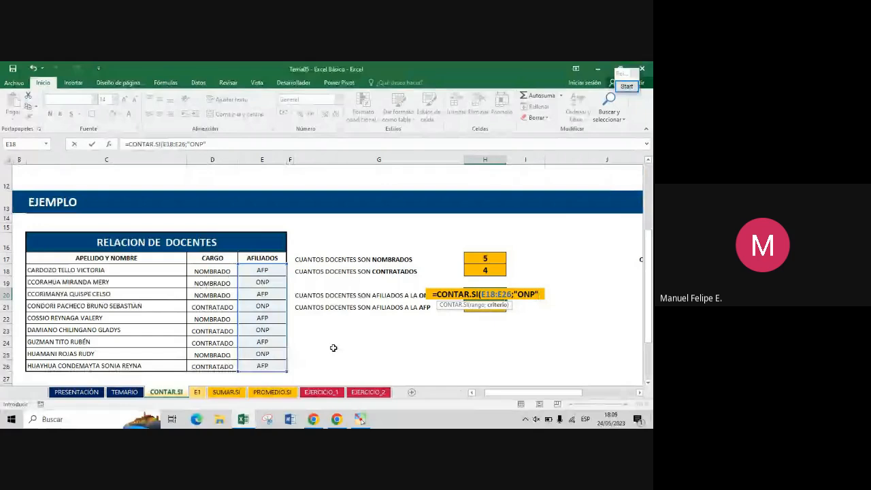
pyautogui.write(')')
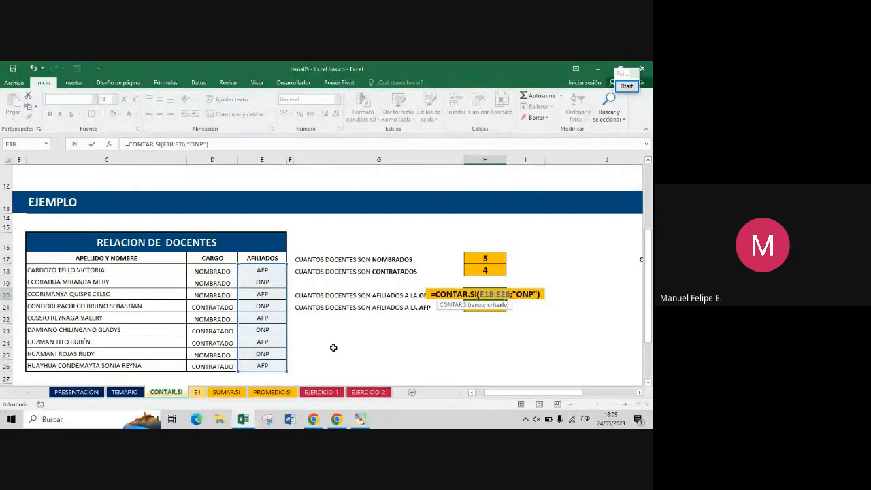
pyautogui.press('Return')
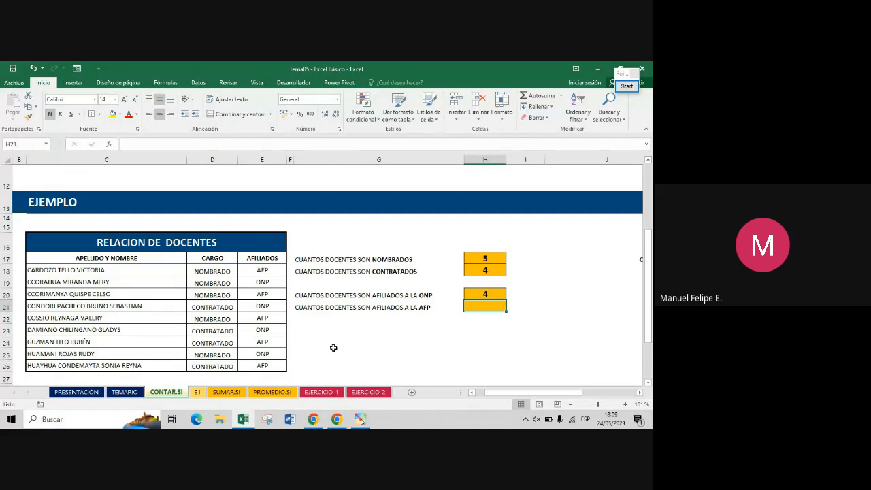
# - Copy the H20 formula text into H21 and change its criterion to AFP, giving =CONTAR.SI(E18:E26;"AFP")
pyautogui.click(488, 295)
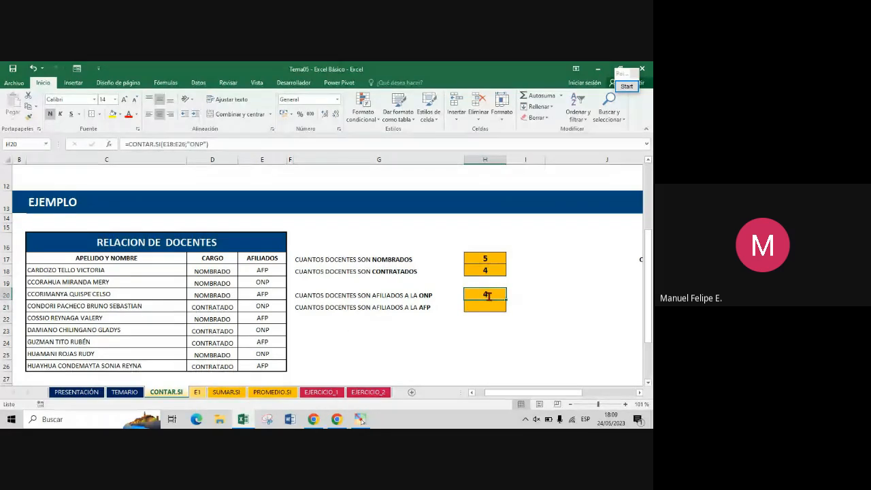
pyautogui.doubleClick(488, 296)
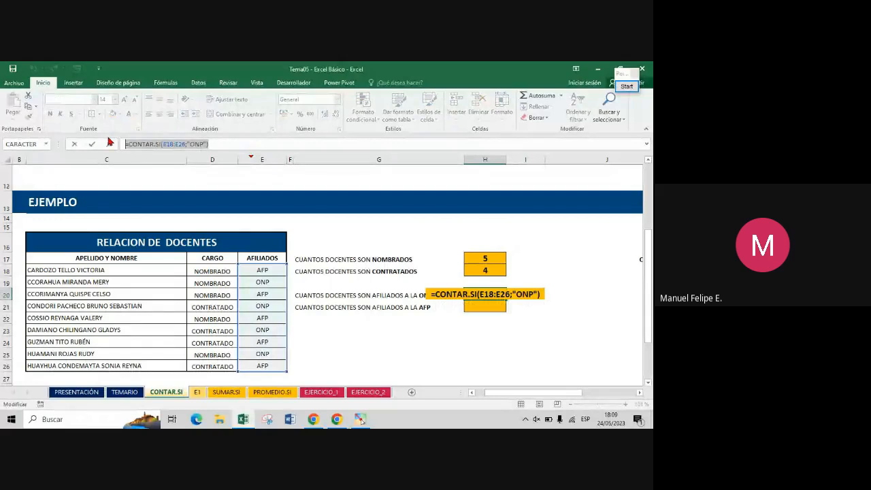
pyautogui.press('Return')
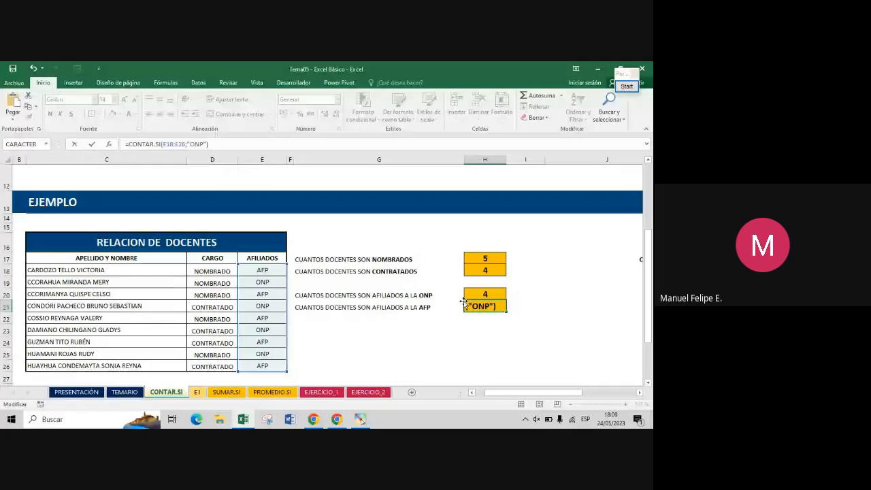
pyautogui.click(487, 306)
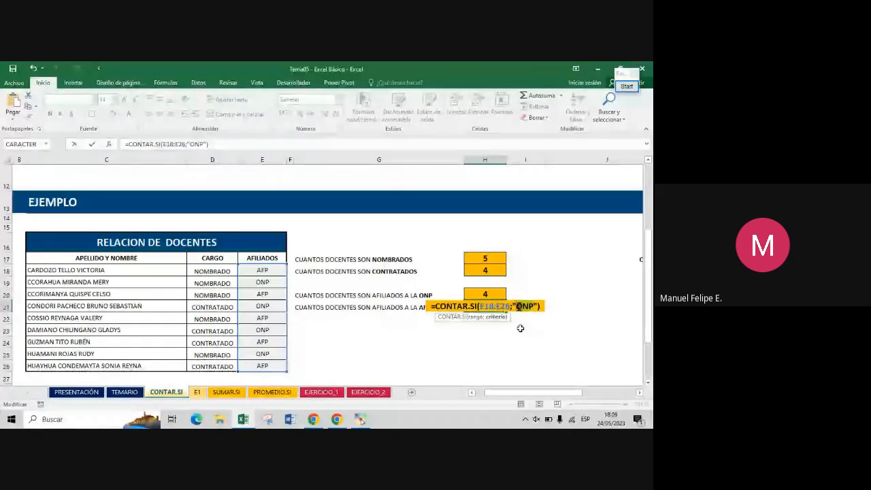
pyautogui.write('AFP')
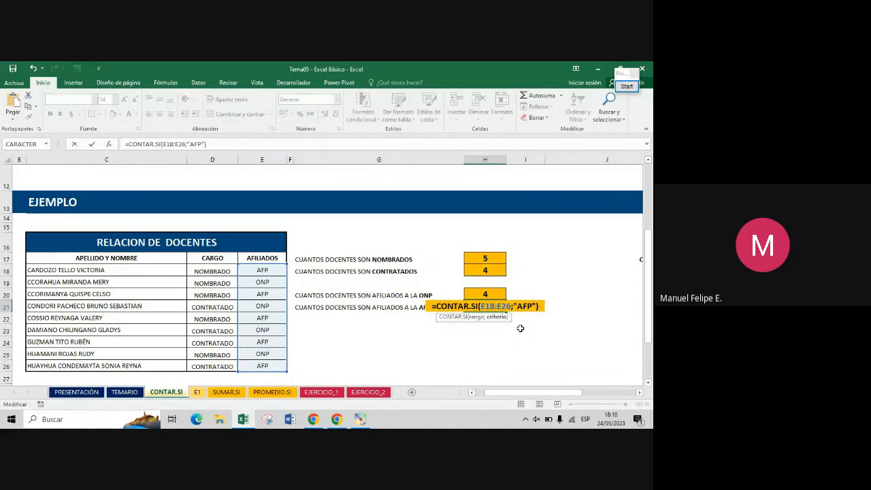
pyautogui.press('Return')
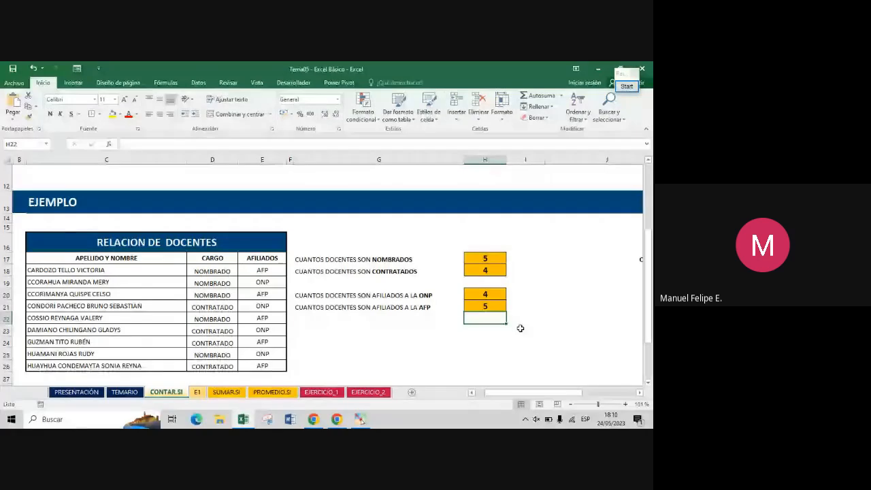
pyautogui.press('Up')
pyautogui.press('Up')
pyautogui.press('Up')
pyautogui.press('Up')
pyautogui.press('Up')
pyautogui.press('Up')
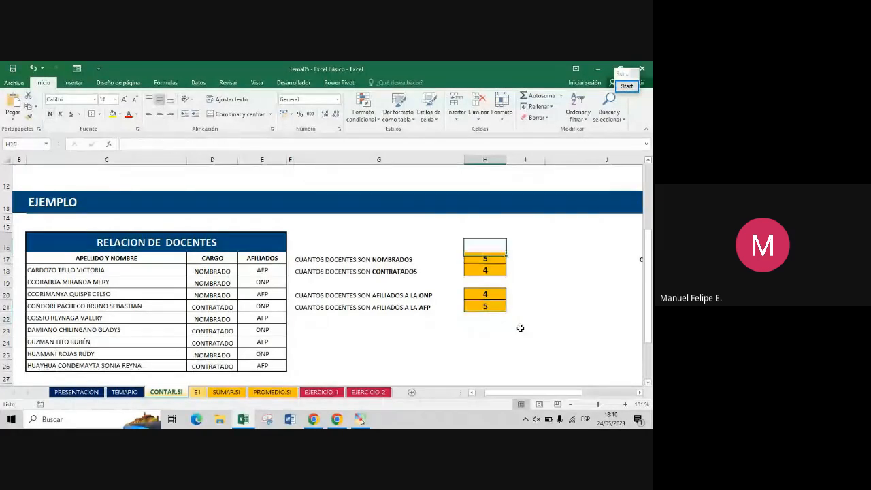
pyautogui.press('Up')
pyautogui.press('Up')
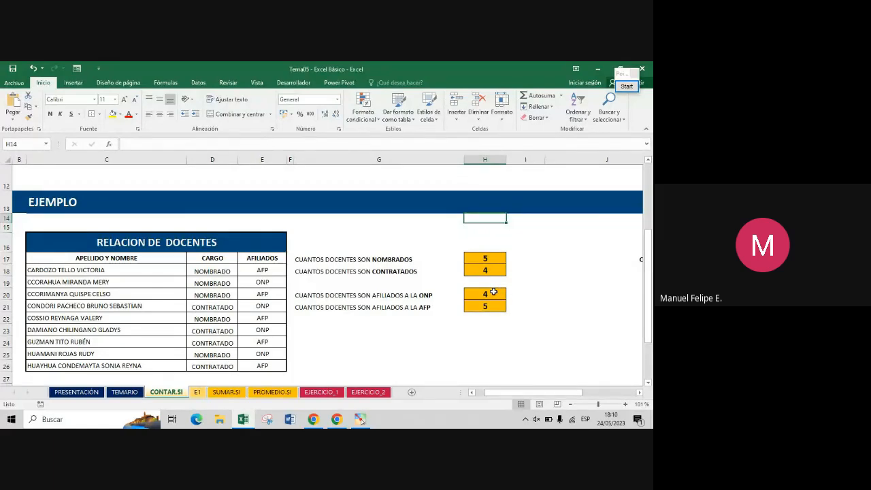
# - Return to the start of the CONTAR.SI sheet and open the SUMAR.SI sheet
pyautogui.press('Up')
pyautogui.press('Down')
pyautogui.hotkey('ctrl', 'Home')
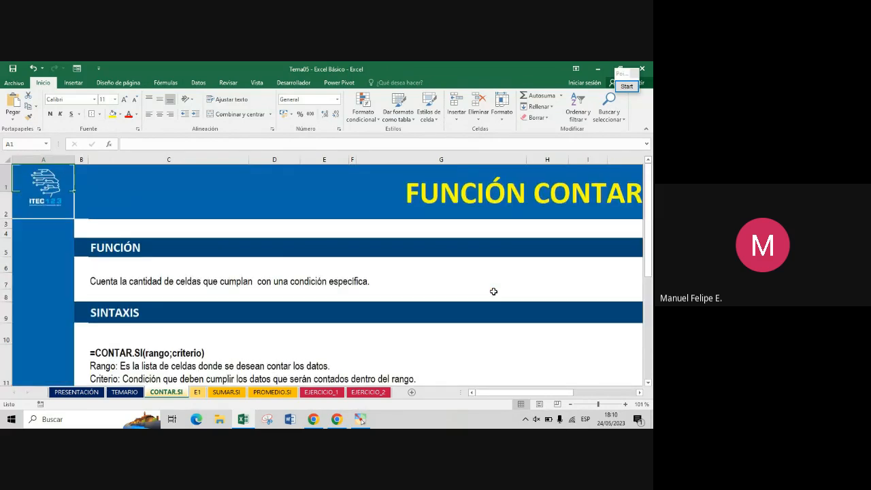
pyautogui.keyDown('ctrl'); pyautogui.scroll(-2, 493, 291); pyautogui.keyUp('ctrl')
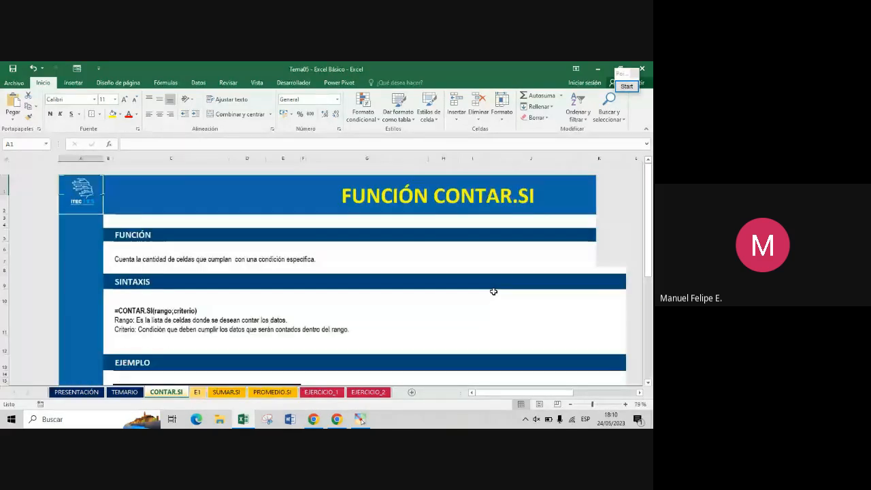
pyautogui.keyDown('ctrl'); pyautogui.scroll(-1, 493, 291); pyautogui.keyUp('ctrl')
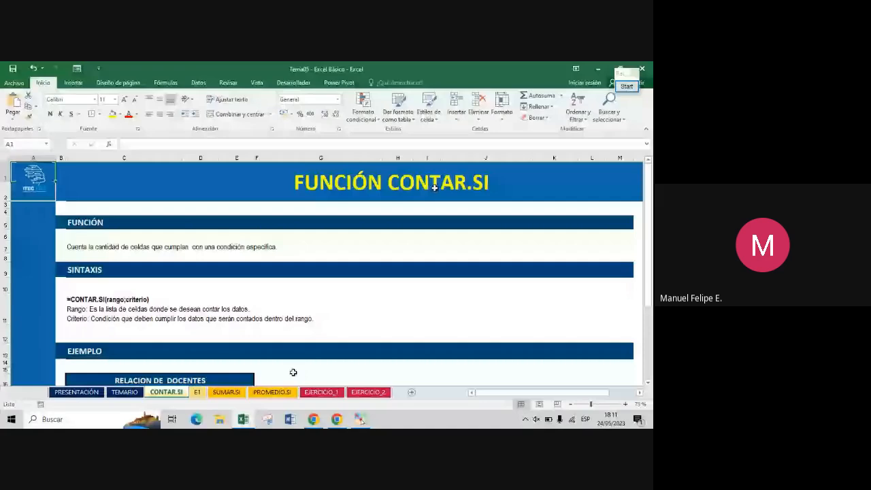
pyautogui.click(226, 392)
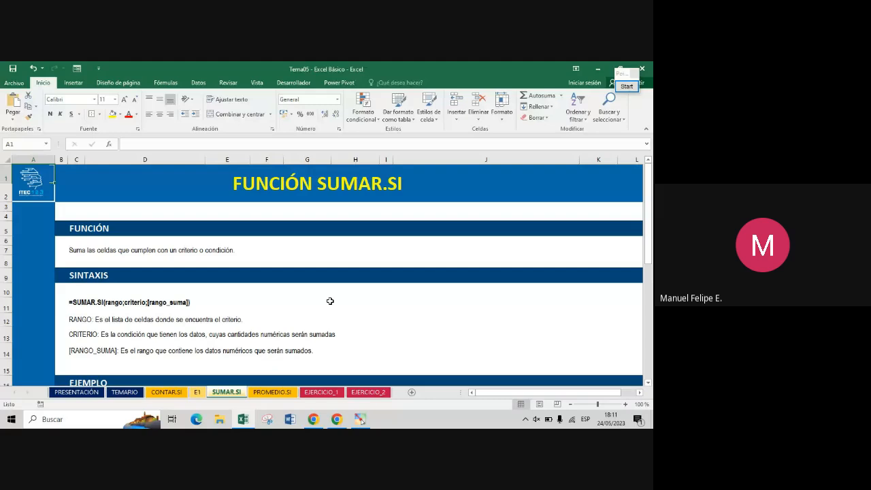
# - Annotate the screen with a blue rectangle around the SUMAR.SI sheet name and a red arrow pointing to it, then end the annotation
pyautogui.click(627, 86)
pyautogui.click(622, 211)
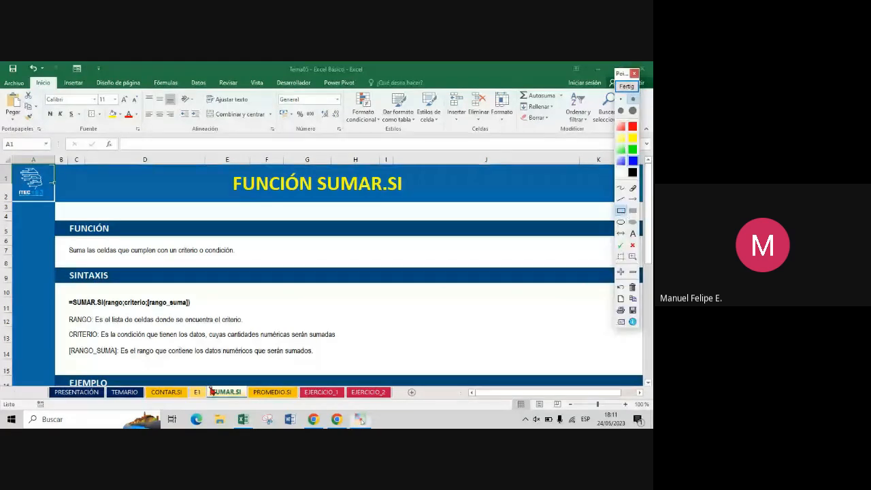
pyautogui.moveTo(206, 386); pyautogui.dragTo(249, 402)
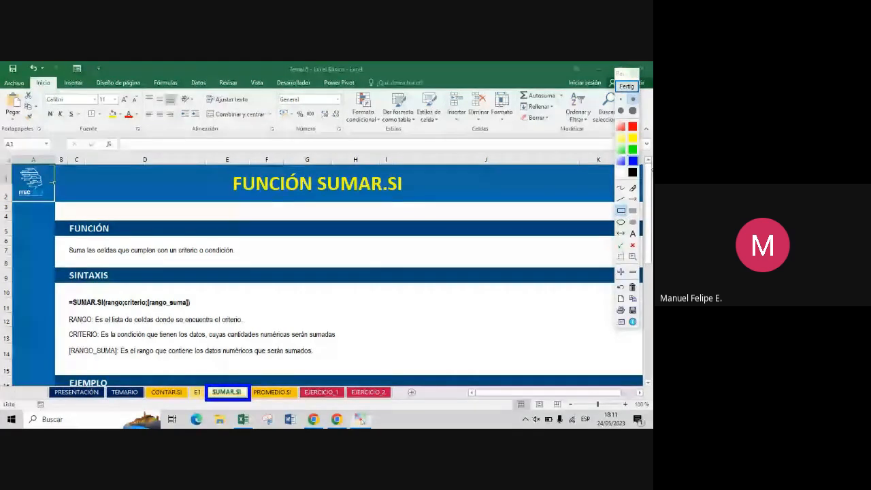
pyautogui.click(634, 129)
pyautogui.click(633, 200)
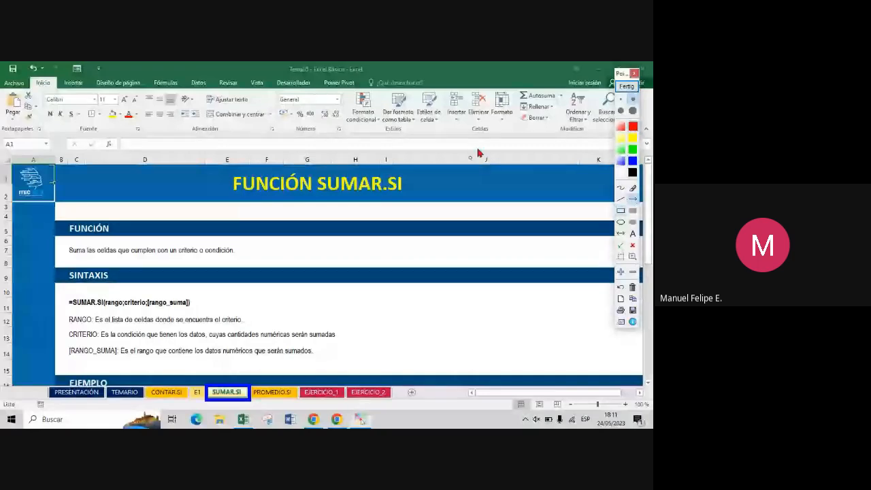
pyautogui.moveTo(489, 135); pyautogui.dragTo(240, 388)
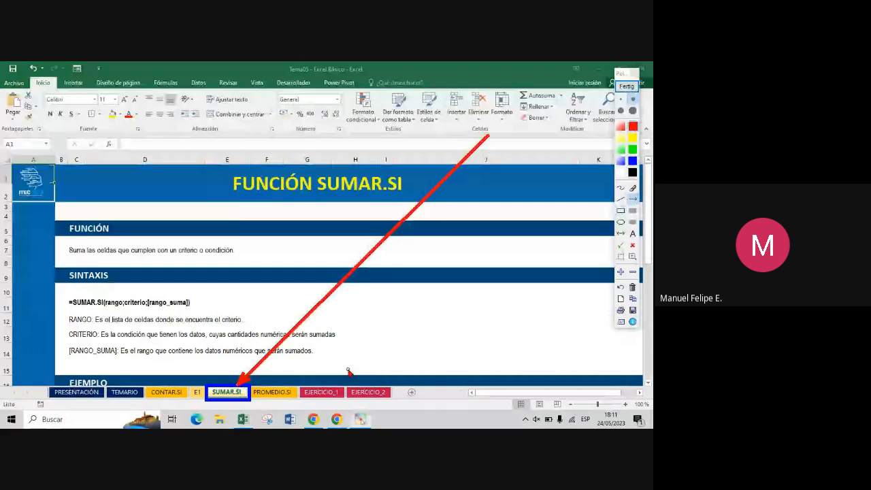
pyautogui.click(155, 199)
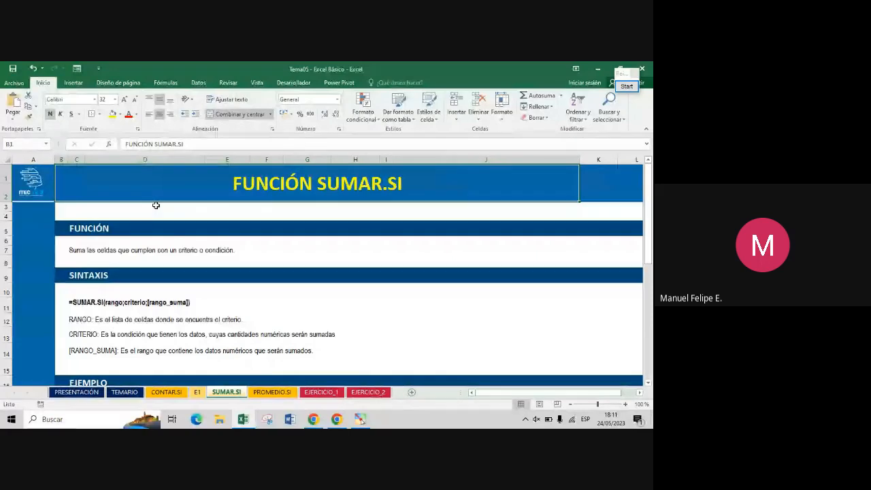
# - Review the FUNCIÓN description of SUMAR.SI, enlarged for reading, and select its text in row 7
pyautogui.press('Down')
pyautogui.press('Down')
pyautogui.press('Down')
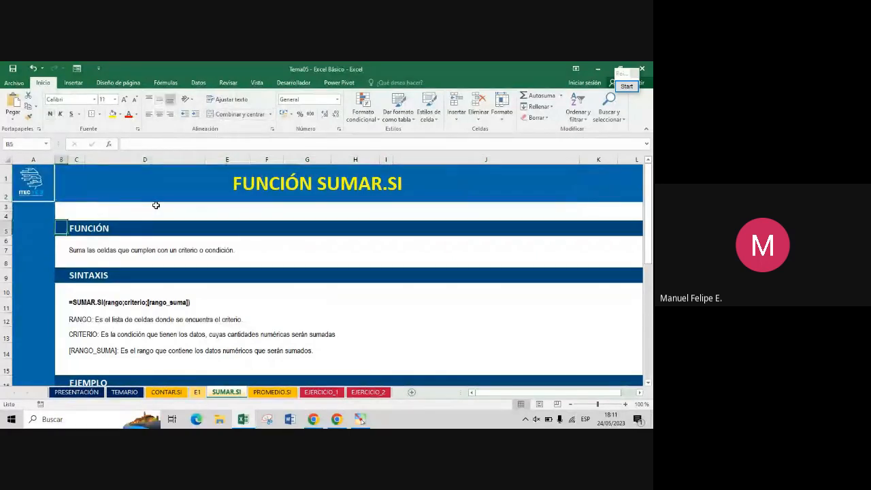
pyautogui.press('Left')
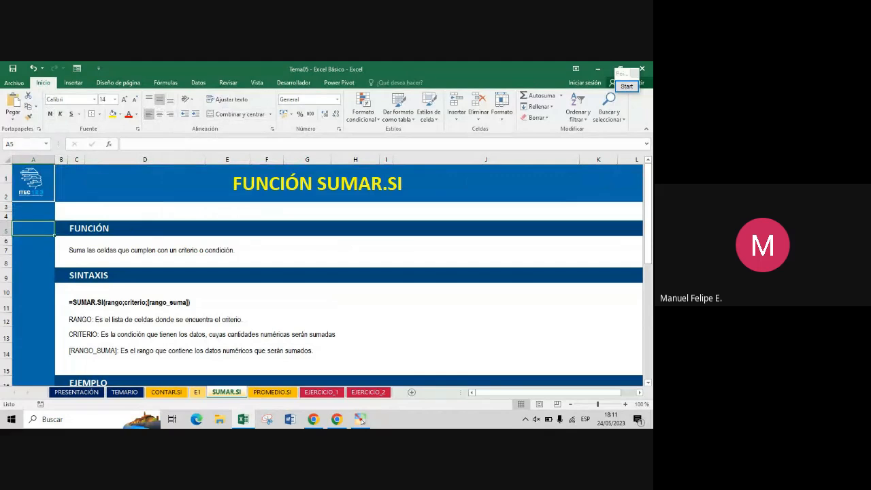
pyautogui.scroll(3, 134, 227)
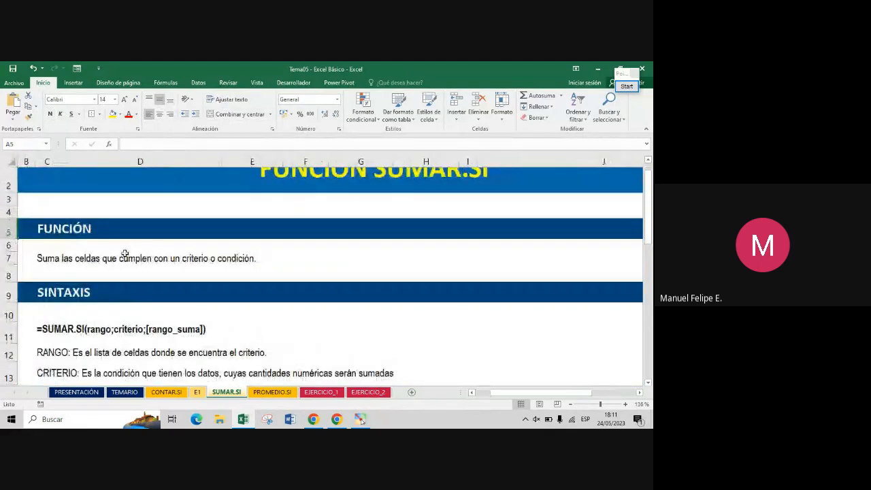
pyautogui.press('Down')
pyautogui.press('Down')
pyautogui.press('Down')
pyautogui.press('Down')
pyautogui.press('Down')
pyautogui.press('Down')
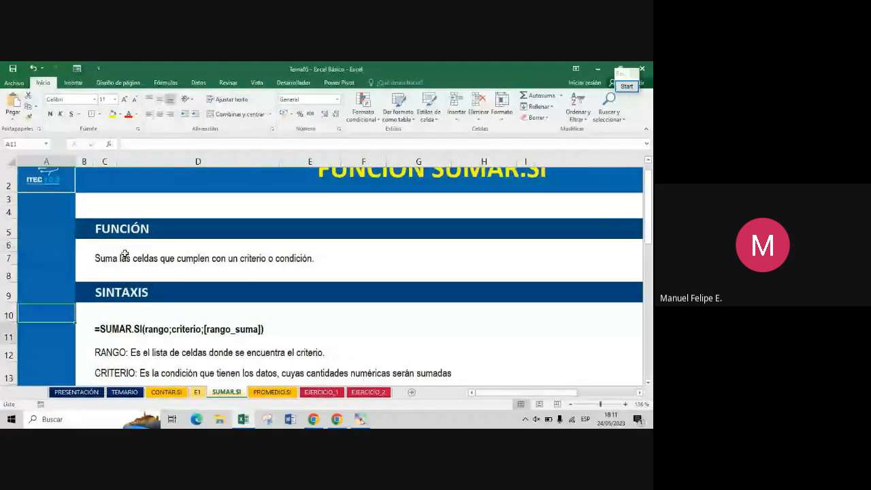
pyautogui.press('Down')
pyautogui.press('Down')
pyautogui.press('Down')
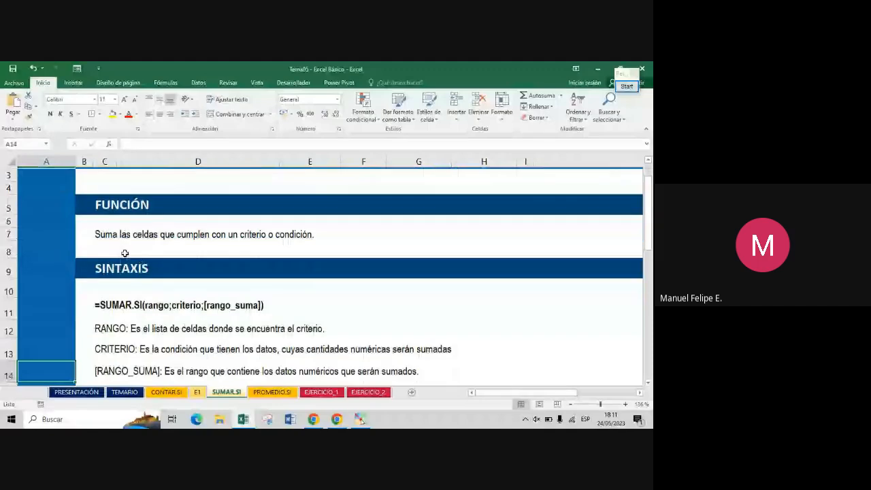
pyautogui.press('Down')
pyautogui.click(262, 213)
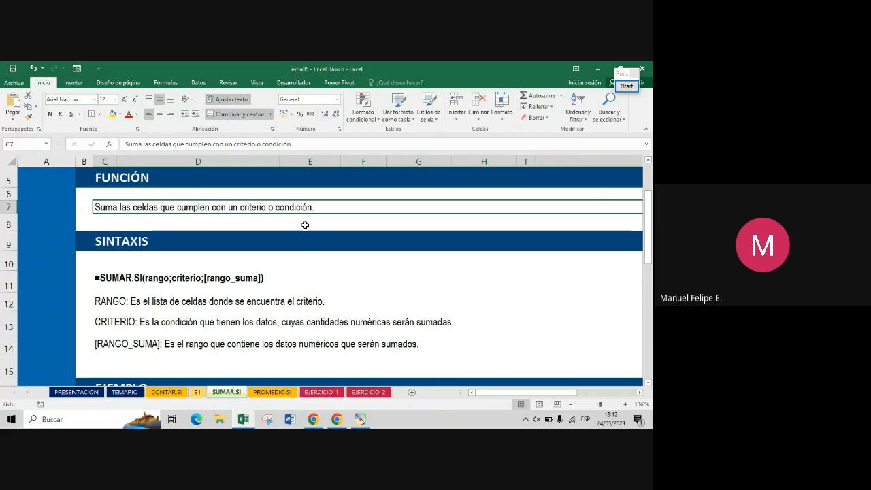
# - Examine the SINTAXIS section of SUMAR.SI, with its rango, criterio and rango_suma arguments, and the start of the example below it
pyautogui.press('Down')
pyautogui.hscroll(2, 305, 225)
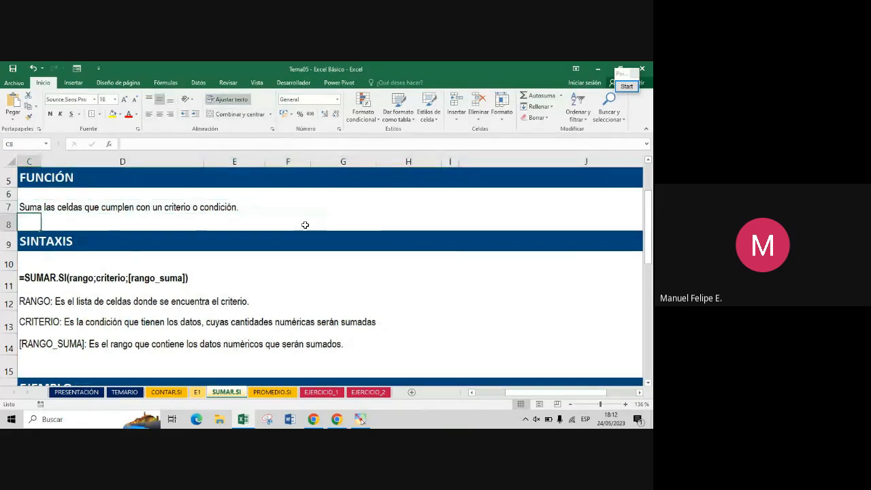
pyautogui.press('Left')
pyautogui.press('Left')
pyautogui.press('Down')
pyautogui.press('Down')
pyautogui.press('Down')
pyautogui.press('Down')
pyautogui.press('Down')
pyautogui.press('Down')
pyautogui.press('Down')
pyautogui.press('Down')
pyautogui.press('Down')
pyautogui.press('Down')
pyautogui.press('Down')
pyautogui.press('Up')
pyautogui.press('Up')
pyautogui.press('Up')
pyautogui.press('Up')
pyautogui.press('Up')
pyautogui.press('Up')
pyautogui.press('Up')
pyautogui.press('Up')
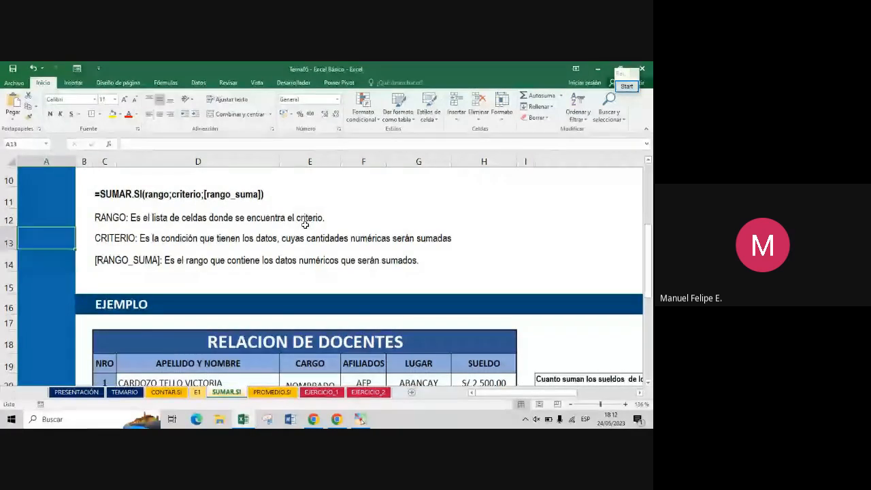
pyautogui.press('Up')
pyautogui.press('Up')
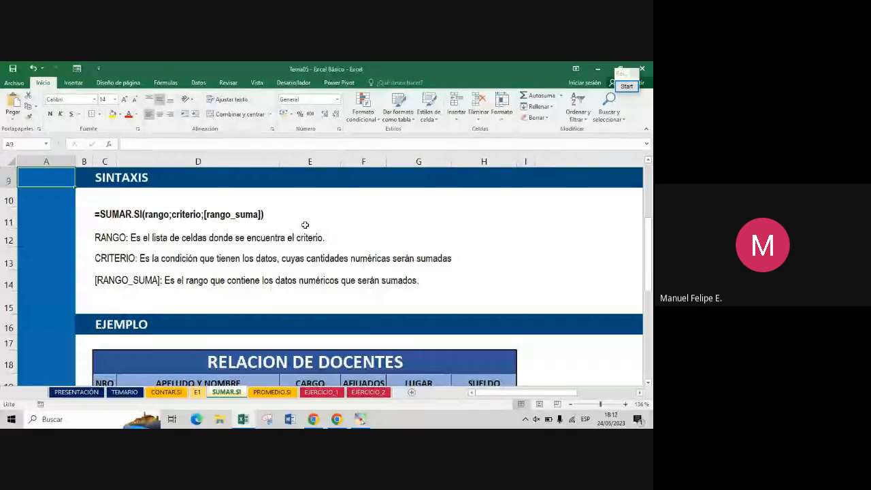
# - Underline in red the rango argument in the SUMAR.SI syntax and the words "encuentra el criterio" in its definition
pyautogui.click(616, 89)
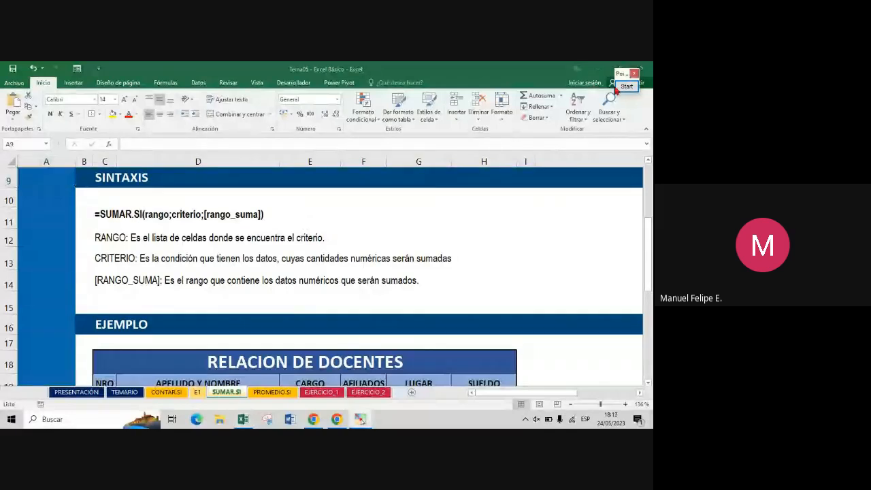
pyautogui.click(618, 87)
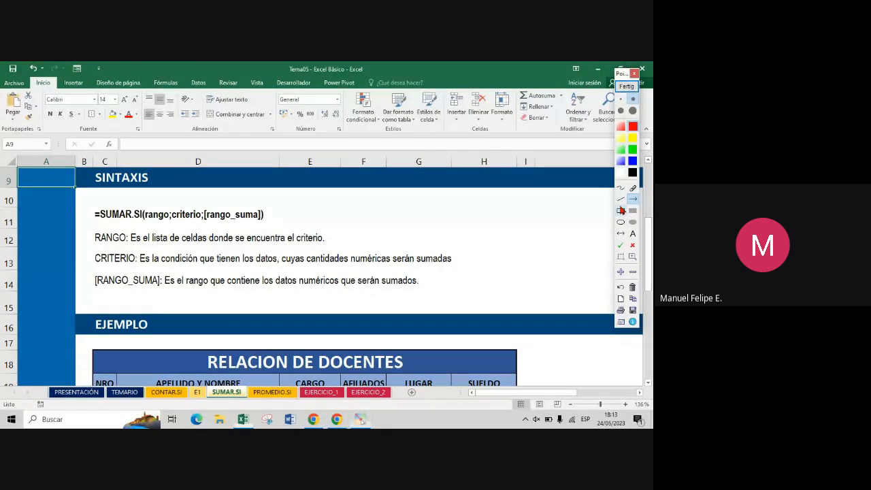
pyautogui.click(621, 199)
pyautogui.moveTo(144, 223); pyautogui.dragTo(158, 225)
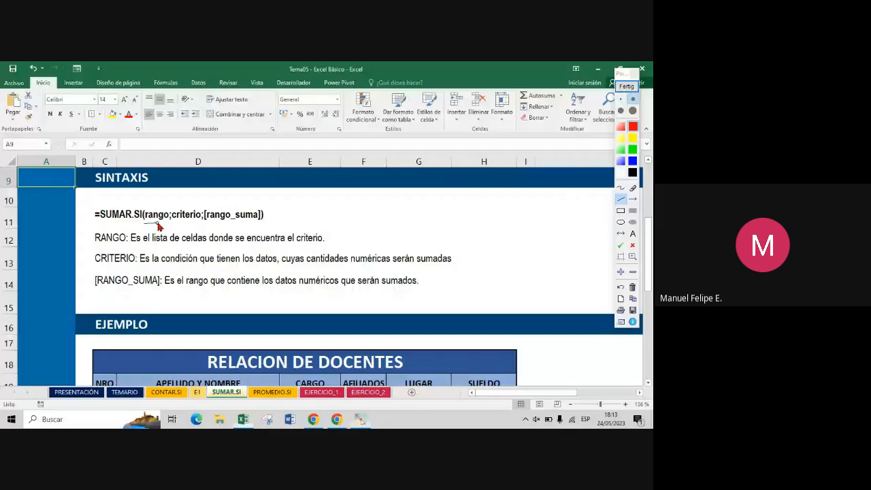
pyautogui.moveTo(158, 225); pyautogui.dragTo(167, 222)
pyautogui.moveTo(151, 246); pyautogui.dragTo(326, 244)
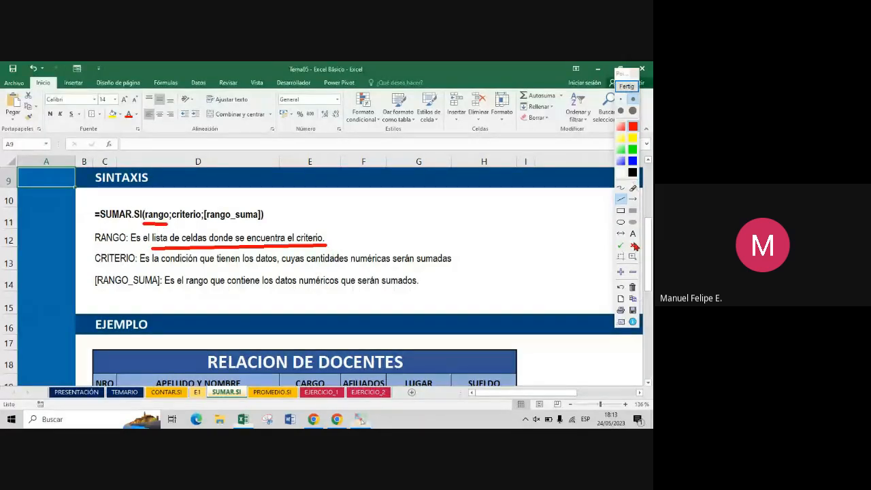
pyautogui.click(621, 288)
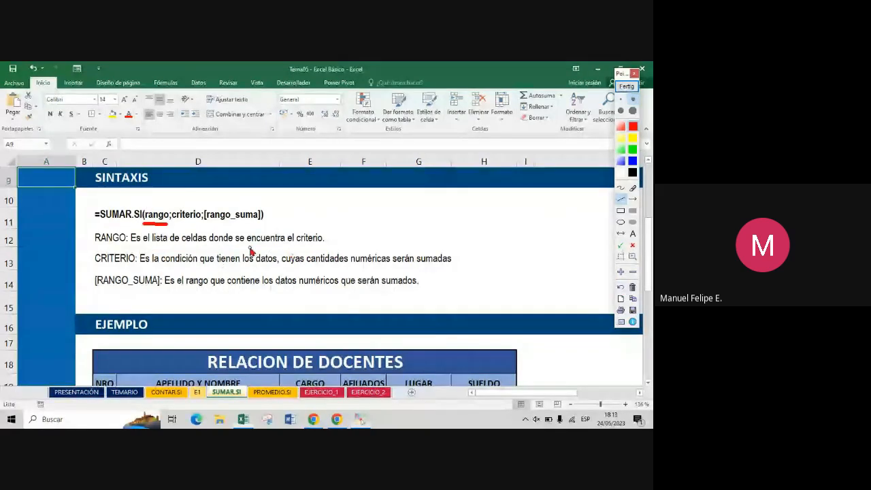
pyautogui.moveTo(249, 245); pyautogui.dragTo(326, 243)
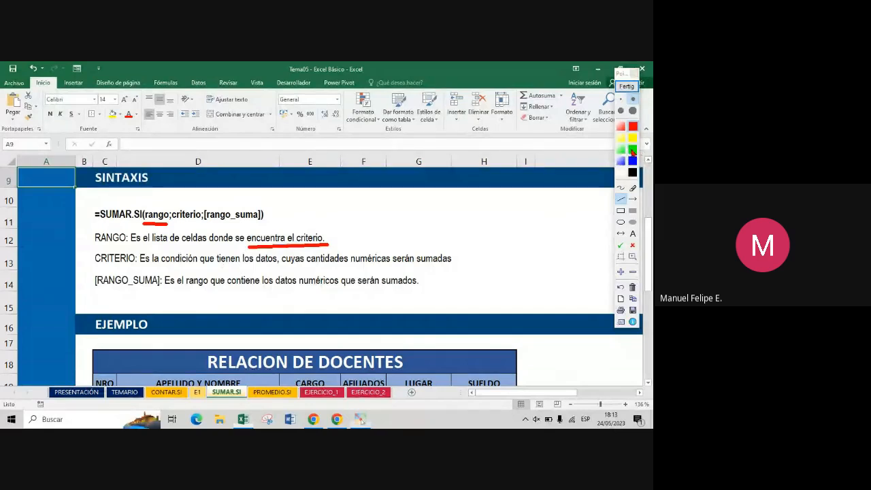
# - Mark in green the criterio argument in the syntax and the word "condición" in its definition
pyautogui.click(632, 150)
pyautogui.moveTo(170, 204); pyautogui.dragTo(198, 204)
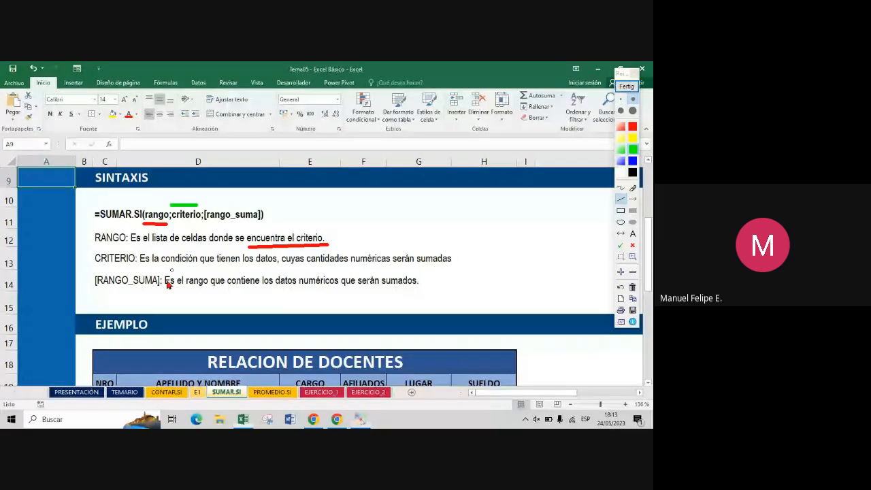
pyautogui.moveTo(164, 267); pyautogui.dragTo(197, 269)
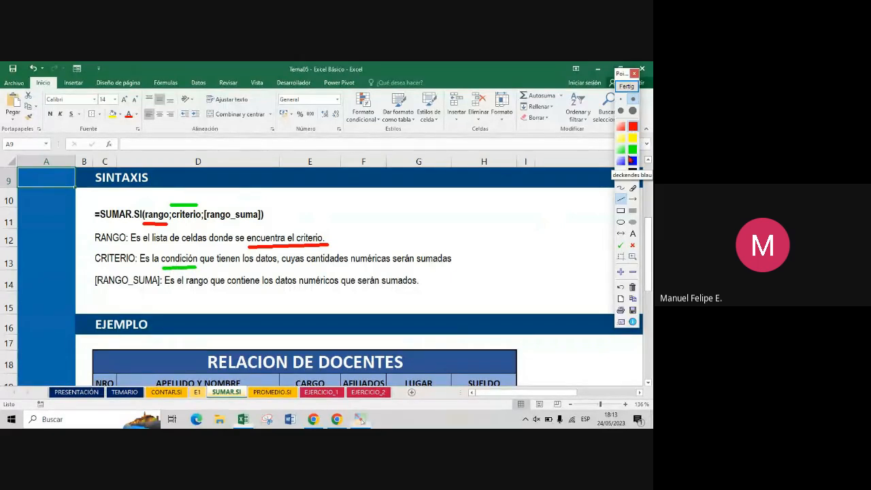
# - Underline in blue the [rango_suma] argument and "rango que contiene los datos numéricos" in its definition, and end the screen annotation
pyautogui.click(631, 159)
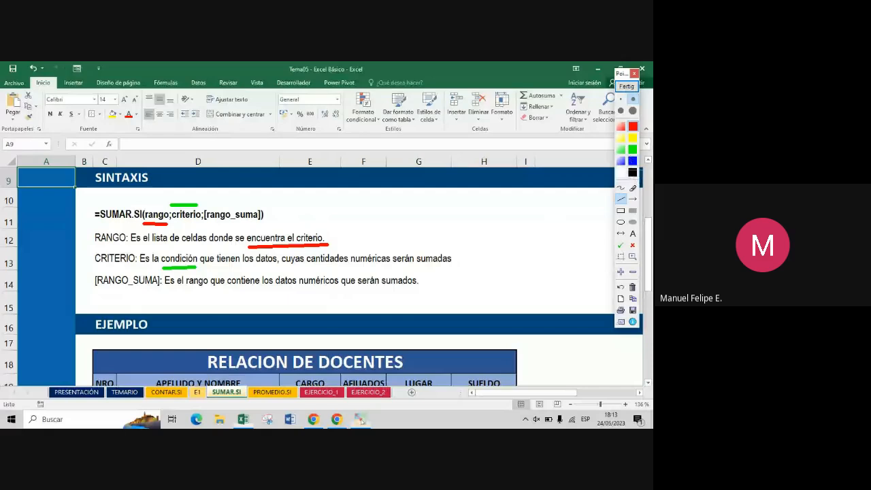
pyautogui.moveTo(204, 221); pyautogui.dragTo(264, 221)
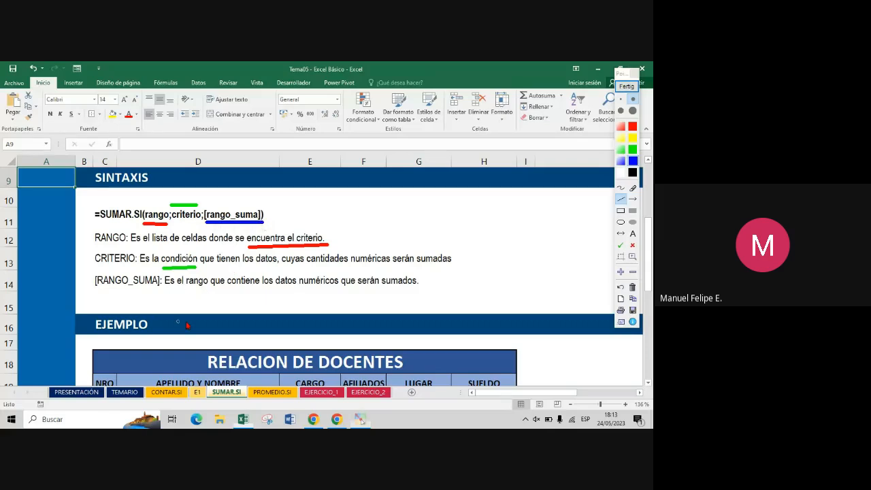
pyautogui.moveTo(184, 289); pyautogui.dragTo(342, 288)
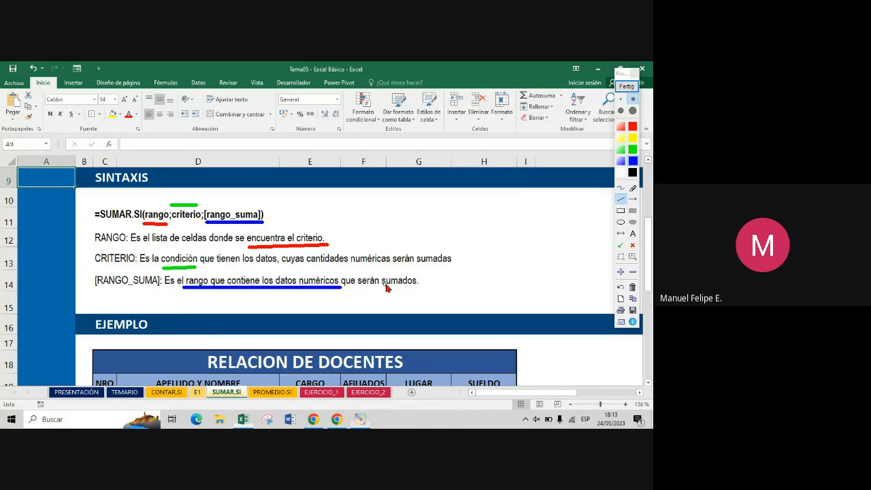
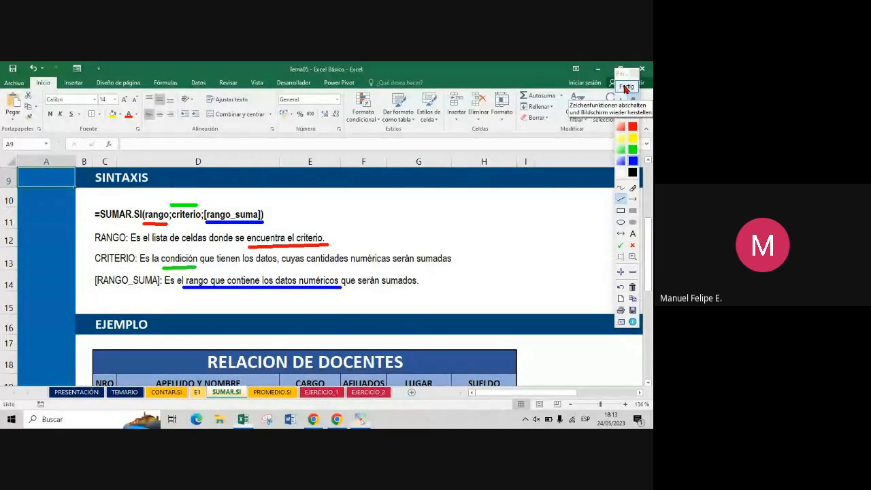
pyautogui.click(625, 87)
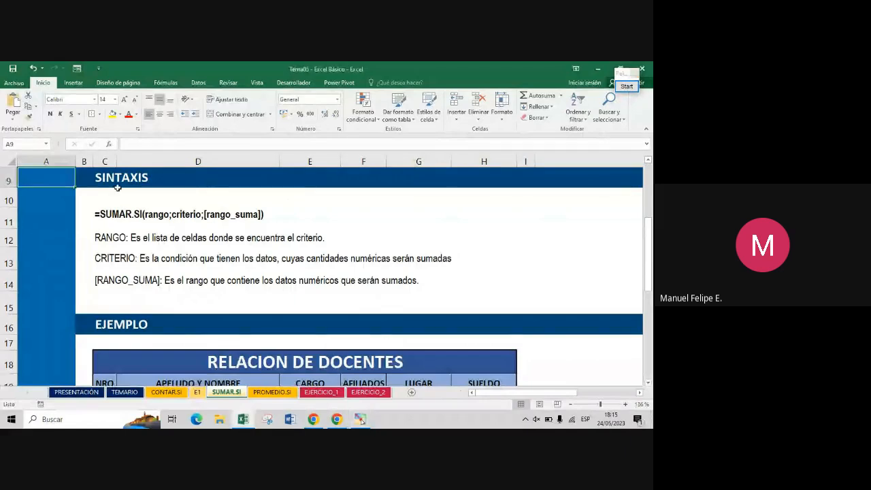
# - Examine the SUMAR.SI example's RELACION DE DOCENTES table and its salary-sum questions by place and affiliation
pyautogui.press('Down')
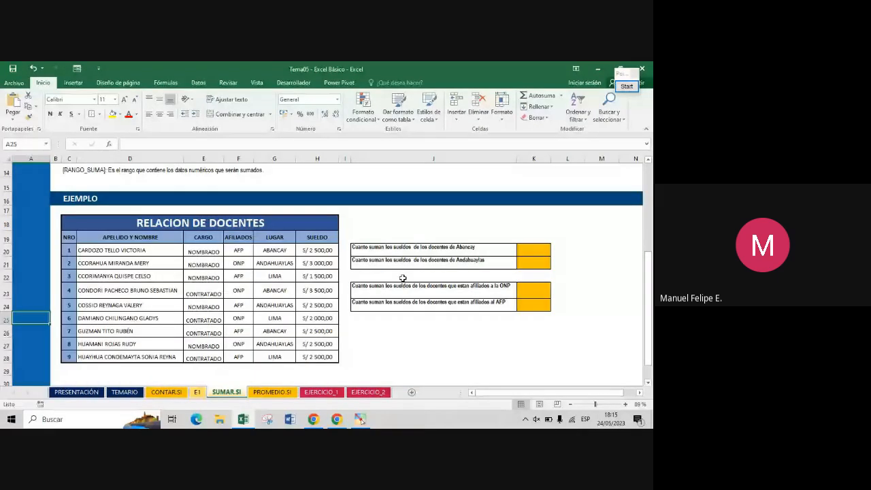
pyautogui.scroll(1, 403, 278)
pyautogui.scroll(2, 403, 278)
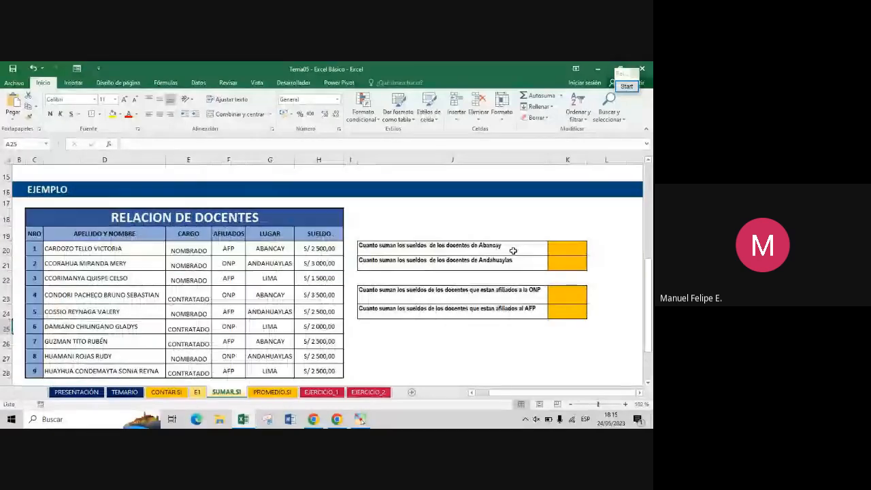
pyautogui.click(547, 341)
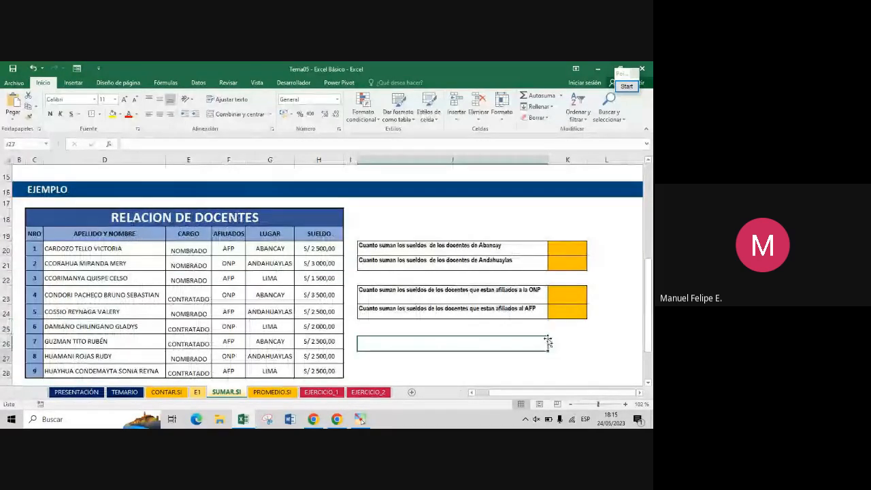
pyautogui.press('Return')
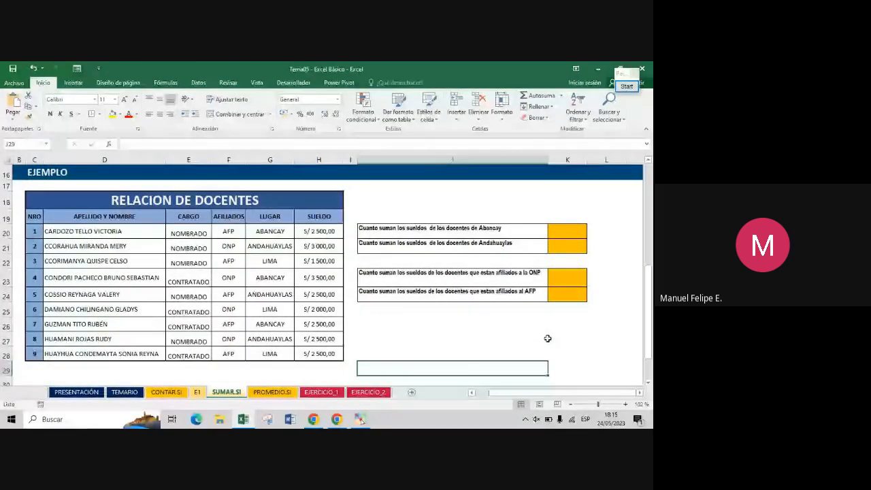
# - Select the answer cell K20 and underline the word "Abancay" in the first salary question with a red screen annotation
pyautogui.click(584, 230)
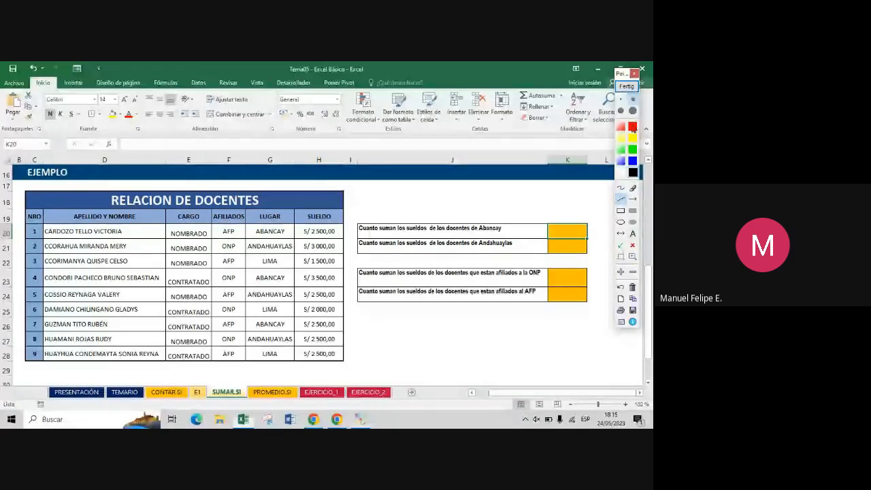
pyautogui.click(633, 128)
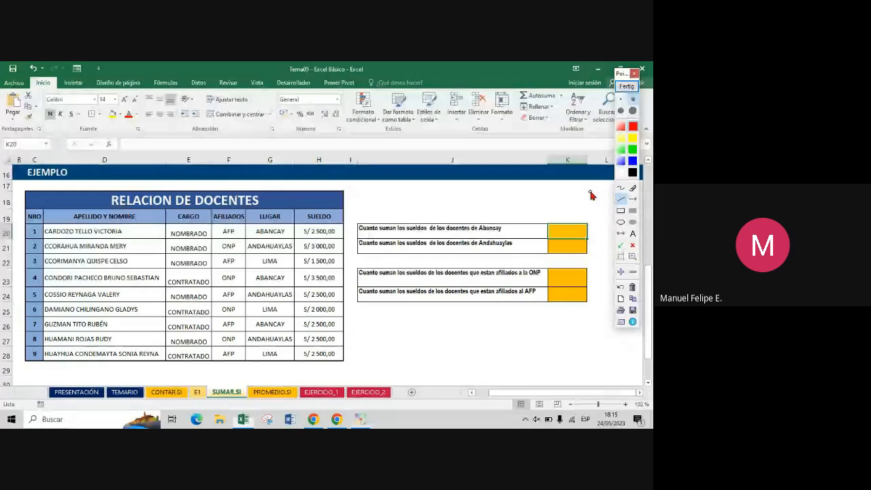
pyautogui.moveTo(479, 233); pyautogui.dragTo(508, 232)
# - Add the red text label "criterio" above the underlined word Abancay
pyautogui.press('t')
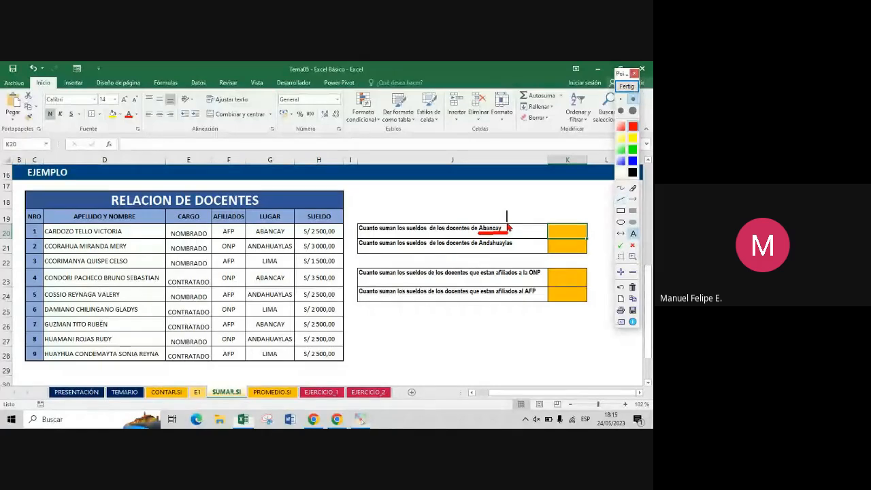
pyautogui.write('CRIE')
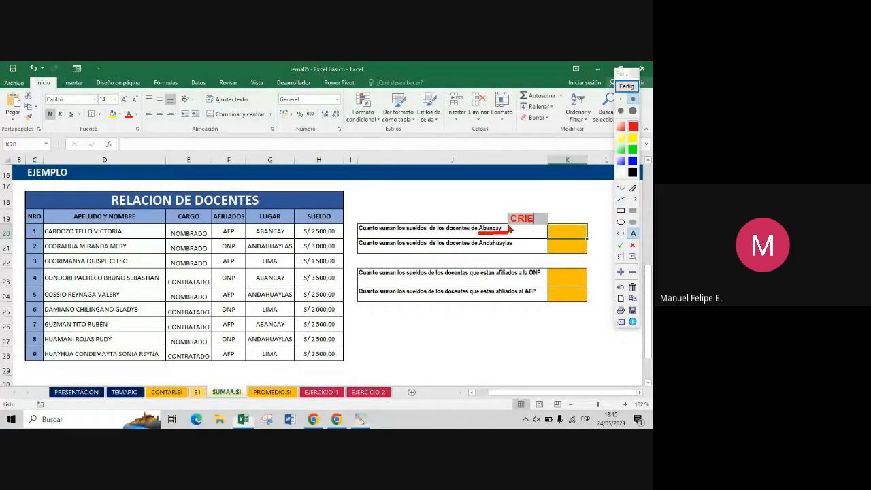
pyautogui.press('BackSpace')
pyautogui.press('BackSpace')
pyautogui.press('BackSpace')
pyautogui.write('critero')
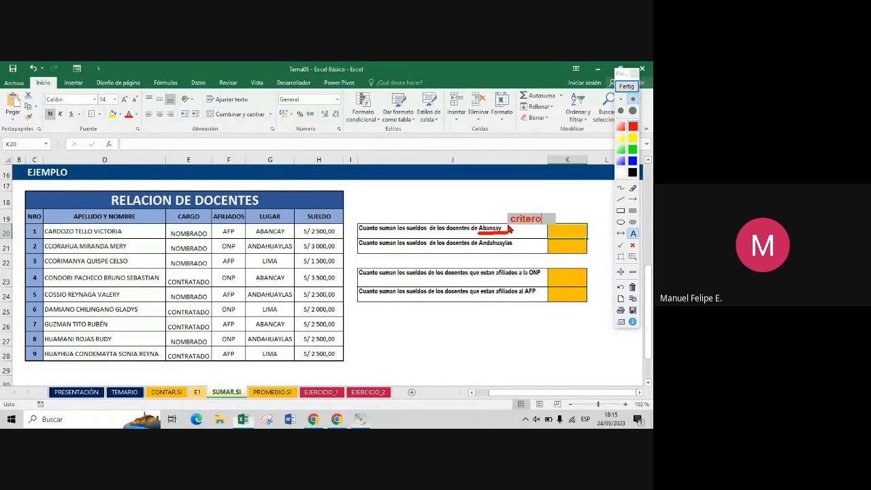
pyautogui.press('BackSpace')
pyautogui.write('io')
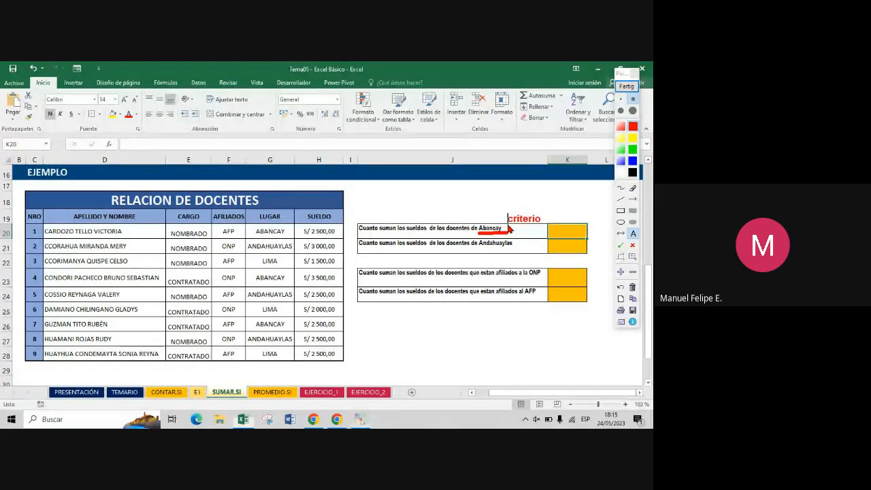
# - Frame the LUGAR column's data with a green rectangle and label it "rango" in green below the table
pyautogui.click(633, 151)
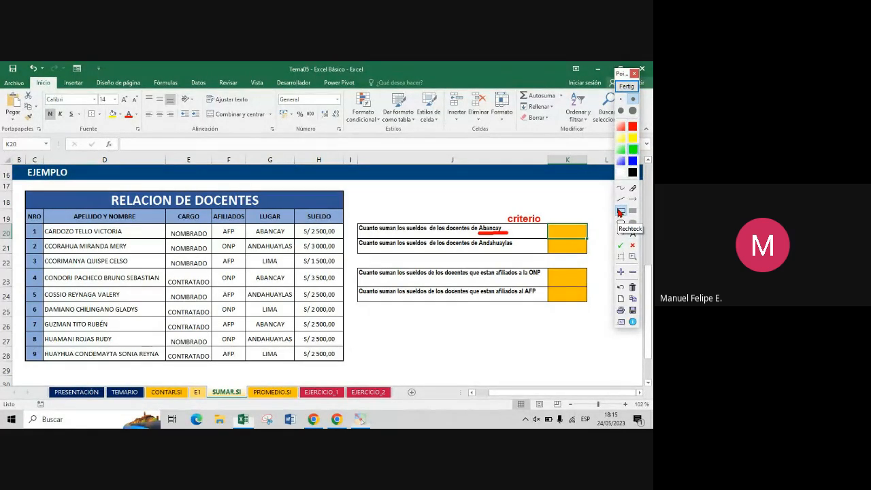
pyautogui.click(620, 212)
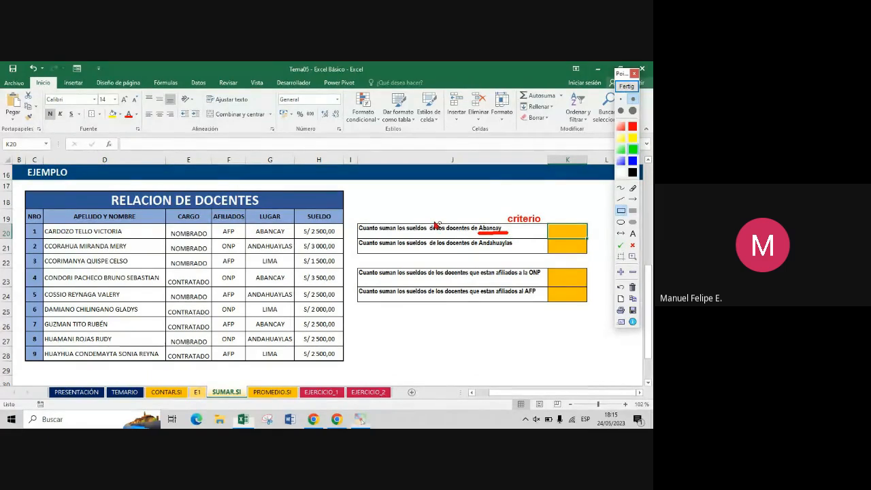
pyautogui.moveTo(245, 225)
pyautogui.mouseDown()
pyautogui.moveTo(302, 293)
pyautogui.moveTo(300, 369)
pyautogui.moveTo(295, 362)
pyautogui.mouseUp()
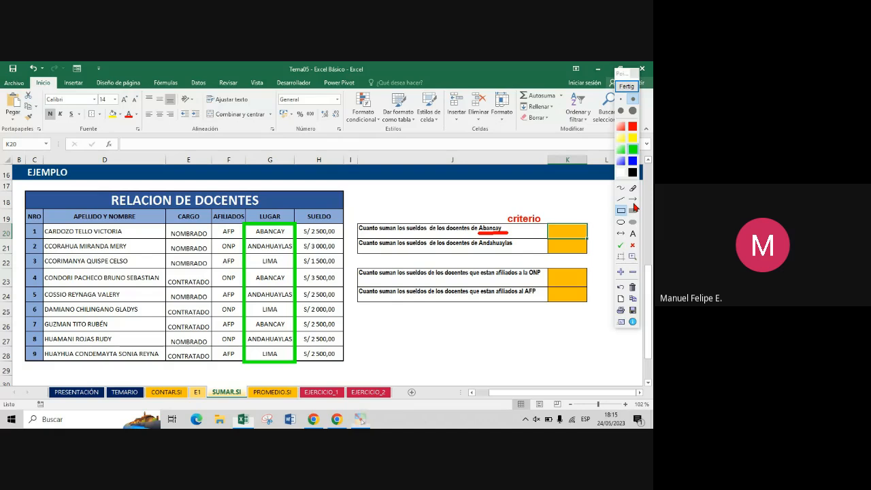
pyautogui.click(633, 233)
pyautogui.click(297, 372)
pyautogui.write('rango')
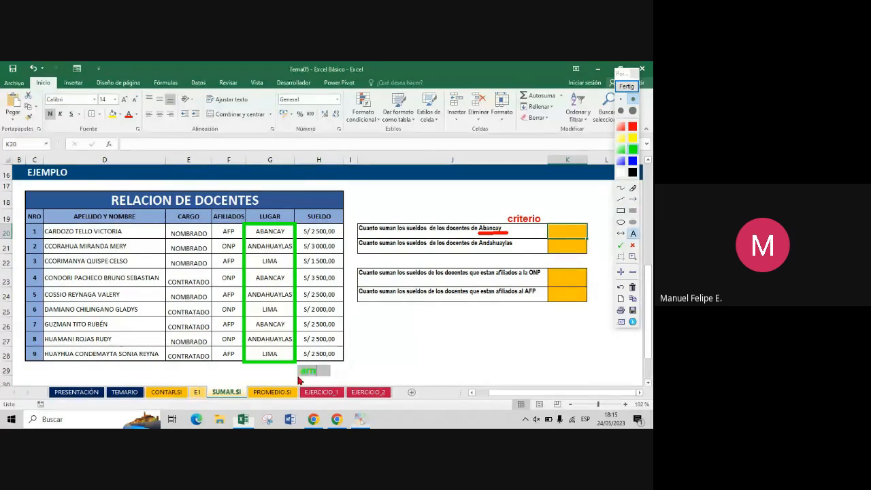
pyautogui.press('Return')
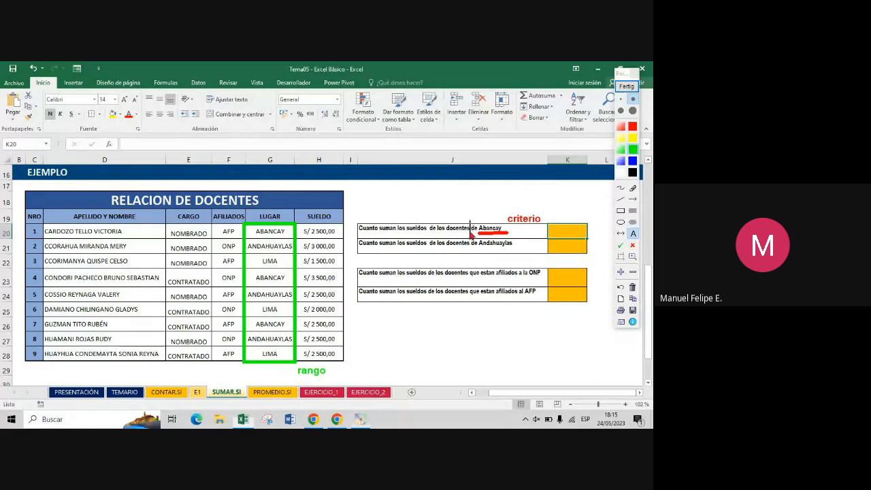
# - Underline the words "los sueldos" in blue in the first salary question
pyautogui.click(631, 163)
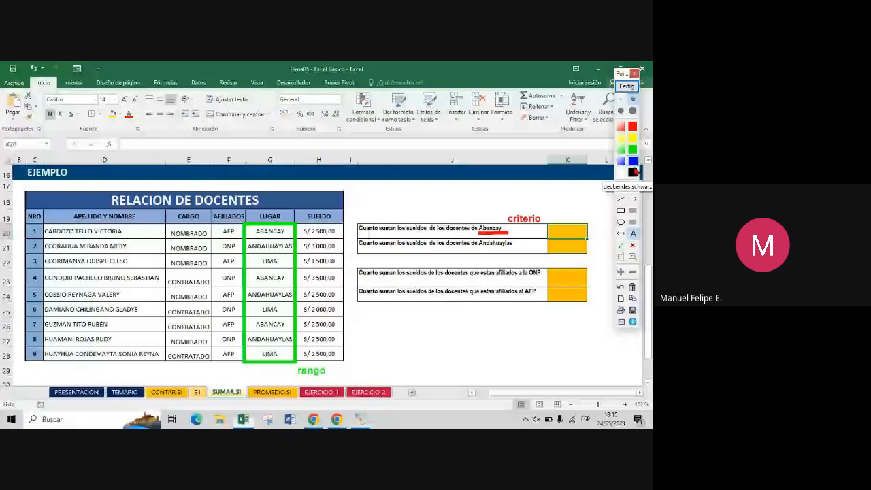
pyautogui.click(620, 213)
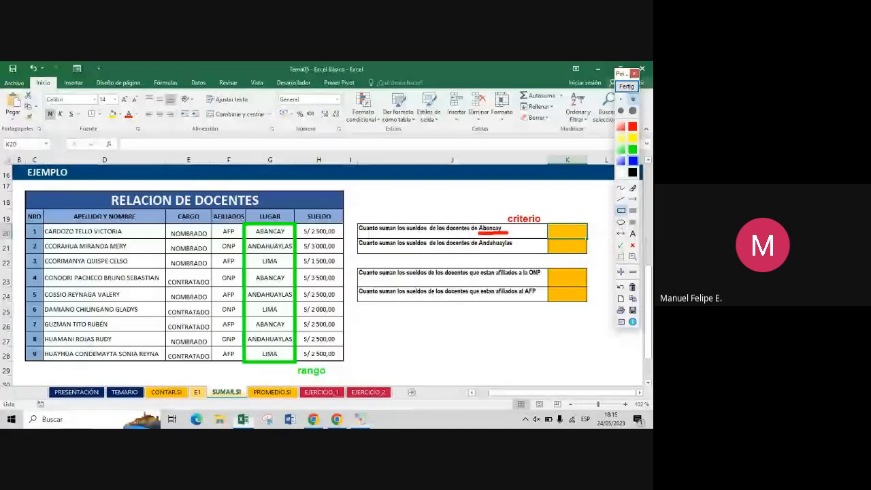
pyautogui.click(621, 212)
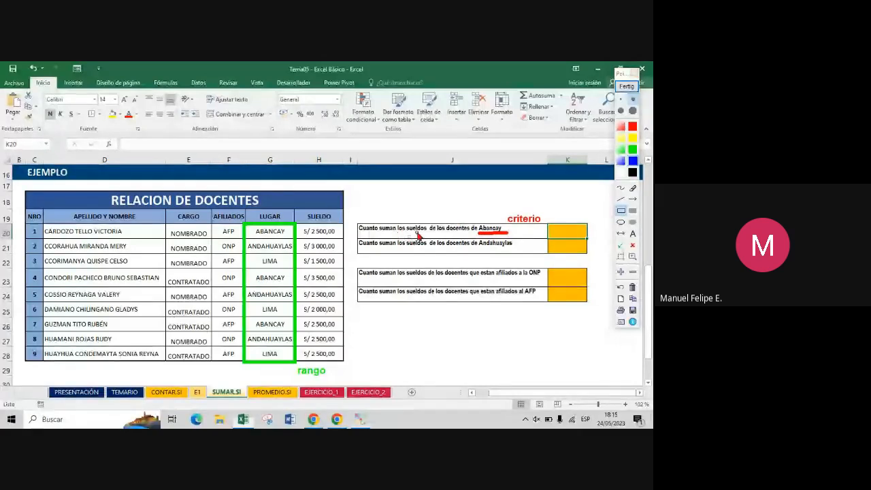
pyautogui.moveTo(397, 232); pyautogui.dragTo(427, 232)
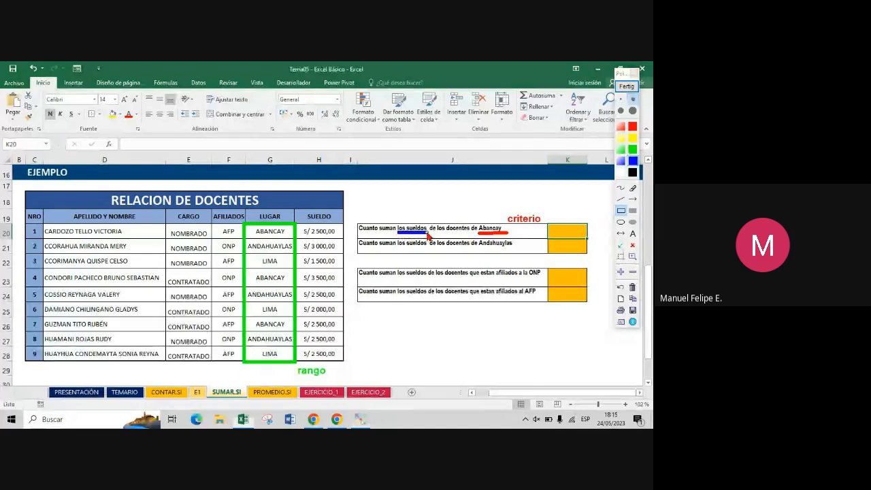
# - Frame the SUELDO column's data with a blue rectangle and label it "rango suma" in blue beside its lower corner
pyautogui.moveTo(295, 224); pyautogui.dragTo(347, 362)
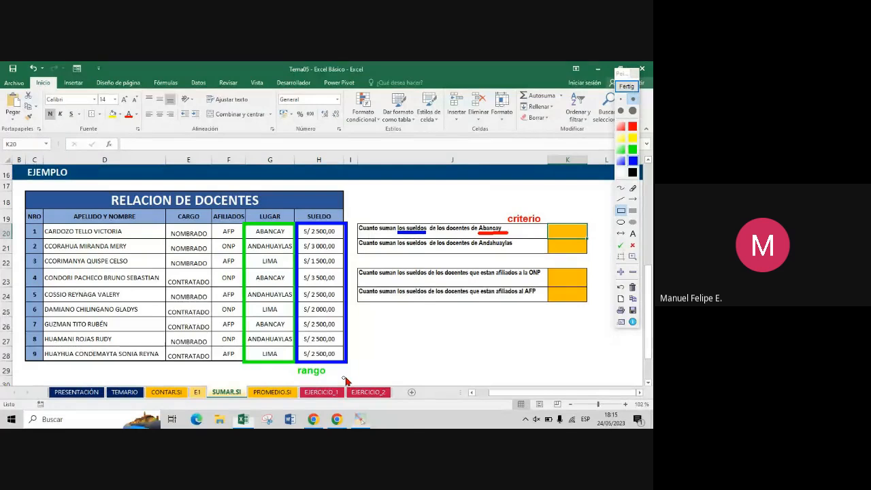
pyautogui.click(633, 233)
pyautogui.click(351, 362)
pyautogui.write('r')
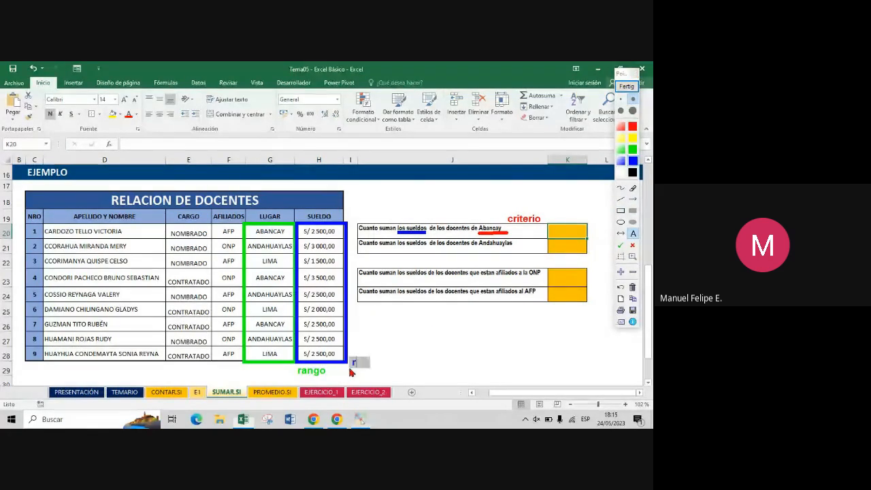
pyautogui.write('ango suma')
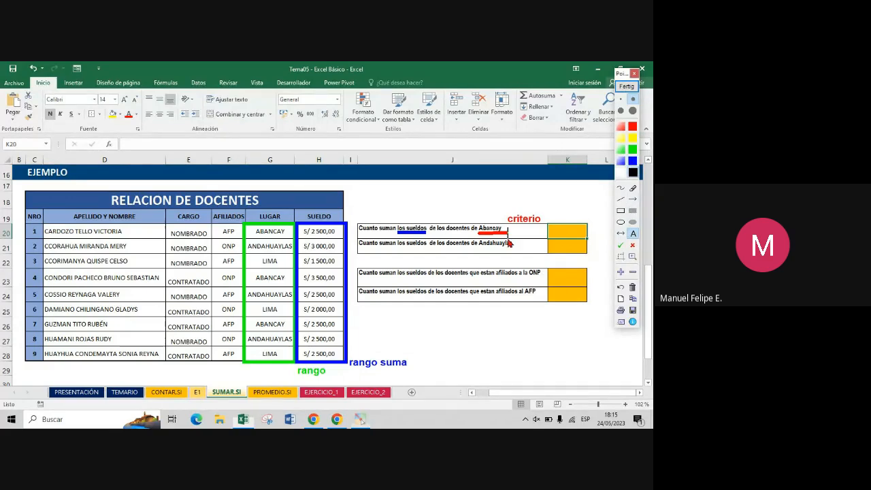
# - Write the black annotation "1. Identificamos el CRITERIO" in the empty area below the salary questions
pyautogui.click(412, 311)
pyautogui.write('1.')
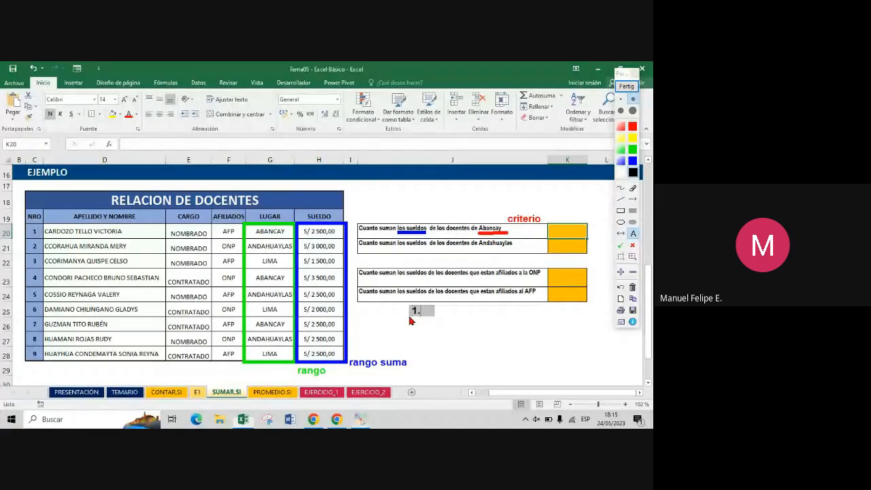
pyautogui.write(' Identi')
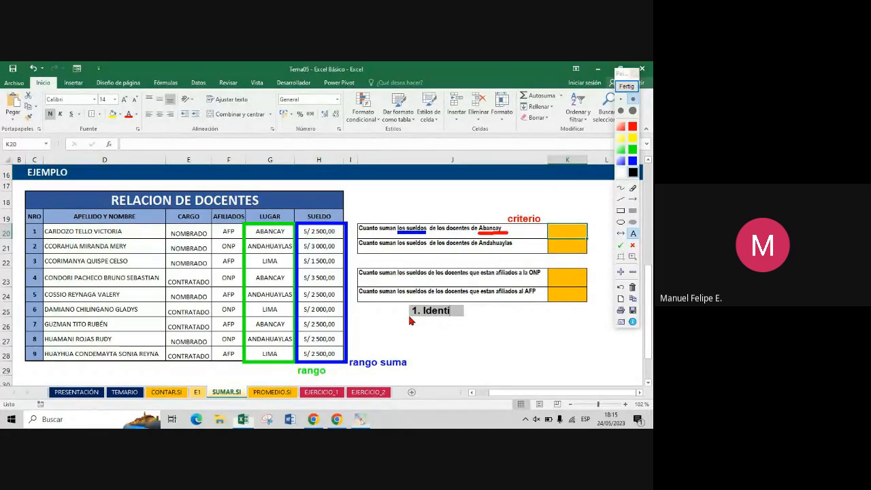
pyautogui.write('ficamos ')
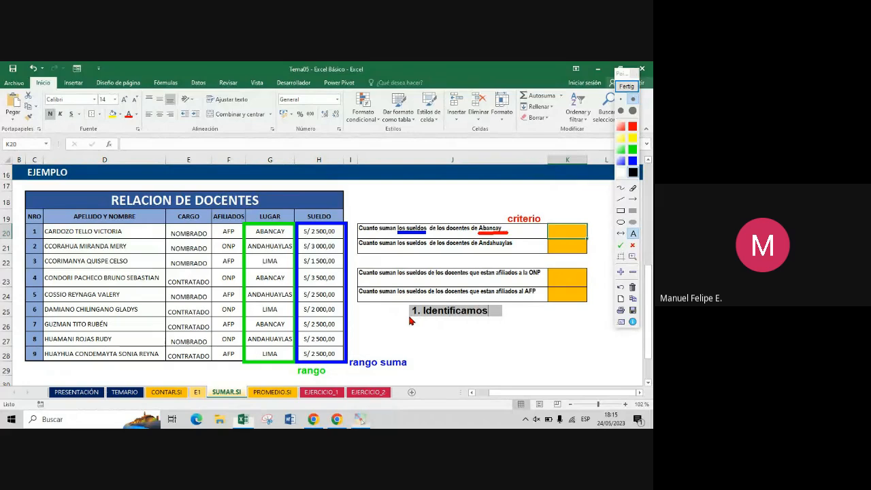
pyautogui.write('el CRITERIO')
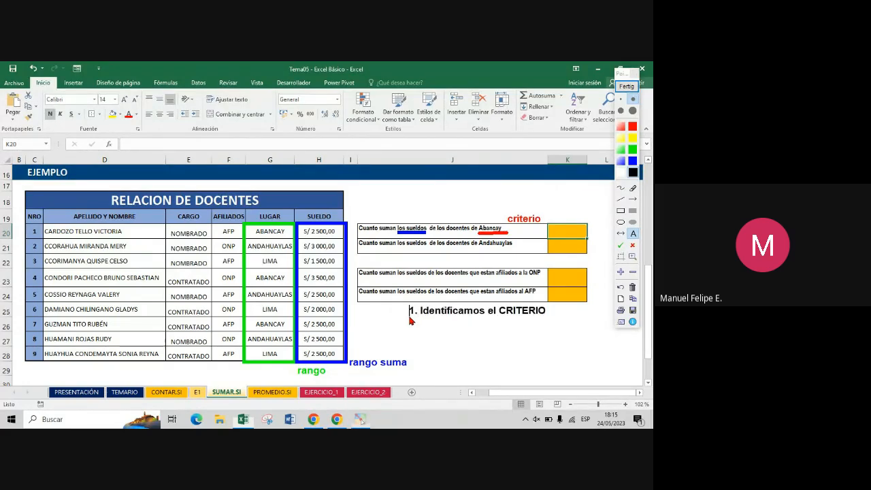
# - Add the black on-screen note "2. Identificamos el RANGO" below the first note
pyautogui.click(410, 322)
pyautogui.write('2. Identifi')
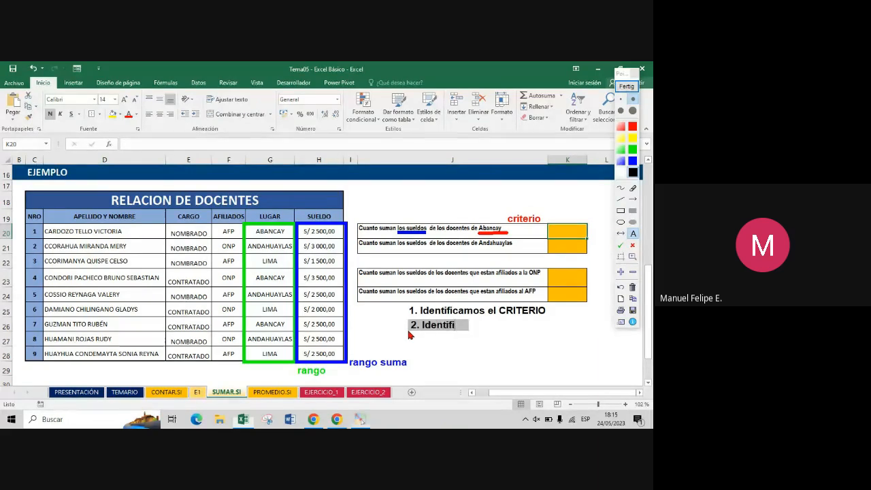
pyautogui.write('camos e')
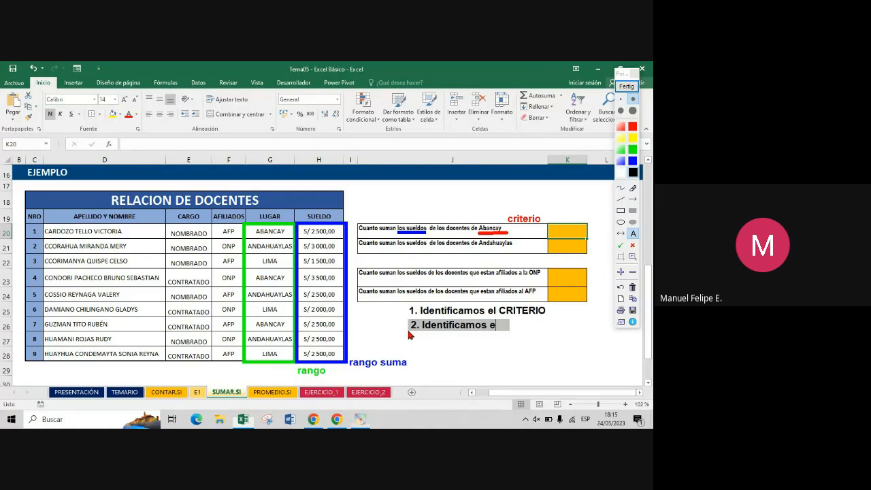
pyautogui.write('l RANGO')
pyautogui.click(409, 333)
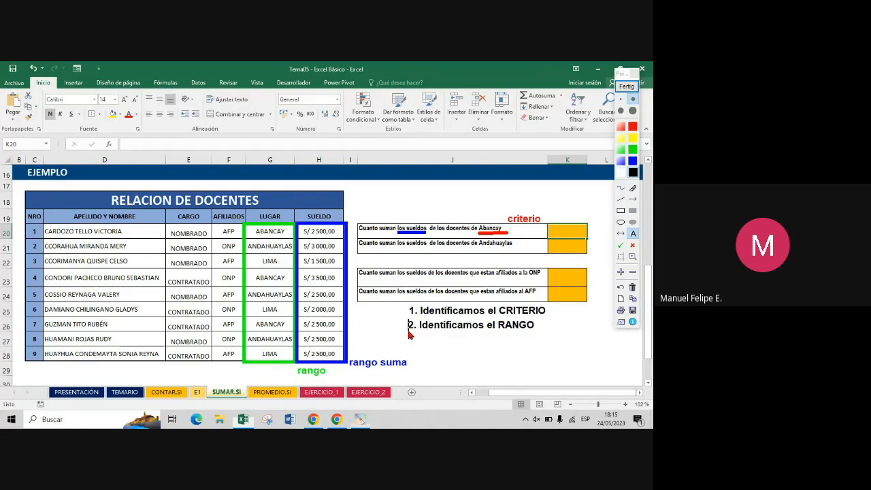
# - Add the on-screen note "3. Identicamos el RANGO SUMA" below note 2
pyautogui.click(411, 348)
pyautogui.write('3. I')
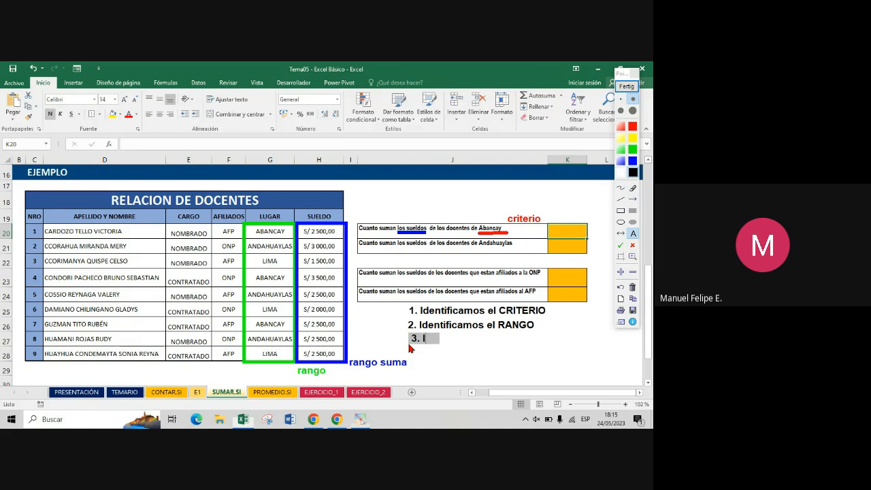
pyautogui.write('denticamos el RANGO SUMA')
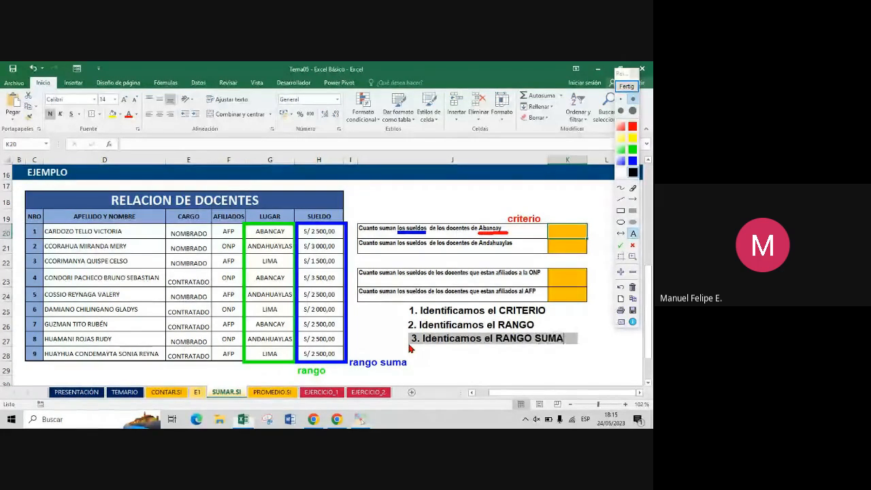
pyautogui.click(410, 348)
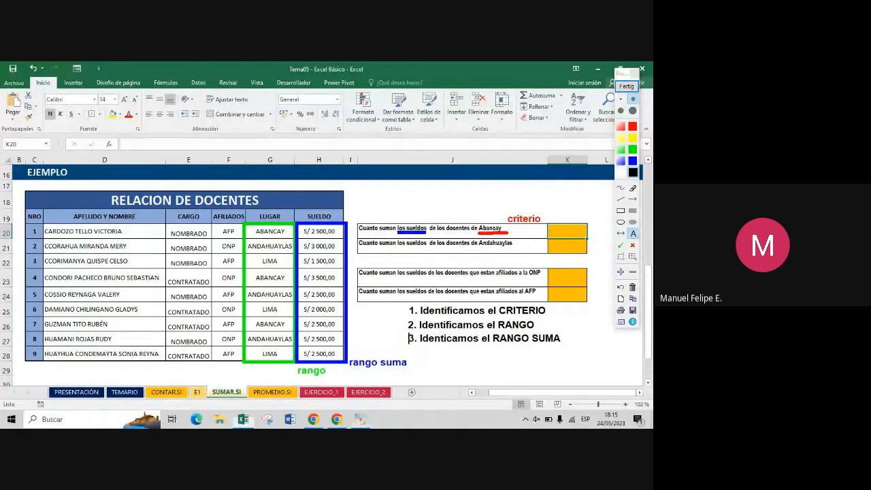
# - Add the on-screen note "4. Ejcutamos la función." below note 3
pyautogui.write('4.')
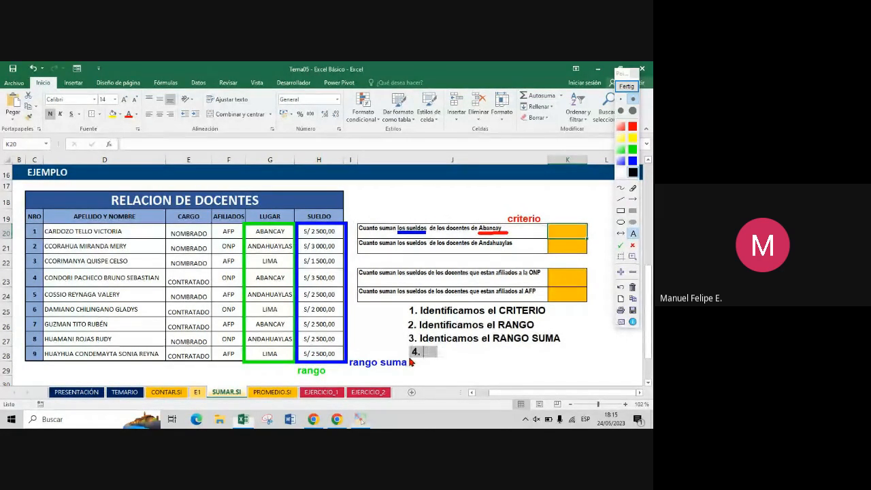
pyautogui.write(' Ejcutamos')
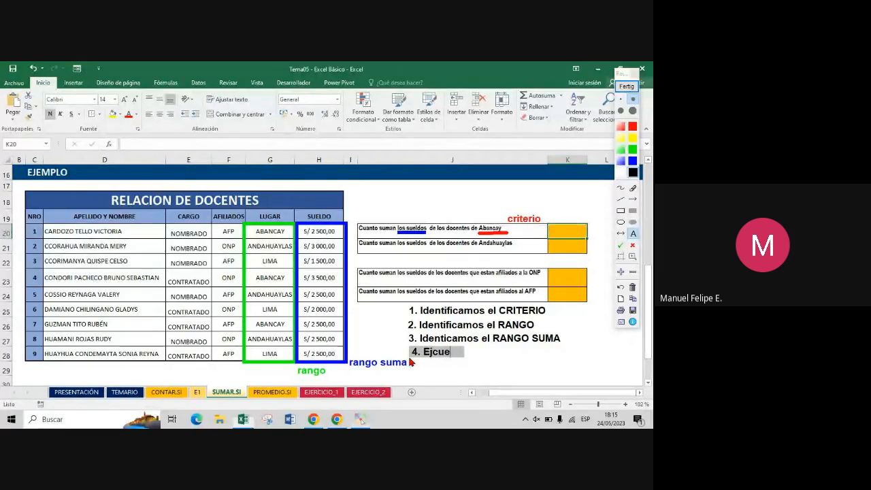
pyautogui.write(' la función.')
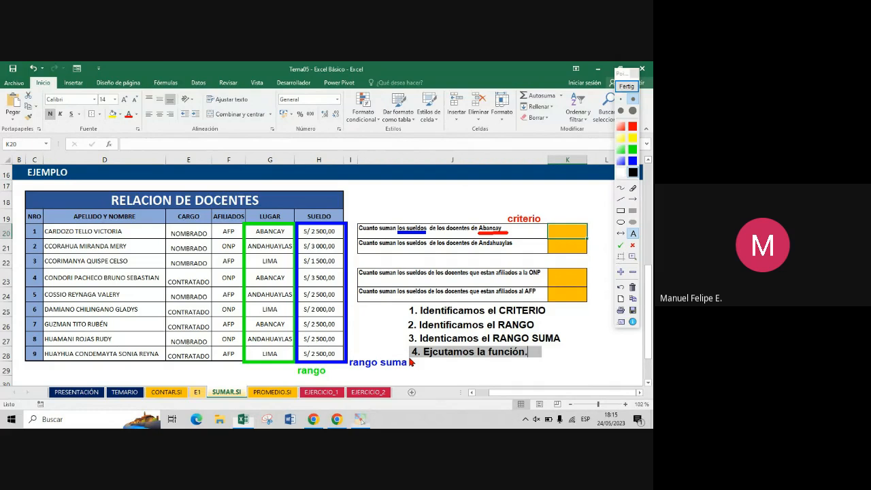
pyautogui.click(410, 360)
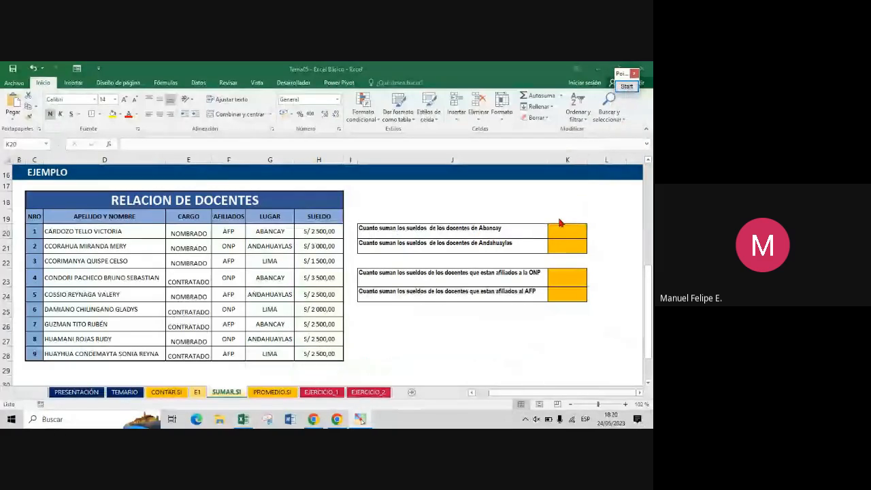
# - Begin a SUMAR.SI formula in K20 with the LUGAR cells G20:G28 as its range
pyautogui.click(557, 232)
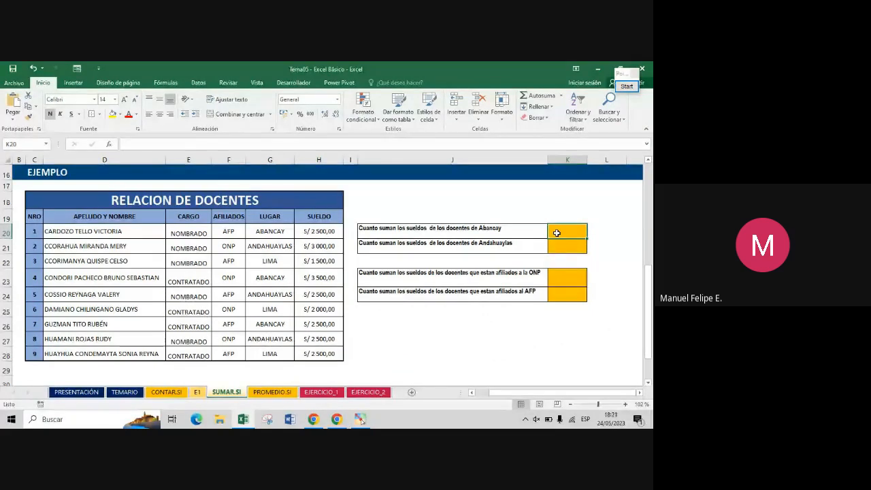
pyautogui.doubleClick(557, 232)
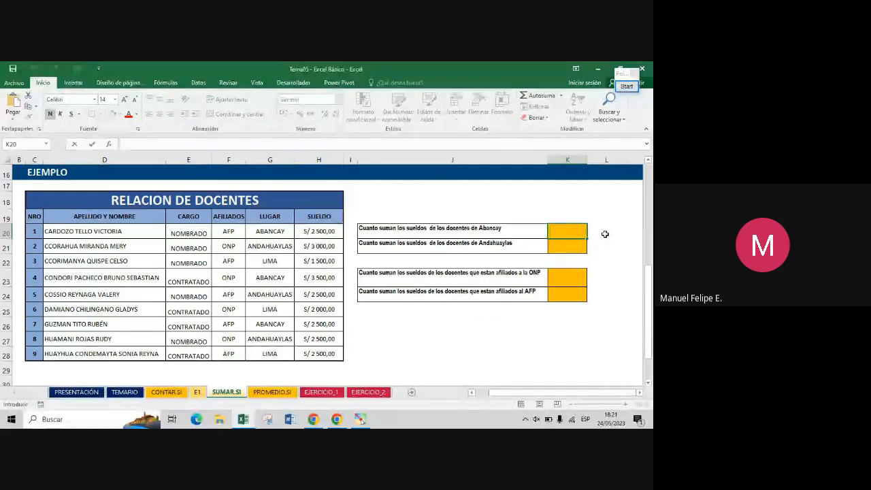
pyautogui.write('=')
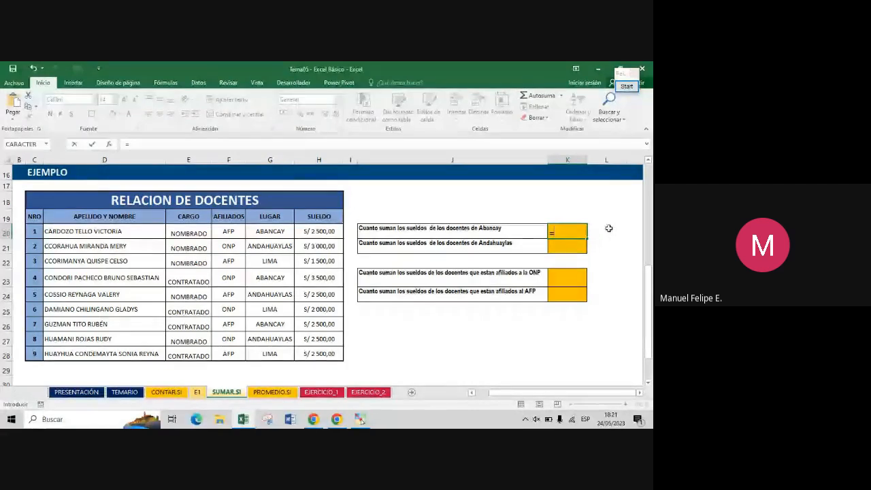
pyautogui.write('SUM')
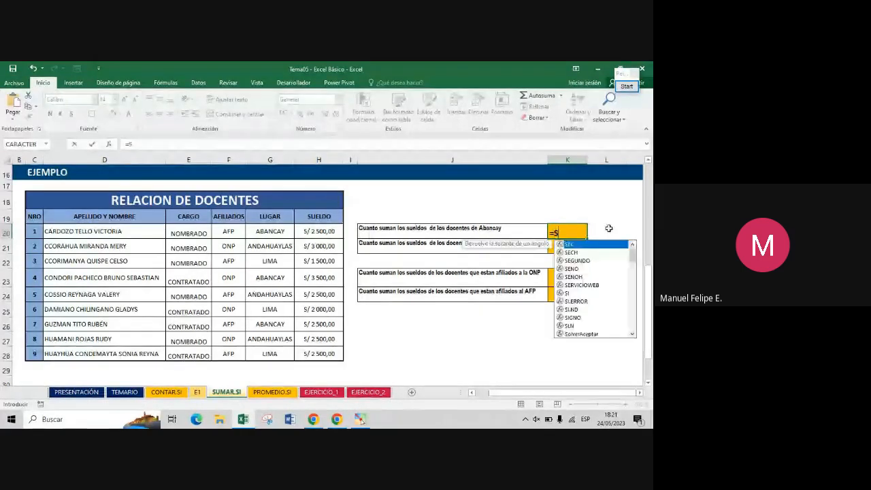
pyautogui.press('Down')
pyautogui.press('Down')
pyautogui.press('Down')
pyautogui.press('Down')
pyautogui.press('Tab')
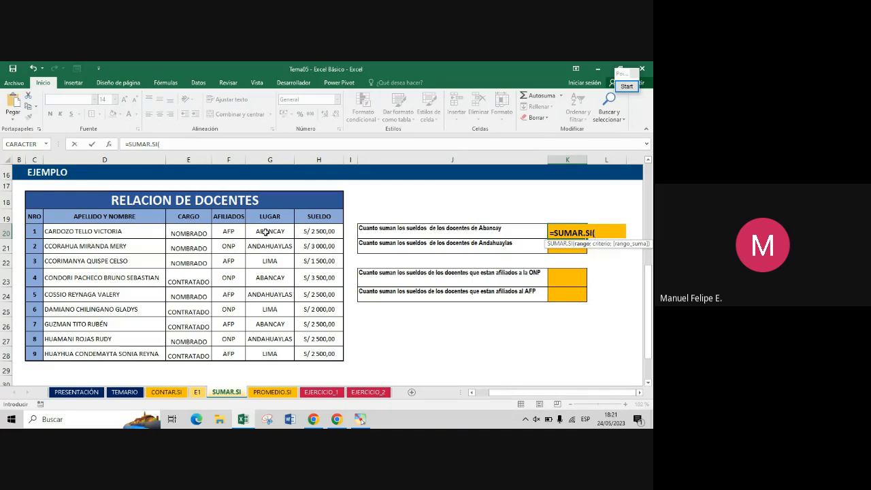
pyautogui.moveTo(266, 232); pyautogui.dragTo(282, 359)
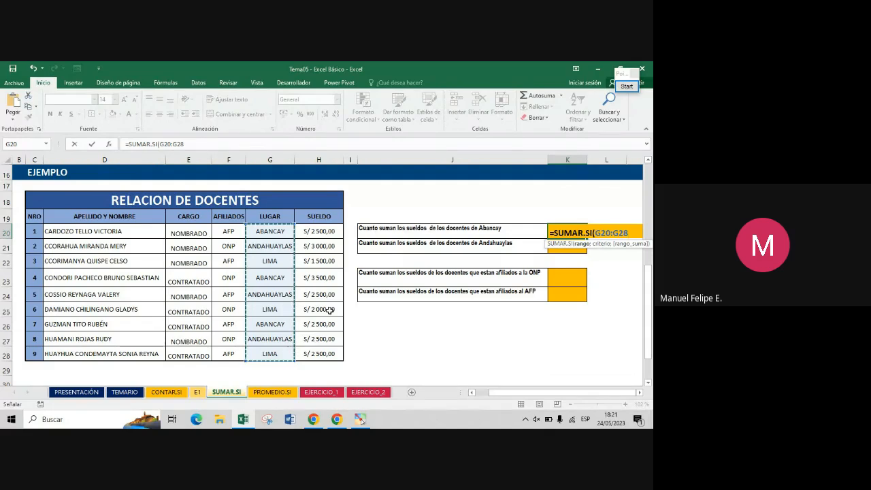
# - Complete the K20 formula with the criterion "ABANCAY" and the SUELDO cells H20:H28 as the sum range
pyautogui.write(';')
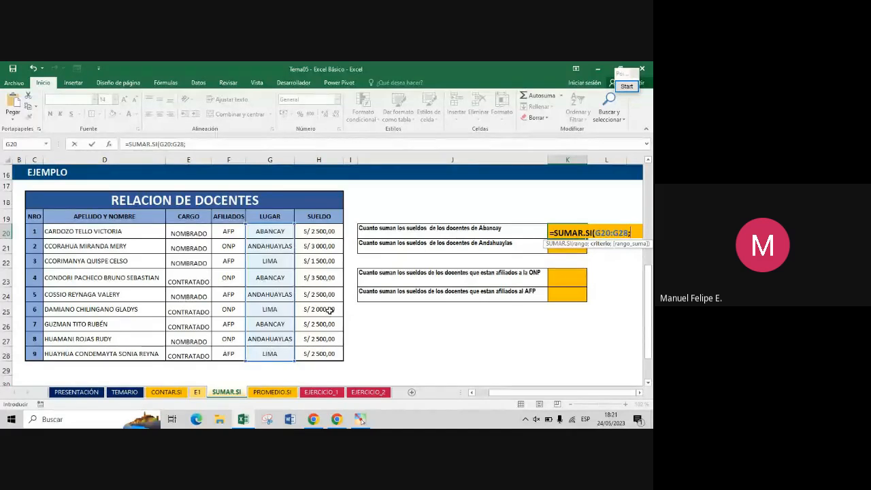
pyautogui.write('"ABA')
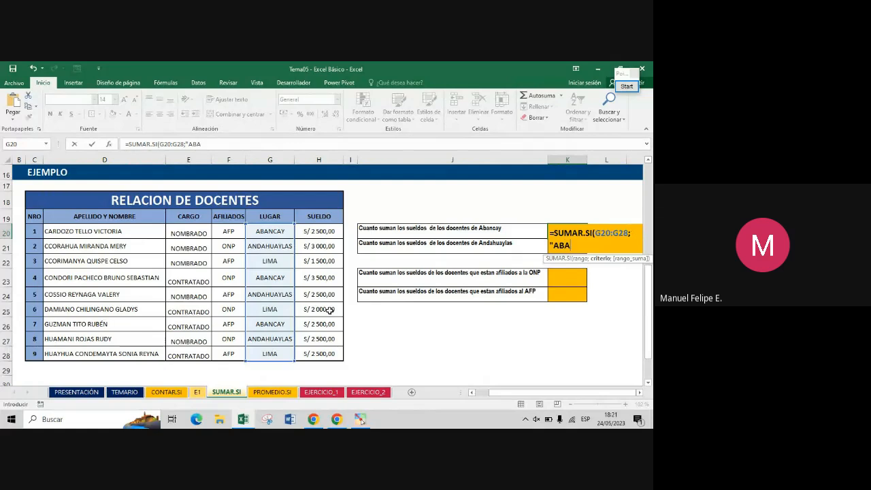
pyautogui.write('NCAY"')
pyautogui.write(';')
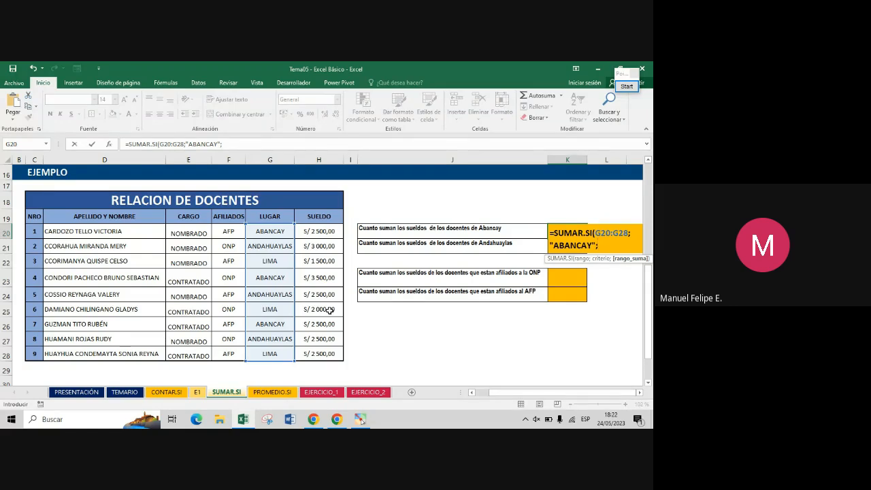
pyautogui.click(310, 228)
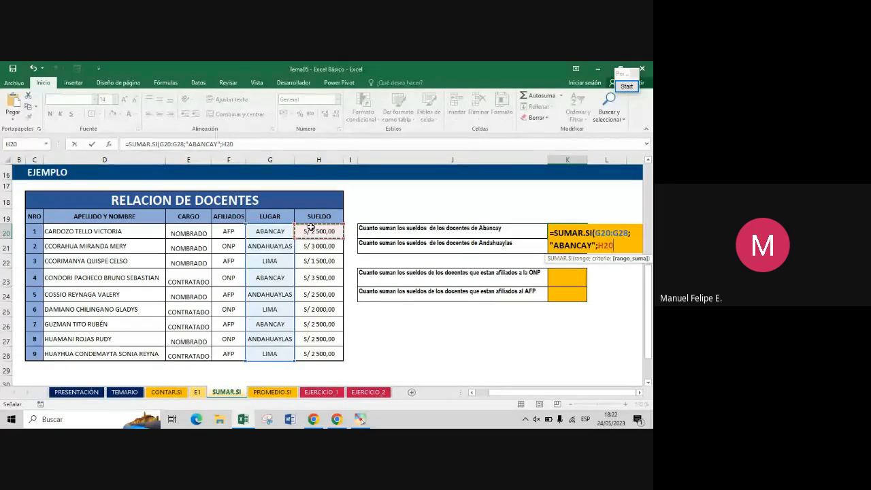
pyautogui.moveTo(311, 228); pyautogui.dragTo(329, 345)
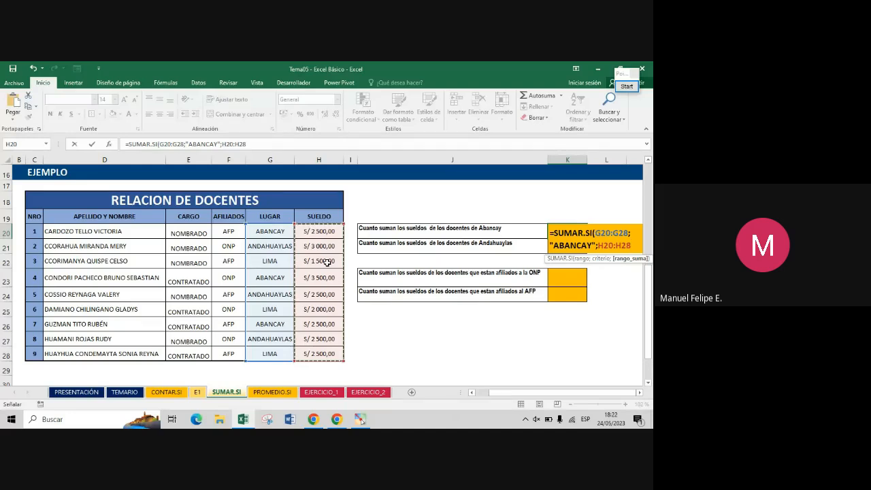
pyautogui.write(')')
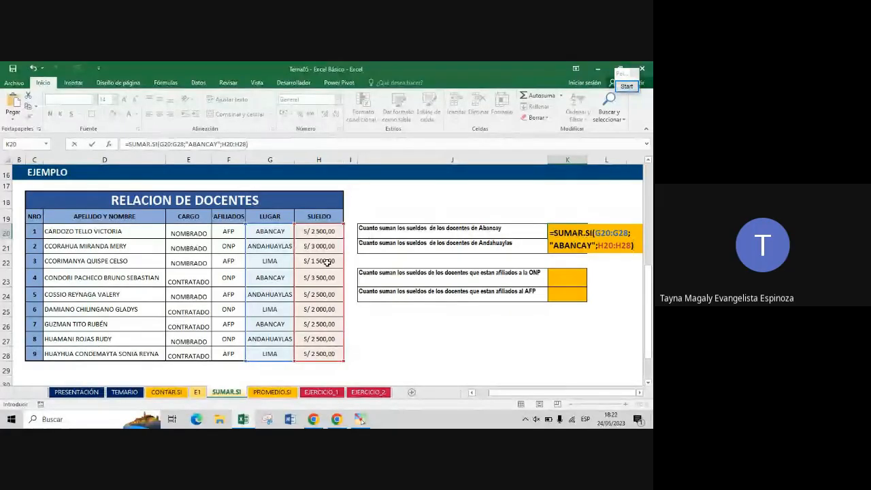
pyautogui.press('Return')
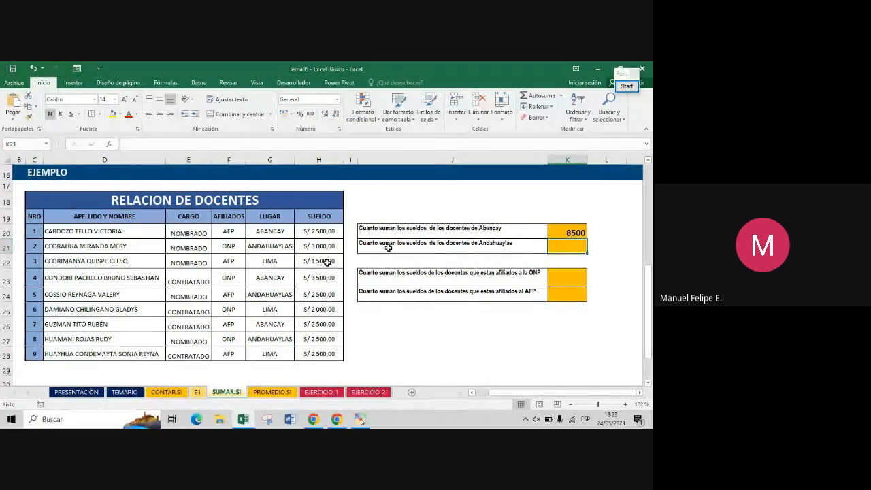
pyautogui.click(627, 86)
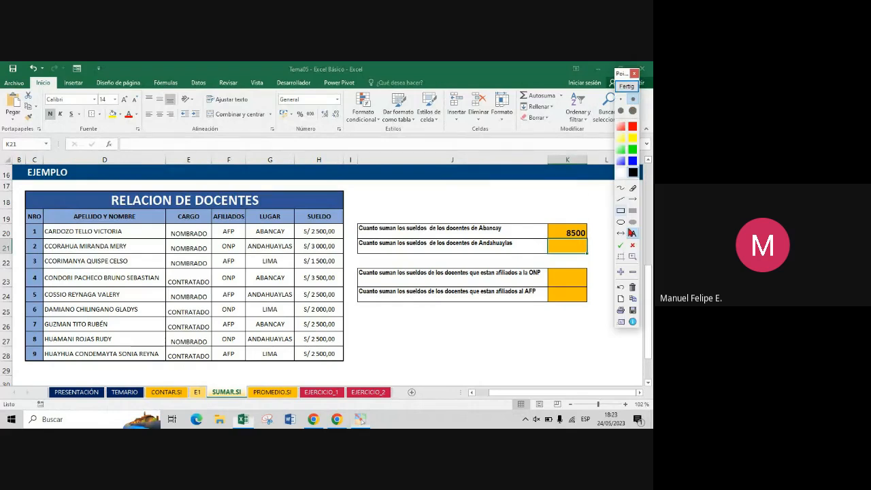
pyautogui.click(625, 88)
pyautogui.click(567, 246)
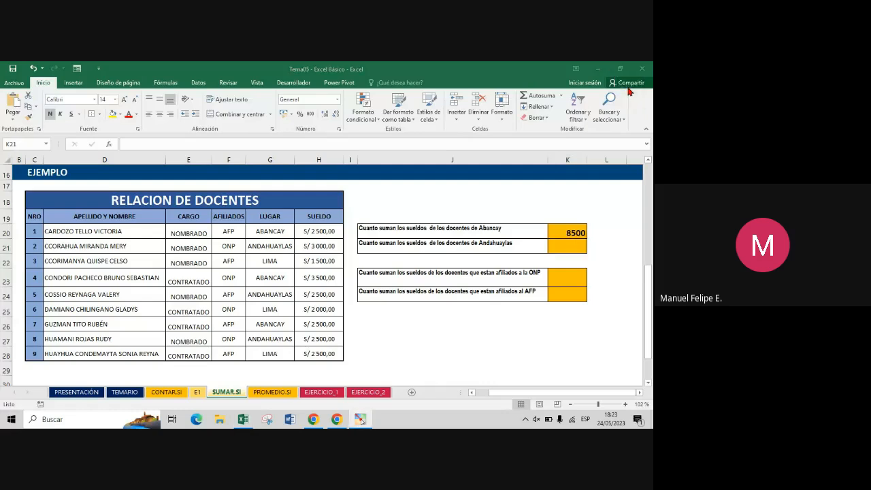
# - Start screen annotation and underline "Andahuaylas" in the second question with a straight red line
pyautogui.click(627, 86)
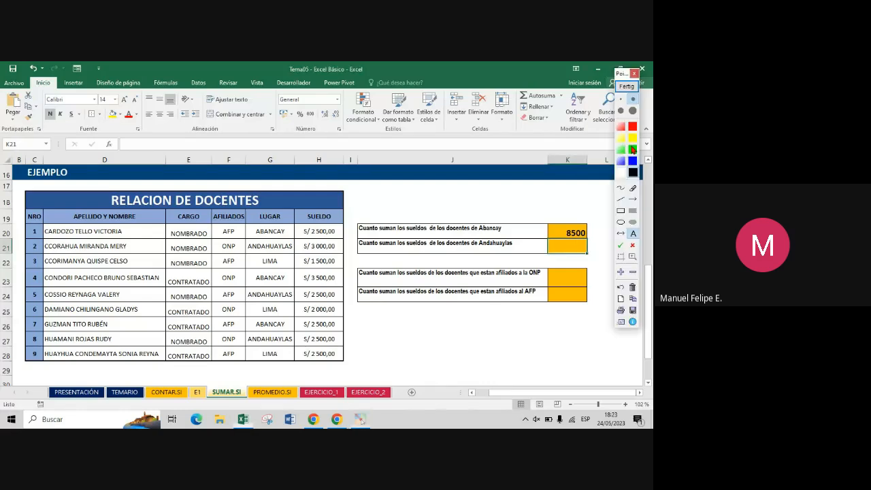
pyautogui.click(621, 199)
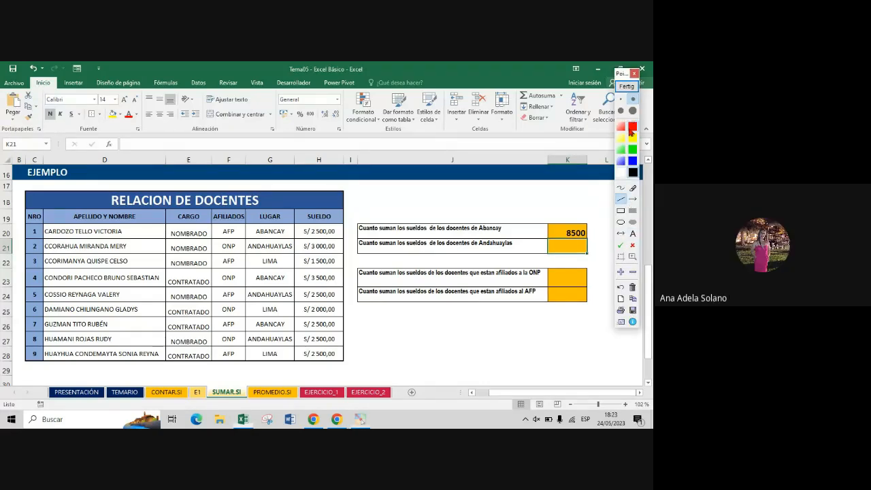
pyautogui.click(632, 128)
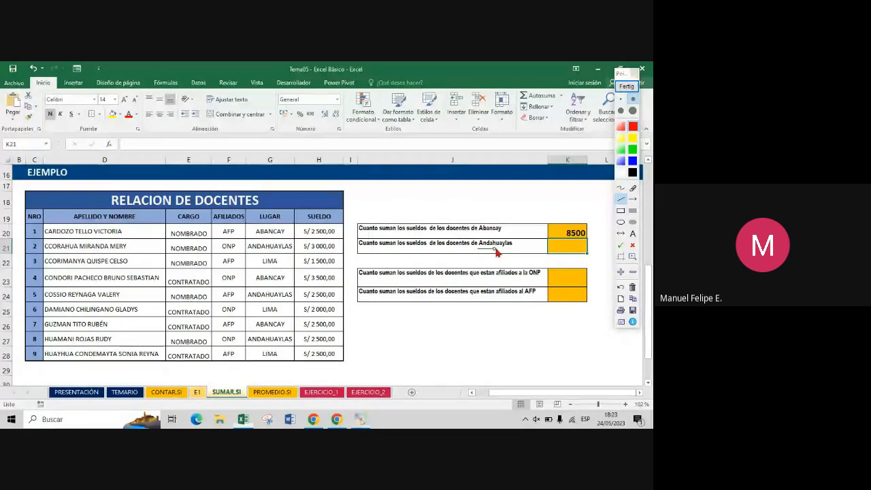
pyautogui.moveTo(479, 250); pyautogui.dragTo(516, 253)
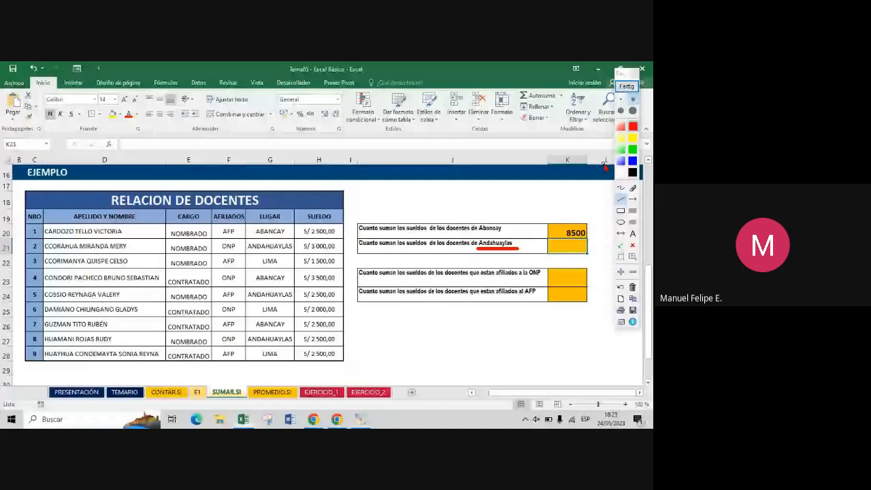
# - Outline the LUGAR values with a green rectangle and the SUELDO values with a blue one, and end the annotation
pyautogui.click(621, 210)
pyautogui.moveTo(245, 224); pyautogui.dragTo(296, 361)
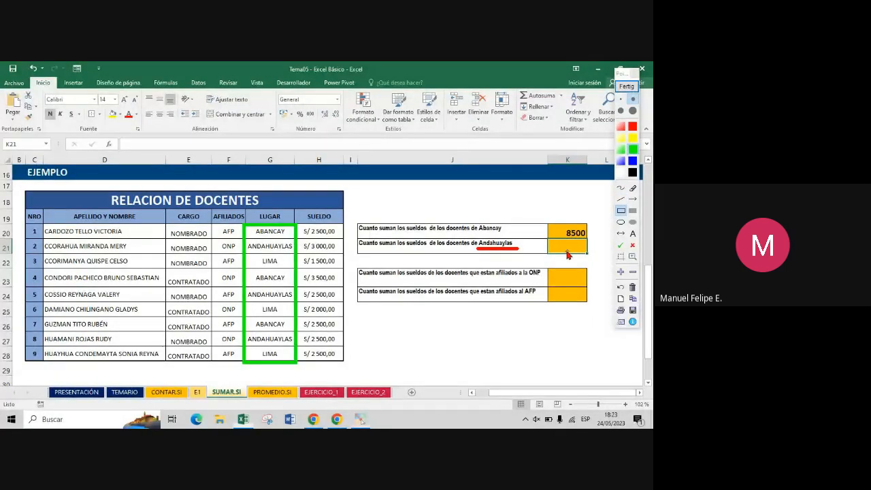
pyautogui.click(635, 163)
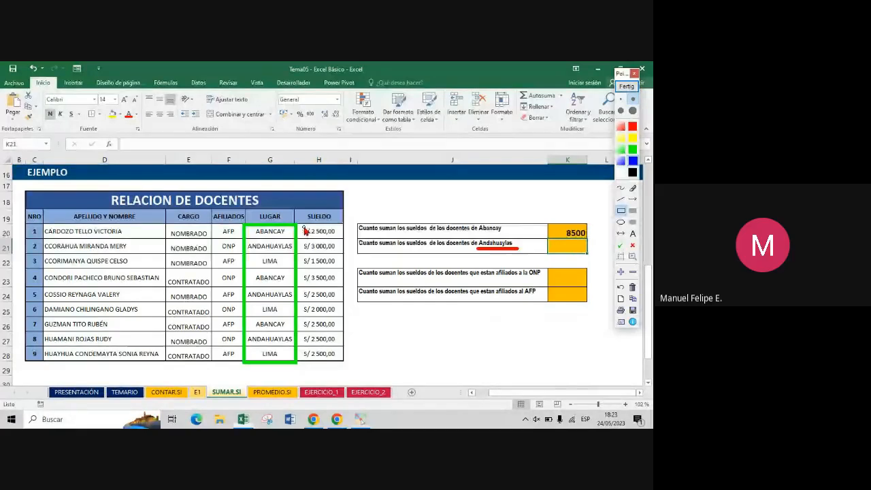
pyautogui.moveTo(298, 225)
pyautogui.mouseDown()
pyautogui.moveTo(327, 259)
pyautogui.moveTo(344, 364)
pyautogui.mouseUp()
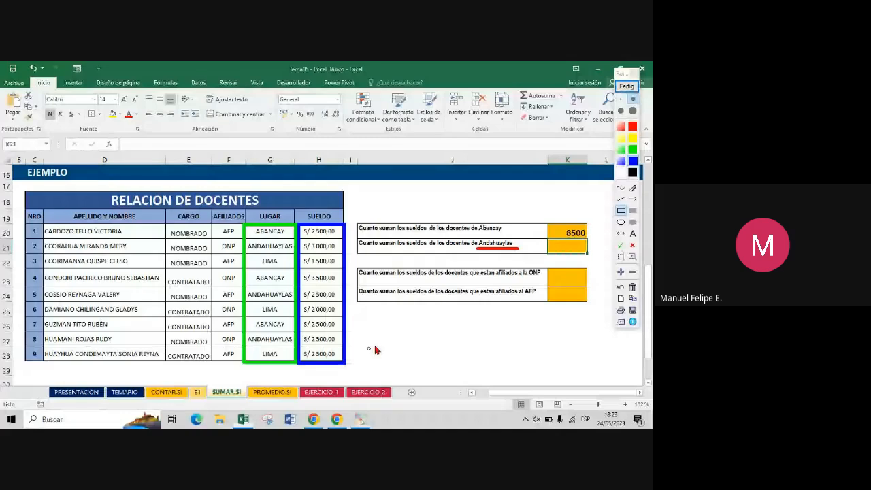
pyautogui.click(621, 86)
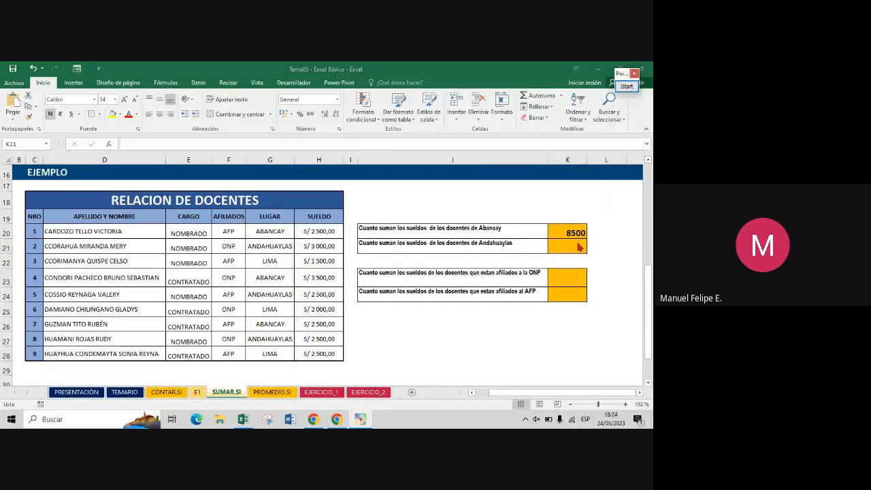
# - Begin a SUMAR.SI formula in K21 with the LUGAR cells G20:G28 as its range
pyautogui.click(573, 246)
pyautogui.write('=SUM')
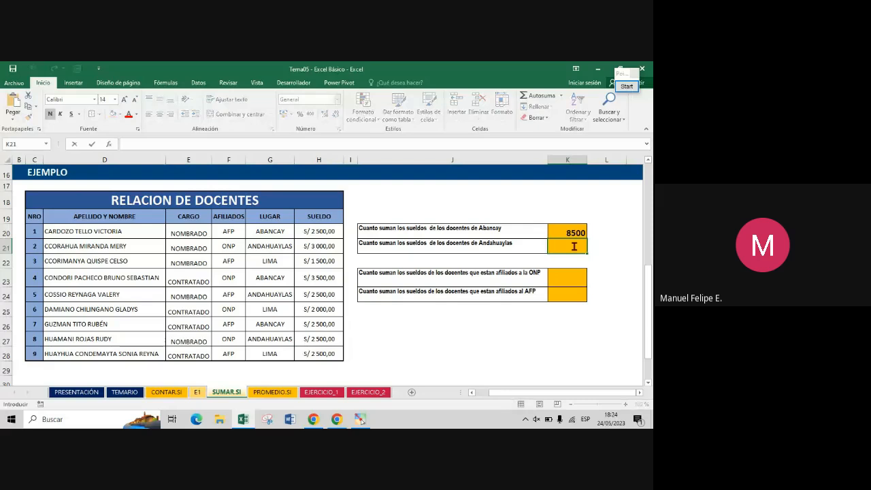
pyautogui.write('AR.SI(')
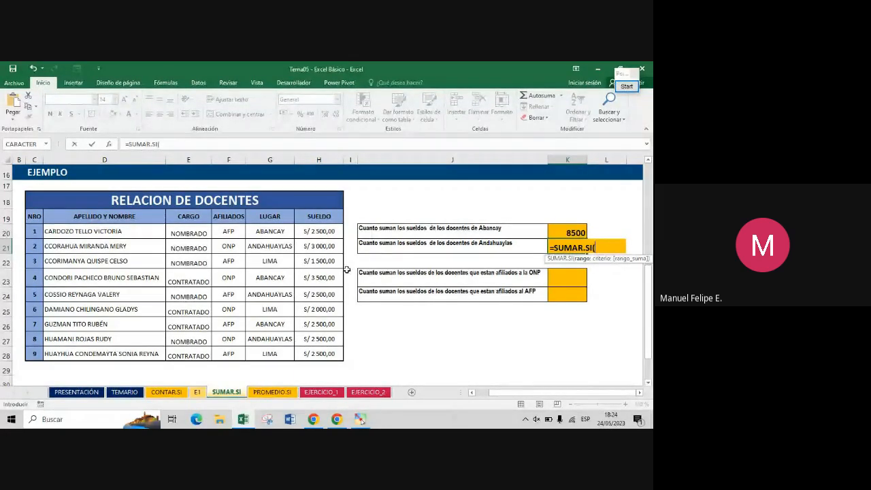
pyautogui.click(275, 232)
pyautogui.moveTo(274, 232); pyautogui.dragTo(274, 356)
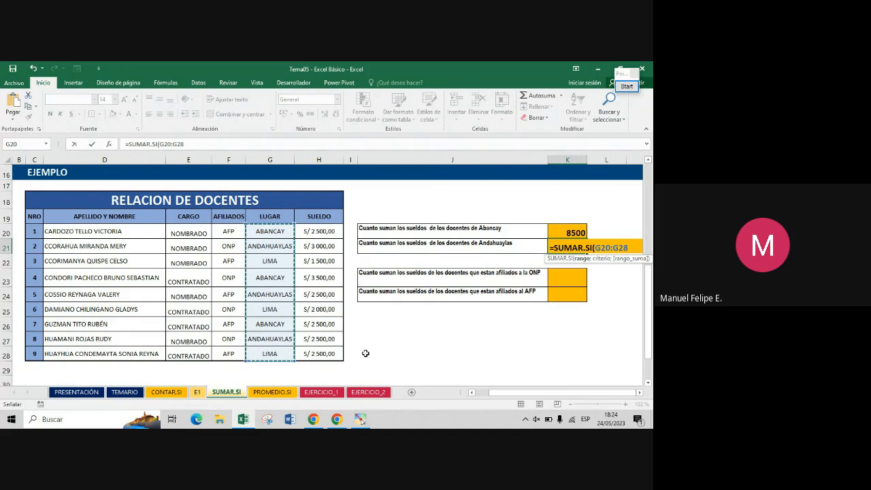
# - Complete the K21 formula with the criterion "ANDAHUAYLAS" and the SUELDO cells H20:H28 as the sum range
pyautogui.write(';')
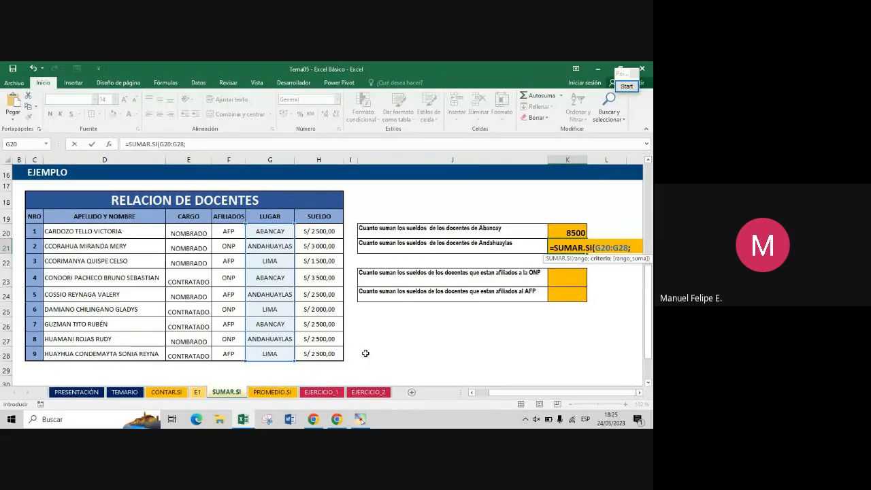
pyautogui.write('"ANDA')
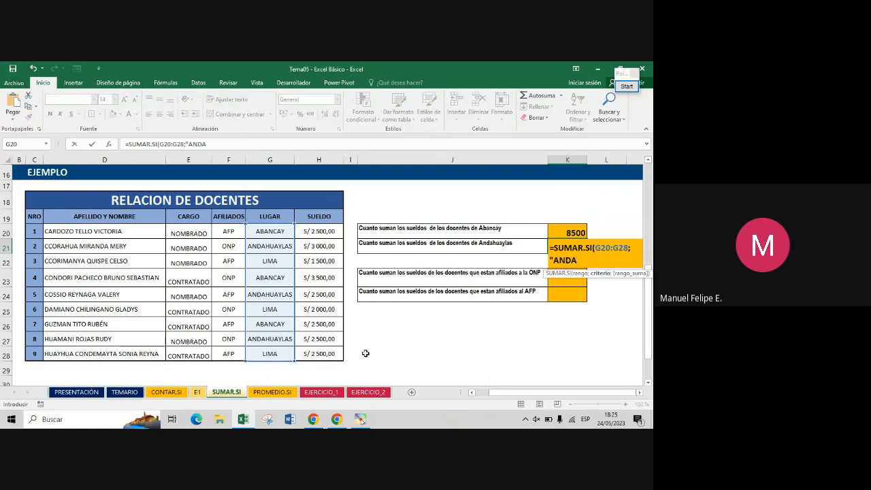
pyautogui.write('HUAYLAS')
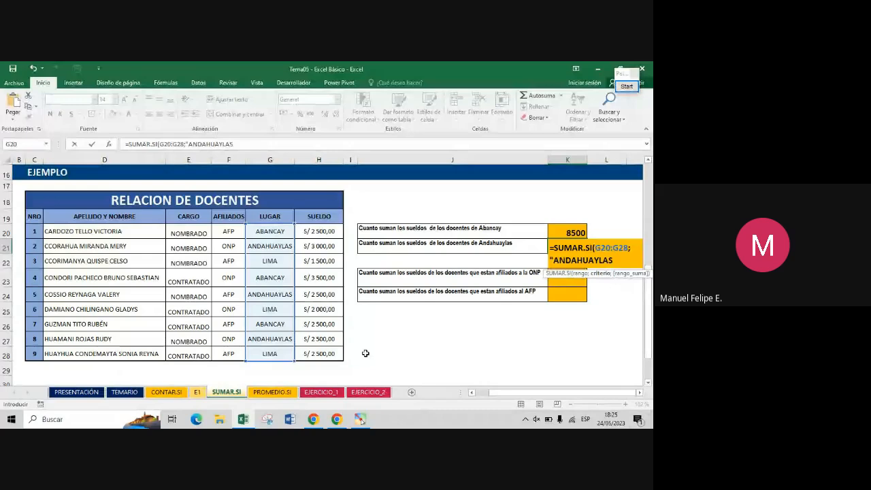
pyautogui.write('";')
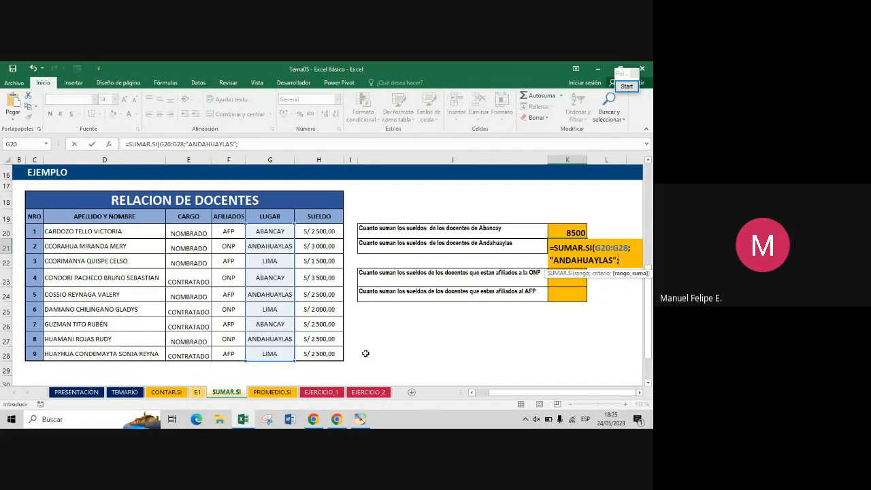
pyautogui.moveTo(320, 231); pyautogui.dragTo(332, 350)
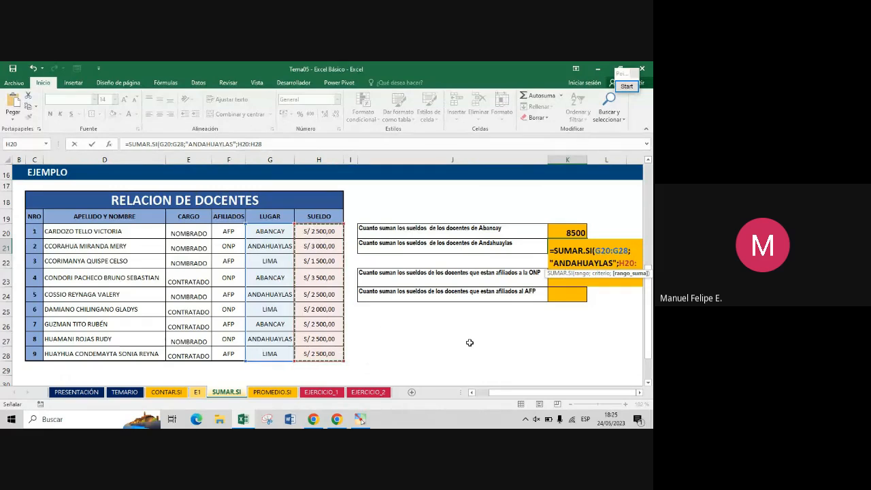
pyautogui.write(')')
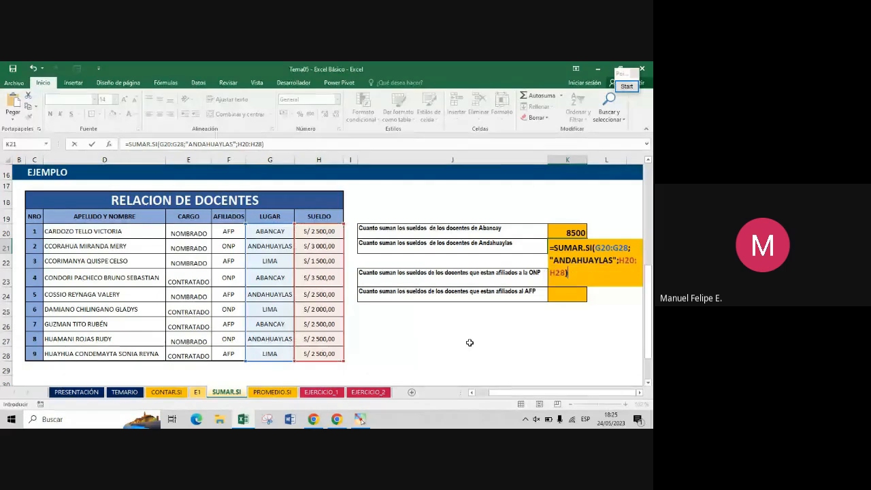
pyautogui.press('Return')
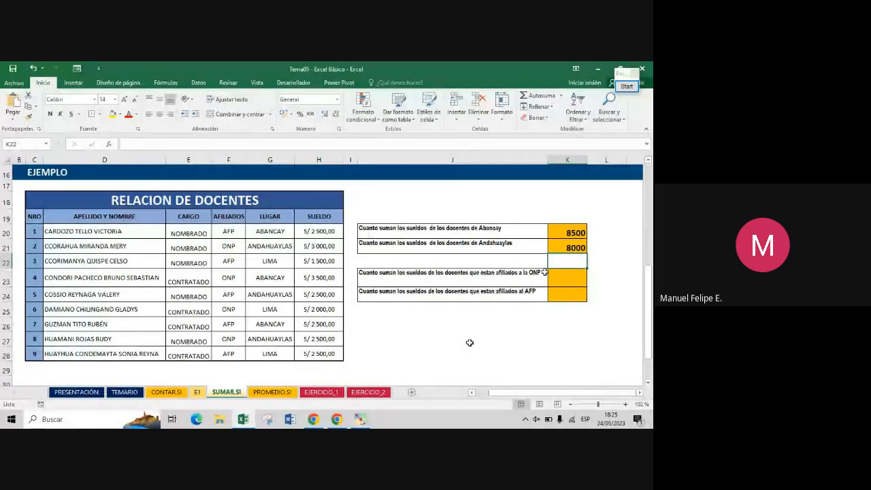
# - Fill the Abancay formula from K20 down into K21, replacing the Andahuaylas formula
pyautogui.moveTo(568, 235); pyautogui.dragTo(566, 292)
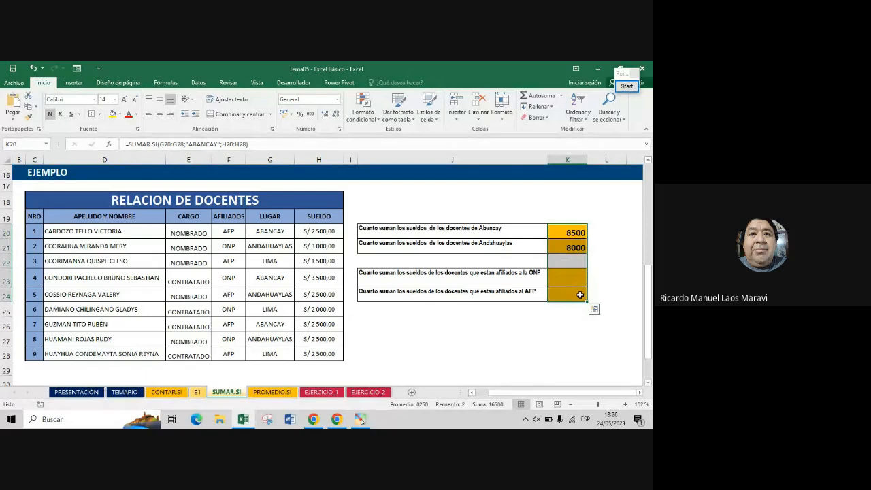
pyautogui.click(576, 232)
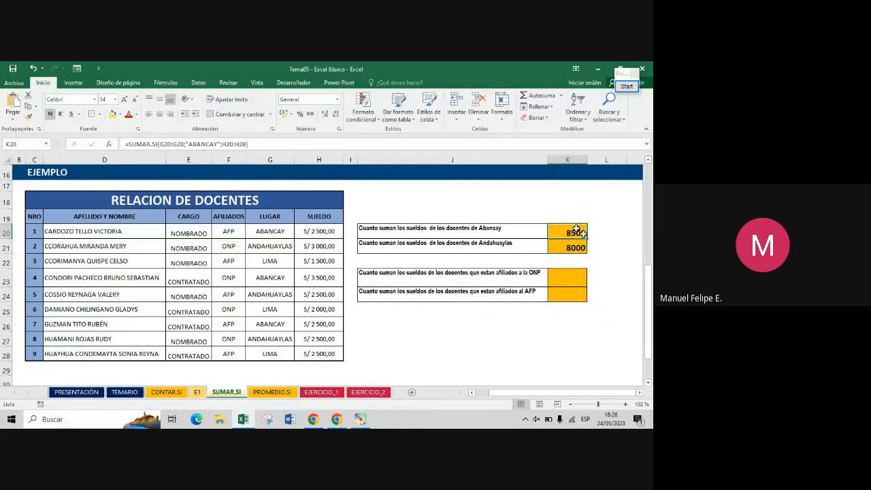
pyautogui.moveTo(586, 236); pyautogui.dragTo(580, 248)
# - Change the criterion of the copied formula in K21 to "ANDAHUAYLAS"
pyautogui.doubleClick(579, 247)
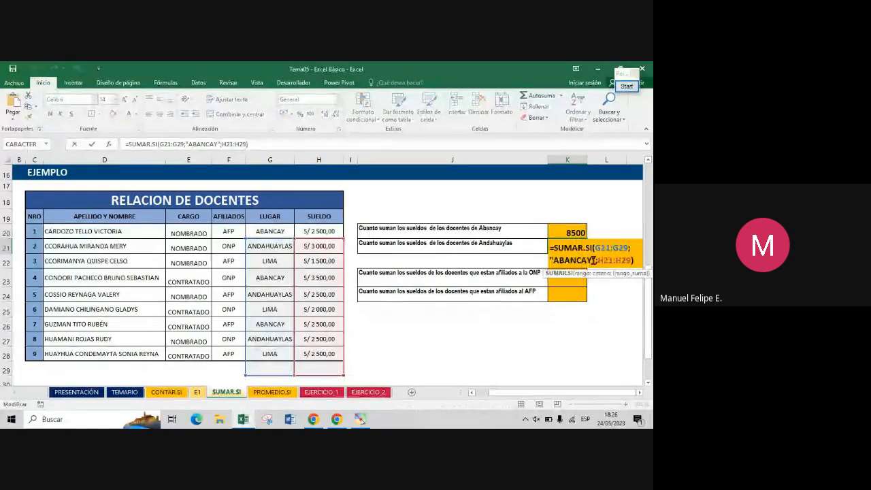
pyautogui.moveTo(594, 260); pyautogui.dragTo(564, 263)
pyautogui.write('NDA')
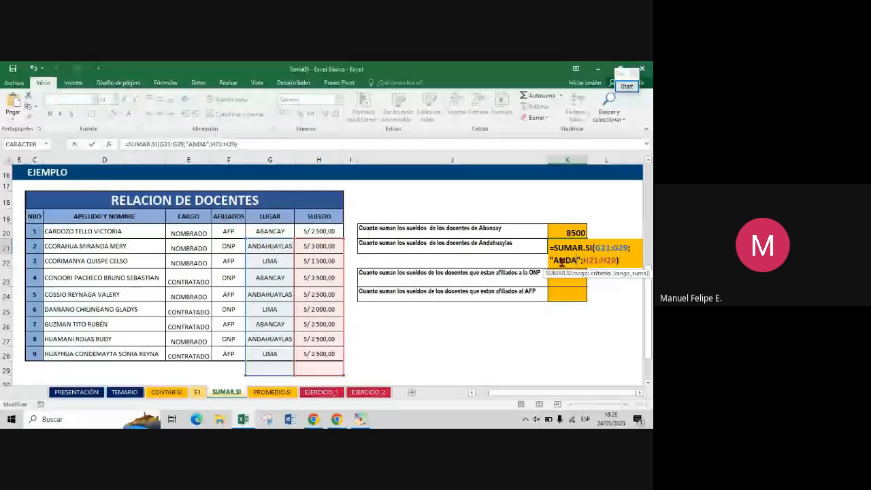
pyautogui.write('HUARLAS')
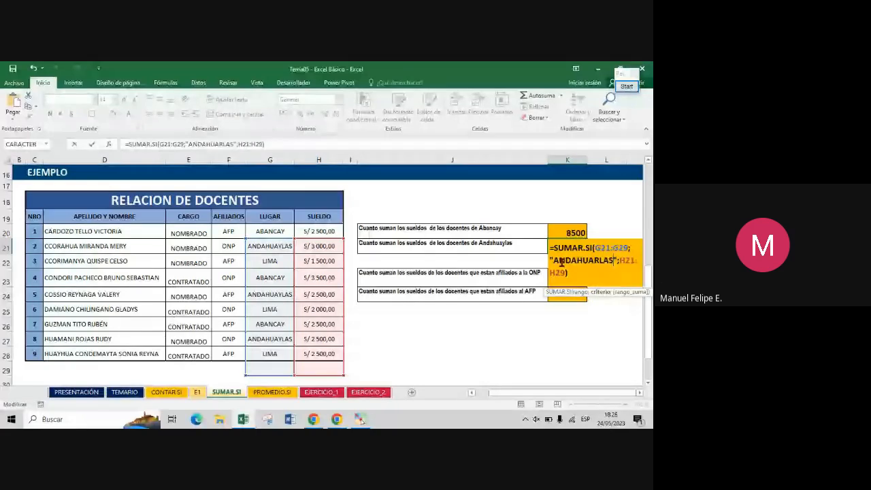
pyautogui.press('BackSpace')
pyautogui.press('BackSpace')
pyautogui.press('BackSpace')
pyautogui.write('YLAS')
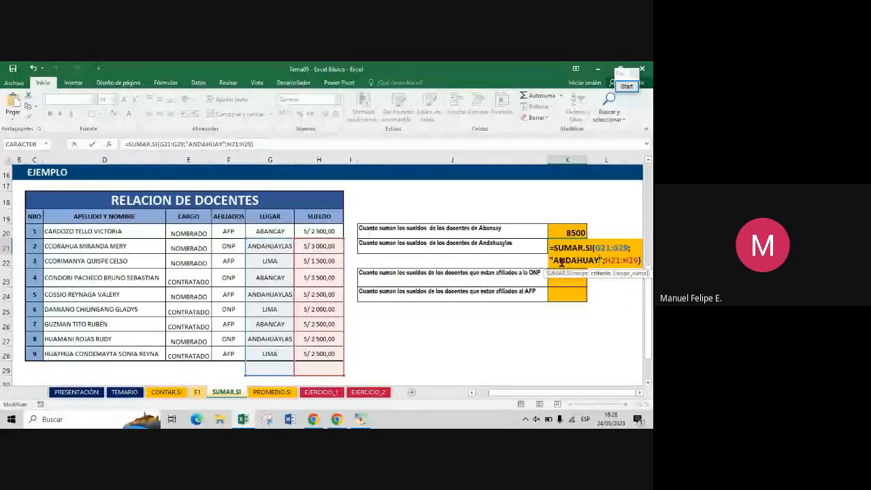
pyautogui.press('Return')
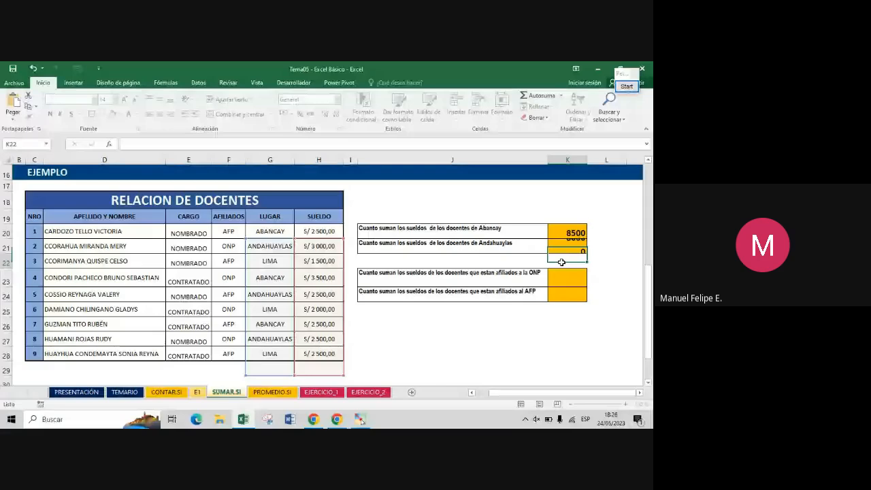
# - Reopen the K21 formula to examine its ranges, and undo and redo the last change
pyautogui.doubleClick(563, 249)
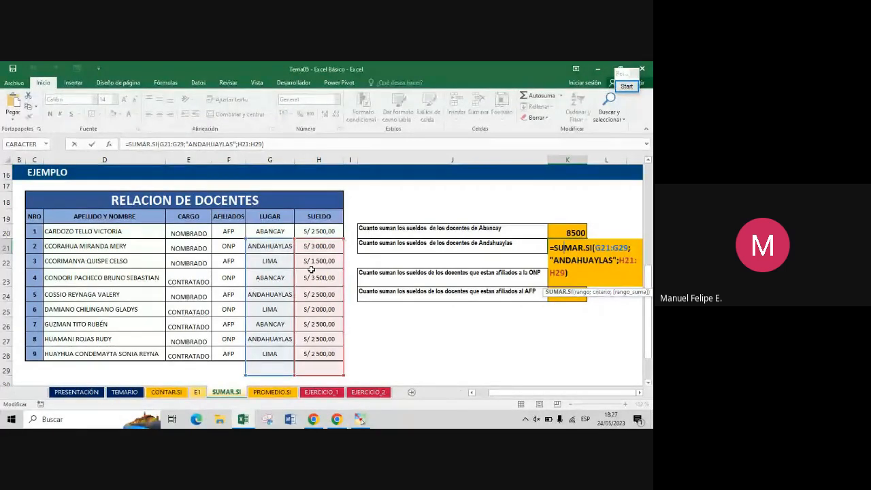
pyautogui.hotkey('ctrl', 'Return')
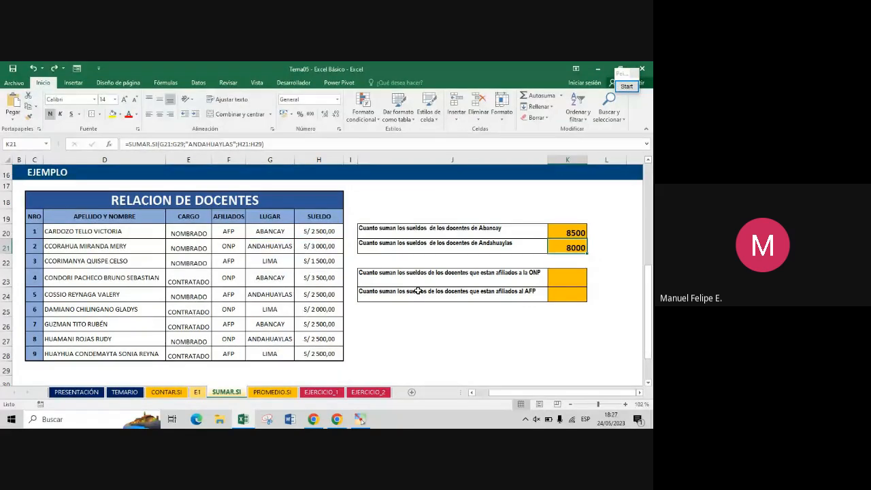
pyautogui.hotkey('ctrl', 'z')
pyautogui.hotkey('ctrl', 'y')
pyautogui.press('Down')
pyautogui.press('Down')
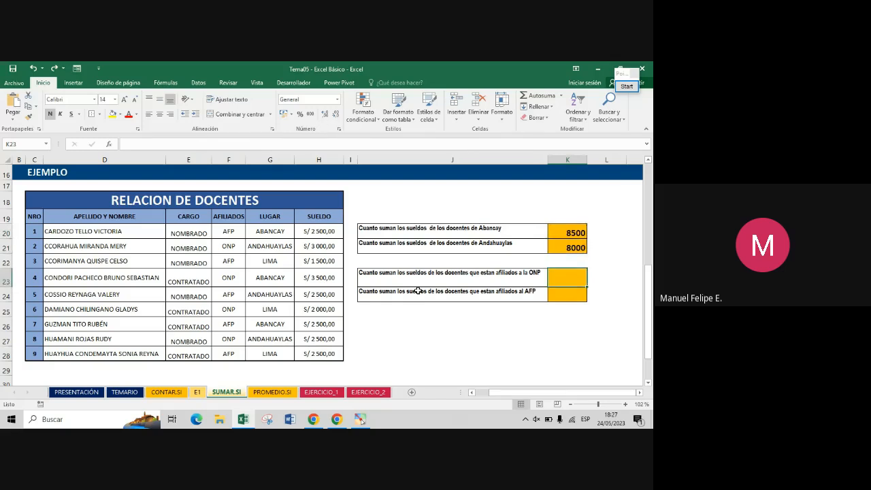
# - Highlight the two questions about teachers affiliated to ONP and AFP with their answer cells, J23:K24
pyautogui.moveTo(416, 276); pyautogui.dragTo(557, 294)
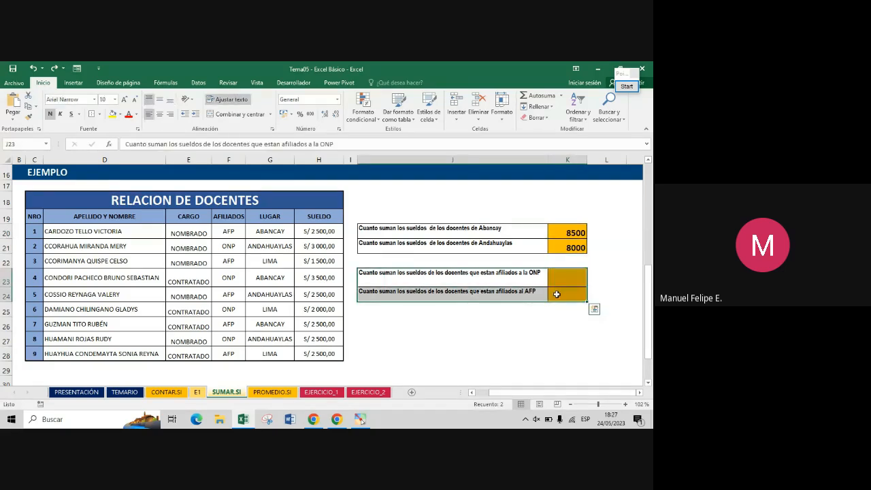
pyautogui.click(483, 279)
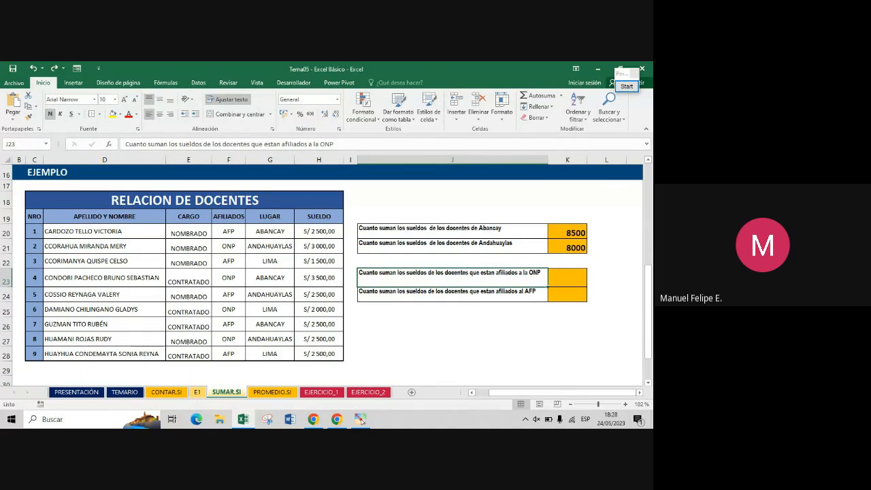
pyautogui.moveTo(552, 278)
pyautogui.mouseDown()
pyautogui.moveTo(477, 282)
pyautogui.moveTo(526, 290)
pyautogui.mouseUp()
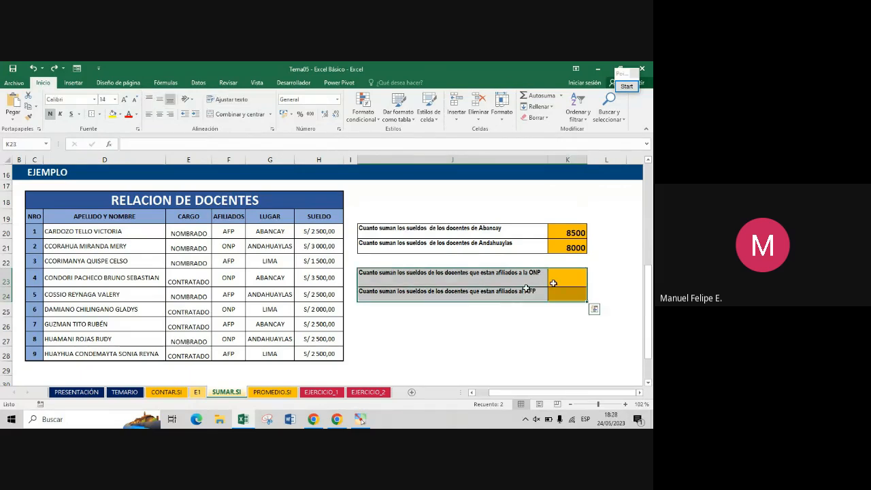
pyautogui.click(557, 283)
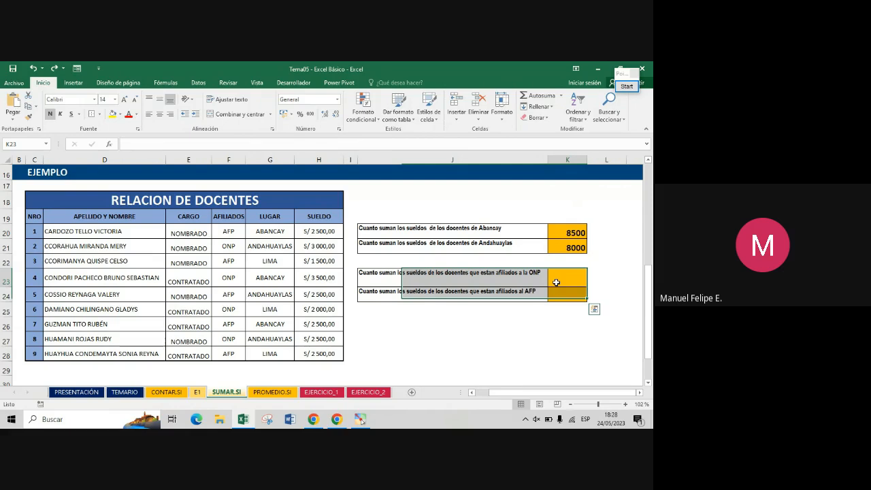
pyautogui.moveTo(556, 282); pyautogui.dragTo(506, 288)
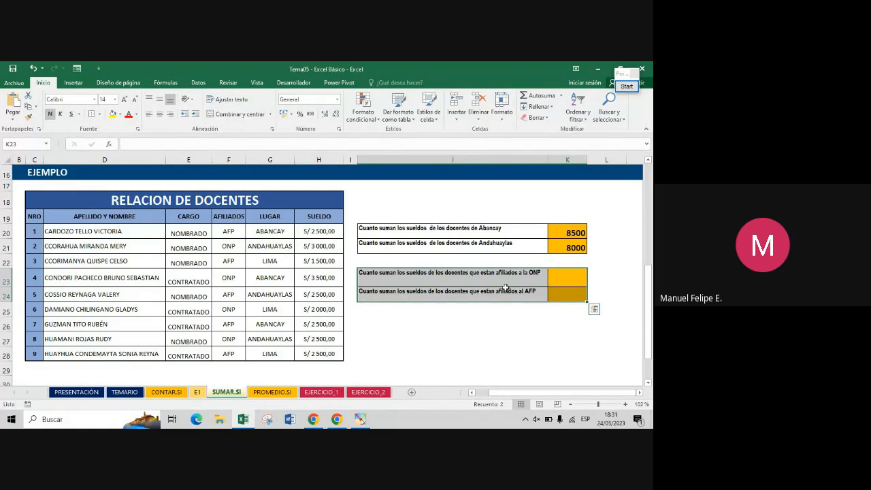
# - Begin a SUMAR.SI formula in K23 with the AFILIADOS cells F20:F28 as its range
pyautogui.press('Right')
pyautogui.press('Left')
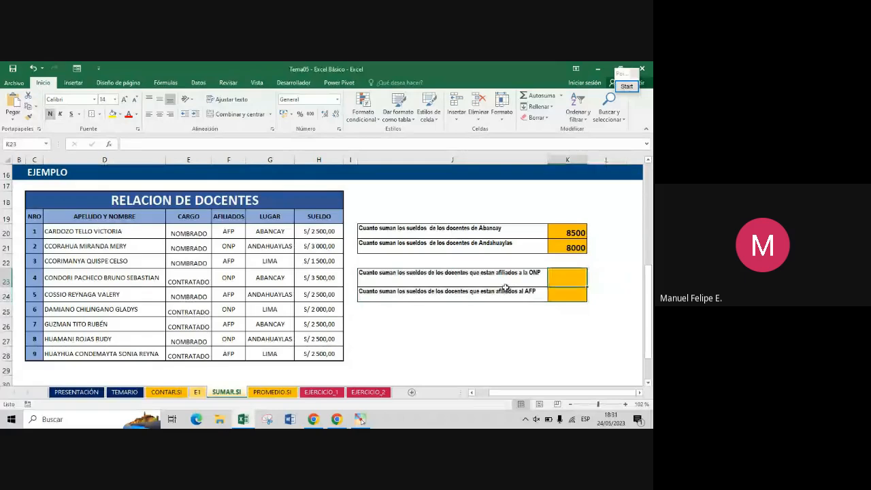
pyautogui.write('=')
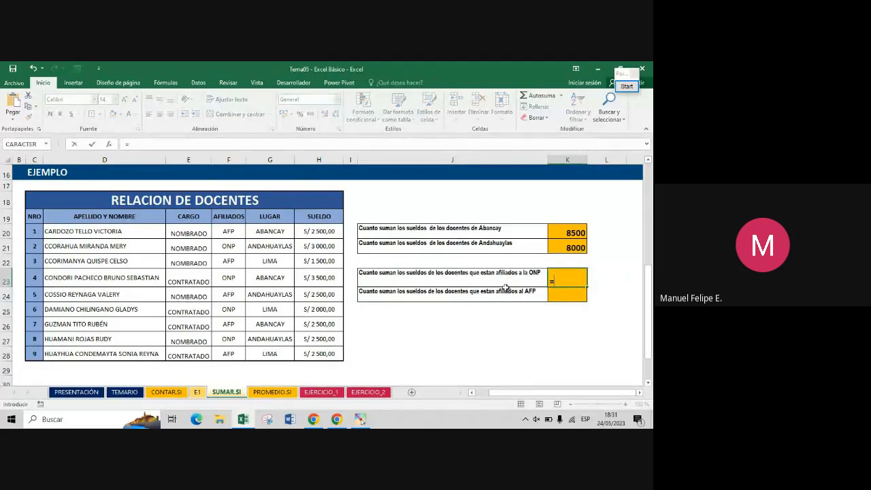
pyautogui.write('SUMAR.SI(')
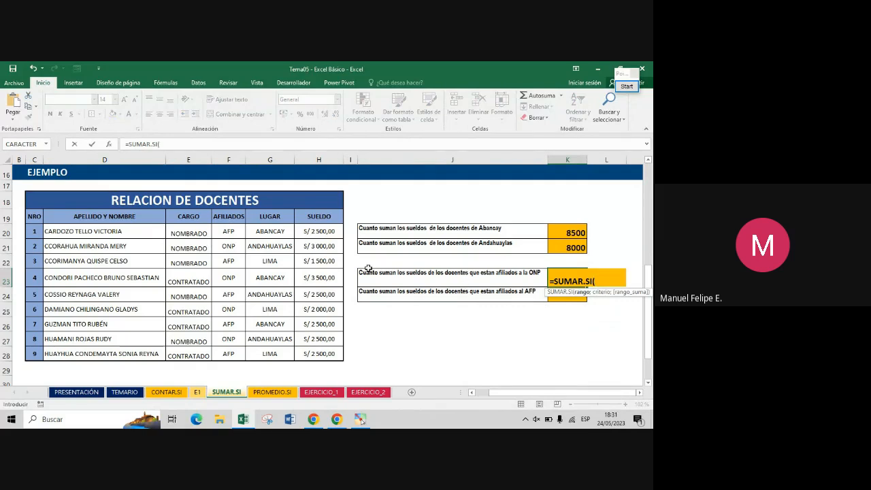
pyautogui.moveTo(228, 232); pyautogui.dragTo(228, 354)
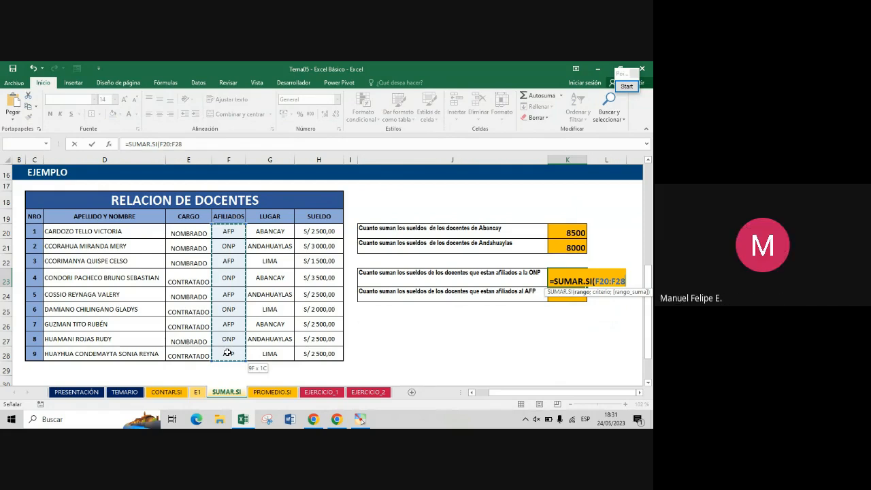
# - Complete the K23 formula with the criterion "ONP" and the SUELDO cells H20:H28 as the sum range
pyautogui.write(';"')
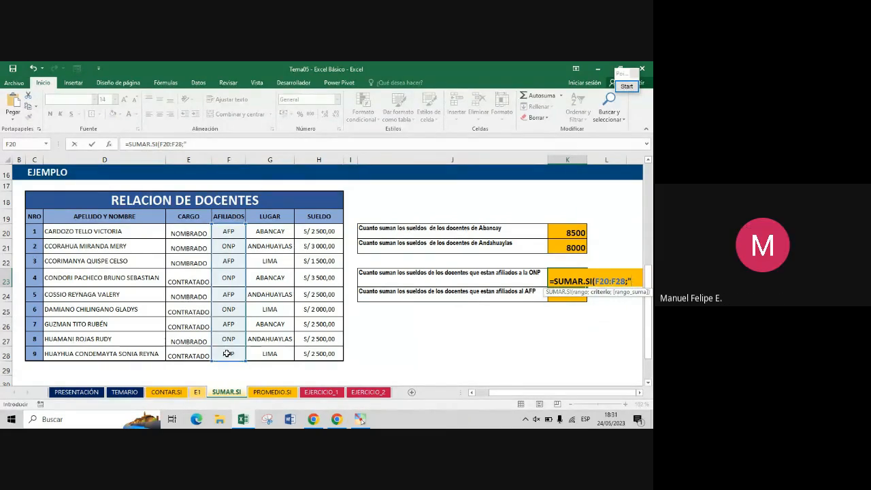
pyautogui.write('ONP')
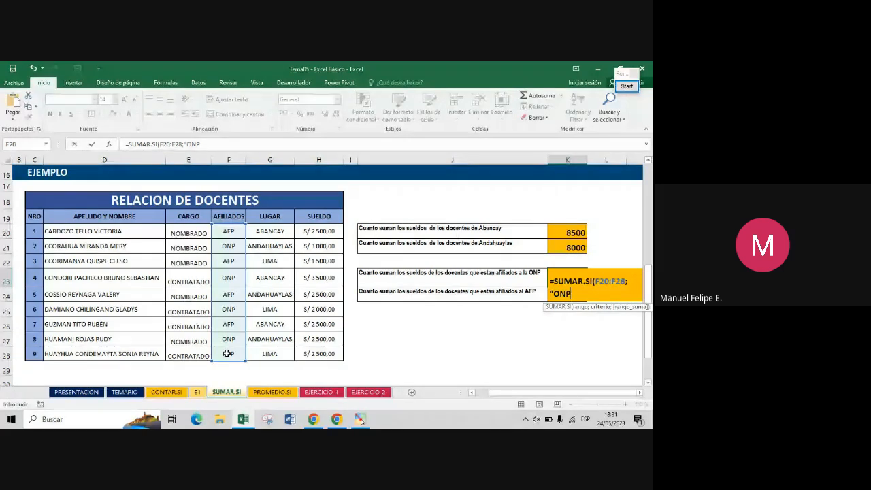
pyautogui.write('"')
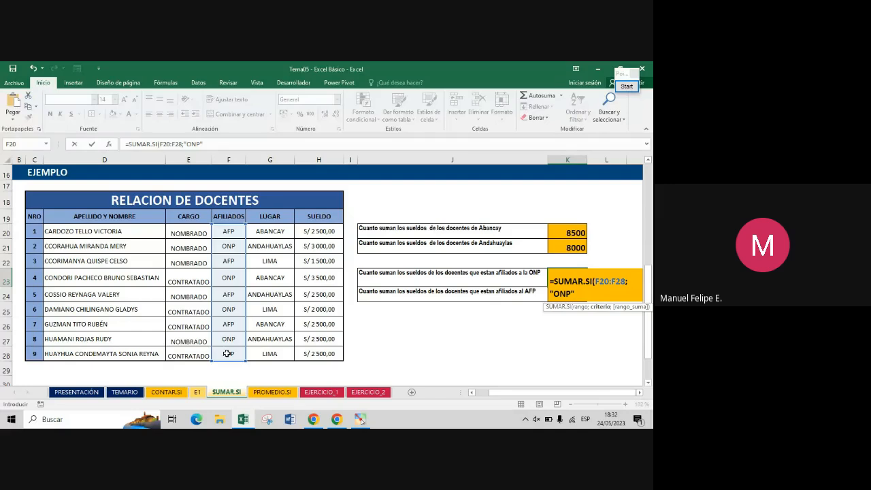
pyautogui.write(';')
pyautogui.moveTo(319, 232); pyautogui.dragTo(323, 354)
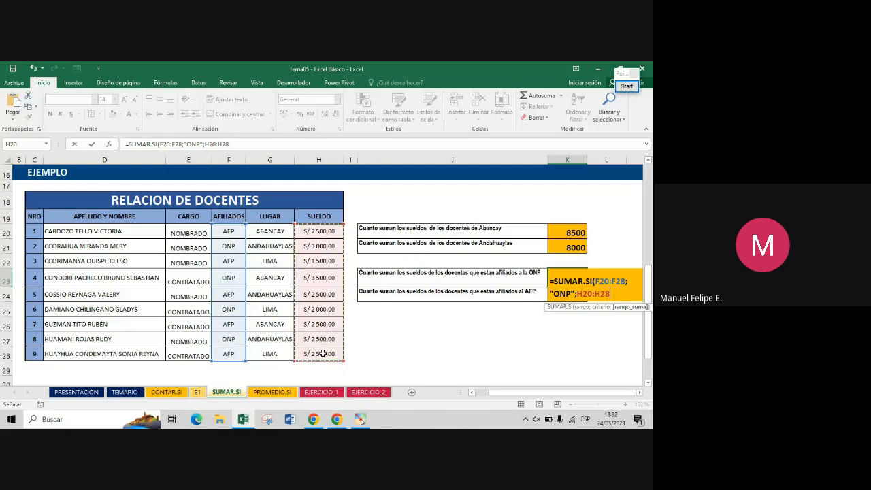
pyautogui.write(')')
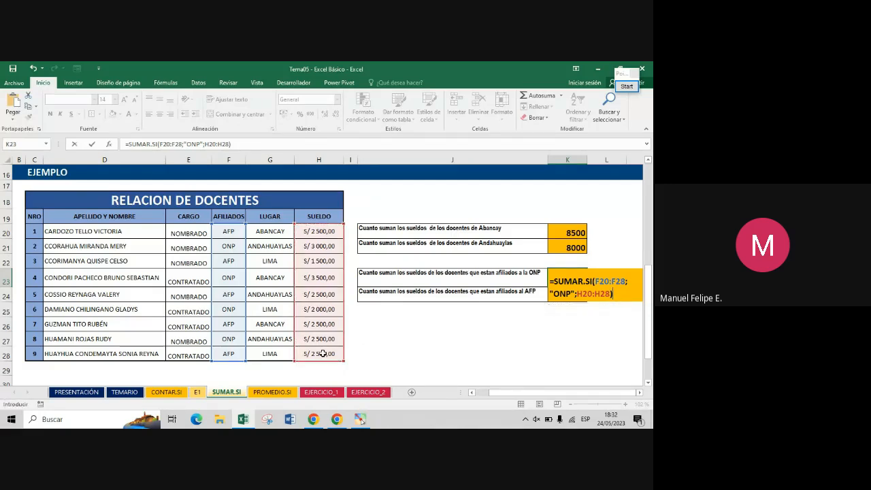
pyautogui.press('Return')
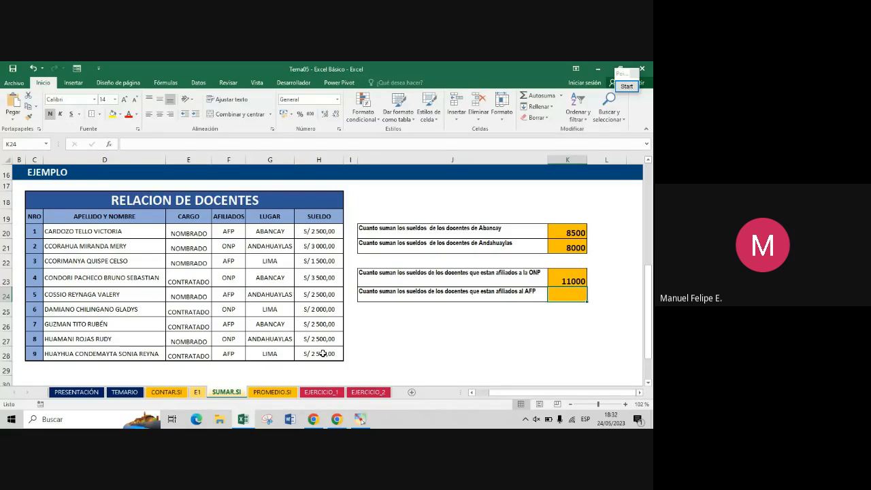
# - Copy the ONP formula from K23 into K24 and change its criterion to "AFP"
pyautogui.press('Up')
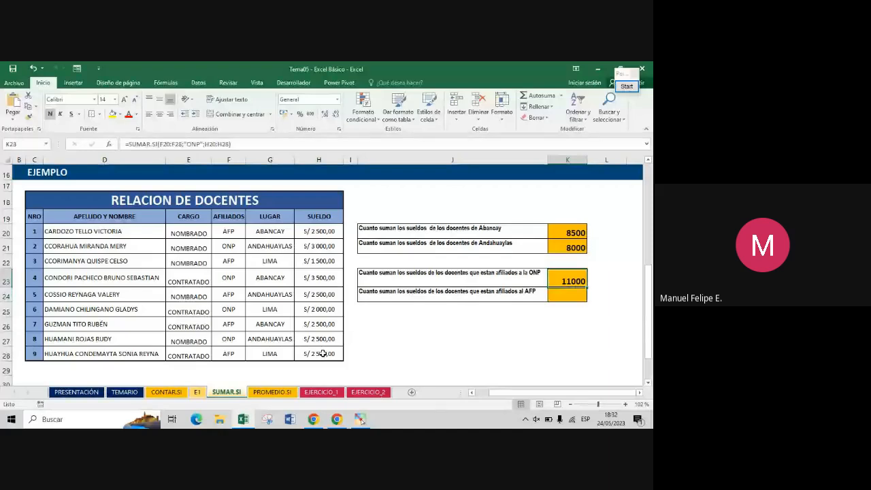
pyautogui.click(261, 146)
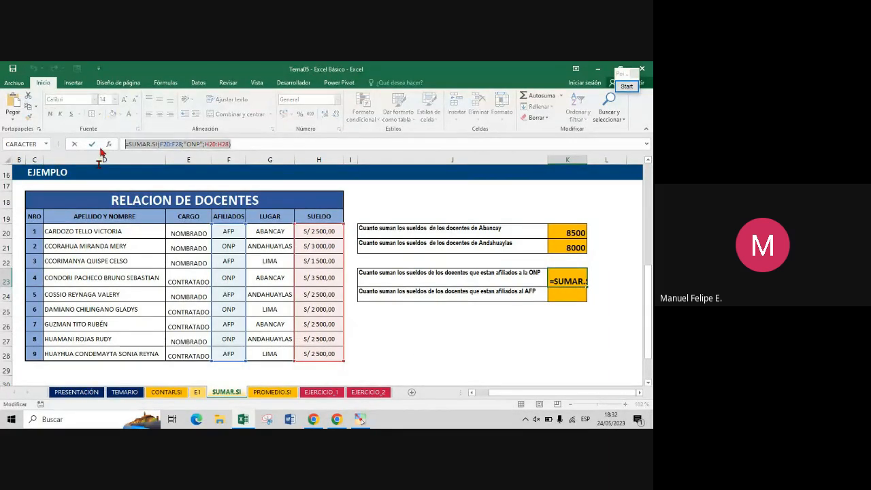
pyautogui.press('Return')
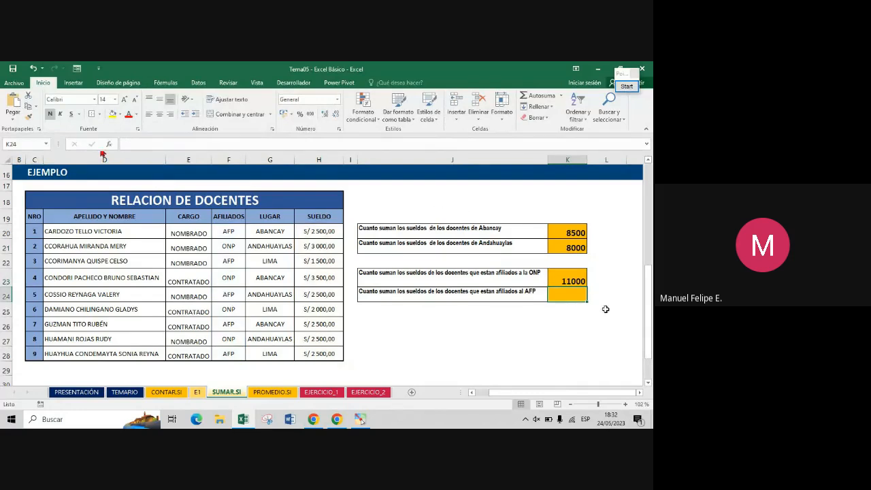
pyautogui.doubleClick(578, 299)
pyautogui.write('=SUMAR.SI(F20:F28;"ONP";H20:H28)')
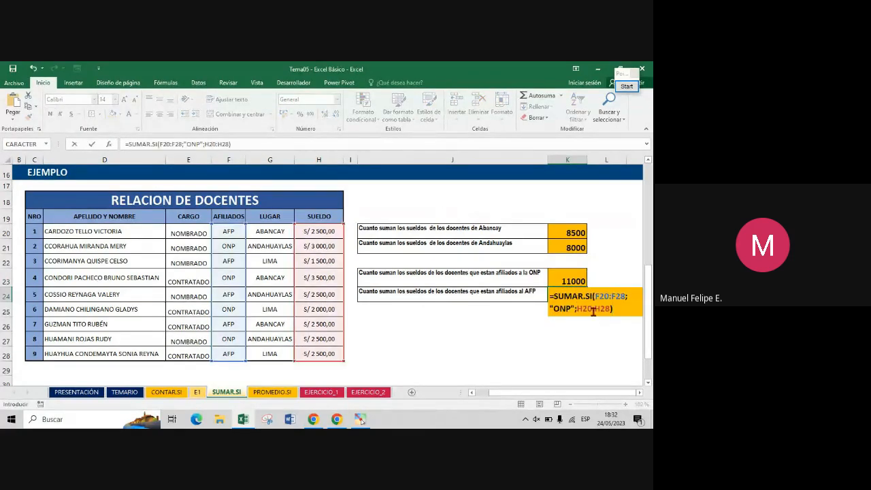
pyautogui.doubleClick(570, 308)
pyautogui.write('AFP')
pyautogui.press('Return')
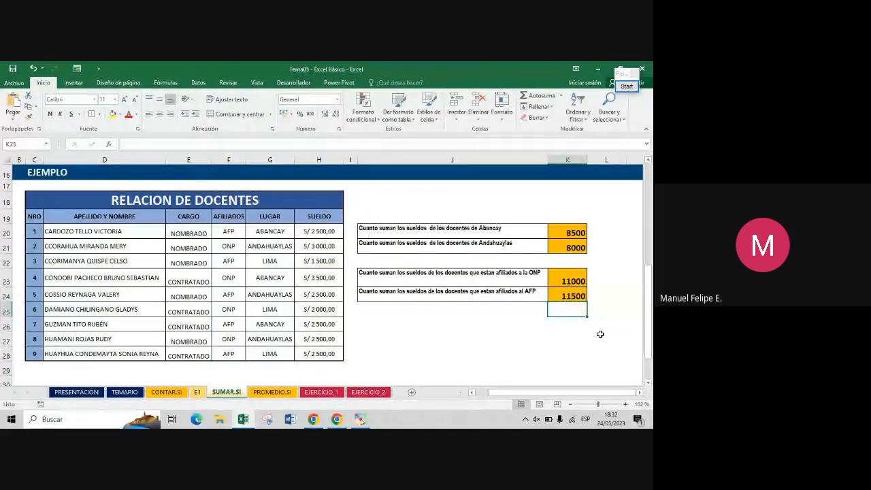
# - Check the K24 formula and highlight the ONP and AFP answer cells, K23:K24
pyautogui.press('Up')
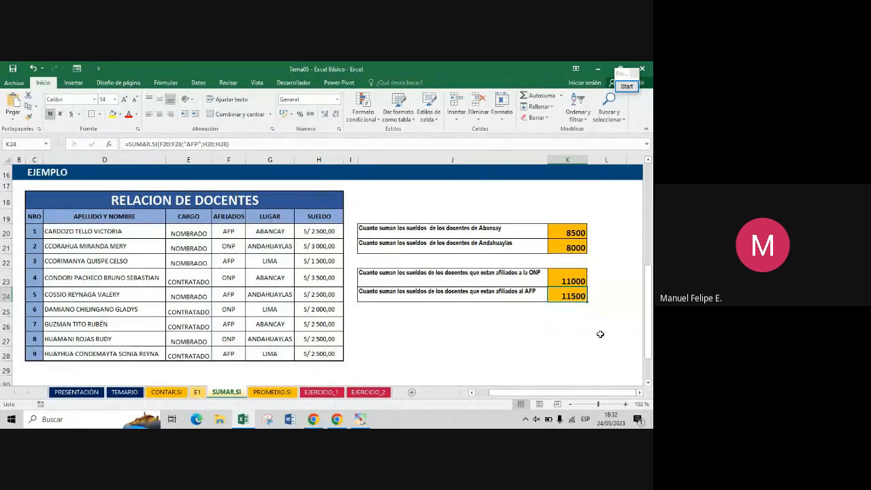
pyautogui.press('Down')
pyautogui.press('Down')
pyautogui.press('Down')
pyautogui.press('Down')
pyautogui.press('Down')
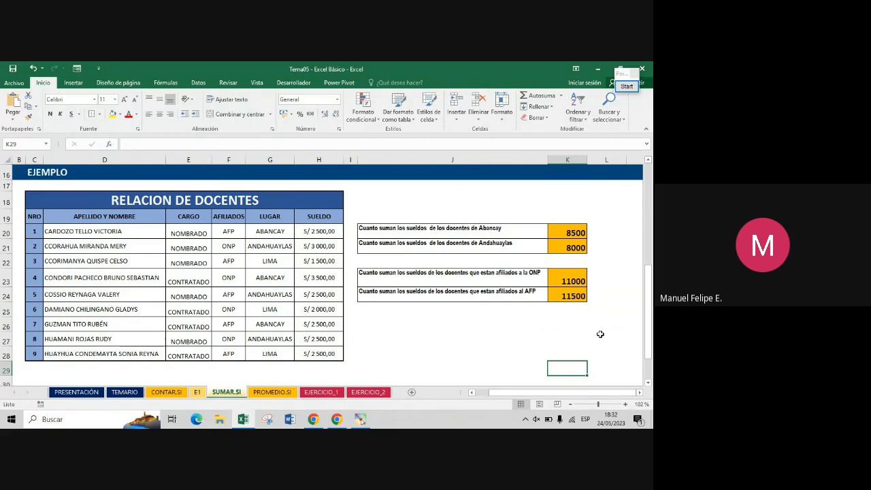
pyautogui.moveTo(568, 279); pyautogui.dragTo(568, 296)
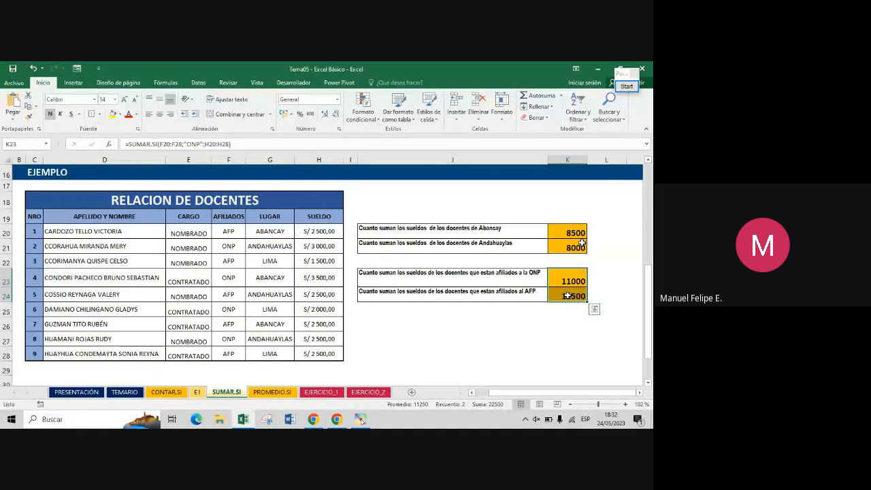
# - Review the SUMAR.SI function description and syntax at the start of the sheet
pyautogui.click(498, 187)
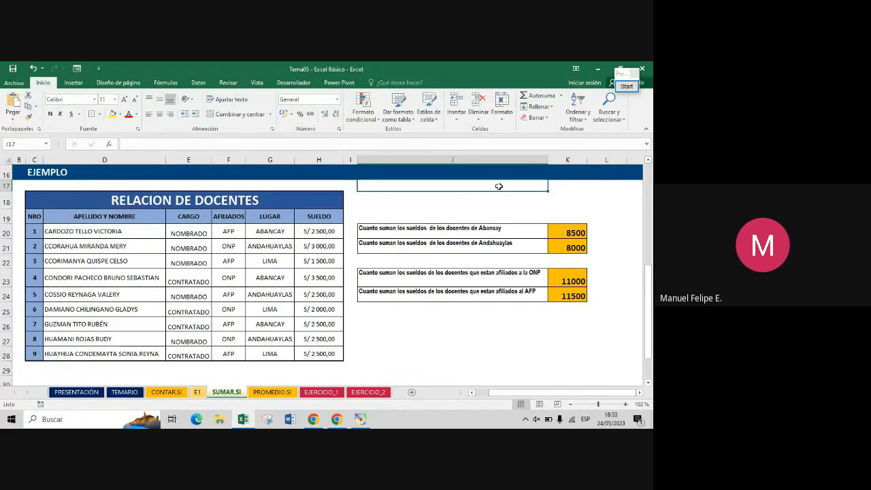
pyautogui.press('Left')
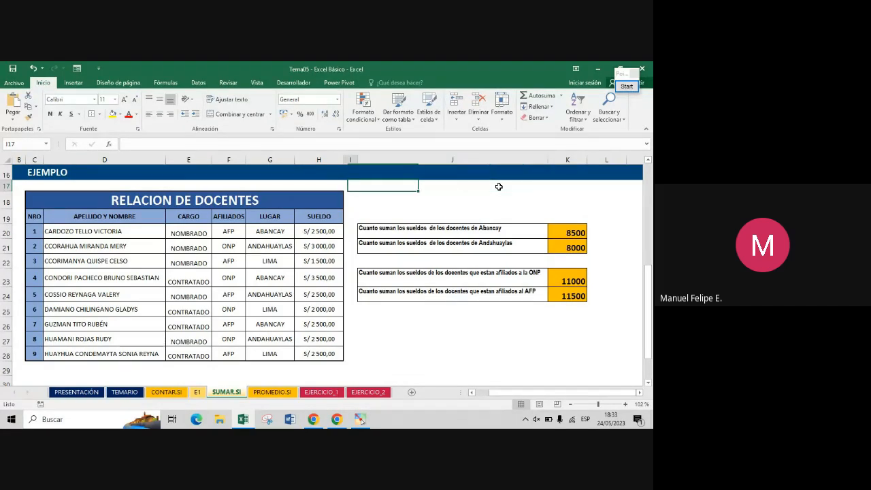
pyautogui.press('Home')
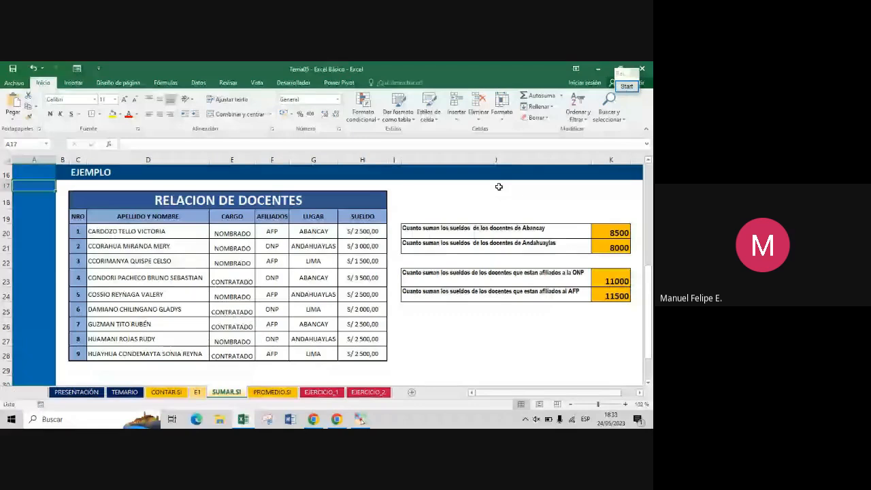
pyautogui.hotkey('ctrl', 'Home')
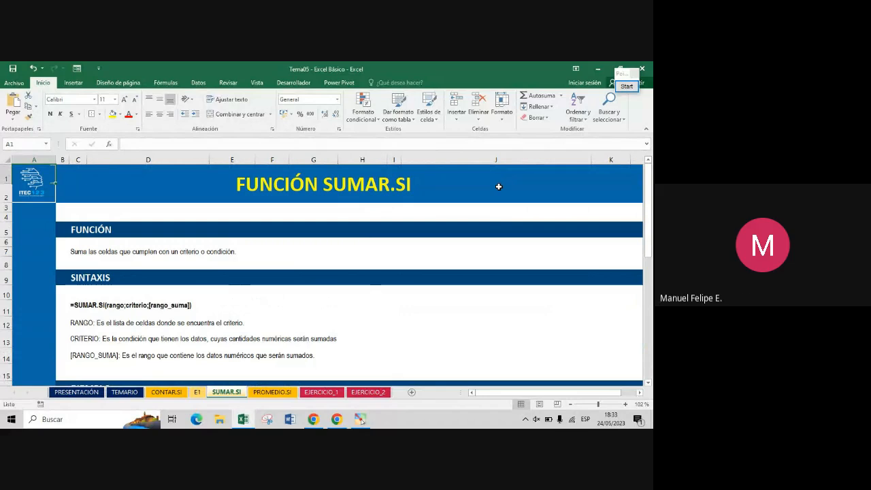
# - Go back to the teachers' salary example and open the K24 formula to examine its criterion and ranges
pyautogui.press('Down')
pyautogui.press('Right')
pyautogui.hotkey('ctrl', 'Down')
pyautogui.press('Right')
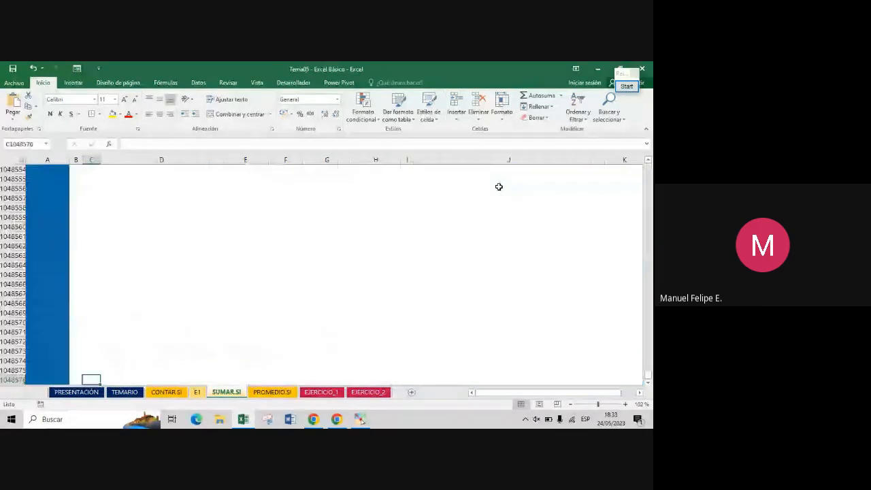
pyautogui.hotkey('ctrl', 'Up')
pyautogui.press('Right')
pyautogui.press('Right')
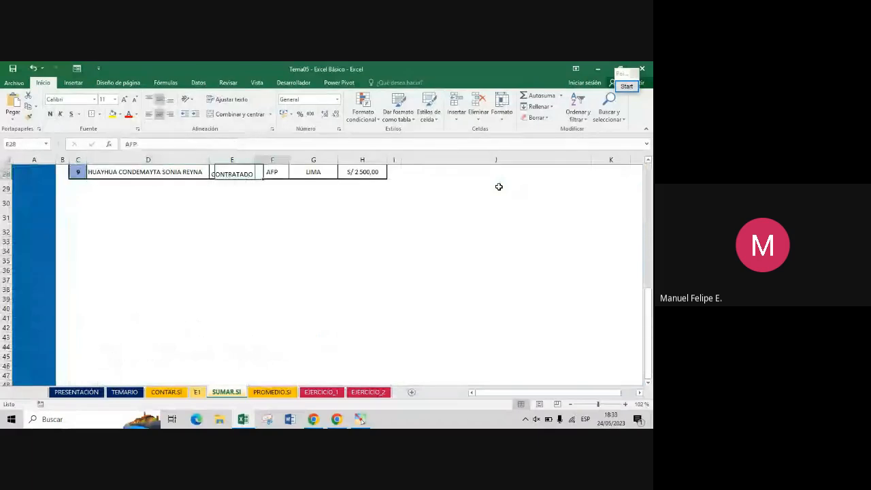
pyautogui.press('Right')
pyautogui.press('Right')
pyautogui.press('Right')
pyautogui.press('Right')
pyautogui.press('Right')
pyautogui.press('Right')
pyautogui.press('Right')
pyautogui.press('Right')
pyautogui.press('Right')
pyautogui.press('Right')
pyautogui.press('Right')
pyautogui.press('Up')
pyautogui.press('Up')
pyautogui.press('Up')
pyautogui.press('Up')
pyautogui.press('Up')
pyautogui.press('Up')
pyautogui.press('Up')
pyautogui.press('Up')
pyautogui.press('Up')
pyautogui.press('Up')
pyautogui.press('Up')
pyautogui.press('Up')
pyautogui.press('Up')
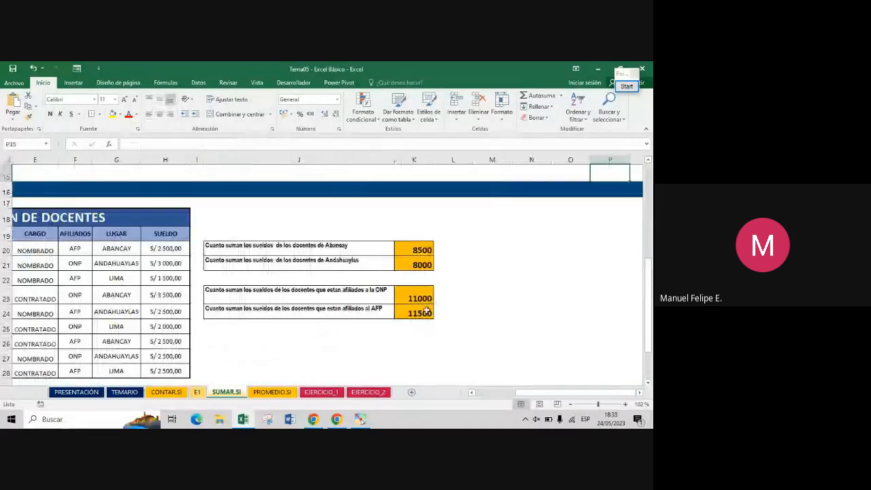
pyautogui.click(427, 311)
pyautogui.doubleClick(427, 310)
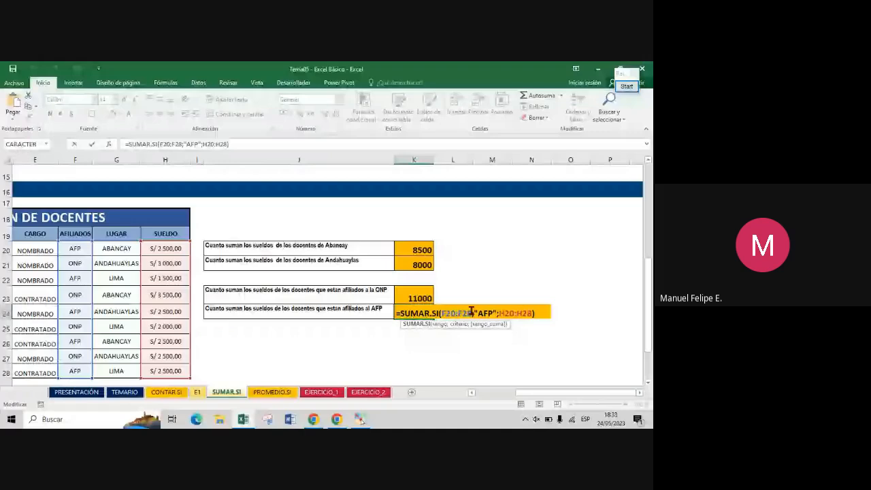
pyautogui.press('Escape')
pyautogui.click(197, 144)
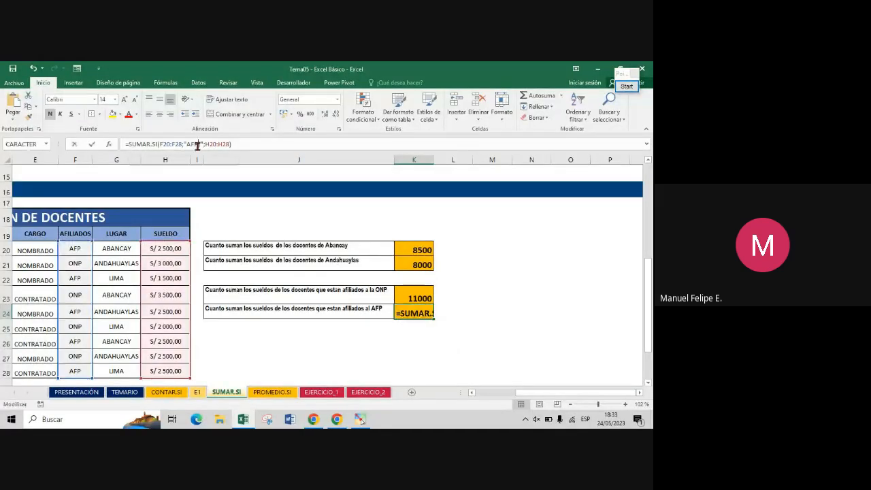
pyautogui.press('BackSpace')
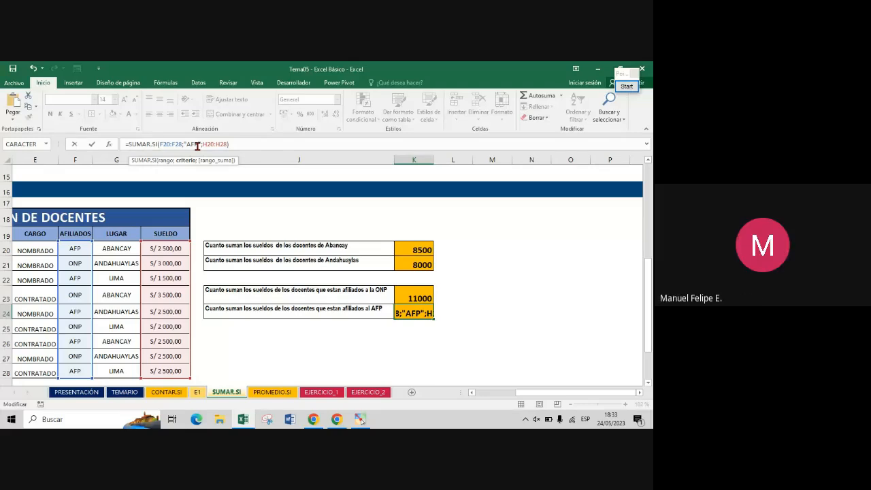
pyautogui.click(233, 146)
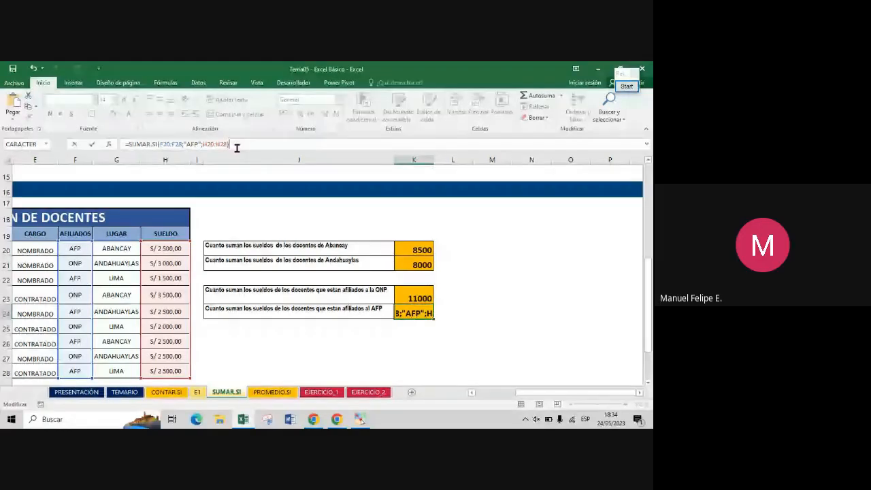
# - Copy the whole K24 formula, switch to the Google Meet call and send it as a chat message
pyautogui.moveTo(123, 145); pyautogui.dragTo(139, 144)
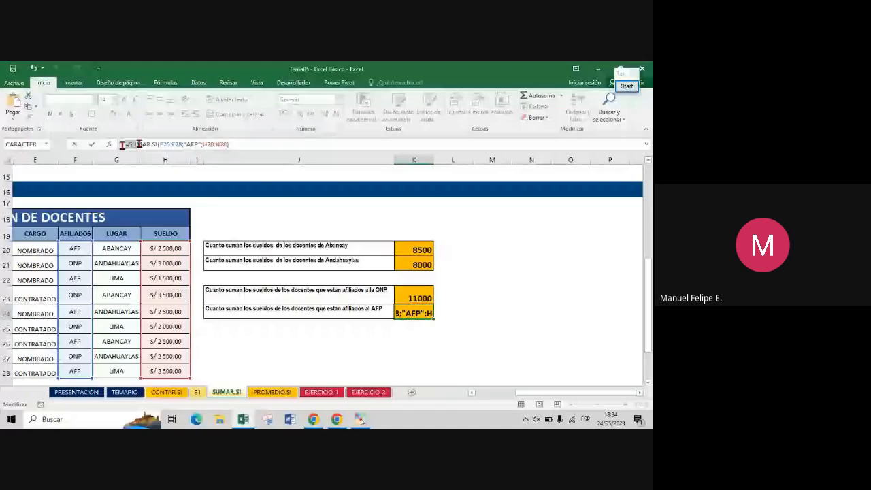
pyautogui.moveTo(139, 145); pyautogui.dragTo(231, 148)
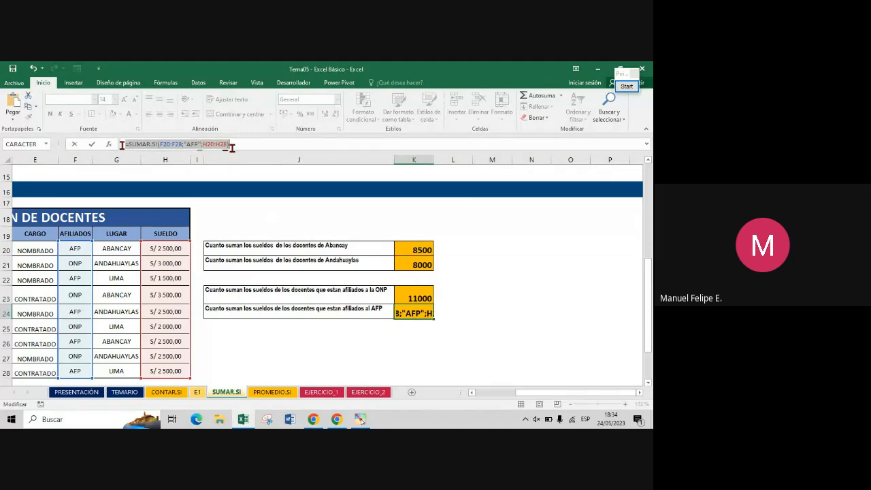
pyautogui.press('Return')
pyautogui.hotkey('alt', 'Tab')
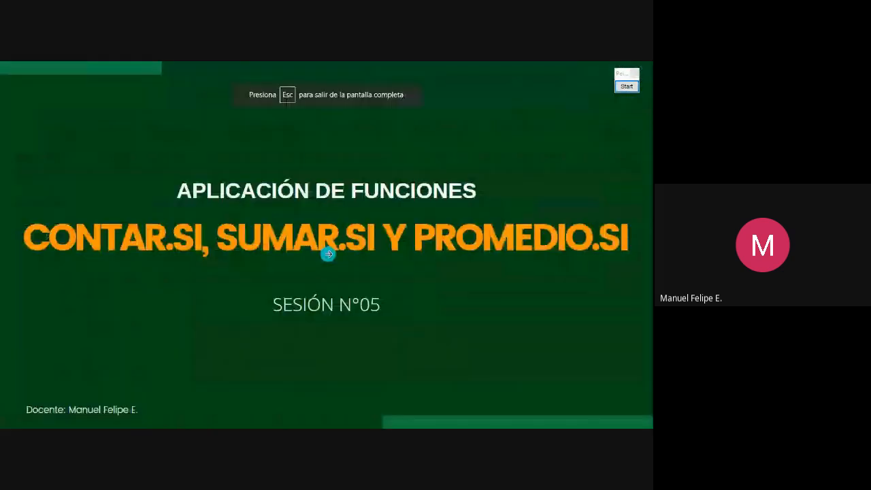
pyautogui.press('Escape')
pyautogui.click(80, 69)
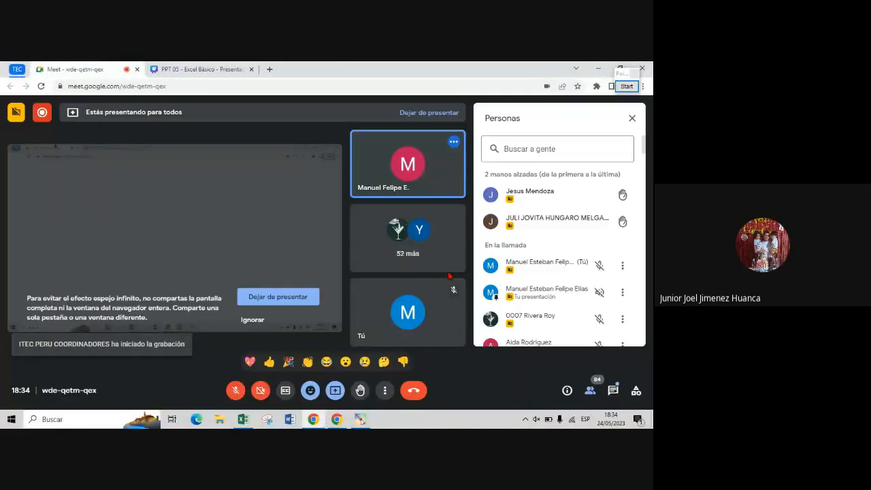
pyautogui.click(613, 391)
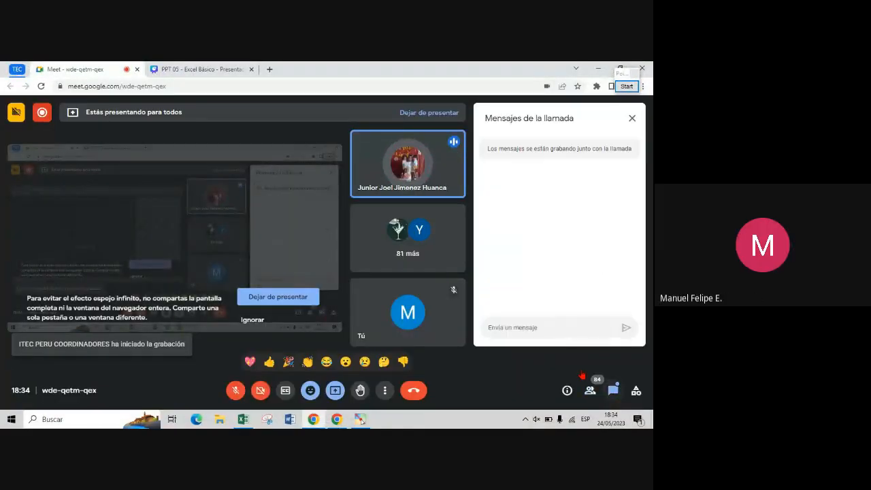
pyautogui.click(554, 325)
pyautogui.write('=SUMAR.SI(F20:F28,"AFP",H20:H28)')
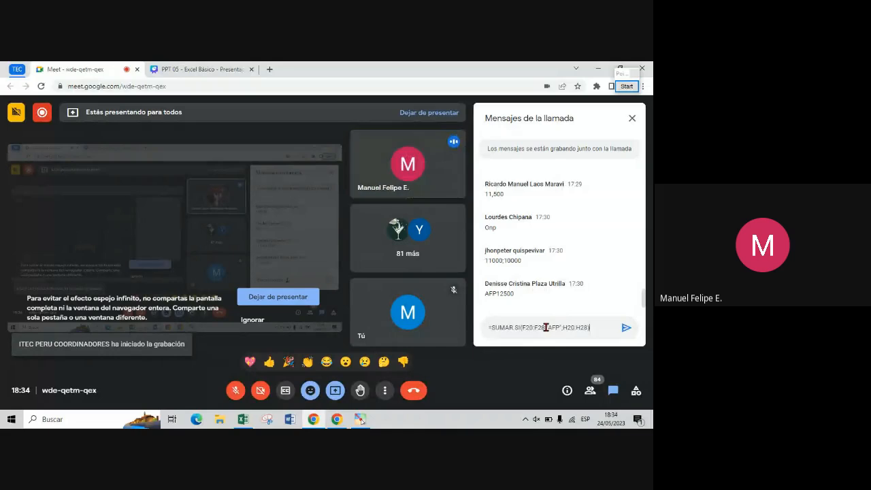
pyautogui.press('Return')
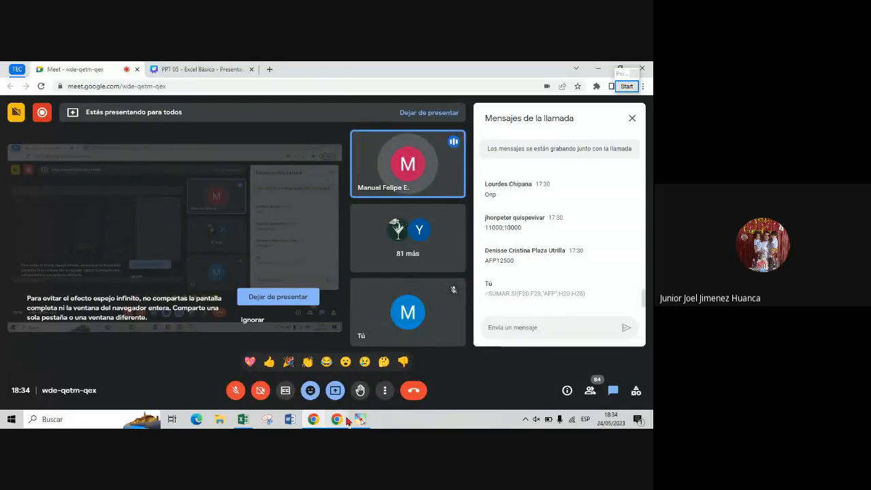
# - Return to Excel to recheck the "AFP" criterion in the K24 formula, and open the PROMEDIO.SI sheet
pyautogui.click(243, 420)
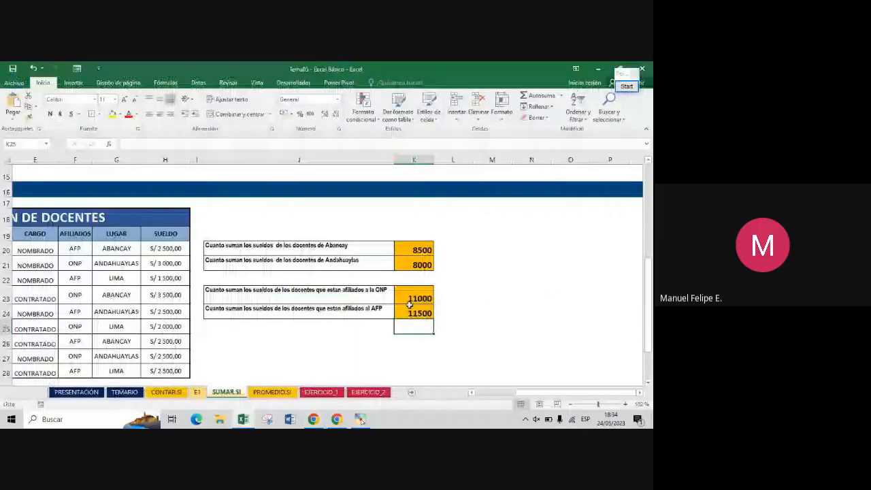
pyautogui.click(414, 314)
pyautogui.doubleClick(414, 315)
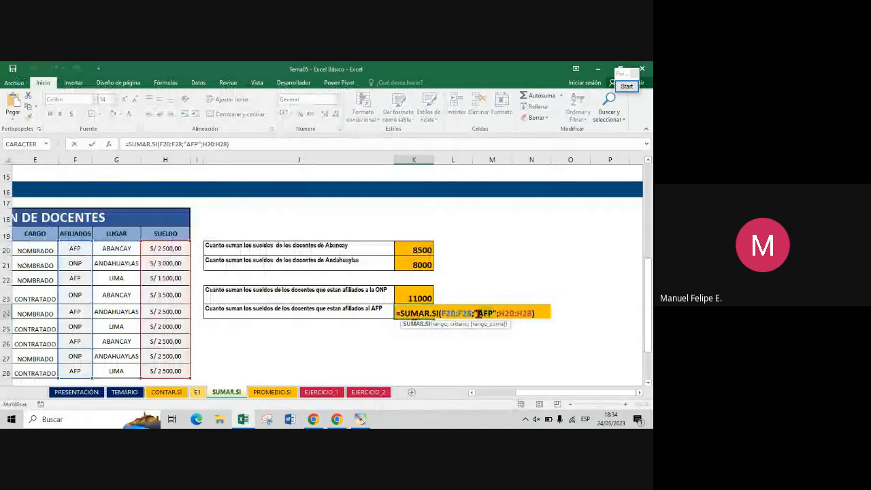
pyautogui.press('Return')
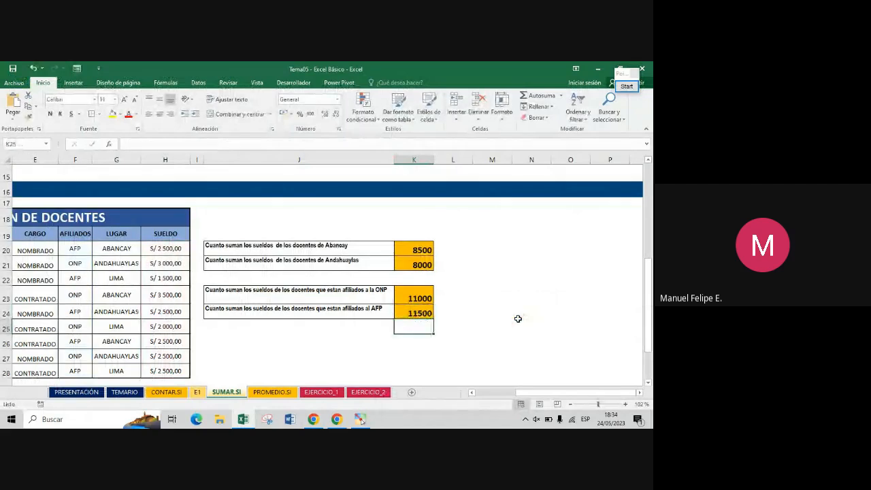
pyautogui.press('Up')
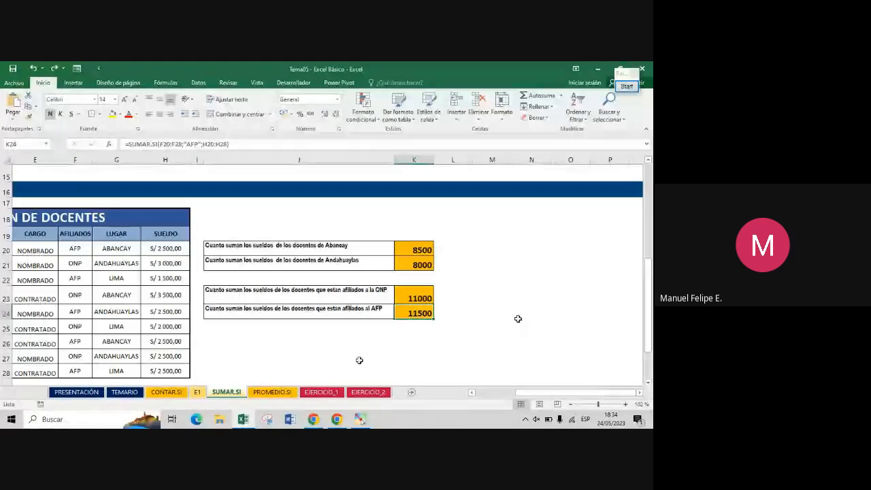
pyautogui.click(288, 394)
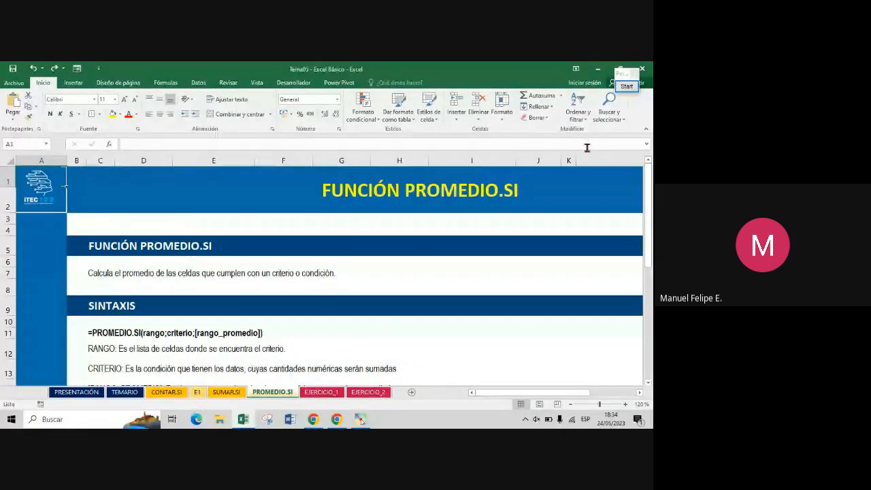
pyautogui.click(627, 86)
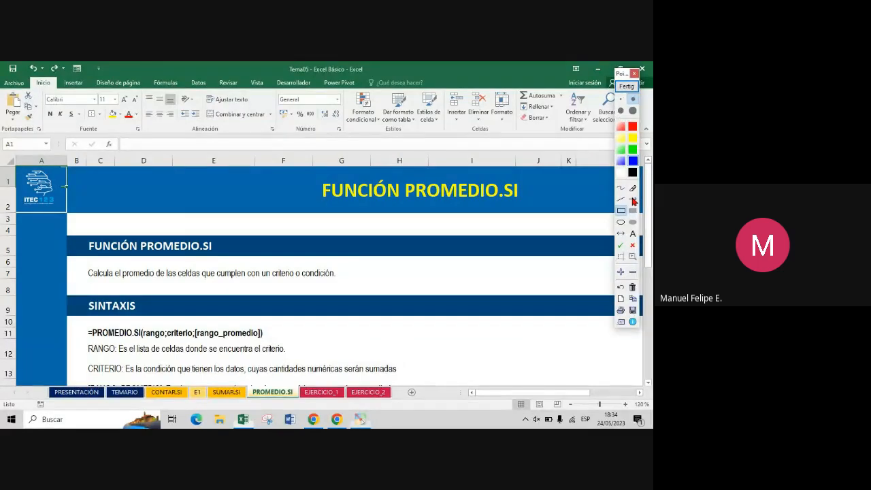
pyautogui.moveTo(492, 169)
pyautogui.mouseDown()
pyautogui.moveTo(314, 313)
pyautogui.moveTo(313, 344)
pyautogui.mouseUp()
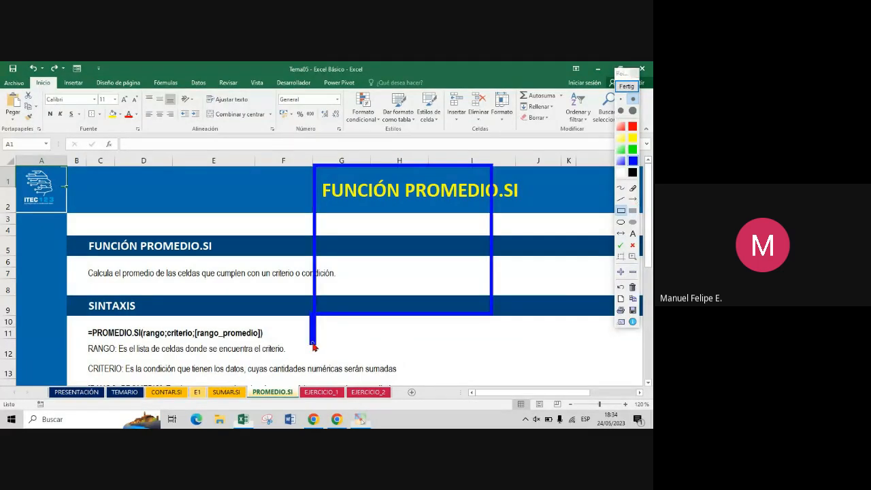
pyautogui.click(633, 99)
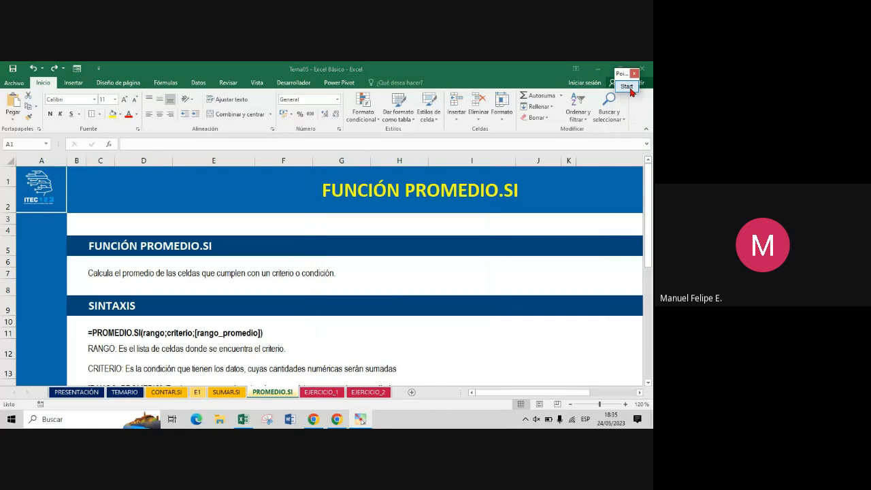
# - Draw a red on-screen arrow pointing to the PROMEDIO.SI sheet name, and close the annotation mode
pyautogui.click(627, 87)
pyautogui.click(633, 199)
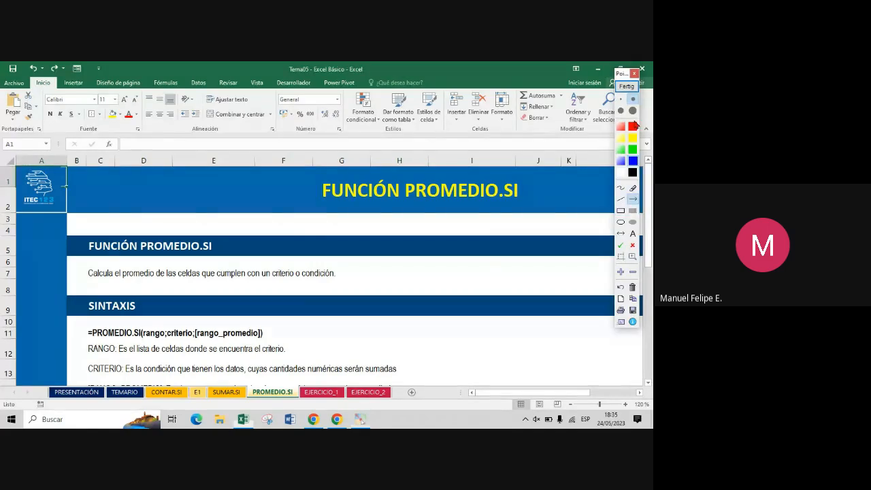
pyautogui.moveTo(516, 121)
pyautogui.mouseDown()
pyautogui.moveTo(269, 334)
pyautogui.moveTo(258, 397)
pyautogui.moveTo(277, 387)
pyautogui.mouseUp()
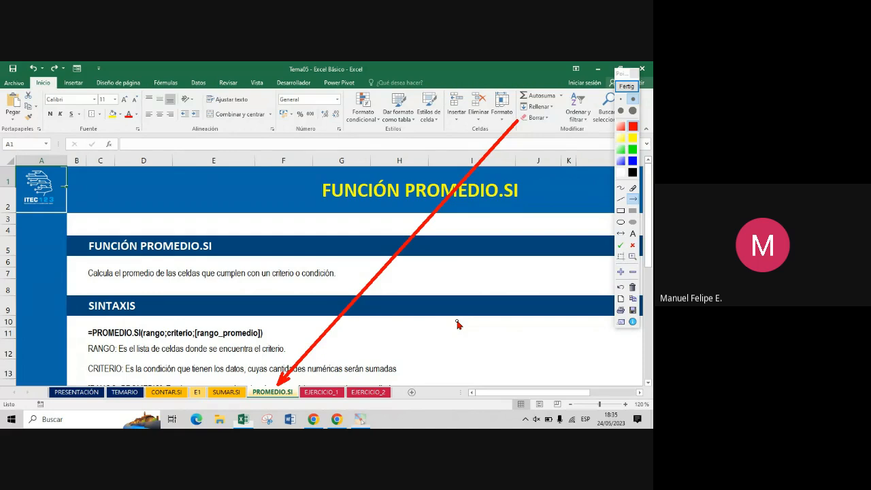
pyautogui.click(626, 87)
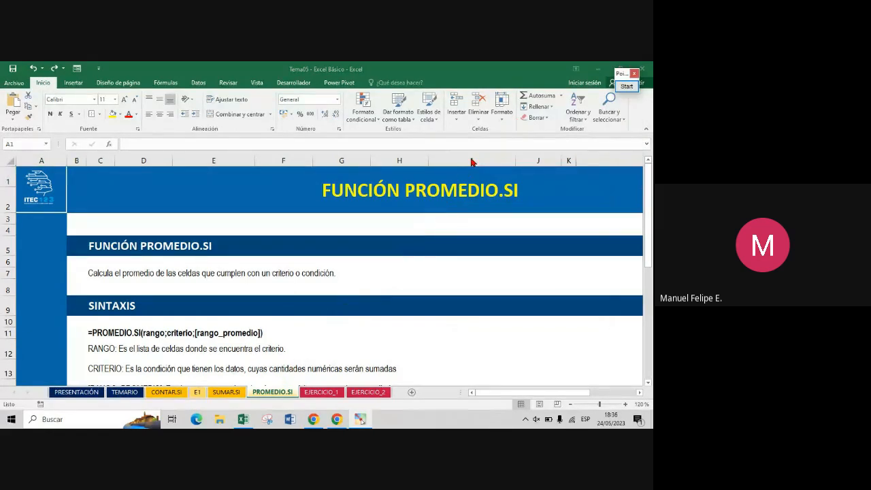
# - Review the PROMEDIO.SI description and syntax section down to the first row of the example table
pyautogui.click(5, 250)
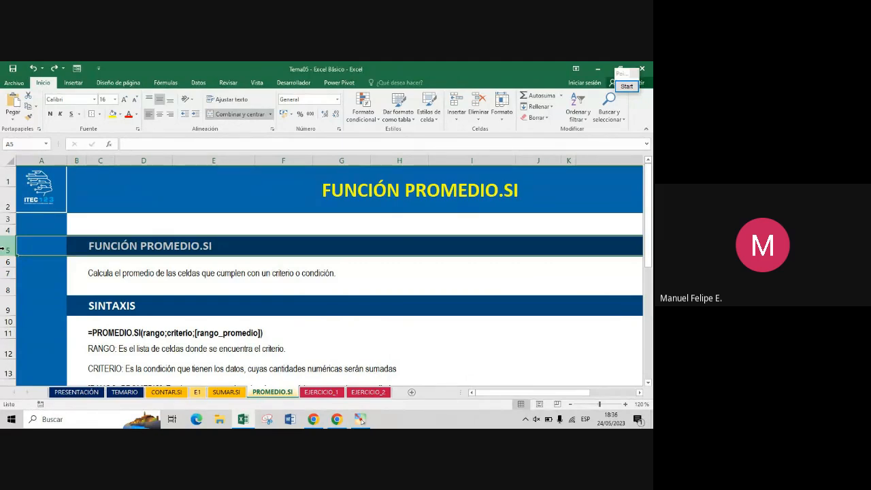
pyautogui.press('Down')
pyautogui.press('Down')
pyautogui.press('Down')
pyautogui.press('Down')
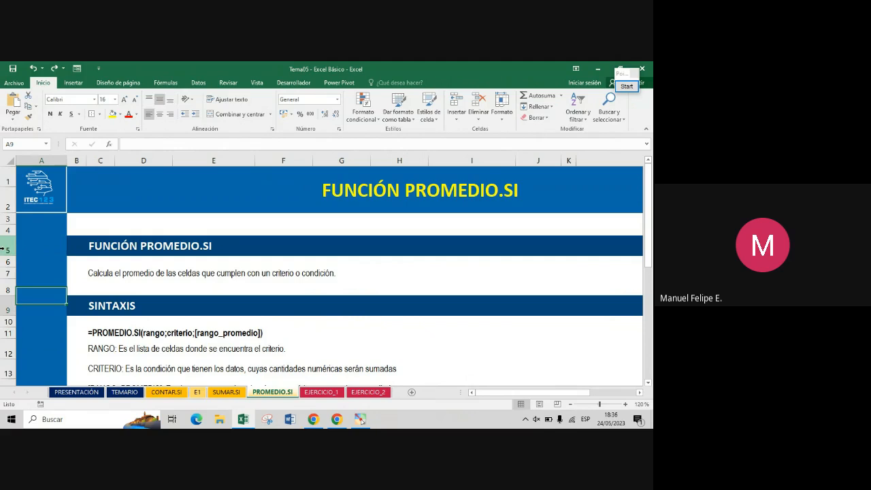
pyautogui.press('Down')
pyautogui.press('Down')
pyautogui.press('Down')
pyautogui.press('Down')
pyautogui.press('Down')
pyautogui.press('Down')
pyautogui.press('Down')
pyautogui.press('Down')
pyautogui.press('Down')
pyautogui.press('Down')
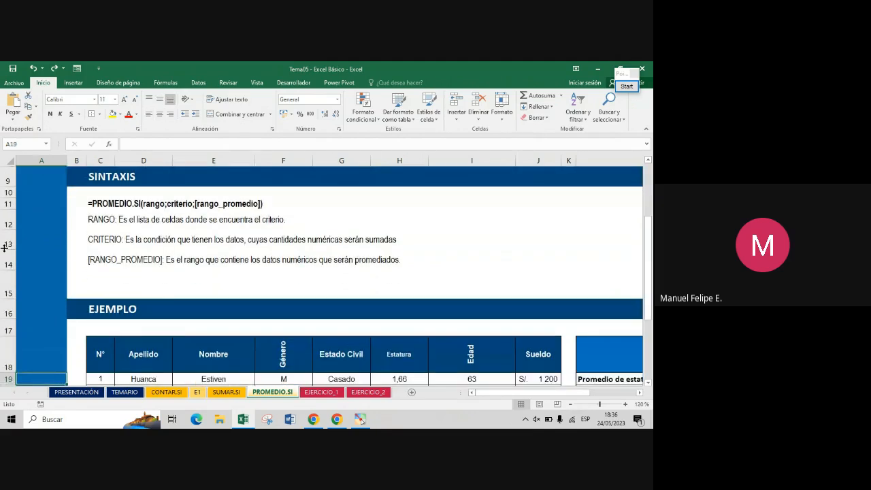
# - Underline "rango" and "encuentra el criterio" in red, and "criterio" and "condición" in blue, in the PROMEDIO.SI syntax section
pyautogui.click(627, 86)
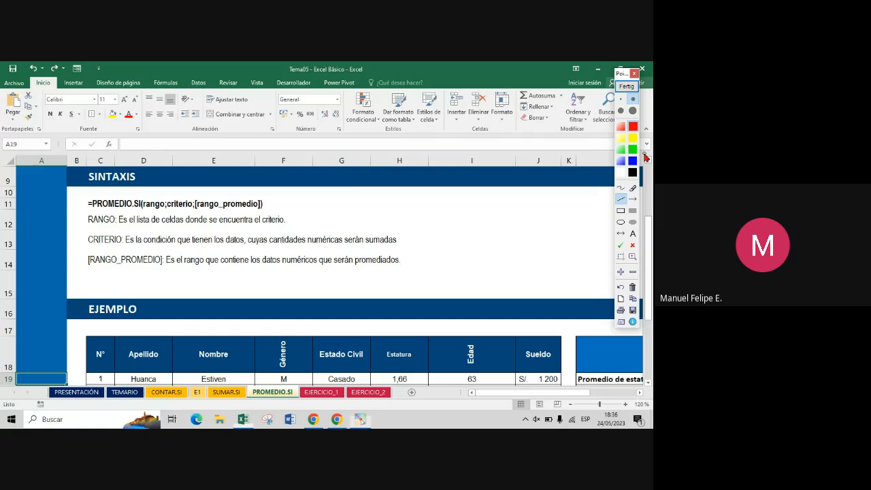
pyautogui.moveTo(145, 197); pyautogui.dragTo(161, 197)
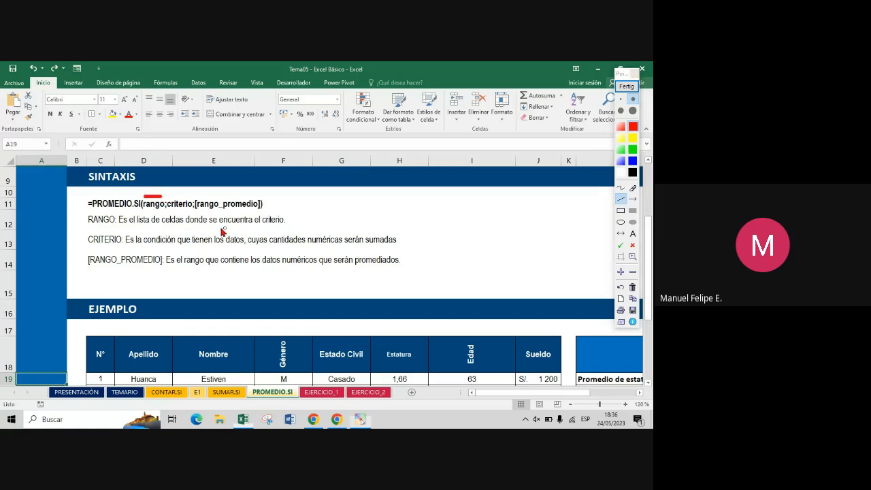
pyautogui.moveTo(212, 224); pyautogui.dragTo(285, 228)
pyautogui.click(633, 160)
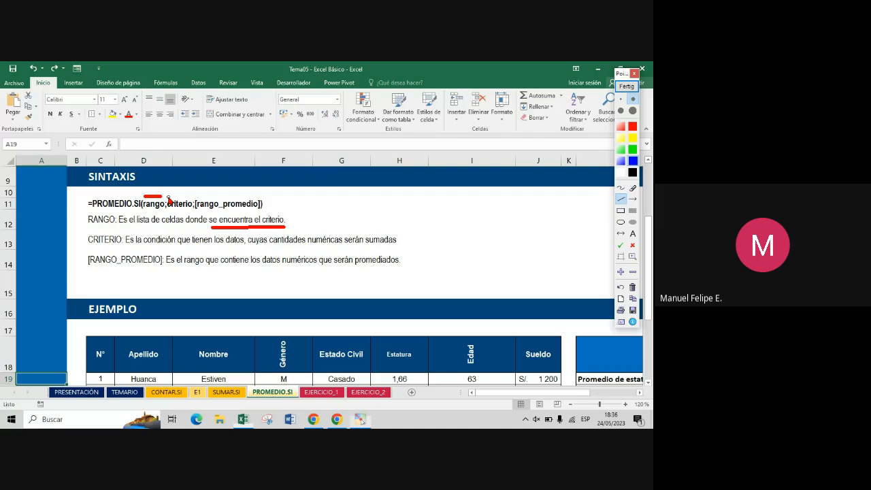
pyautogui.moveTo(167, 197); pyautogui.dragTo(192, 197)
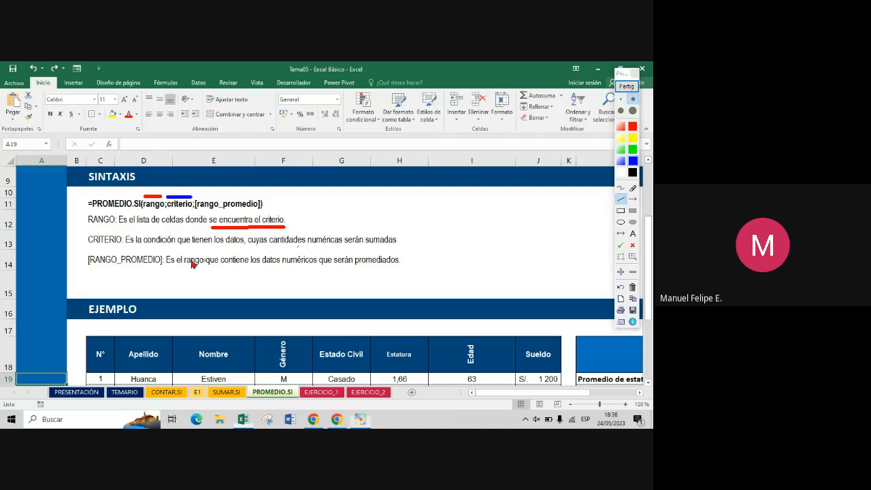
pyautogui.moveTo(140, 247); pyautogui.dragTo(181, 246)
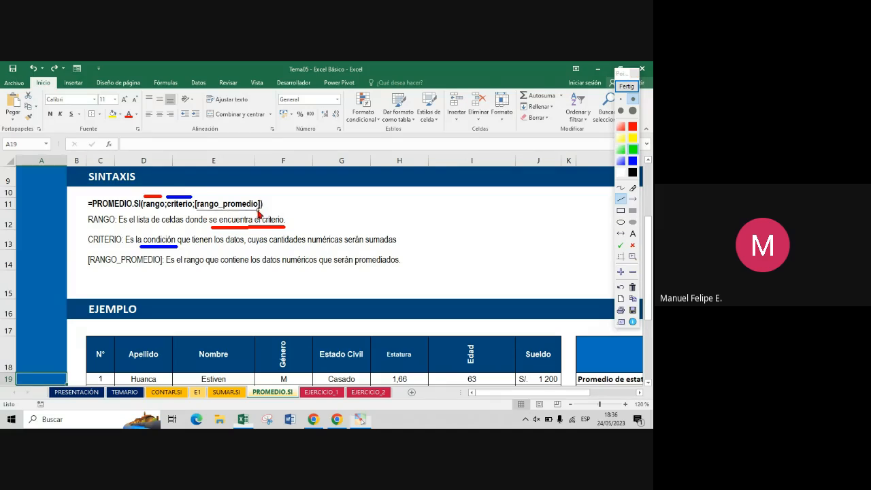
# - Underline "[rango_promedio]" and "contiene los datos numéricos" in green in the syntax section, and close the annotation mode
pyautogui.moveTo(263, 210); pyautogui.dragTo(195, 210)
pyautogui.moveTo(225, 269); pyautogui.dragTo(318, 270)
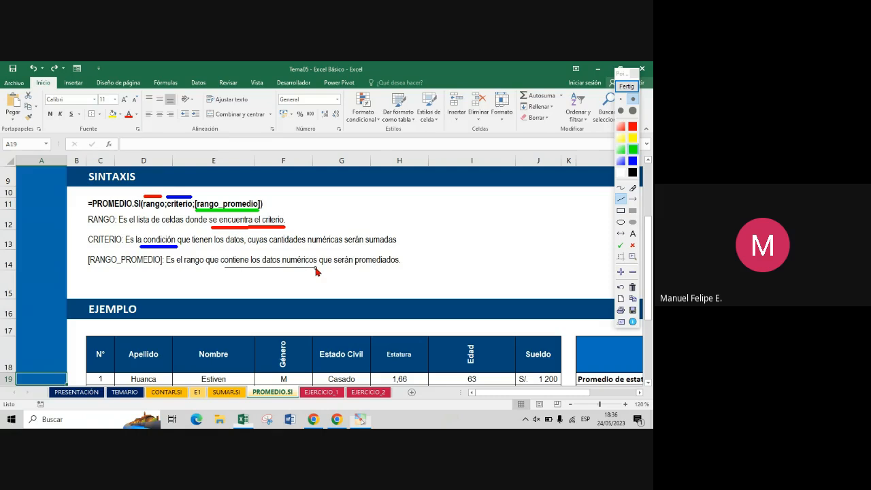
pyautogui.moveTo(315, 269); pyautogui.dragTo(316, 267)
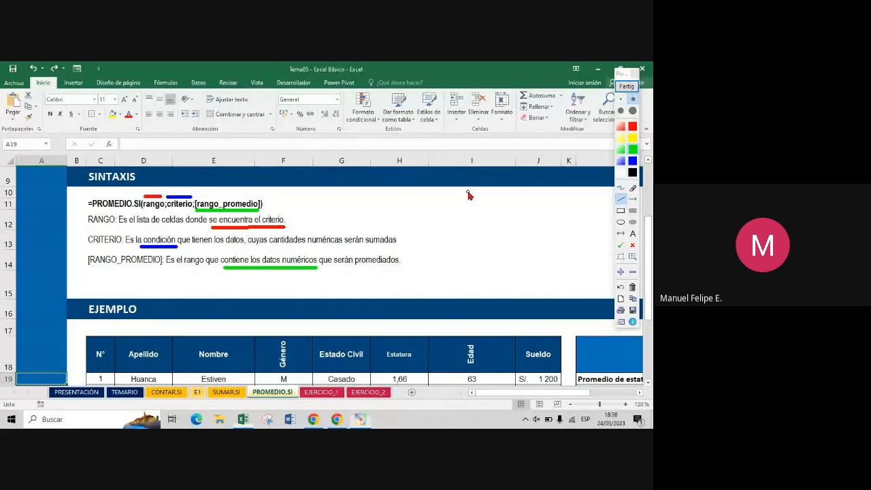
pyautogui.click(633, 74)
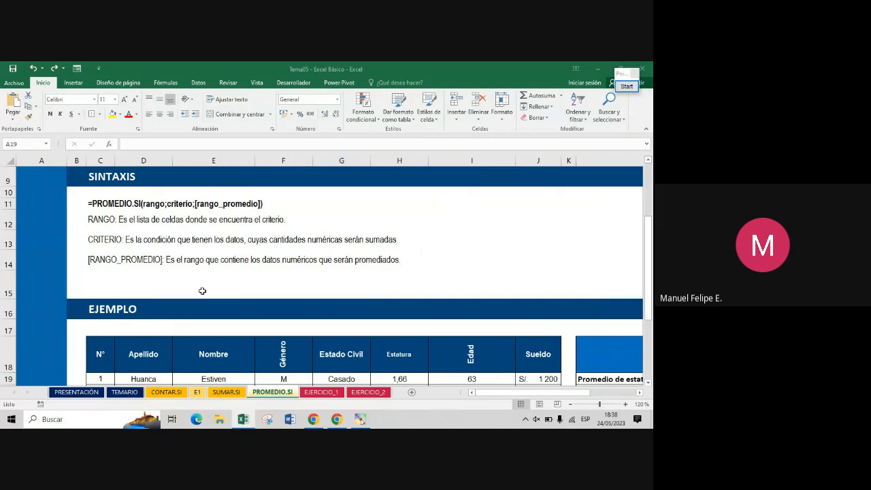
# - Bring the EJEMPLO data table and the Informes table into view together to examine them
pyautogui.press('Down')
pyautogui.press('Down')
pyautogui.press('Down')
pyautogui.press('Down')
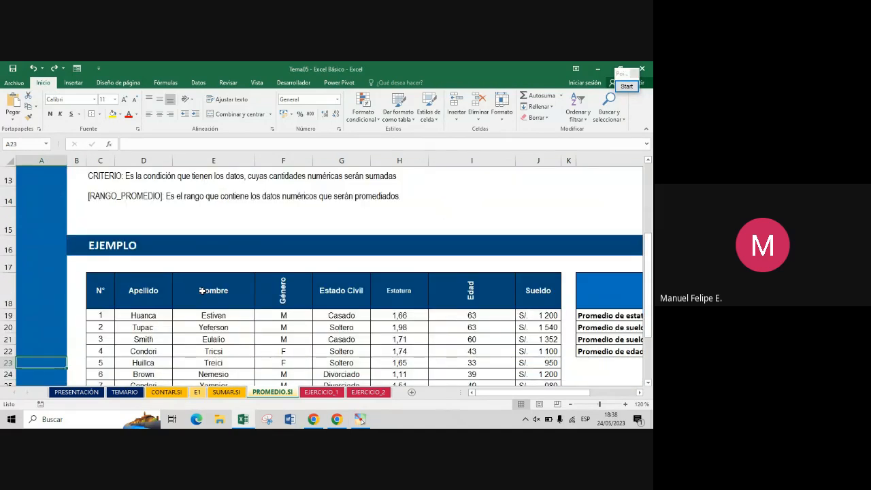
pyautogui.press('Down')
pyautogui.press('Down')
pyautogui.press('Down')
pyautogui.press('Down')
pyautogui.press('Down')
pyautogui.press('Down')
pyautogui.press('Down')
pyautogui.scroll(-2, 369, 339)
pyautogui.scroll(-1, 369, 339)
pyautogui.moveTo(649, 253); pyautogui.dragTo(649, 274)
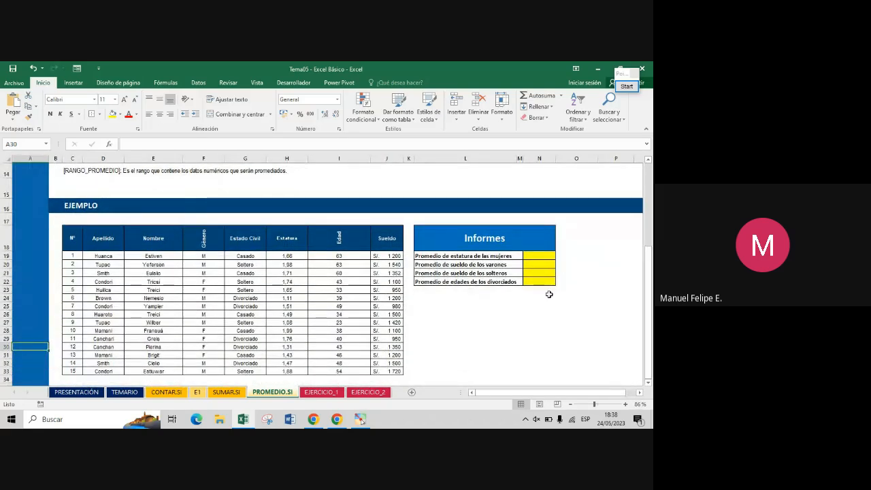
pyautogui.scroll(1, 632, 293)
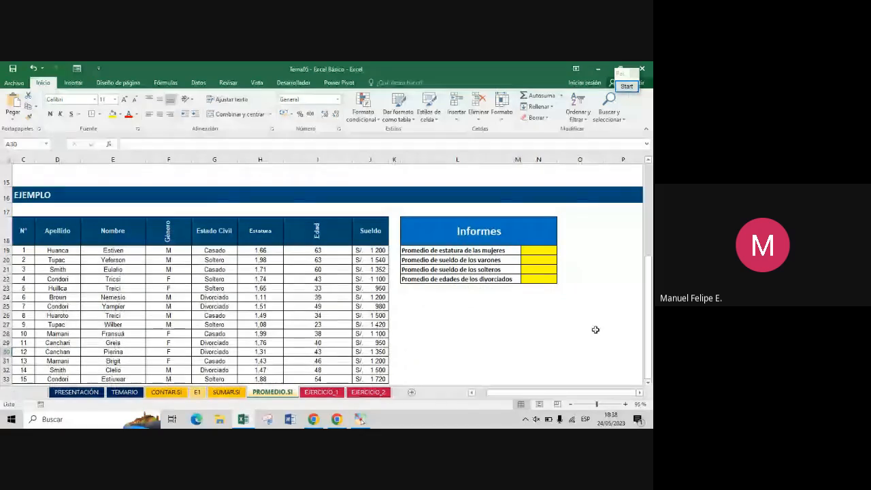
pyautogui.scroll(1, 520, 353)
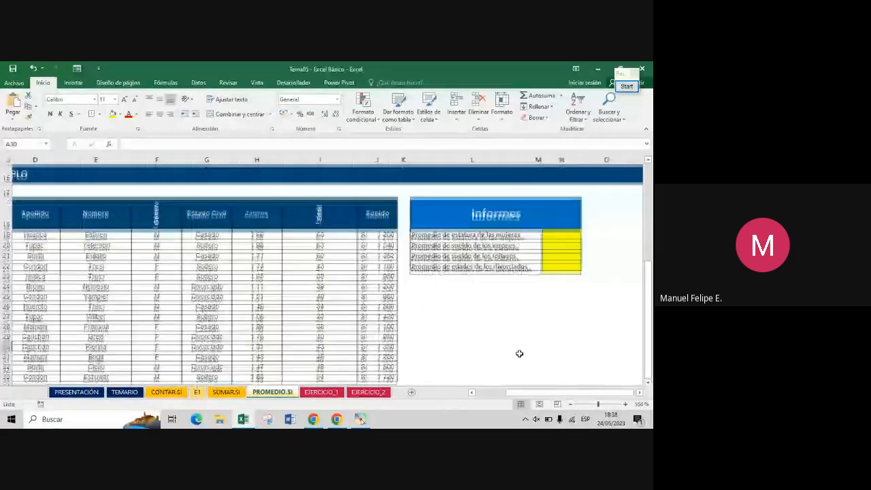
# - Go through the example table's columns, from N° and Apellido to Género, Estado Civil, Estatura and Edad
pyautogui.click(282, 209)
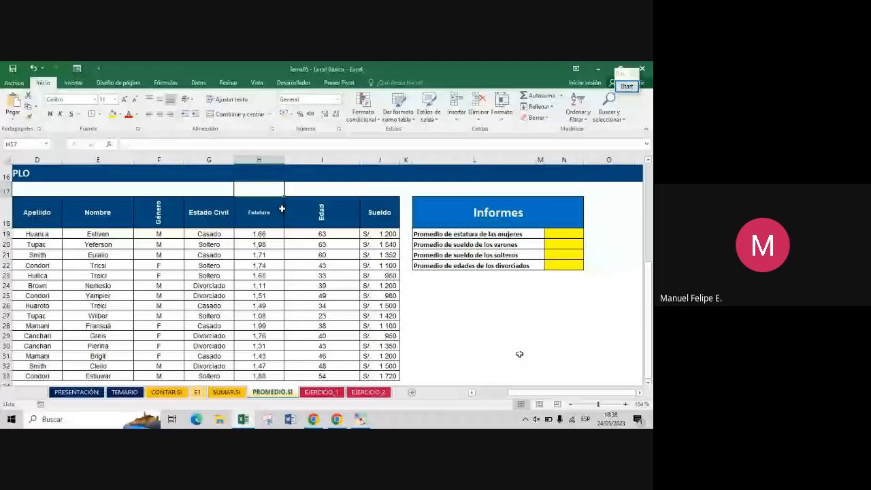
pyautogui.click(41, 174)
pyautogui.click(41, 221)
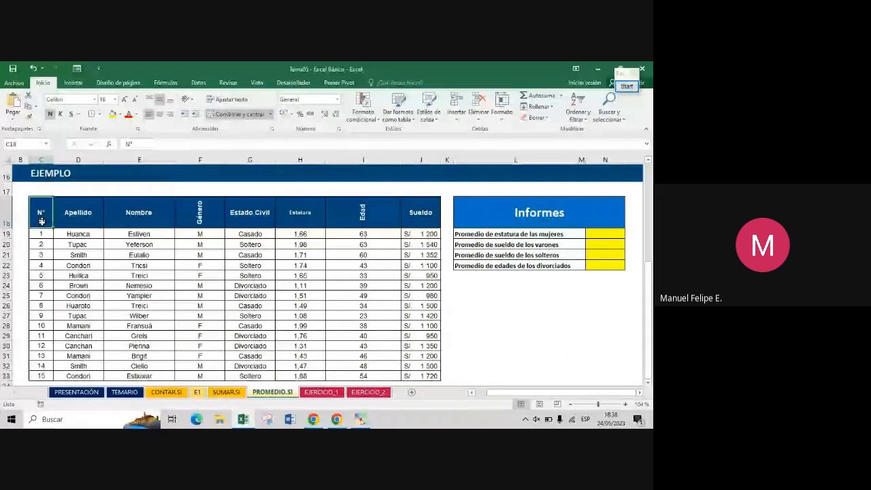
pyautogui.moveTo(78, 212); pyautogui.dragTo(88, 293)
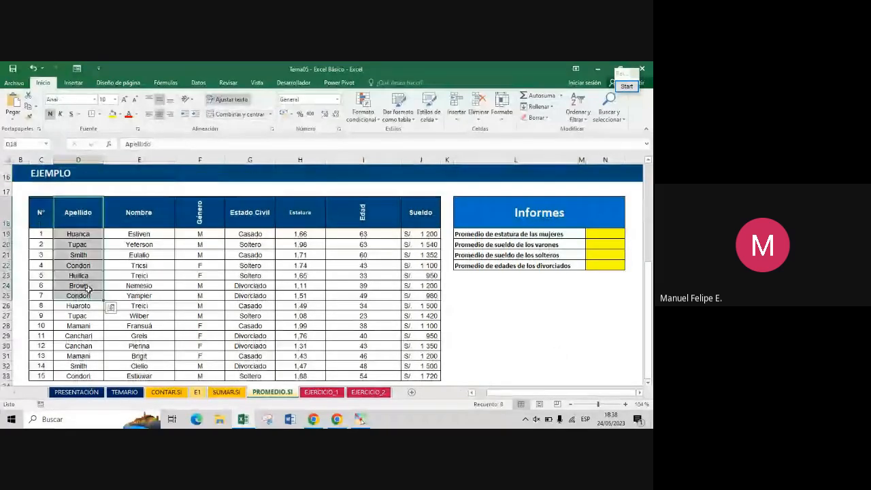
pyautogui.click(235, 223)
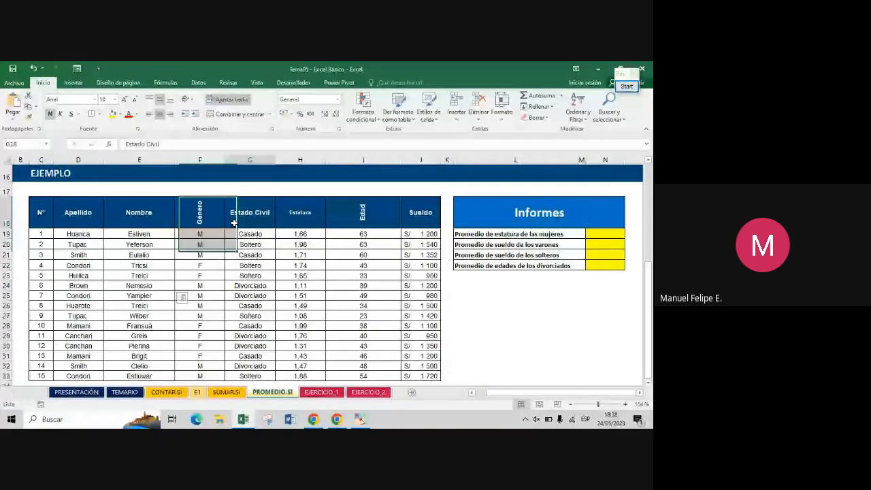
pyautogui.moveTo(300, 212); pyautogui.dragTo(300, 286)
pyautogui.moveTo(359, 208); pyautogui.dragTo(363, 316)
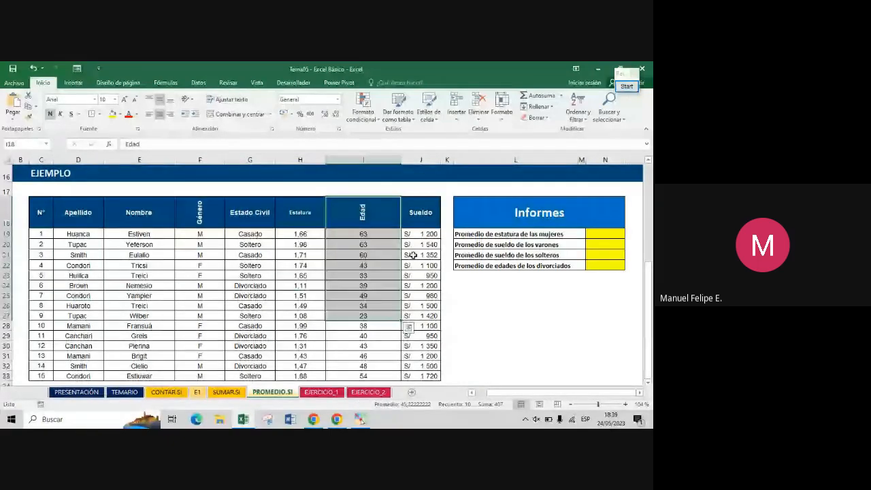
# - Review the four averages requested in the Informes table and select cell N19 for the women's average height
pyautogui.moveTo(538, 212); pyautogui.dragTo(600, 268)
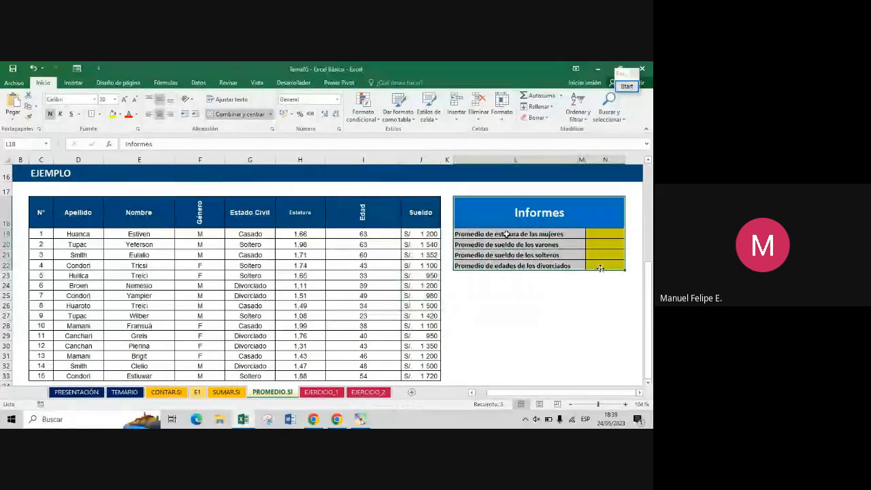
pyautogui.click(546, 234)
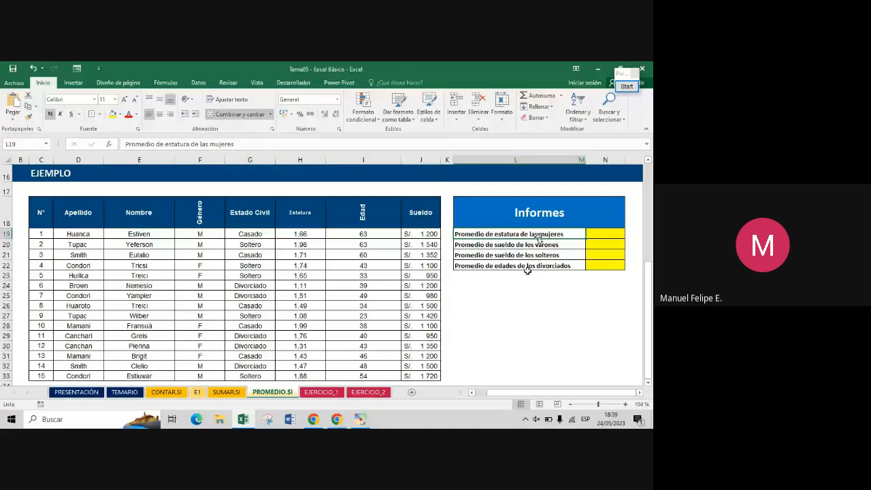
pyautogui.click(591, 235)
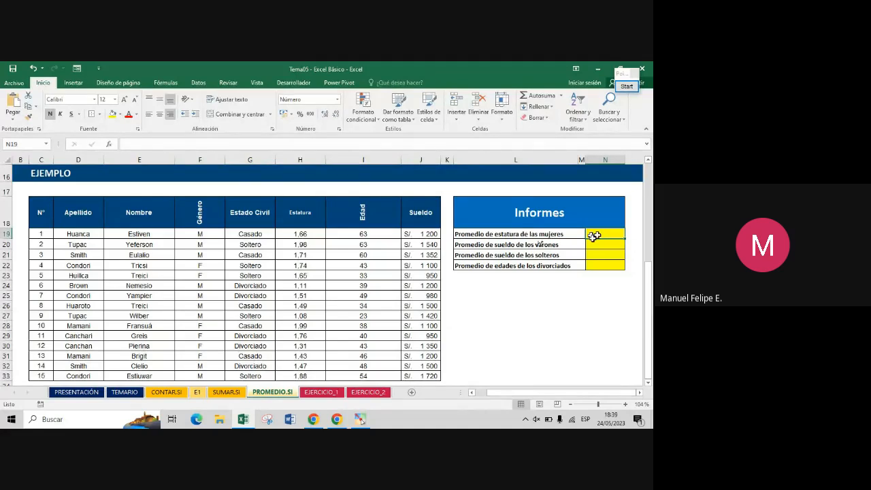
pyautogui.moveTo(595, 235); pyautogui.dragTo(551, 266)
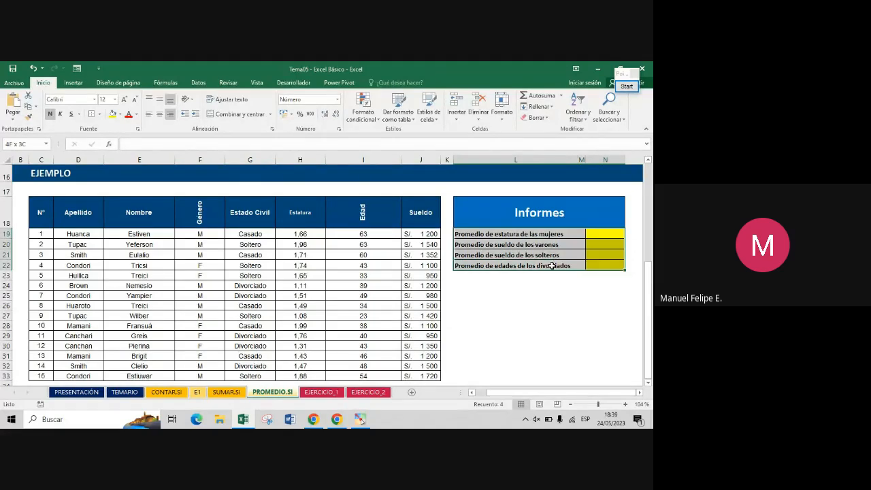
pyautogui.click(597, 238)
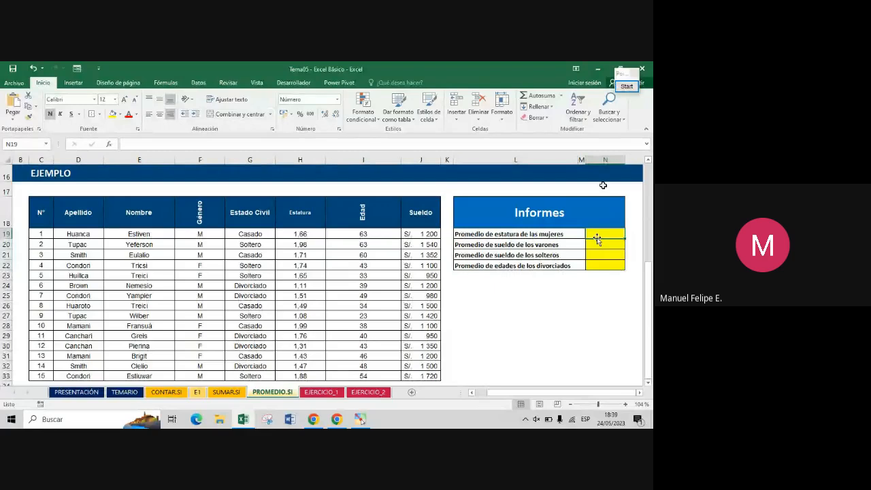
# - Underline "mujeres" in the first Informes row in red, with a line rising from it into the table's header
pyautogui.click(624, 88)
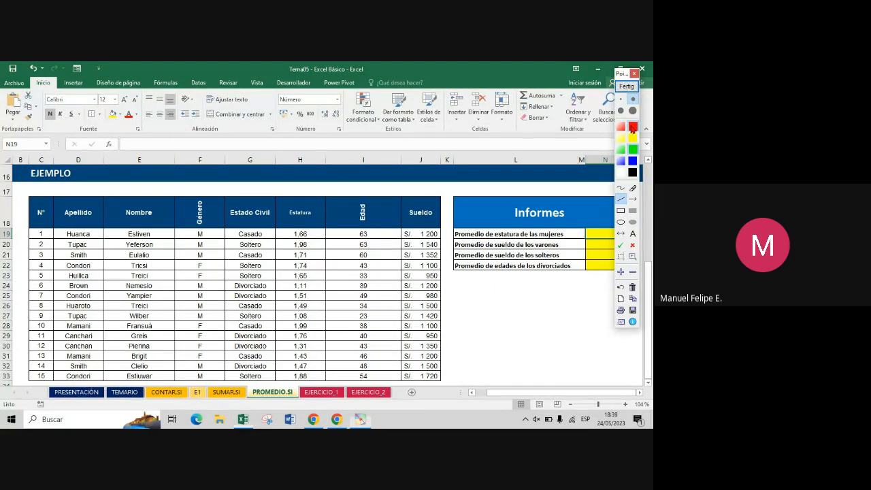
pyautogui.click(632, 128)
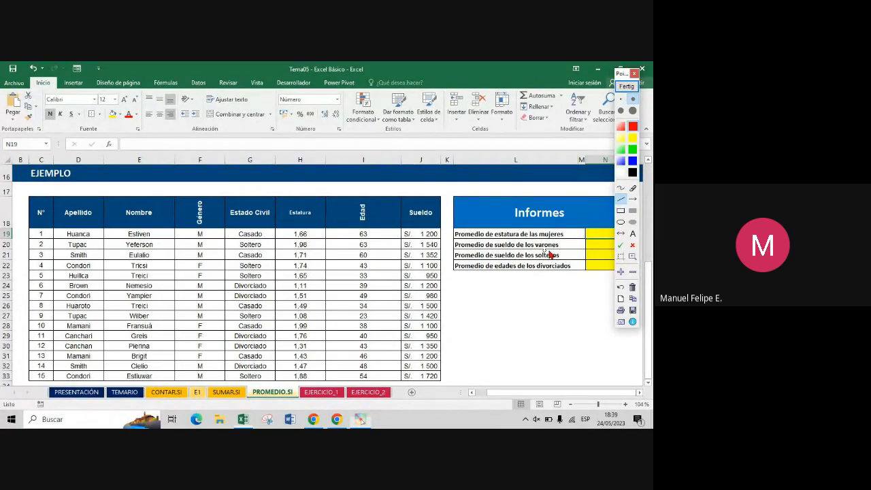
pyautogui.moveTo(543, 241)
pyautogui.mouseDown()
pyautogui.moveTo(570, 243)
pyautogui.moveTo(580, 218)
pyautogui.mouseUp()
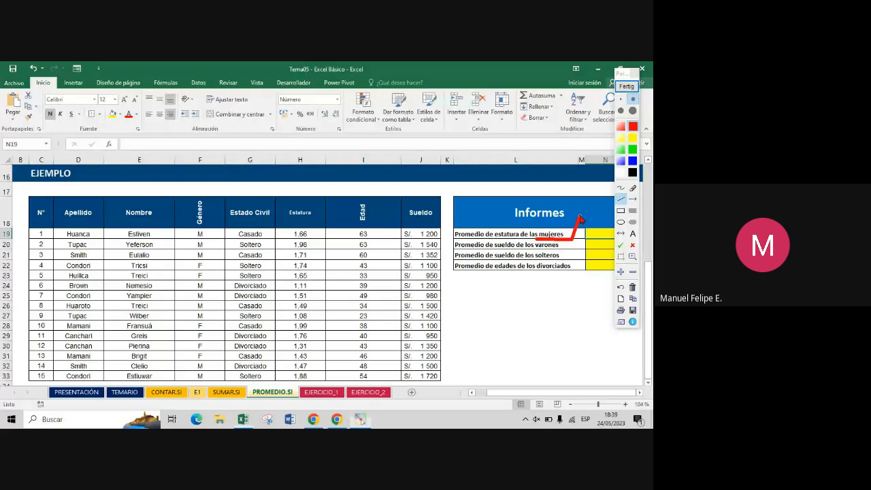
# - Add a red text annotation "F" in quotation marks at the upper end of the line from "mujeres"
pyautogui.click(634, 234)
pyautogui.click(585, 214)
pyautogui.write('"F"')
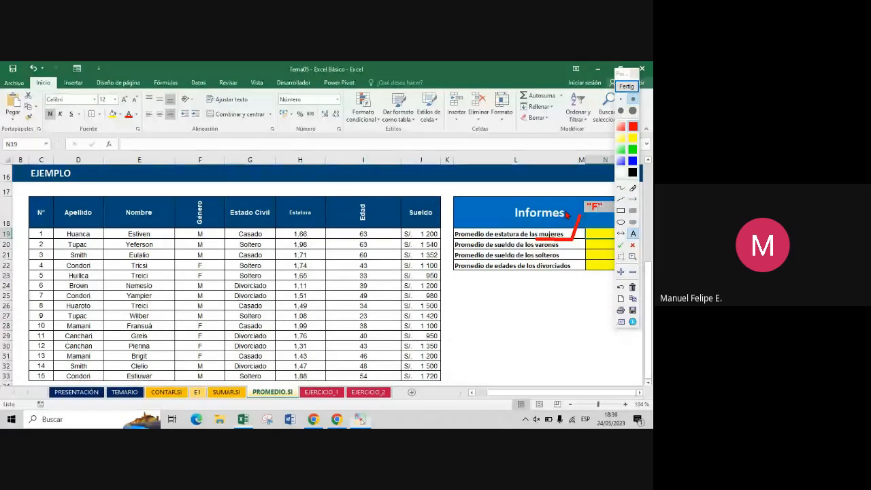
pyautogui.click(568, 198)
pyautogui.click(590, 211)
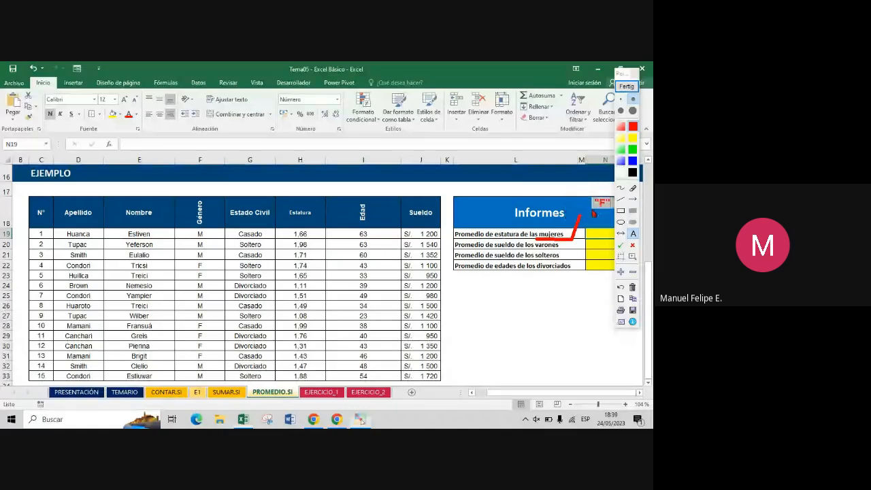
pyautogui.click(584, 212)
pyautogui.click(589, 229)
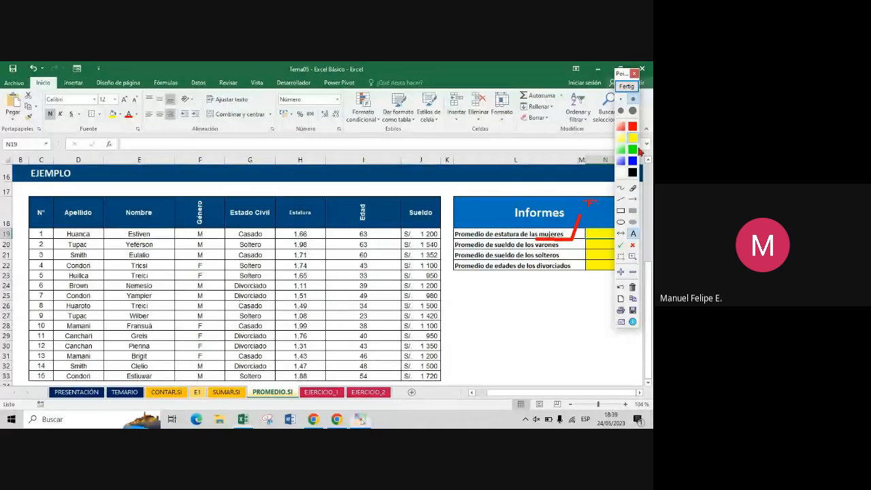
# - Frame the Género column's values with a yellow rectangle and add the yellow text label "rango" beside its header
pyautogui.click(621, 210)
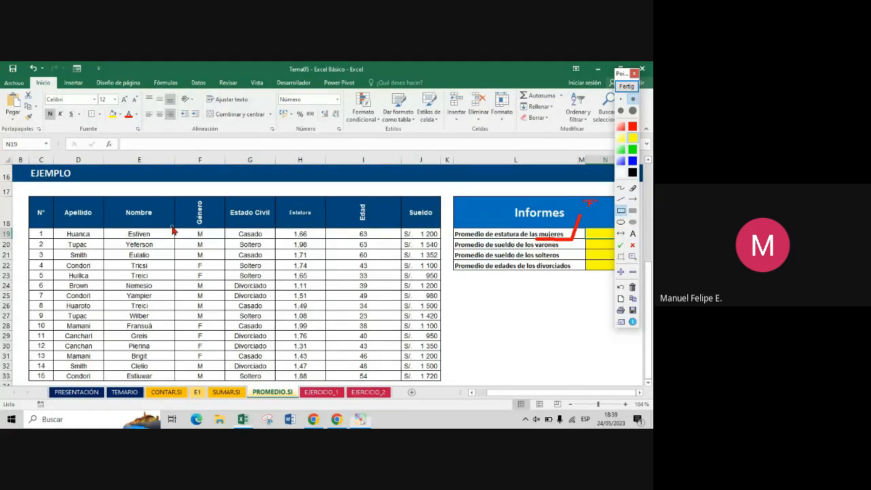
pyautogui.moveTo(174, 229)
pyautogui.mouseDown()
pyautogui.moveTo(218, 310)
pyautogui.moveTo(225, 381)
pyautogui.mouseUp()
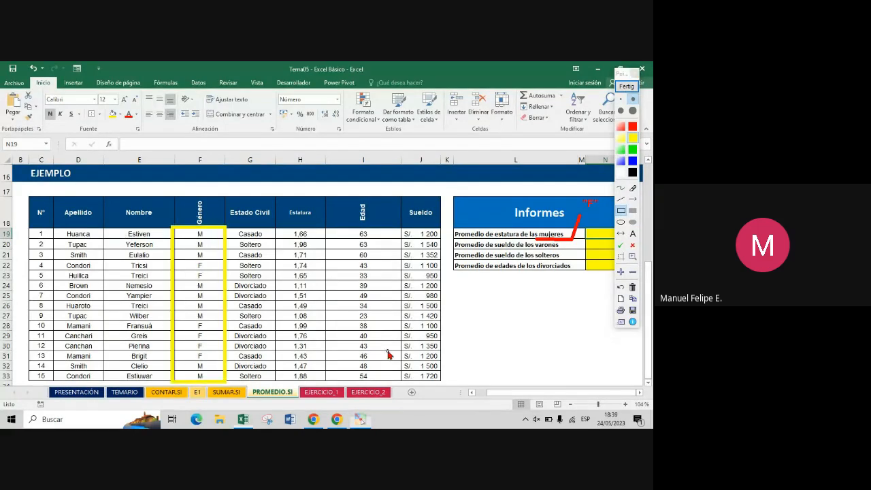
pyautogui.click(633, 233)
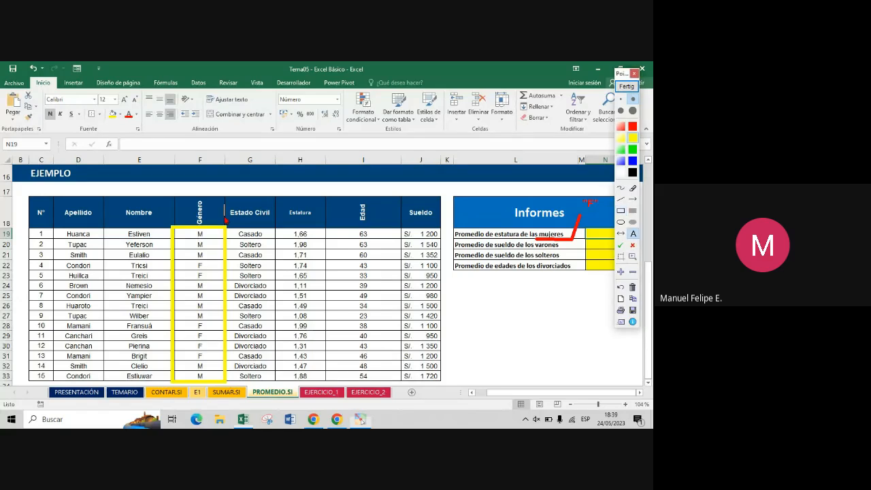
pyautogui.click(213, 218)
pyautogui.write('rang')
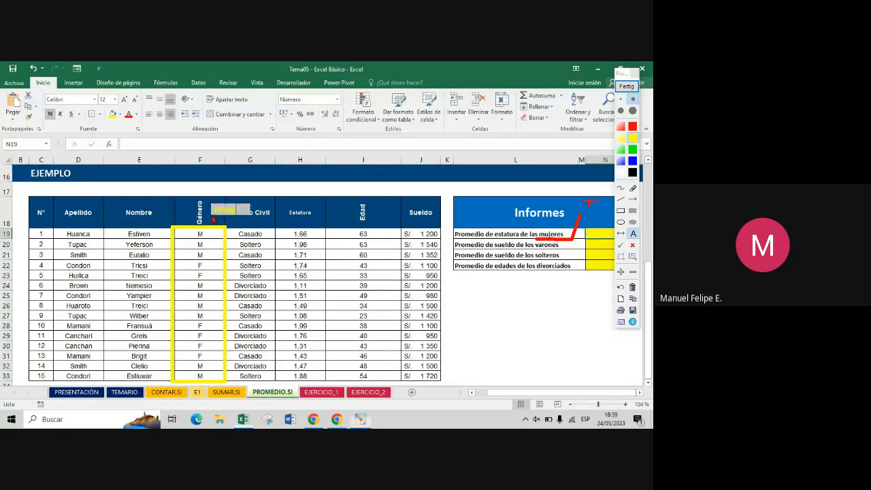
pyautogui.write('o')
pyautogui.click(292, 220)
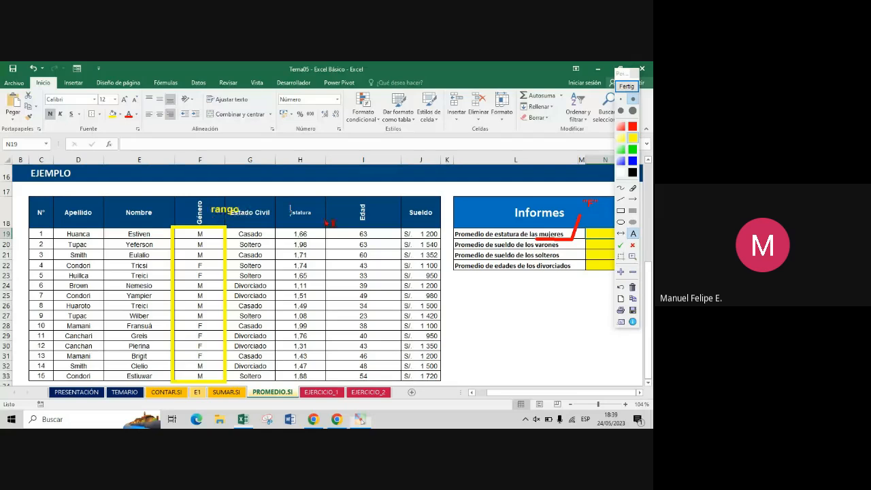
# - Frame the Estatura values with a green rectangle, label it "rango promedio" in green, and end the screen annotation
pyautogui.click(633, 166)
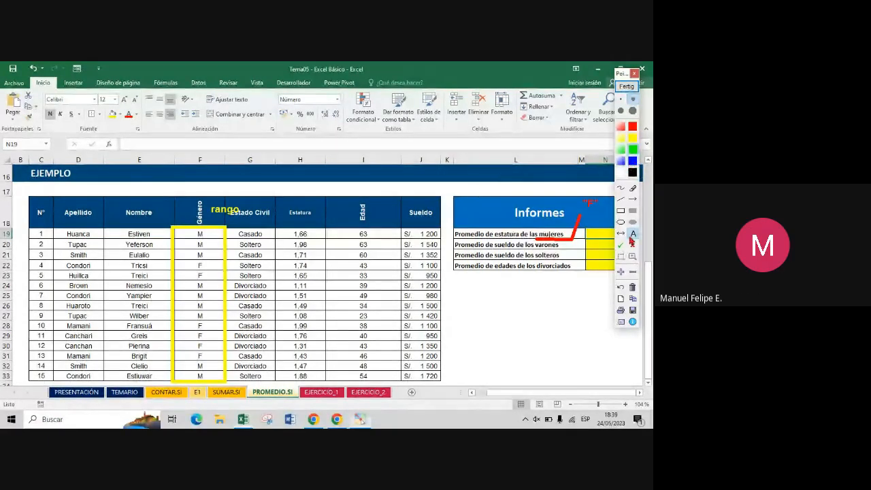
pyautogui.click(621, 210)
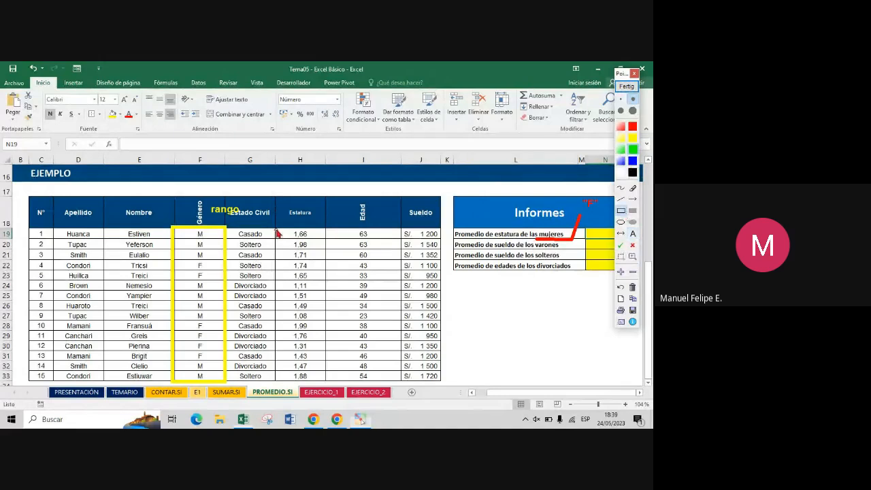
pyautogui.moveTo(277, 233)
pyautogui.mouseDown()
pyautogui.moveTo(346, 366)
pyautogui.moveTo(327, 382)
pyautogui.mouseUp()
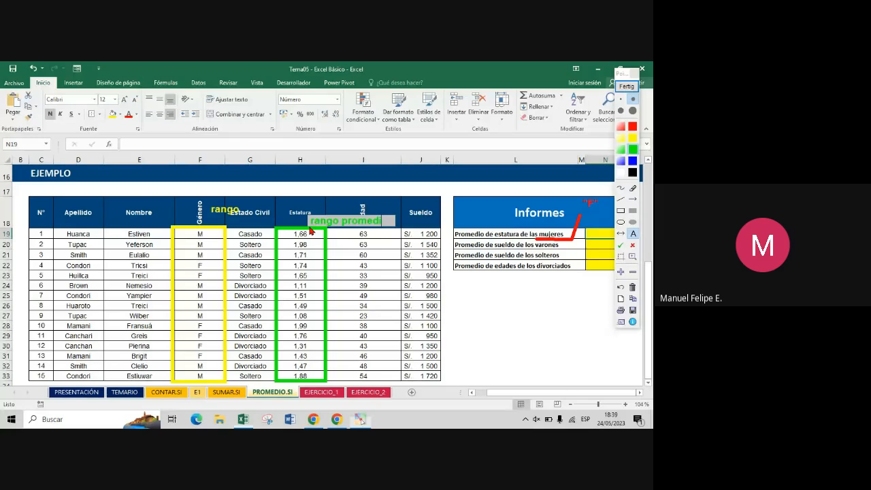
pyautogui.press('Return')
pyautogui.click(449, 266)
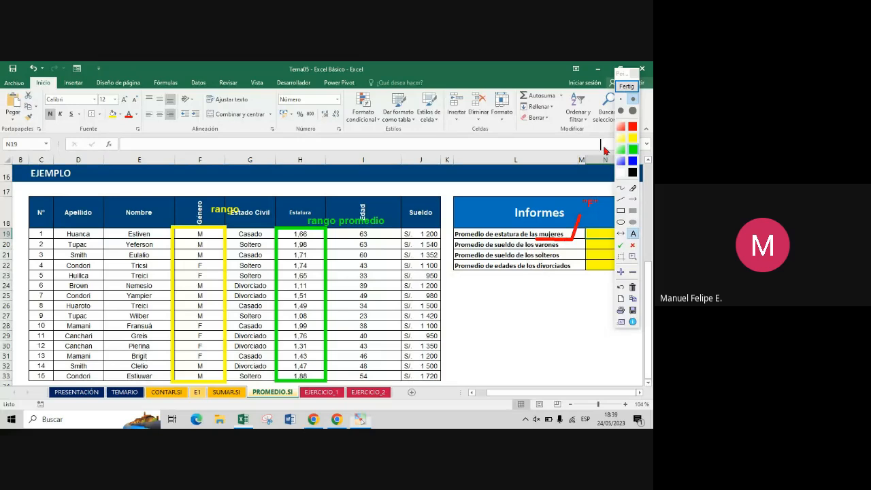
pyautogui.click(627, 87)
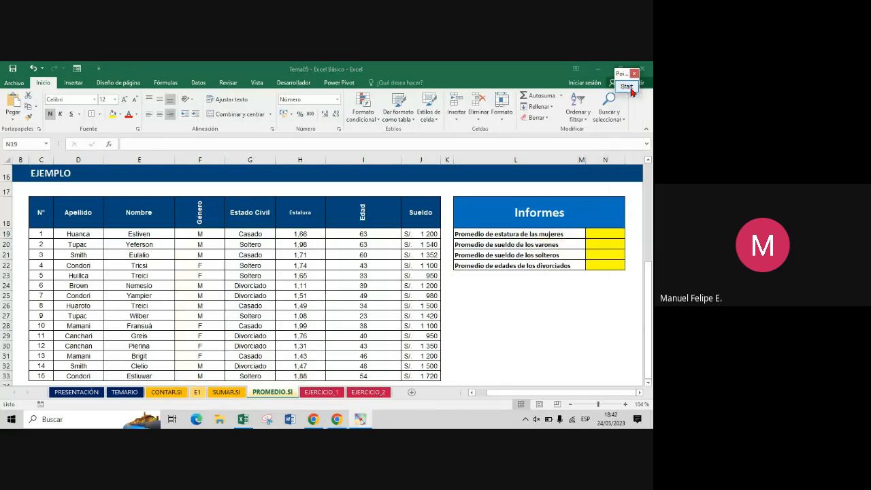
# - Start a PROMEDIO.SI formula in cell N19 with the Género values F19:F33 as its range
pyautogui.click(610, 232)
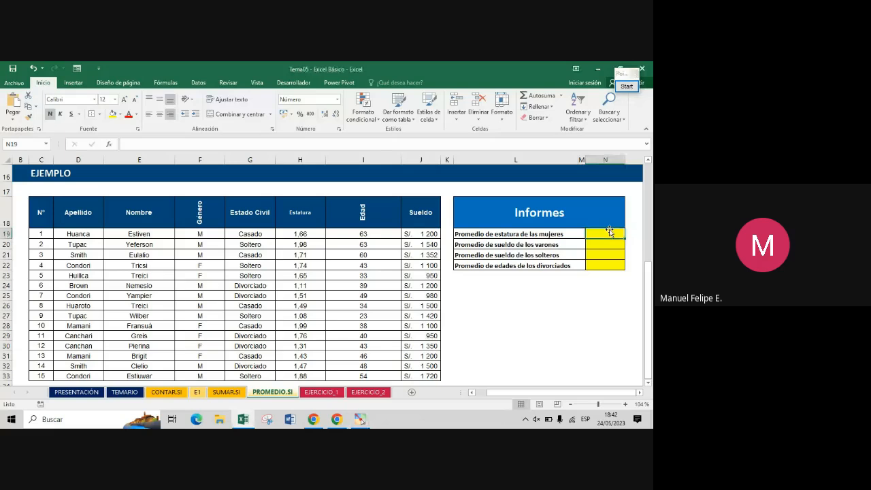
pyautogui.doubleClick(606, 232)
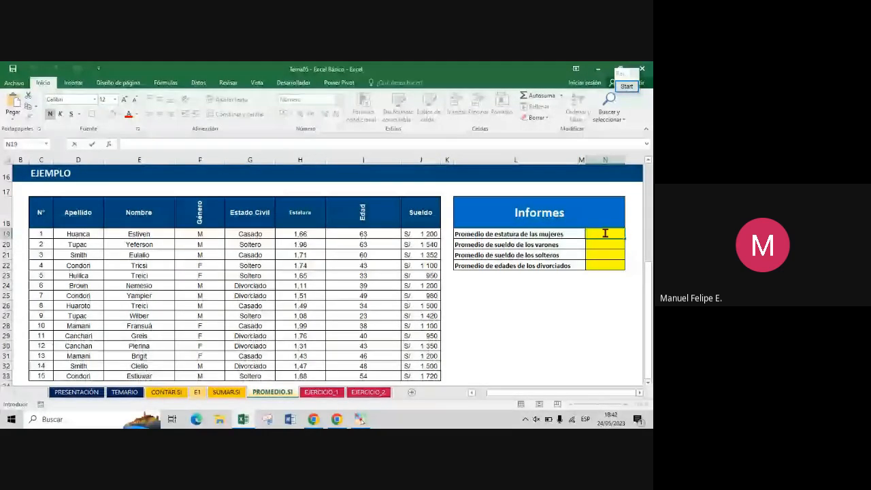
pyautogui.write('=PROM')
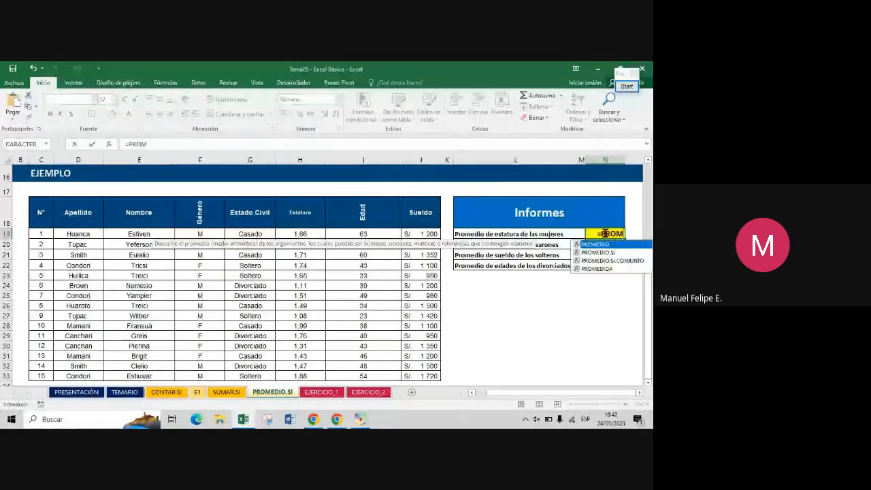
pyautogui.press('Down')
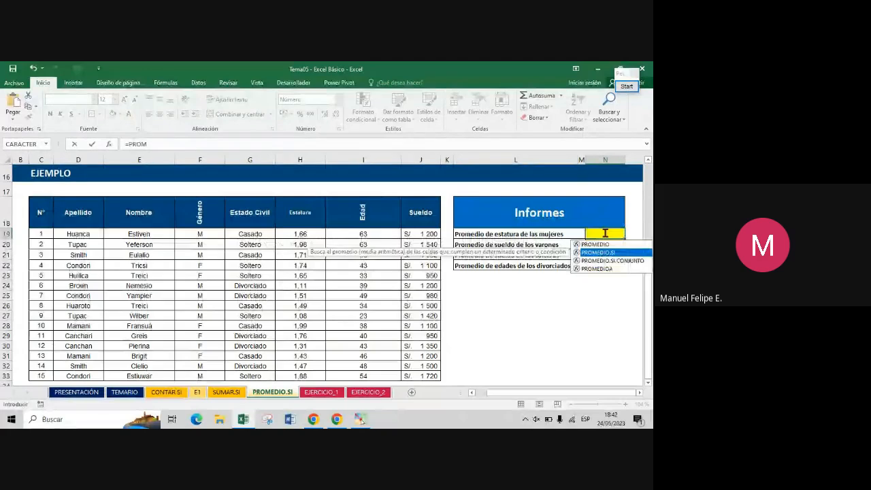
pyautogui.press('Tab')
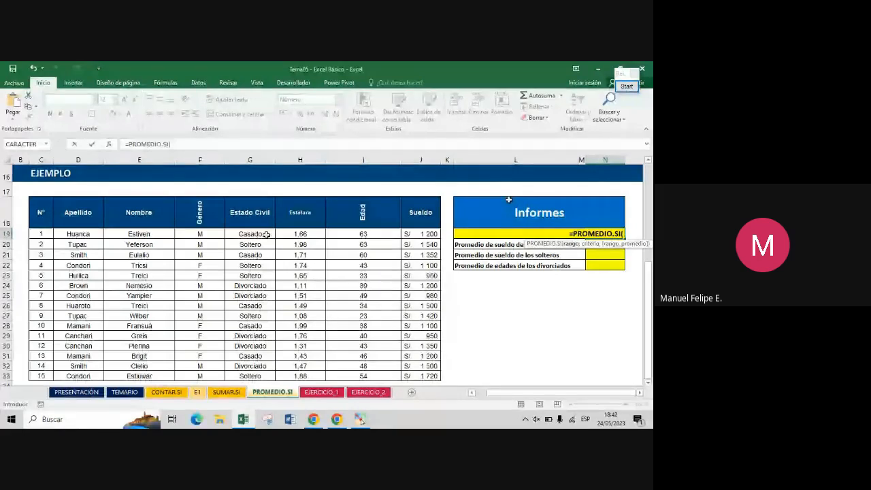
pyautogui.moveTo(267, 234); pyautogui.dragTo(252, 376)
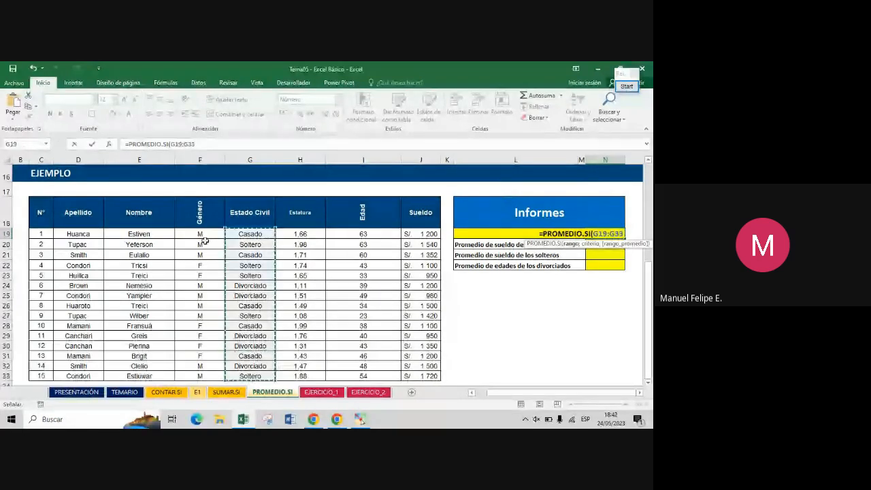
pyautogui.moveTo(205, 240); pyautogui.dragTo(203, 376)
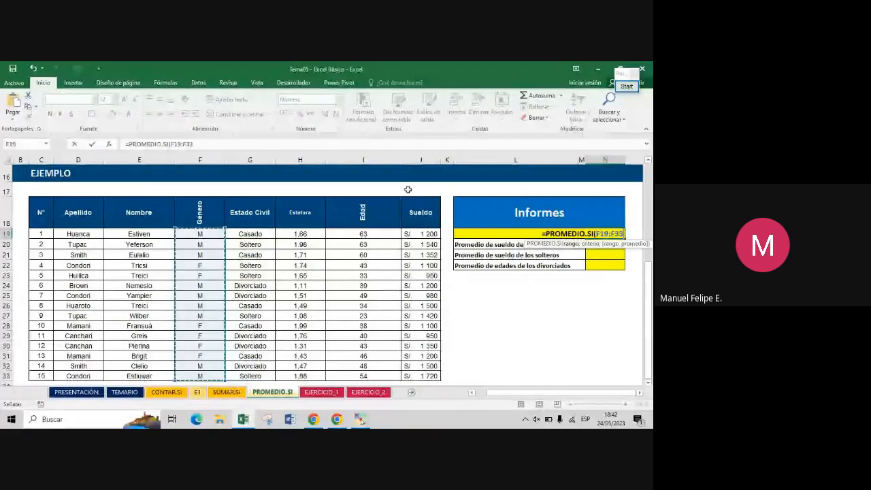
pyautogui.write(';')
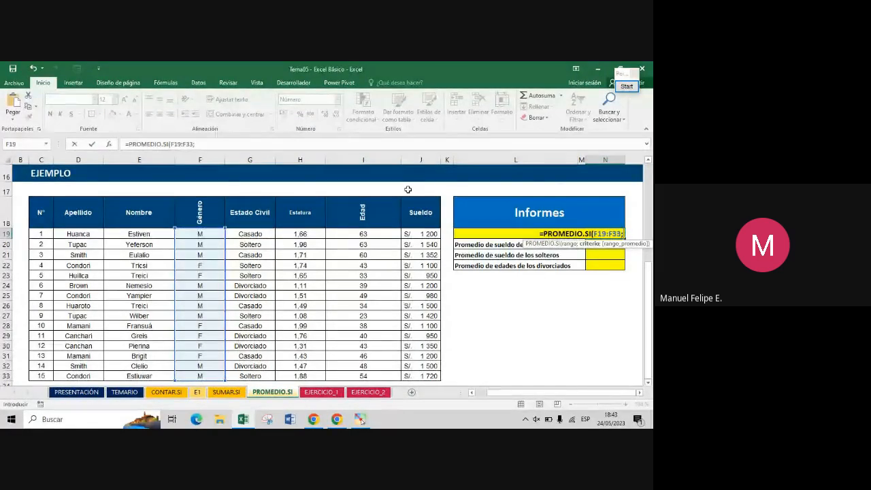
# - Complete the N19 formula with the criterion "F" and the Estatura values H19:H33 as the average range
pyautogui.write('"')
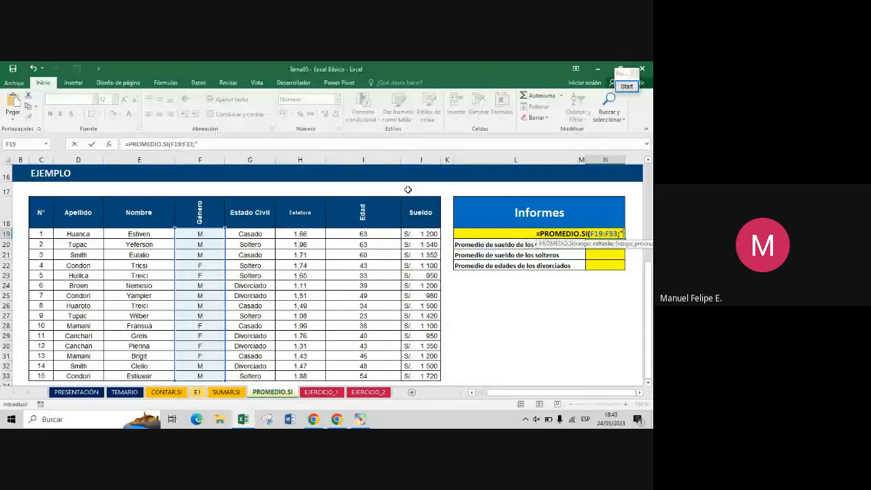
pyautogui.write('F"')
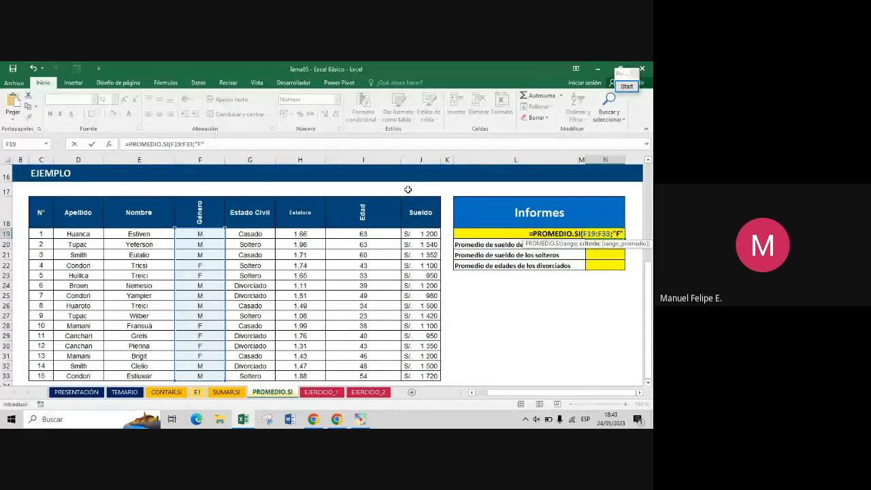
pyautogui.write(';')
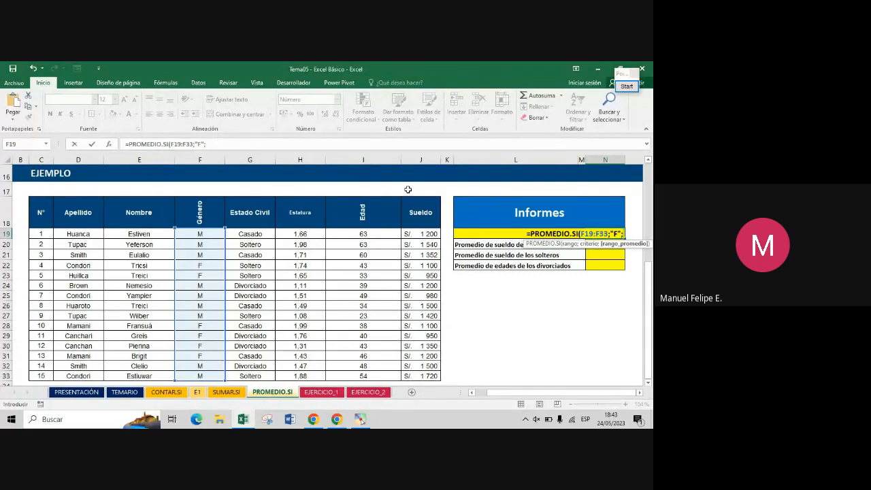
pyautogui.moveTo(306, 233); pyautogui.dragTo(306, 377)
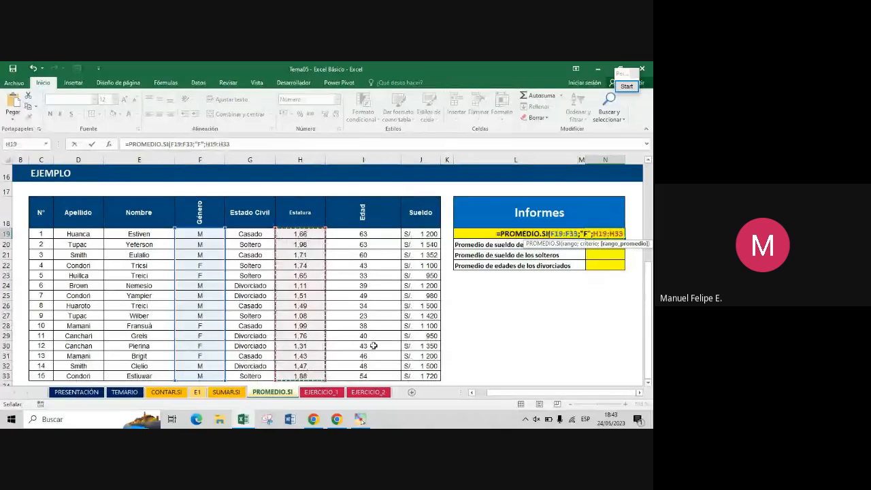
pyautogui.write(')')
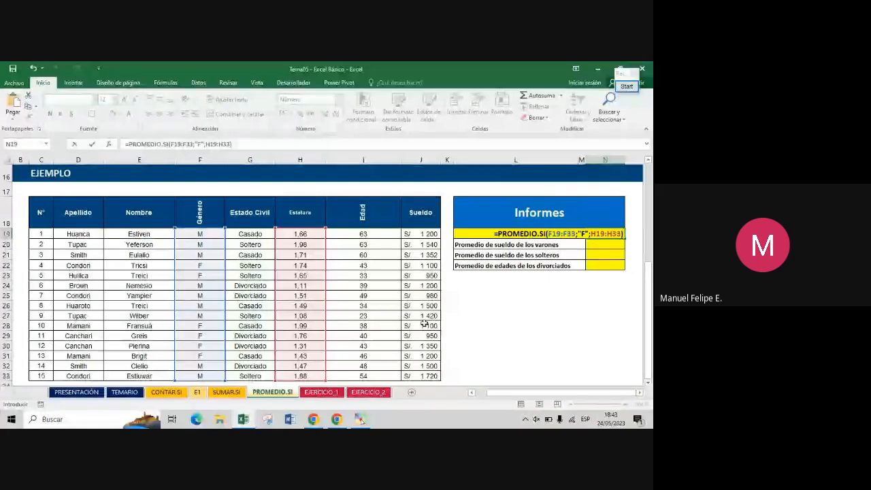
pyautogui.hotkey('ctrl', 'Return')
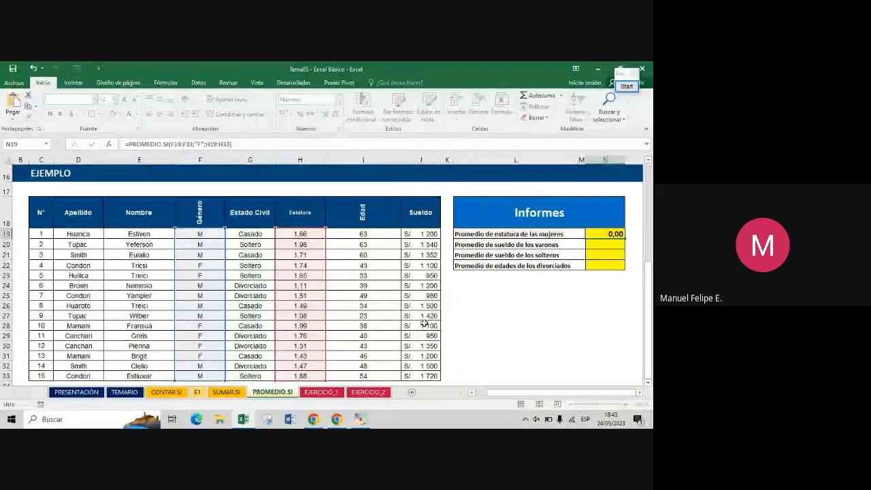
pyautogui.press('Return')
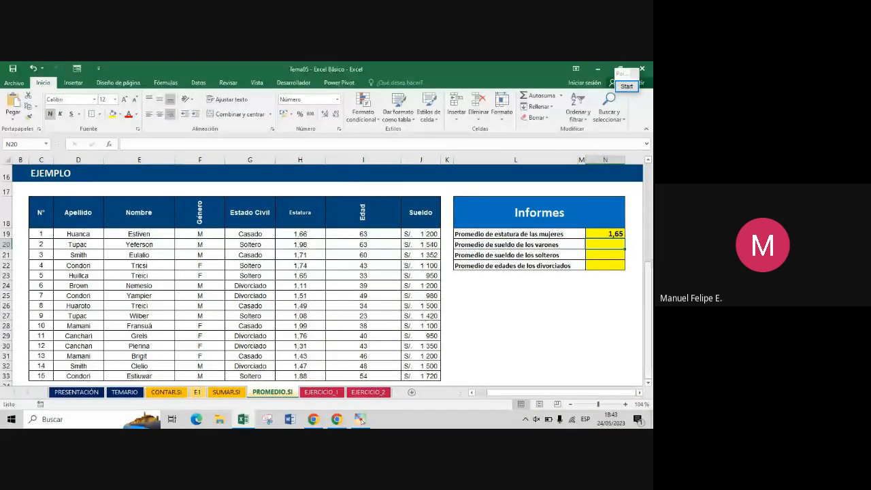
# - Reopen the formula in N19 to review its range, criterion and average range, leaving its arguments as they are
pyautogui.click(611, 234)
pyautogui.doubleClick(611, 234)
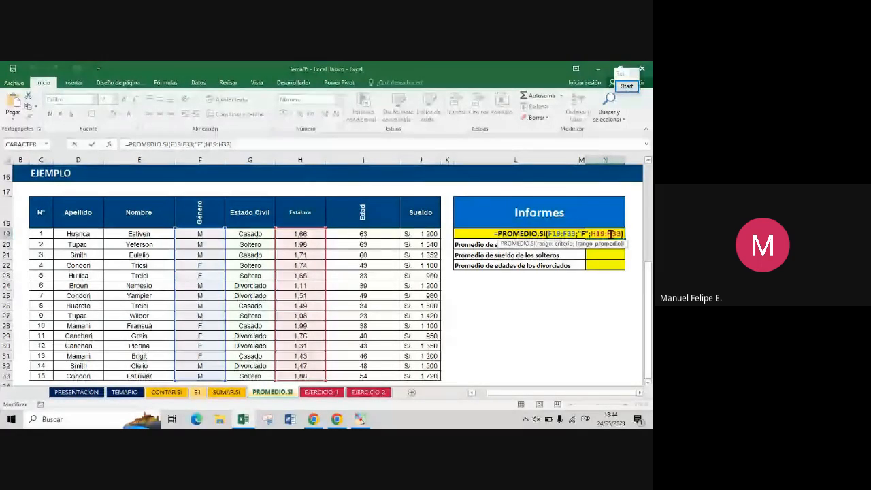
pyautogui.write('.')
pyautogui.press('BackSpace')
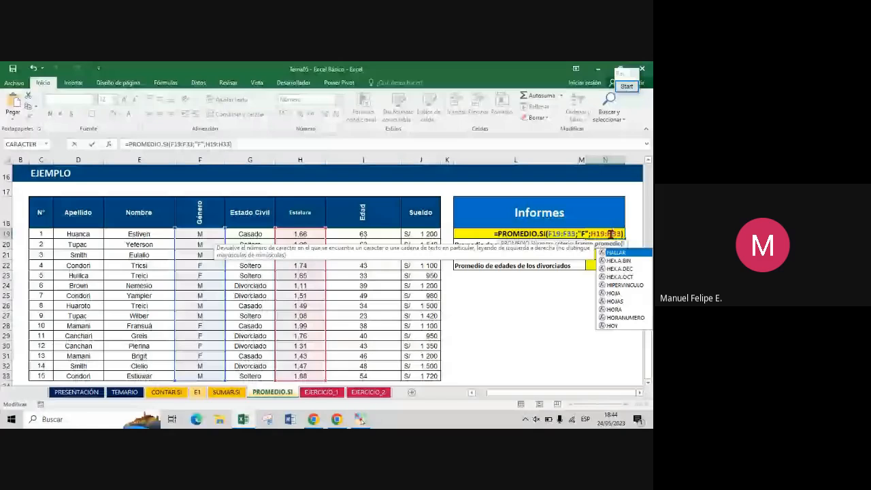
pyautogui.press('Return')
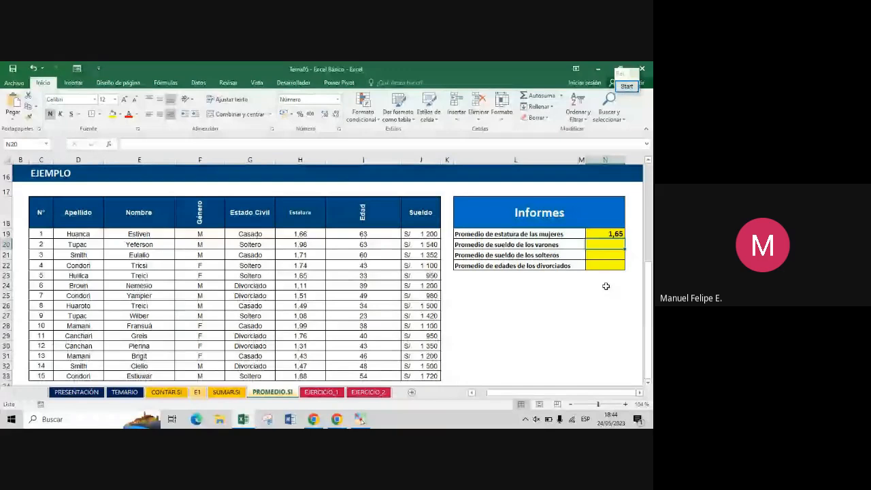
# - Underline "varones" in the second Informes row in red, with a line descending from it to a red text annotation "M" in quotation marks
pyautogui.click(626, 87)
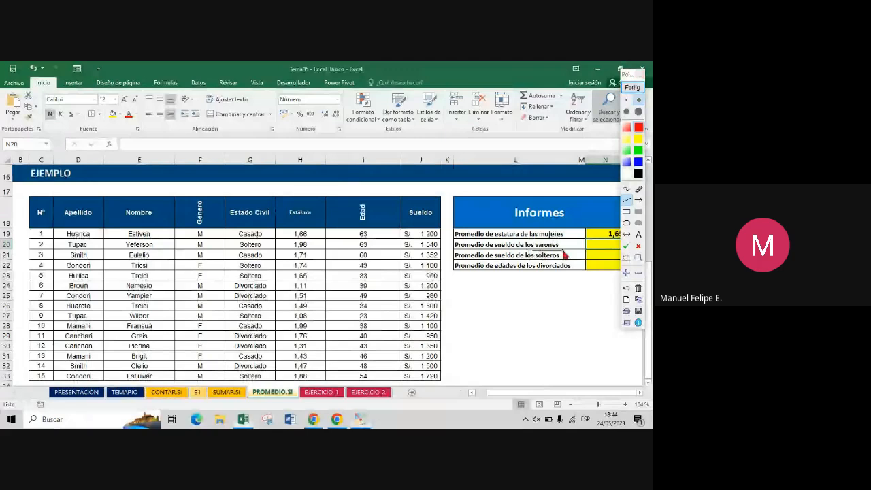
pyautogui.moveTo(564, 252); pyautogui.dragTo(531, 250)
pyautogui.moveTo(576, 271); pyautogui.dragTo(581, 286)
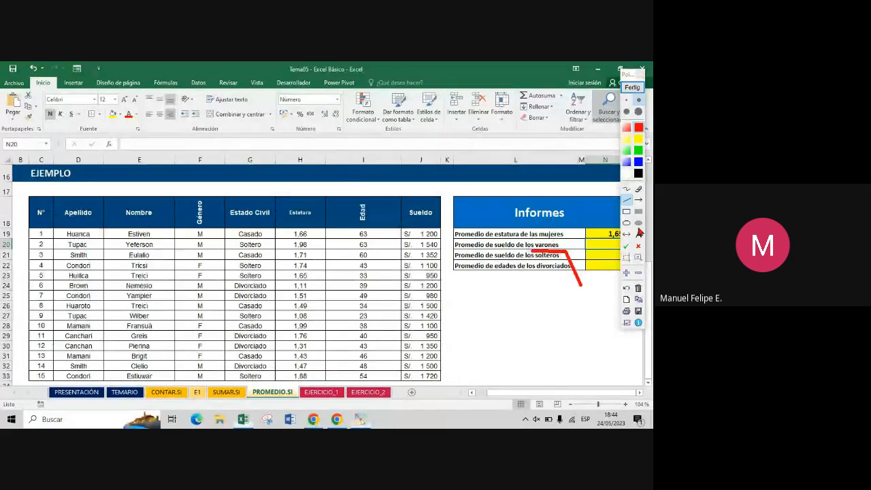
pyautogui.click(639, 234)
pyautogui.click(589, 298)
pyautogui.write('"M"')
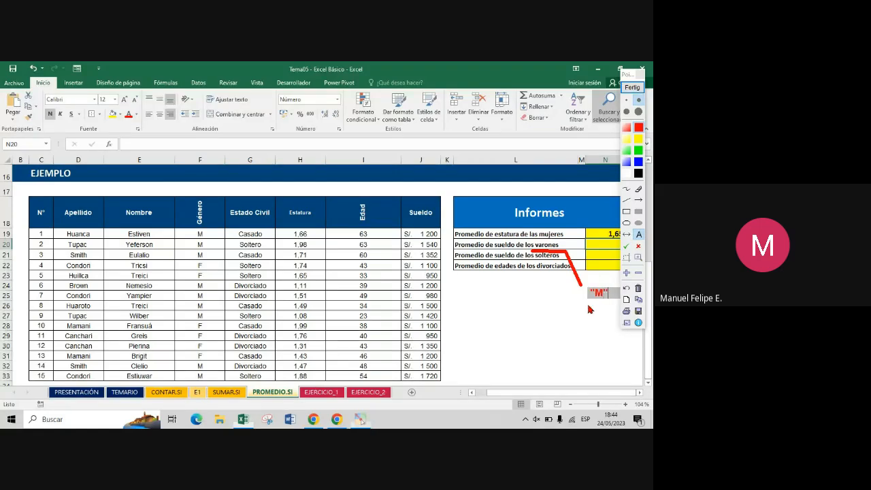
pyautogui.click(590, 310)
pyautogui.click(580, 284)
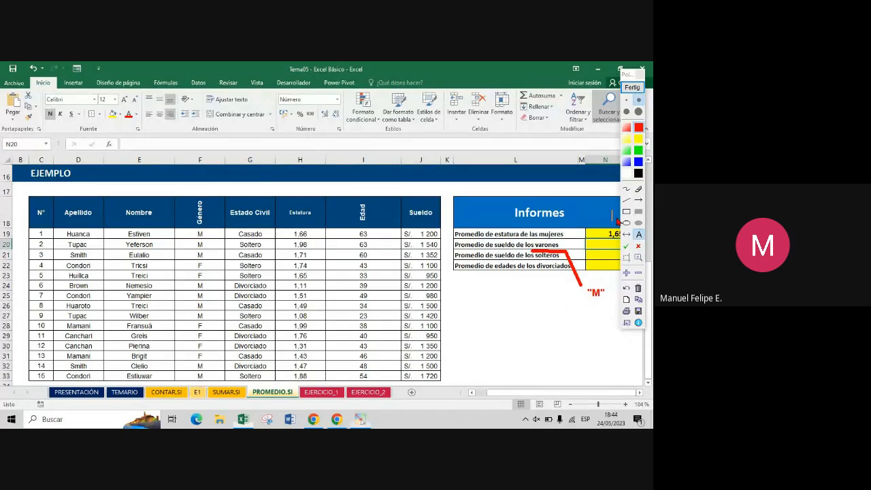
# - Frame the Género column's values with a green rectangle and the Sueldo column's values with a yellow one
pyautogui.click(638, 150)
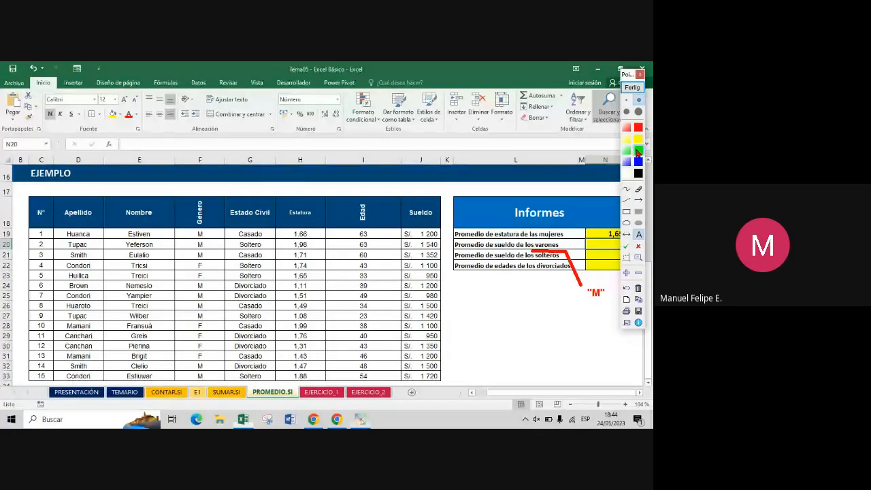
pyautogui.click(246, 195)
pyautogui.click(627, 211)
pyautogui.moveTo(175, 229)
pyautogui.mouseDown()
pyautogui.moveTo(217, 278)
pyautogui.moveTo(253, 386)
pyautogui.moveTo(226, 382)
pyautogui.mouseUp()
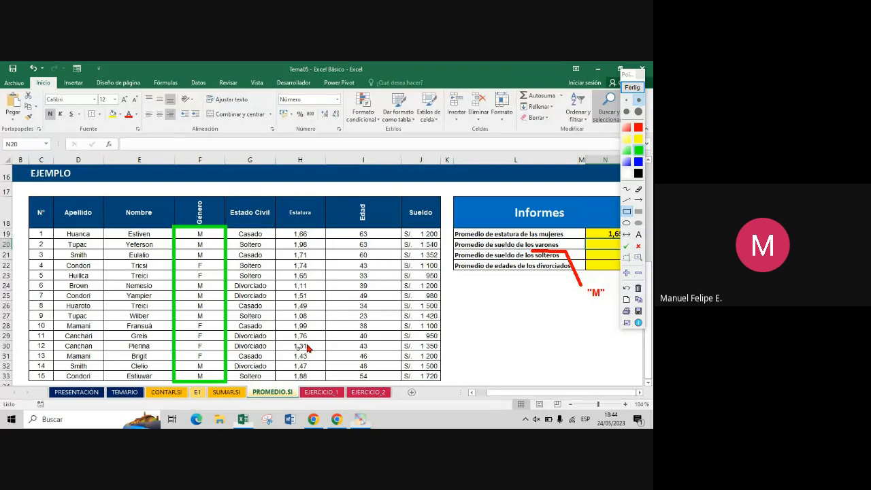
pyautogui.click(642, 145)
pyautogui.moveTo(400, 230)
pyautogui.mouseDown()
pyautogui.moveTo(457, 378)
pyautogui.moveTo(448, 385)
pyautogui.mouseUp()
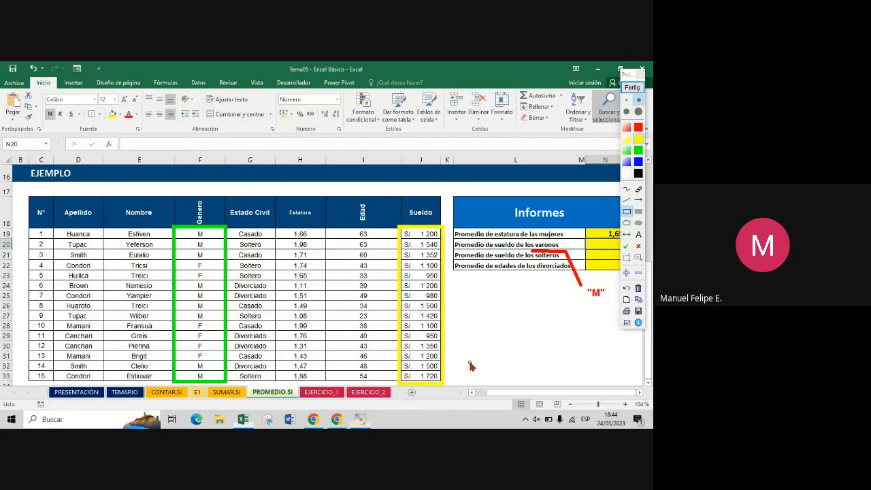
# - End the screen annotation and start a PROMEDIO.SI formula in N20 with the Género values F19:F33 as the range
pyautogui.click(628, 88)
pyautogui.doubleClick(609, 246)
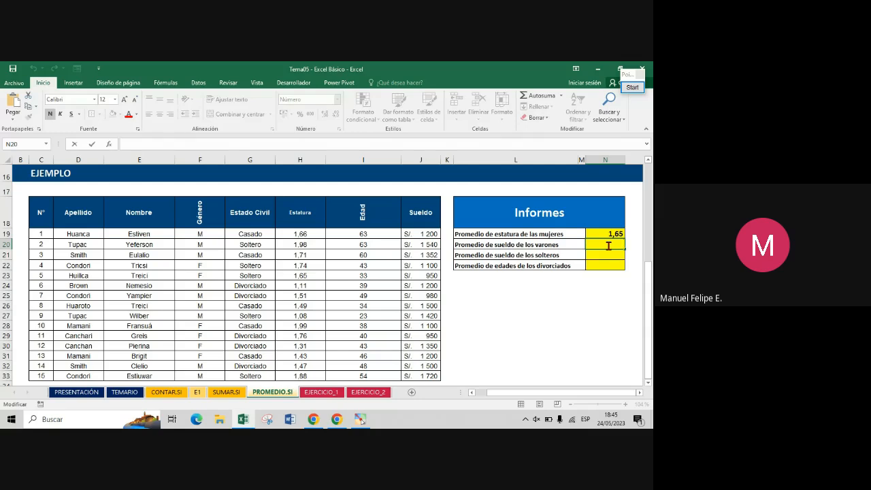
pyautogui.write('=')
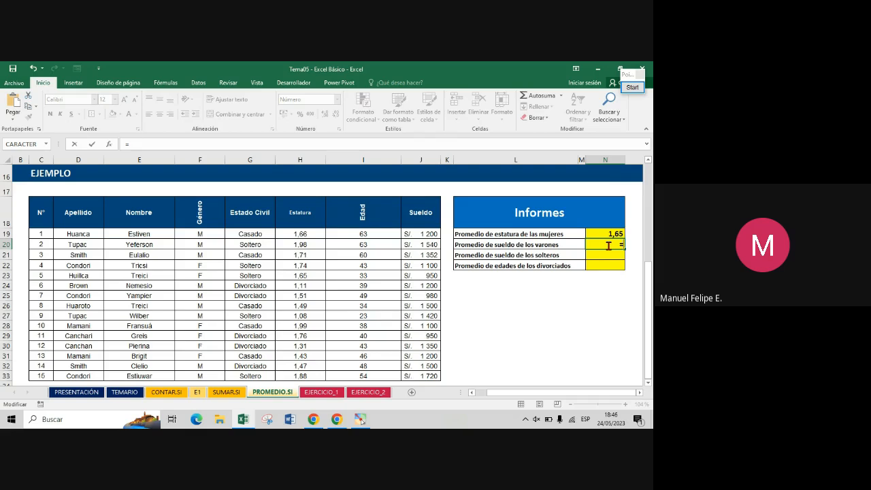
pyautogui.write('PROMEDIO.SI(')
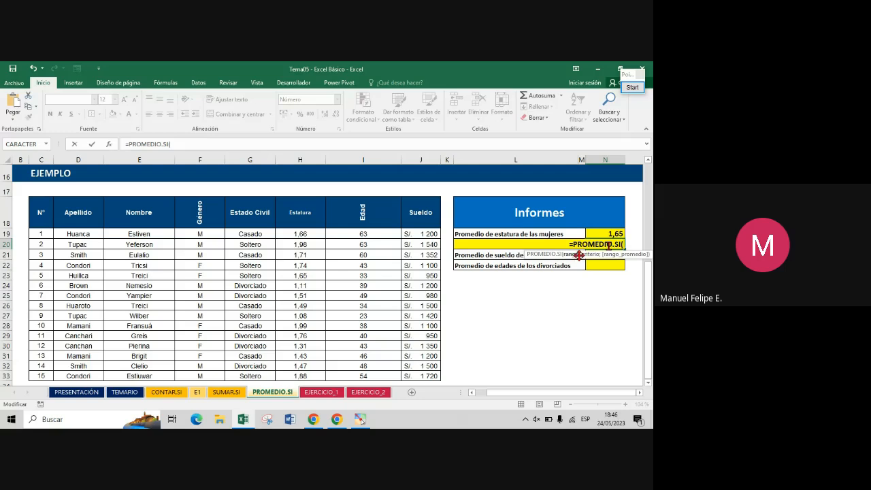
pyautogui.click(209, 234)
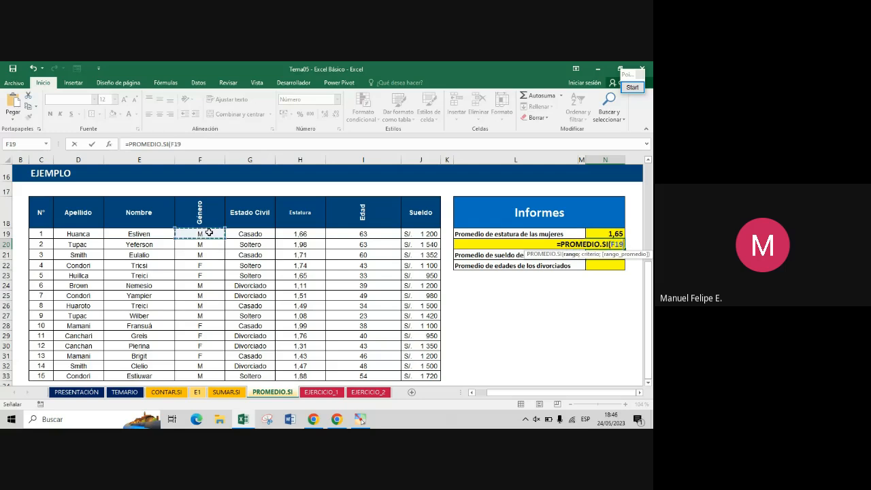
pyautogui.moveTo(209, 233); pyautogui.dragTo(225, 375)
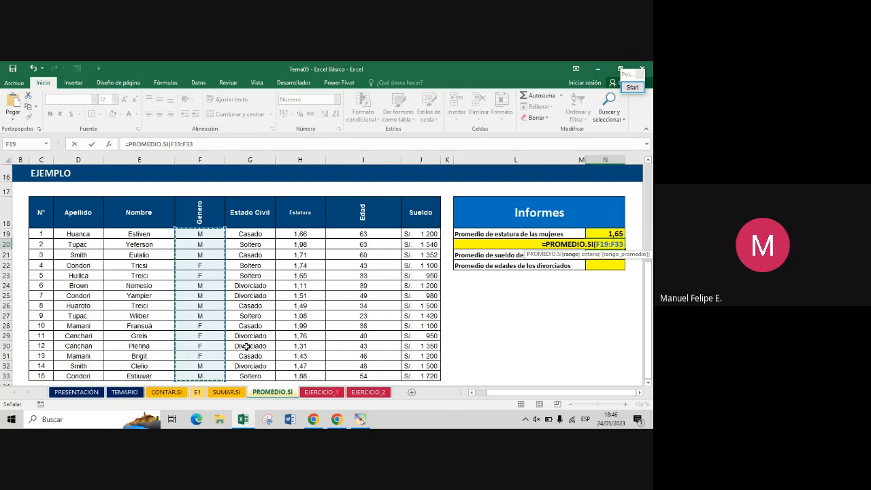
# - Complete the N20 formula with the criterion "M" and the Sueldo values J19:J33 as the average range
pyautogui.write(';')
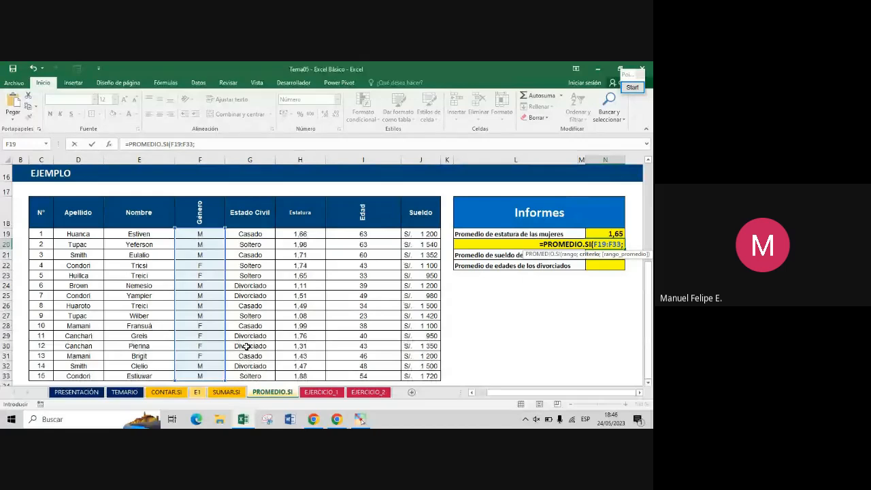
pyautogui.write('"M"')
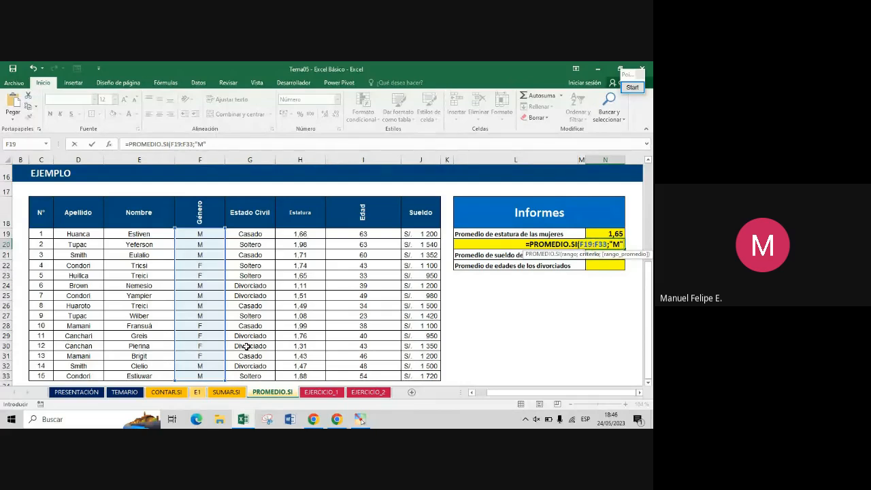
pyautogui.write(';')
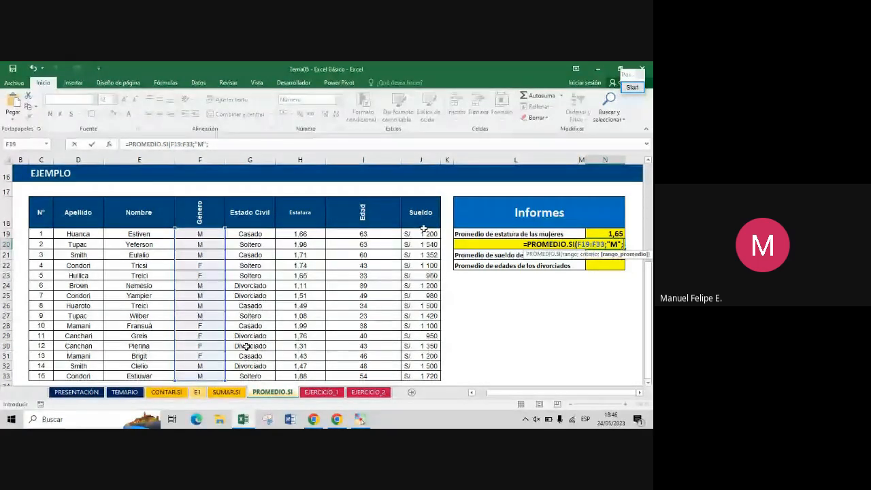
pyautogui.moveTo(424, 231); pyautogui.dragTo(422, 376)
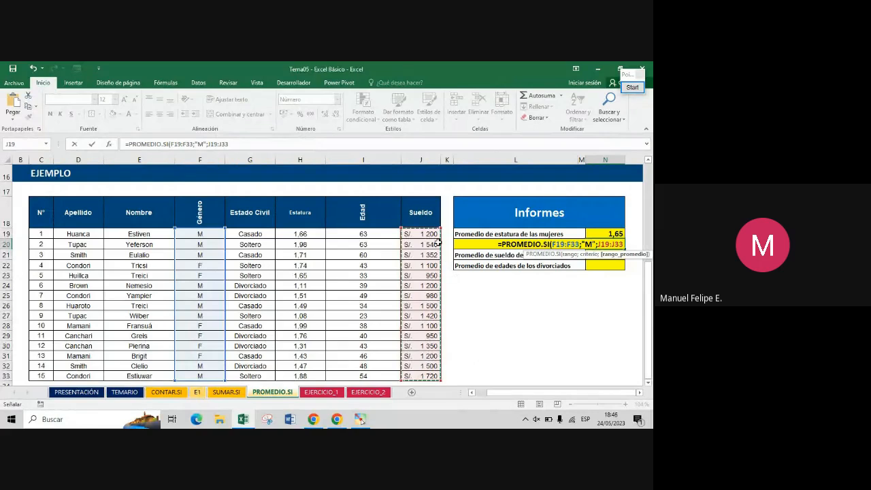
pyautogui.write(')')
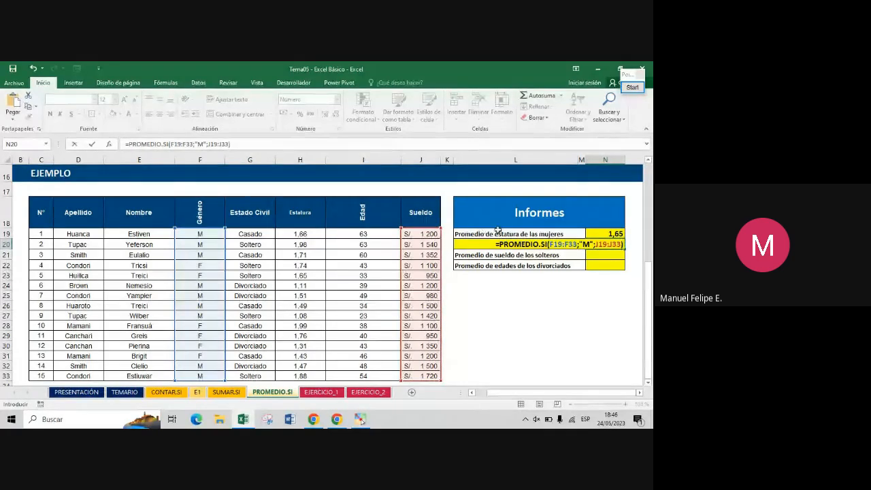
pyautogui.press('Return')
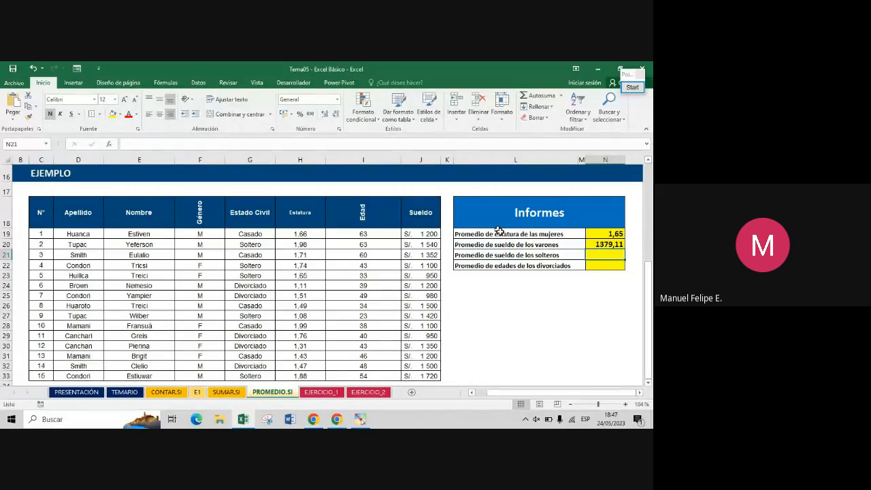
# - Highlight the solteros and divorciados rows of Informes as the remaining averages, and check the formula in N20
pyautogui.click(509, 256)
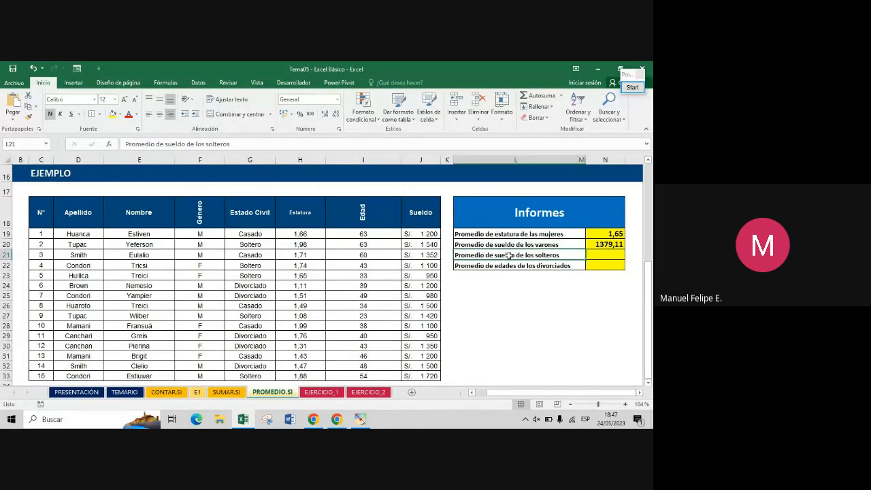
pyautogui.moveTo(508, 256); pyautogui.dragTo(593, 265)
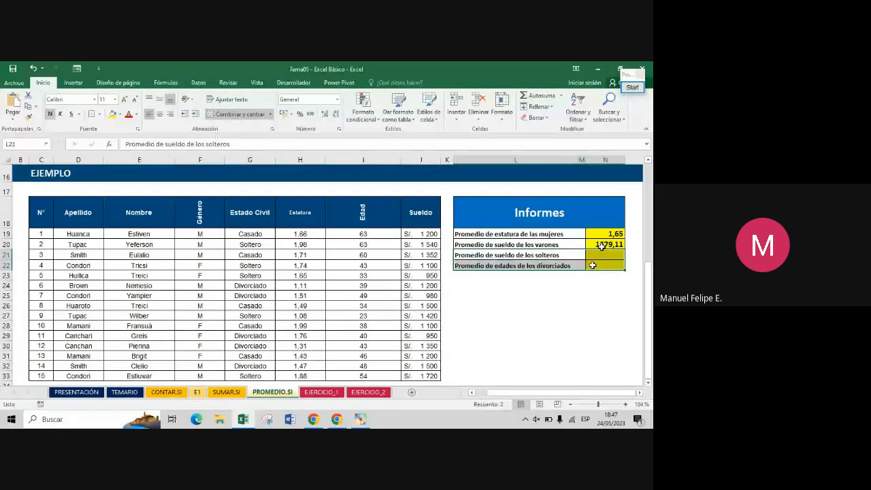
pyautogui.click(604, 244)
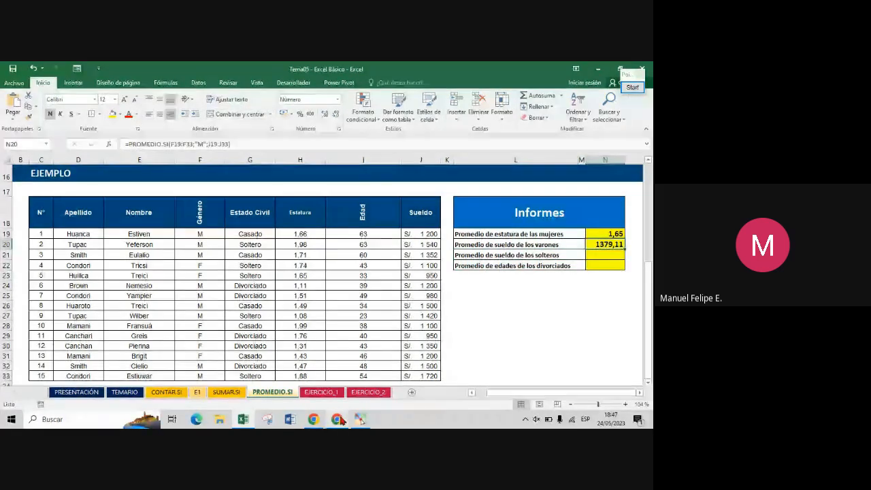
pyautogui.moveTo(342, 421)
pyautogui.click(351, 401)
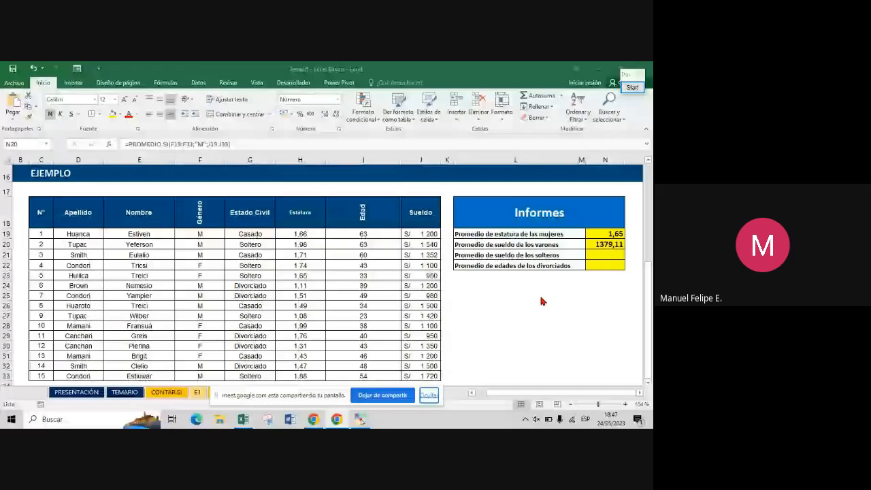
pyautogui.moveTo(604, 255); pyautogui.dragTo(581, 264)
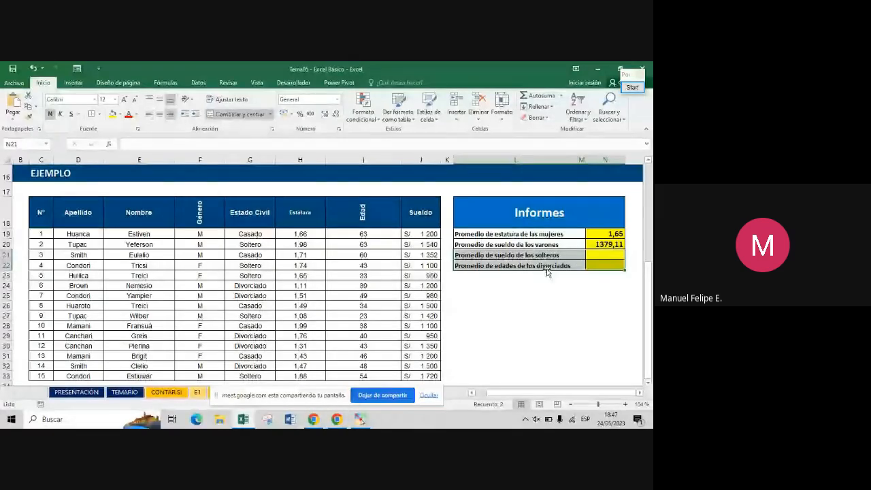
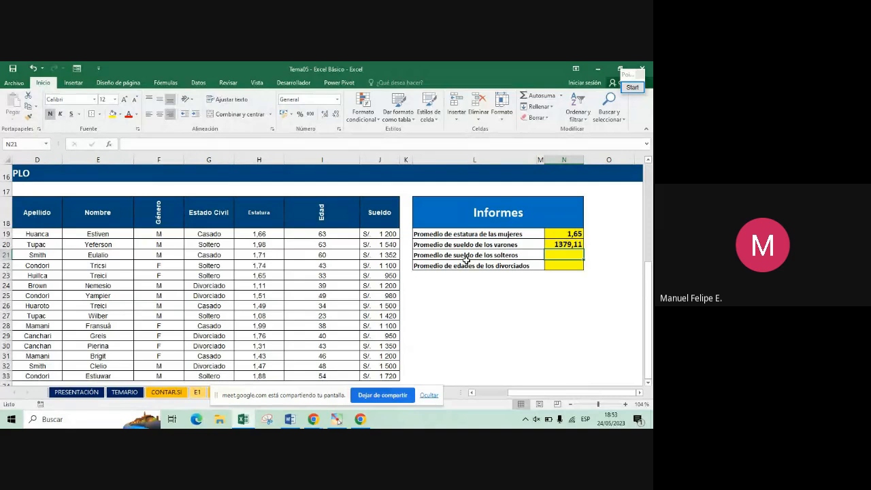
# - Start a PROMEDIO.SI formula in N21 with the Estado Civil values G19:G33 as the range
pyautogui.write('=')
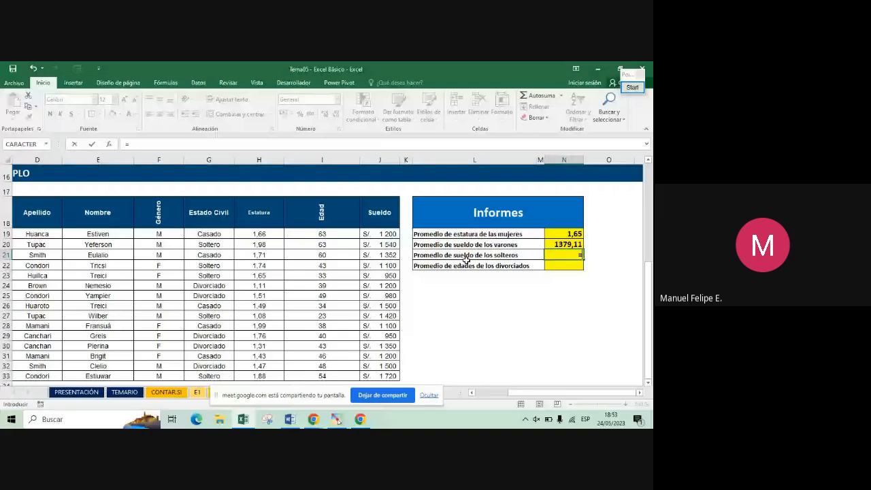
pyautogui.write('PROMEDIO.SI(')
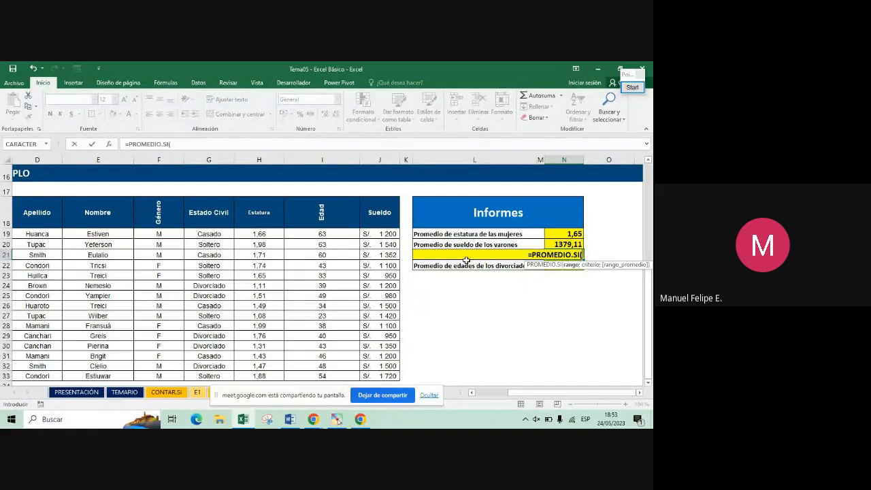
pyautogui.click(215, 234)
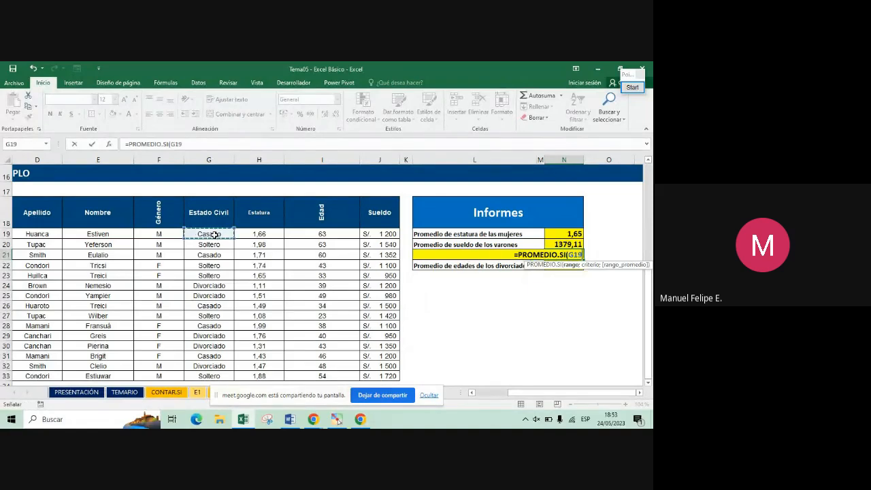
pyautogui.moveTo(215, 234); pyautogui.dragTo(213, 374)
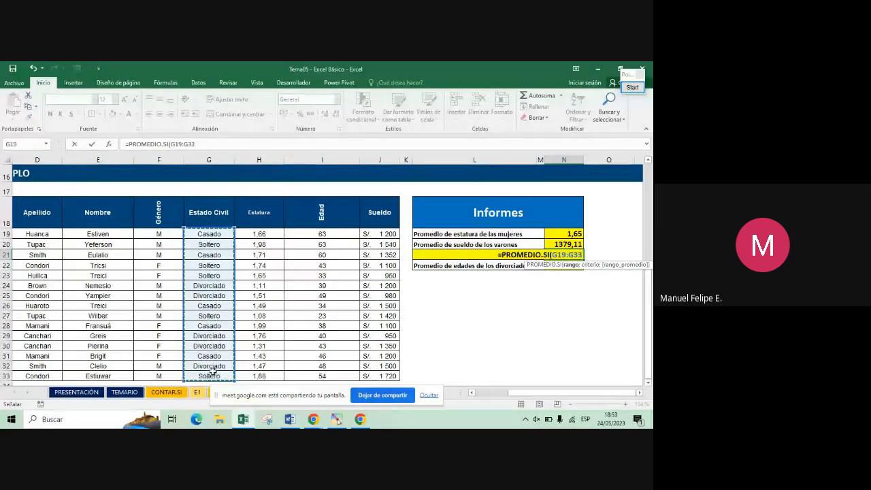
# - Complete the N21 formula with the criterion "SOLTERO" and the Sueldo values J19:J33 as the average range, and hide the screen-sharing notice
pyautogui.write(';')
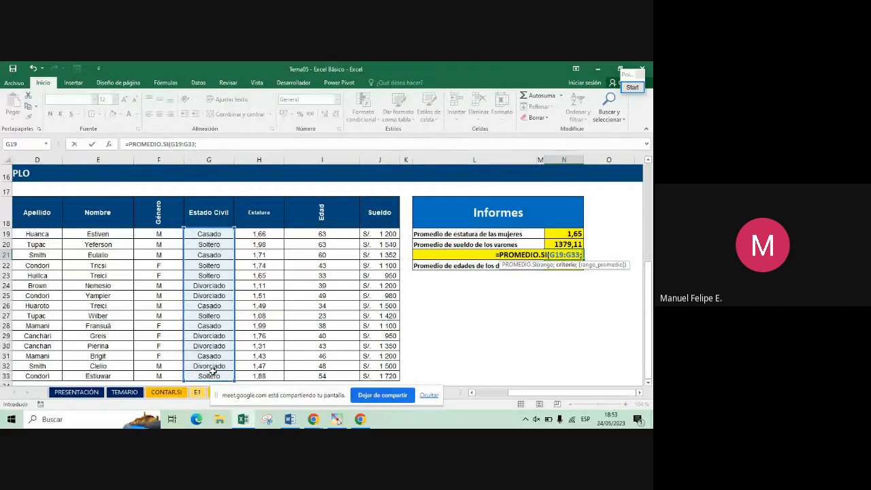
pyautogui.write('"')
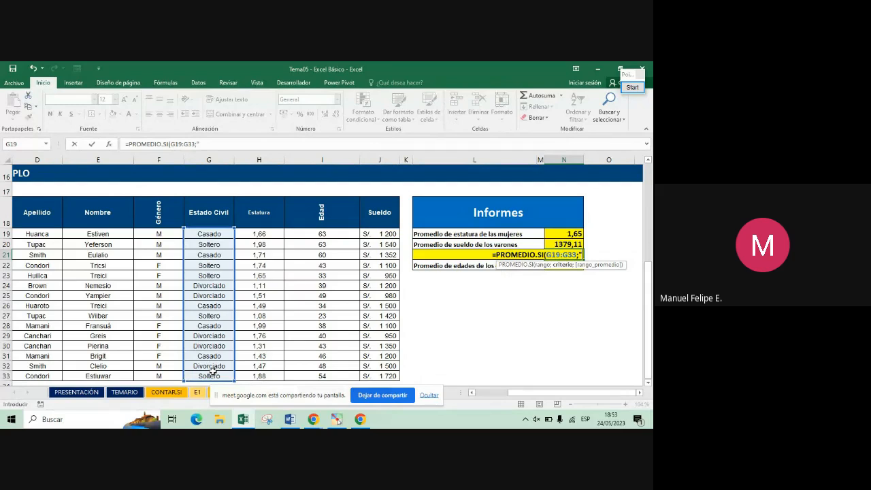
pyautogui.write('SOLTERO"')
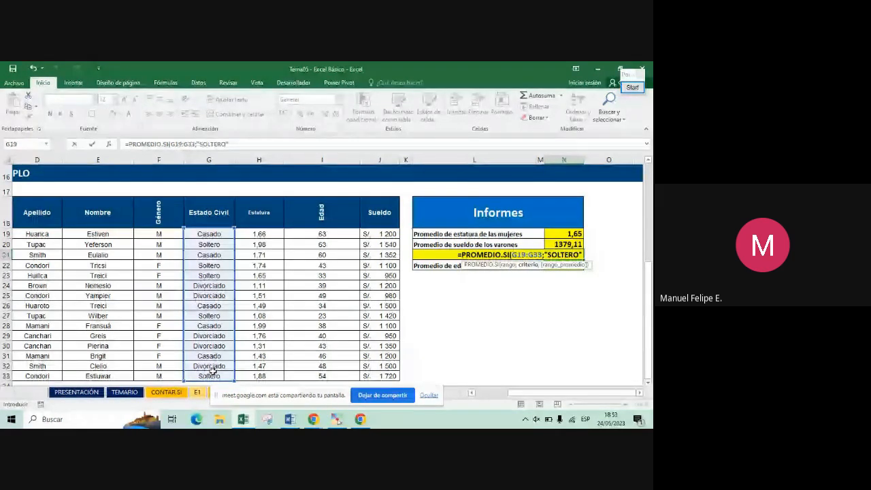
pyautogui.write(';')
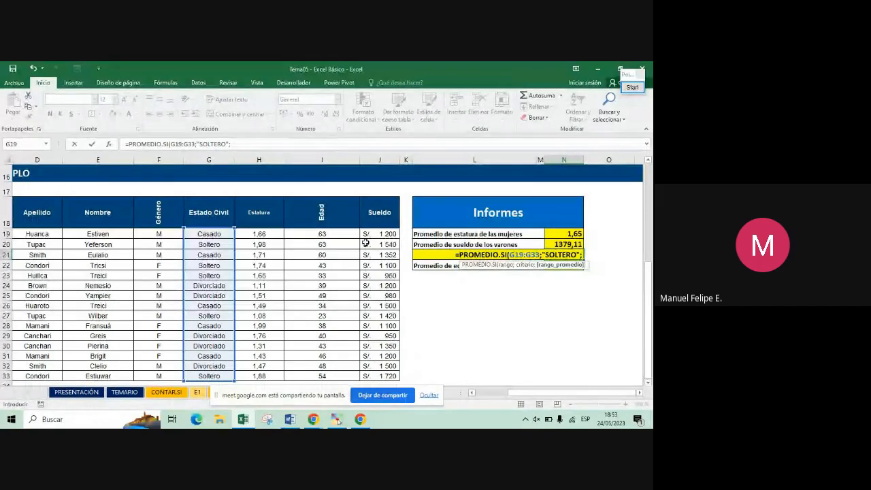
pyautogui.moveTo(379, 233); pyautogui.dragTo(371, 375)
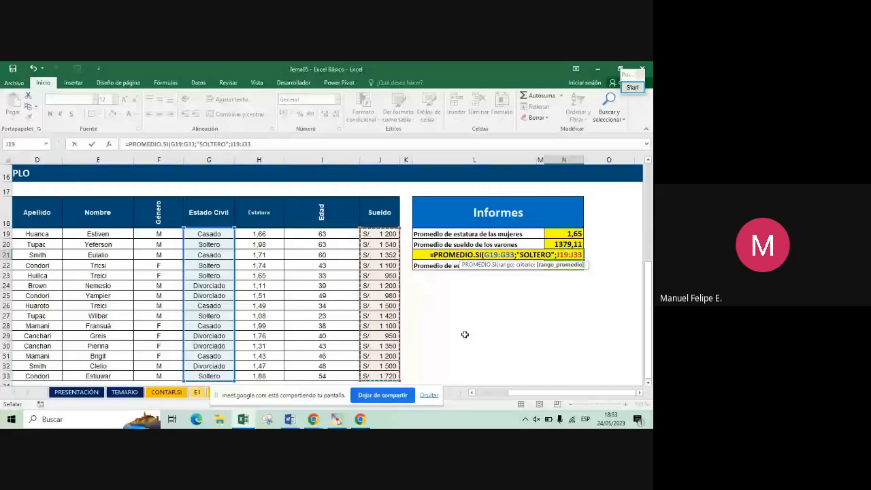
pyautogui.write(')')
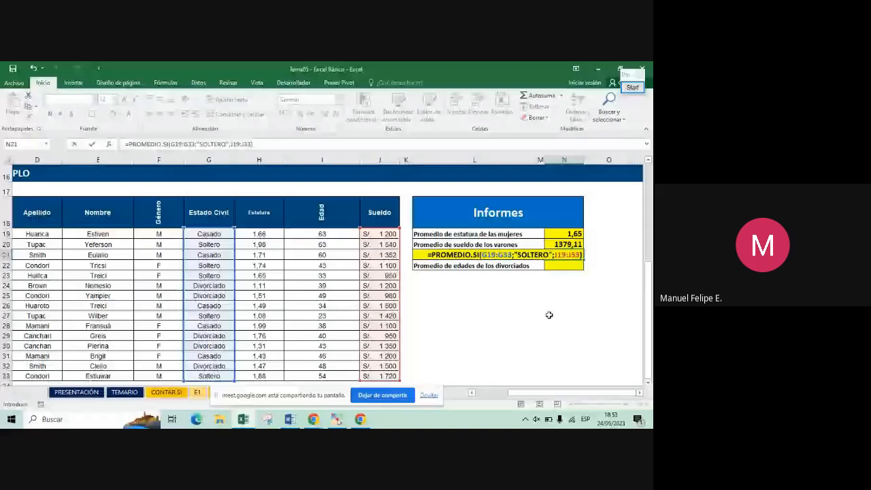
pyautogui.press('Return')
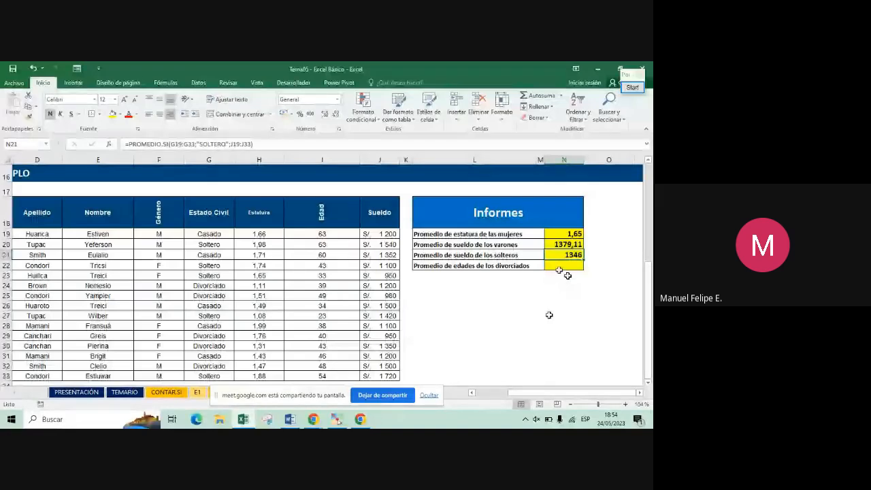
pyautogui.click(430, 396)
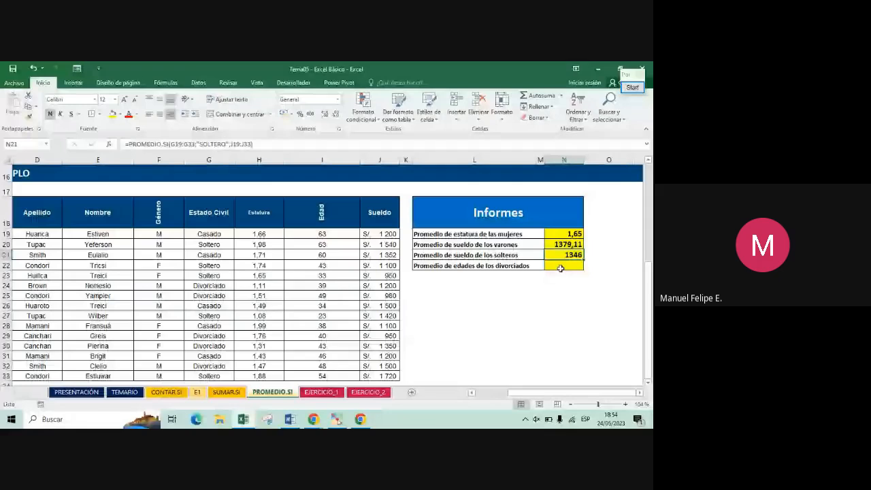
pyautogui.click(561, 267)
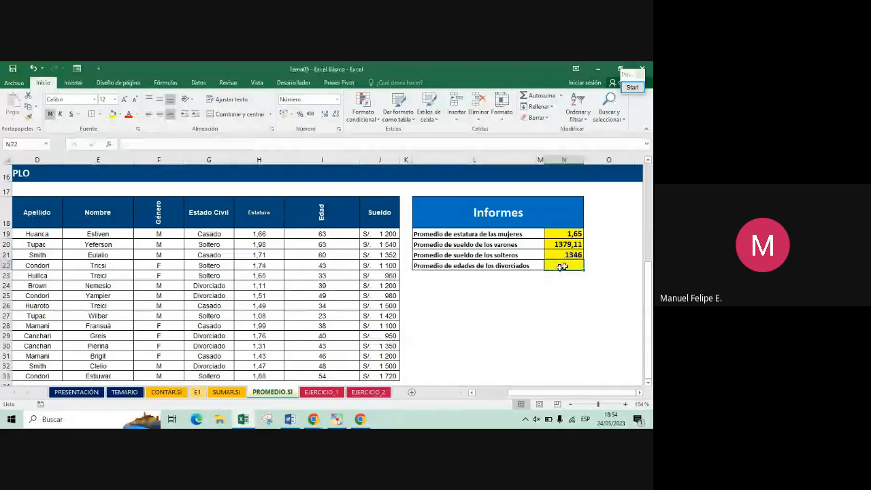
pyautogui.write('=')
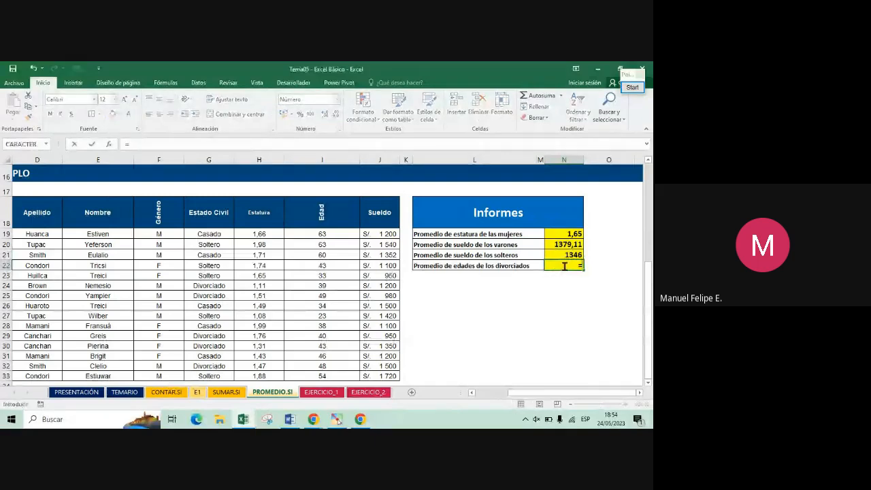
pyautogui.write('PROMEDIO.SI(')
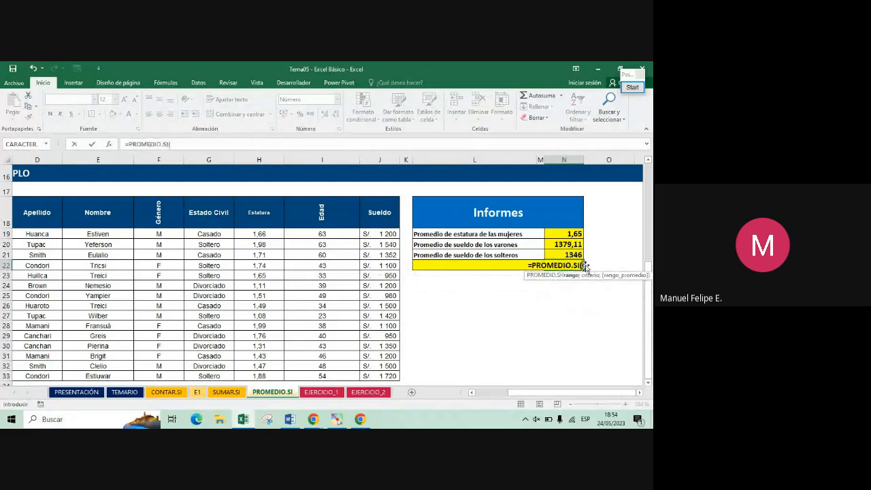
pyautogui.click(216, 146)
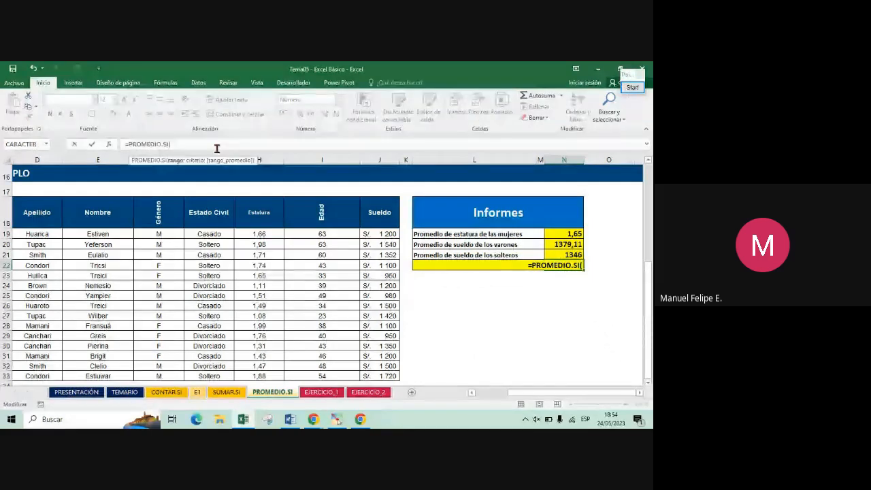
pyautogui.press('Escape')
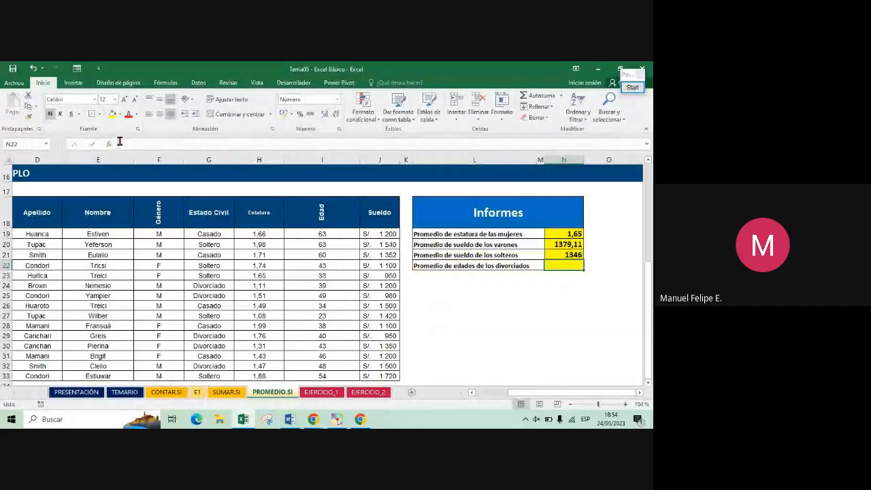
# - Start a PROMEDIO.SI formula in N22 with the Estado Civil values G19:G33 as the range
pyautogui.write('=')
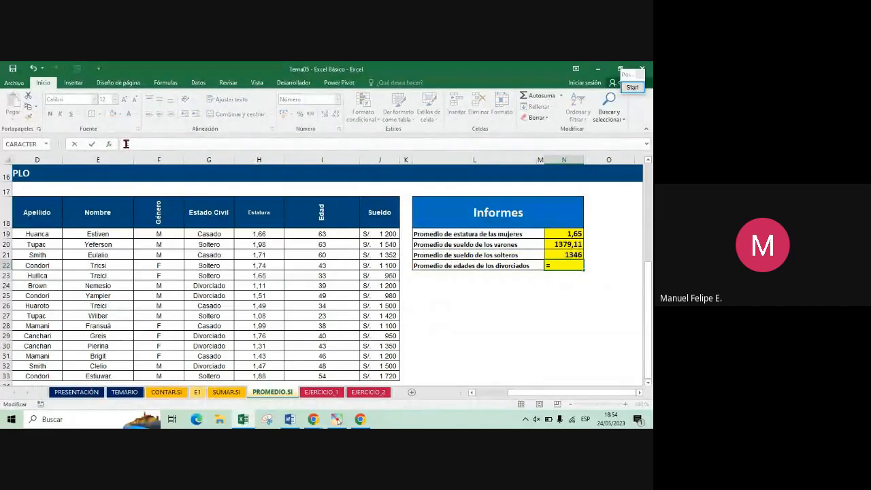
pyautogui.write('PROMEDIO.SI(')
pyautogui.press('Down')
pyautogui.press('Tab')
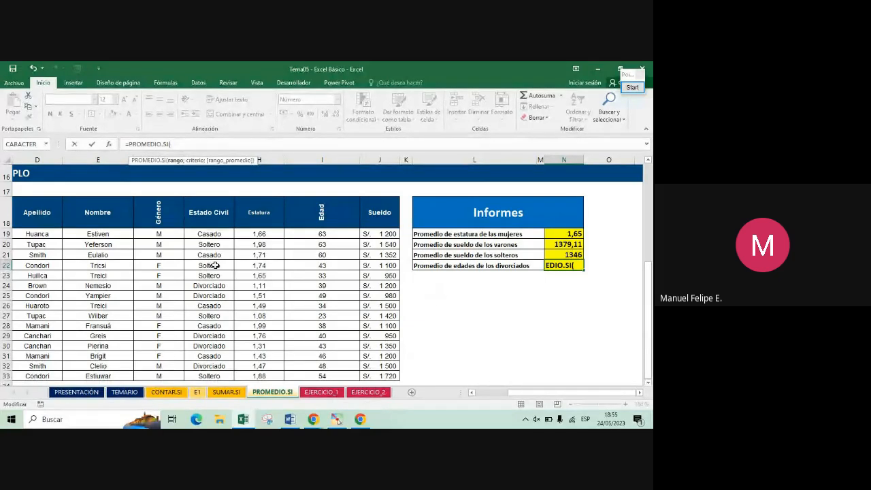
pyautogui.moveTo(212, 234); pyautogui.dragTo(212, 375)
pyautogui.write(';')
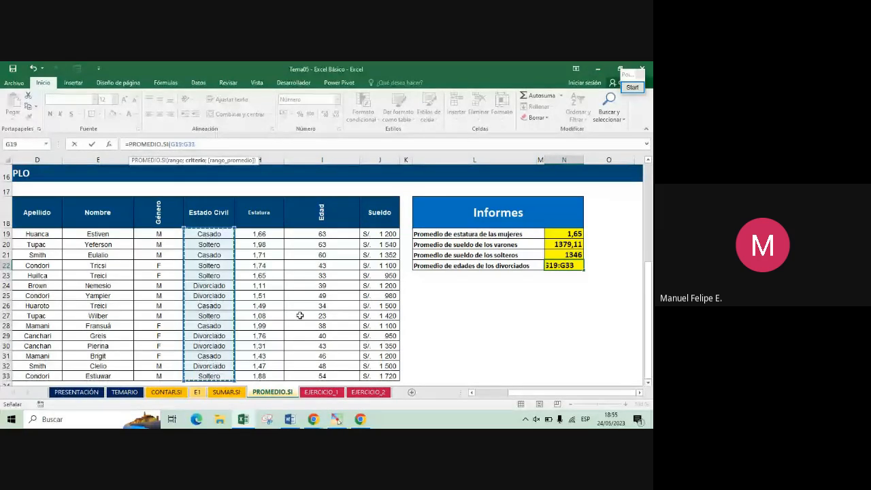
# - Complete the N22 formula with the criterion "DIVORCIADO" and the Edad values I19:I33 as the average range
pyautogui.write(';')
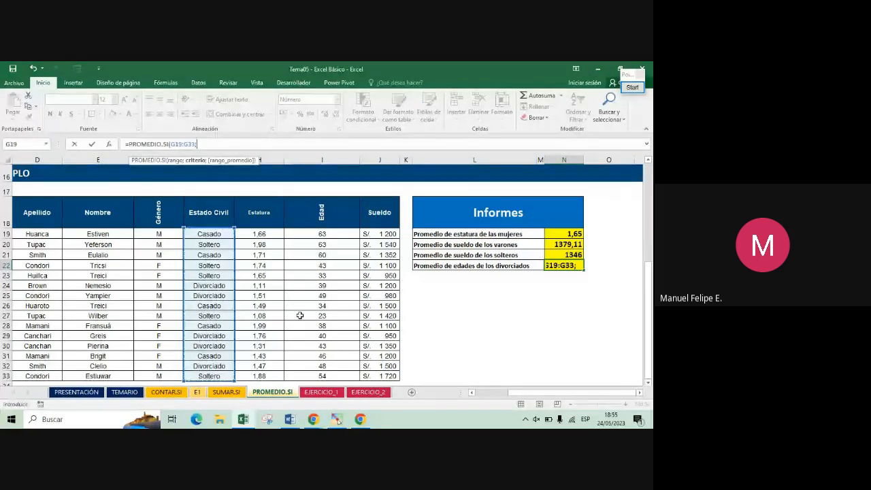
pyautogui.write('"')
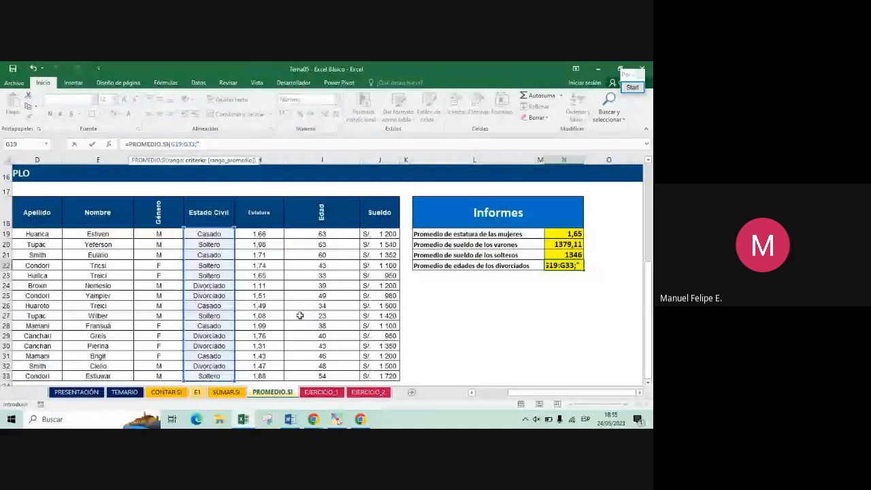
pyautogui.write('DIVO')
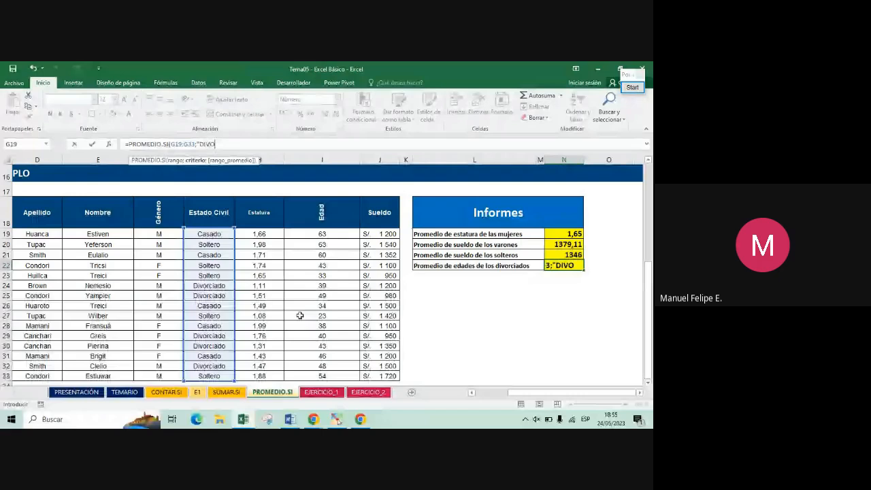
pyautogui.write('RCIADO";')
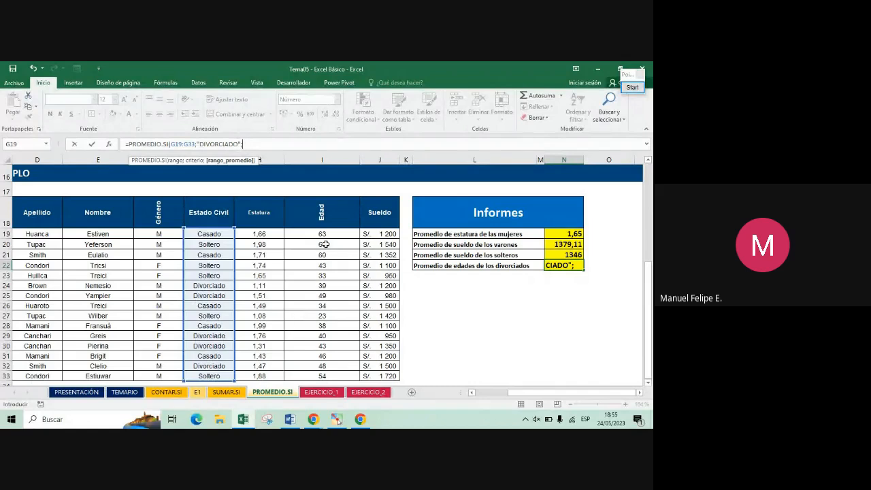
pyautogui.moveTo(332, 232); pyautogui.dragTo(346, 374)
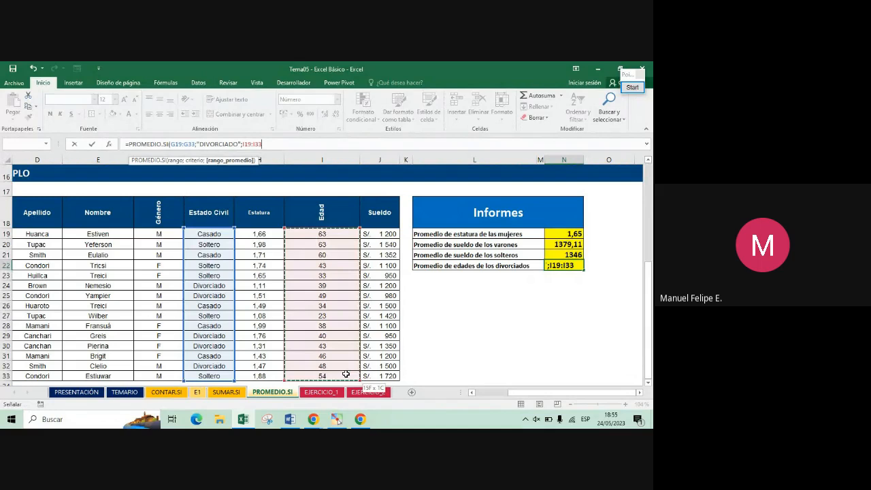
pyautogui.press('Return')
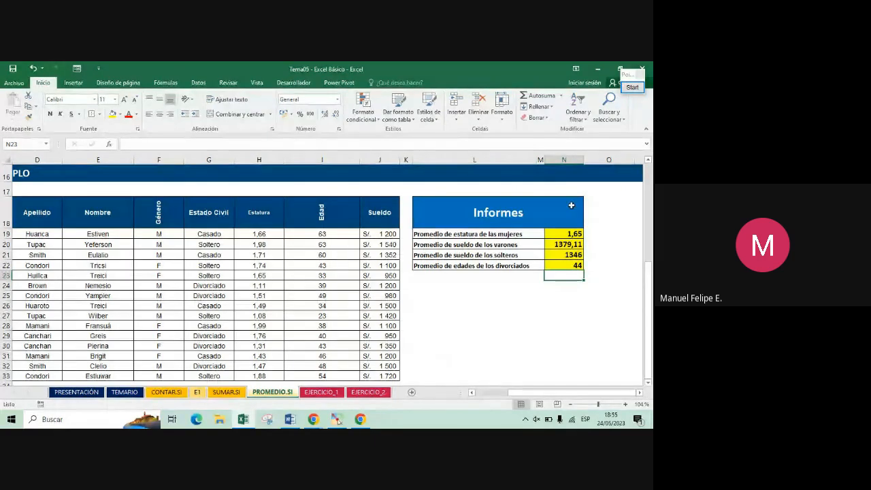
# - Go back to the start of the PROMEDIO.SI sheet and review the function's description and syntax
pyautogui.press('Up')
pyautogui.press('Up')
pyautogui.press('Up')
pyautogui.press('Up')
pyautogui.press('Up')
pyautogui.press('Up')
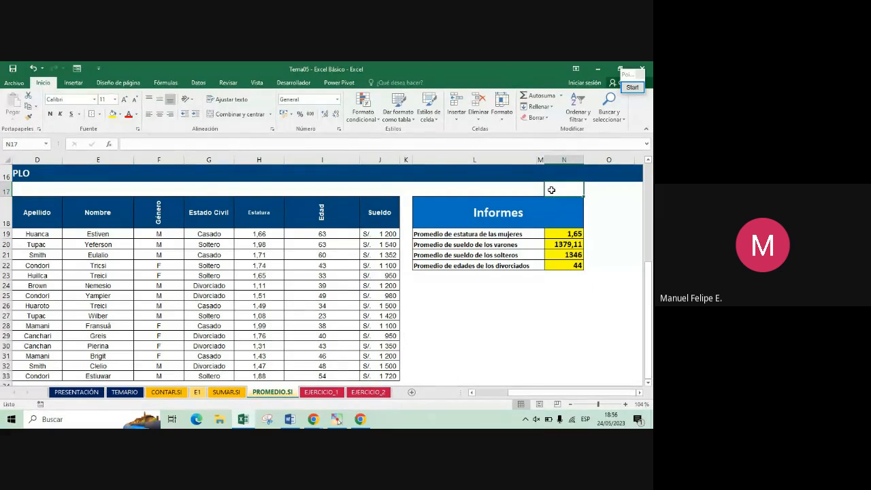
pyautogui.press('Home')
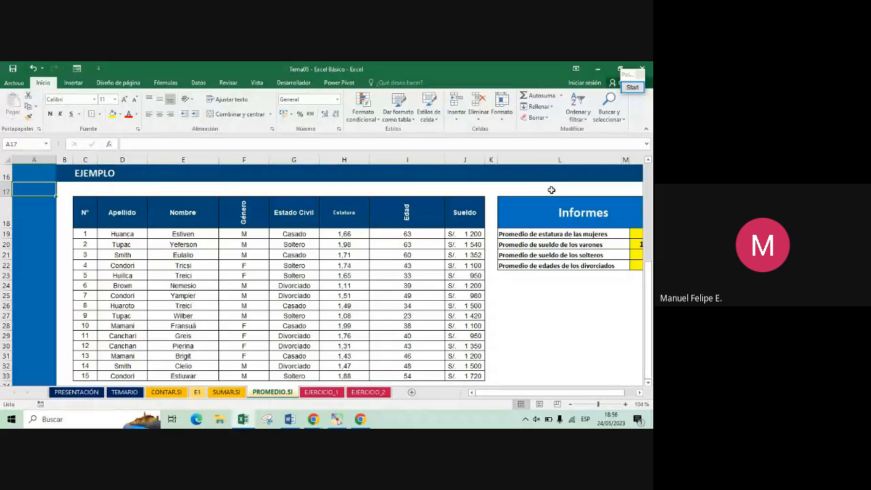
pyautogui.hotkey('ctrl', 'Home')
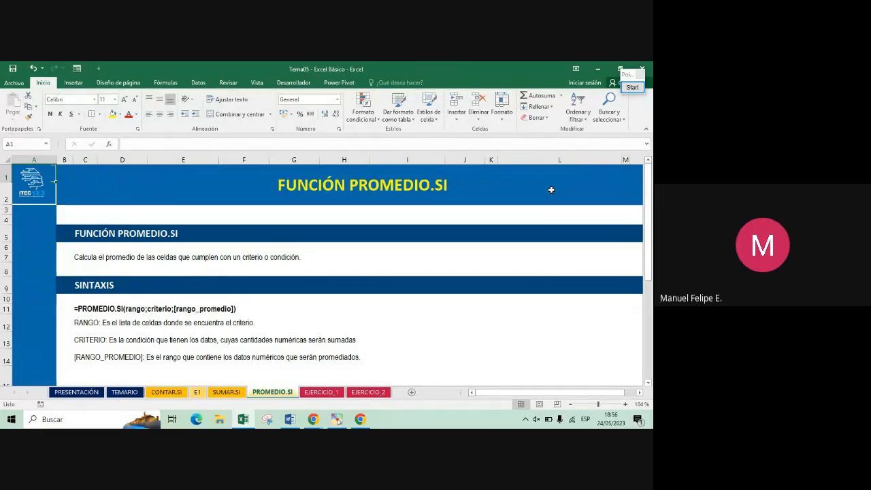
# - Show the average age of the divorciados in N22 with two decimals, and view the whole Informes table
pyautogui.hotkey('ctrl', 'Down')
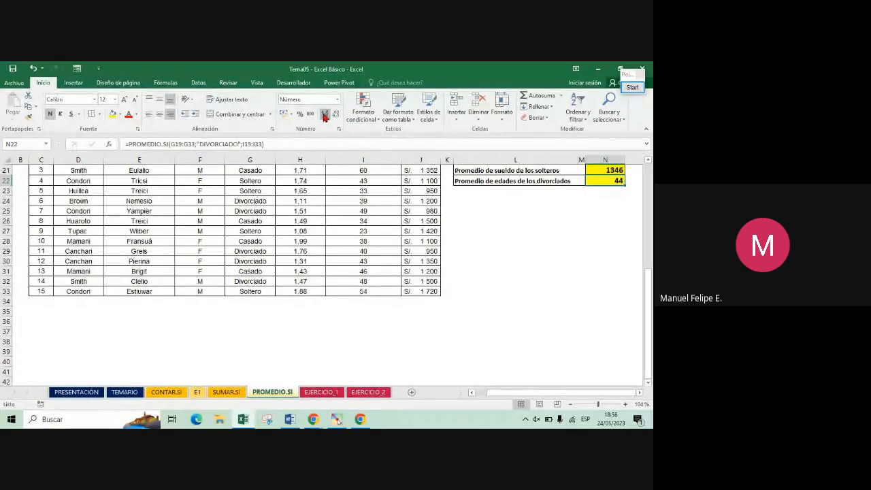
pyautogui.click(325, 117)
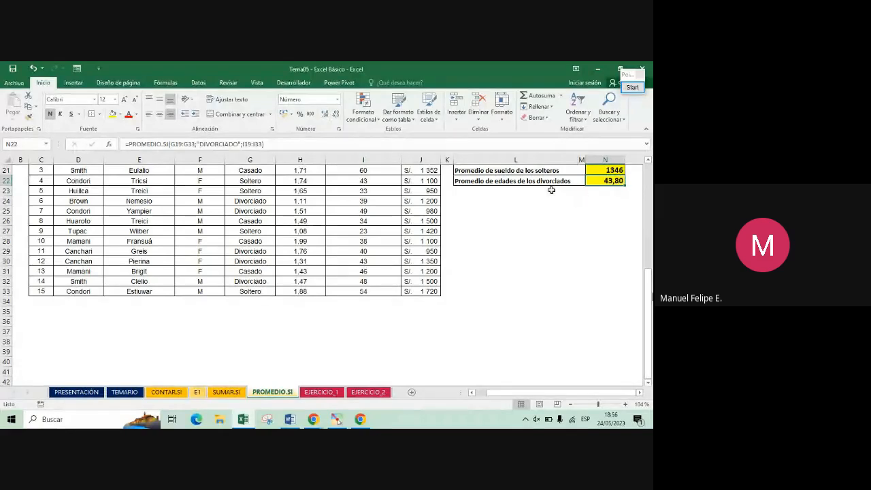
pyautogui.moveTo(649, 303); pyautogui.dragTo(651, 298)
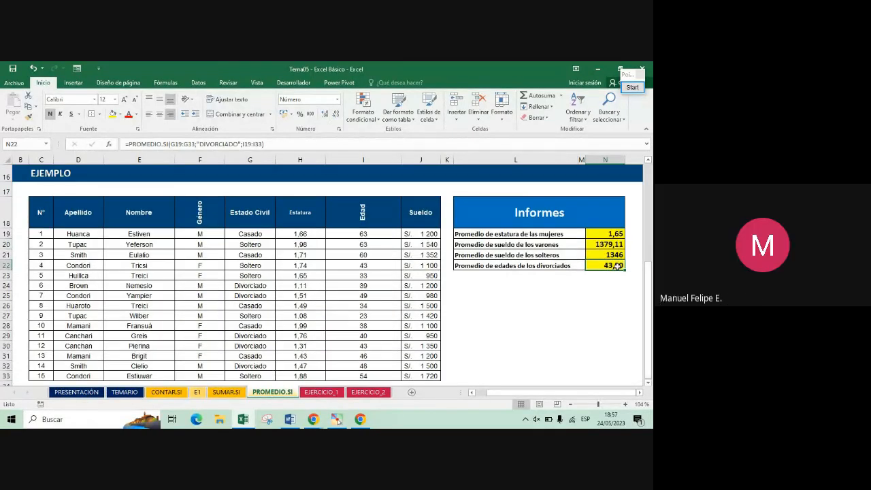
# - Start the screen annotation and frame the N22 result with a yellow rectangle, replacing it with a red one
pyautogui.click(633, 87)
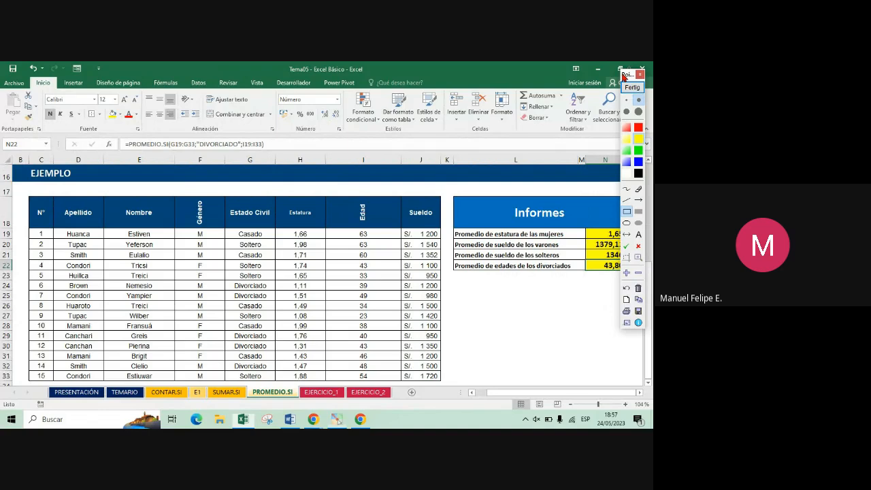
pyautogui.moveTo(623, 77); pyautogui.dragTo(23, 149)
pyautogui.moveTo(626, 261); pyautogui.dragTo(583, 271)
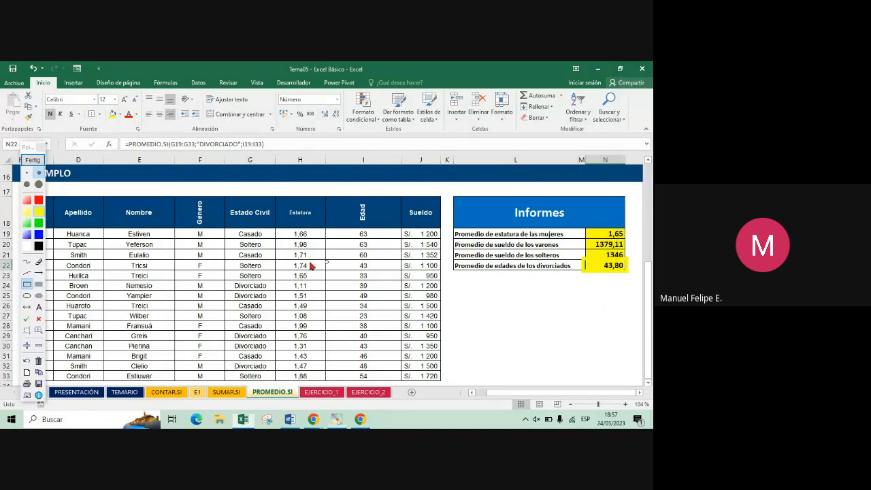
pyautogui.click(38, 200)
pyautogui.moveTo(582, 256); pyautogui.dragTo(629, 275)
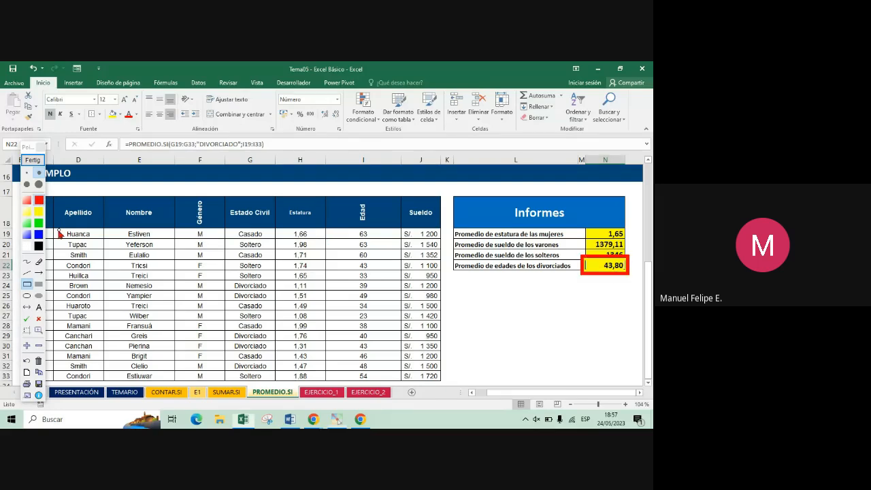
# - Draw a red arrow from N22 to the decimal controls, examine them magnified, and end the annotation
pyautogui.click(39, 273)
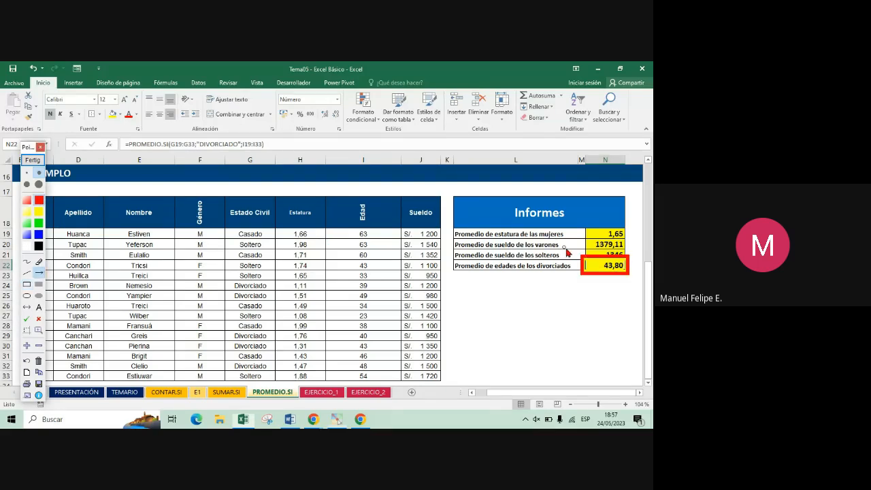
pyautogui.moveTo(582, 256); pyautogui.dragTo(340, 130)
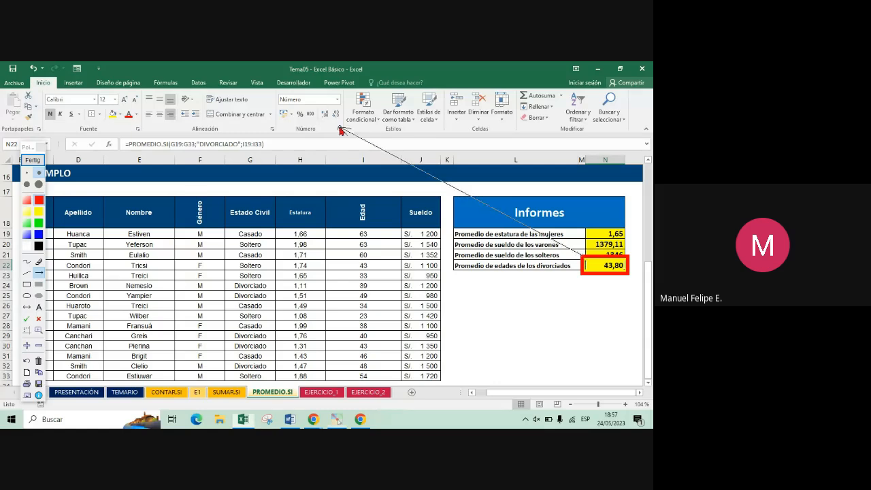
pyautogui.moveTo(341, 128); pyautogui.dragTo(333, 124)
pyautogui.scroll(4, 334, 123)
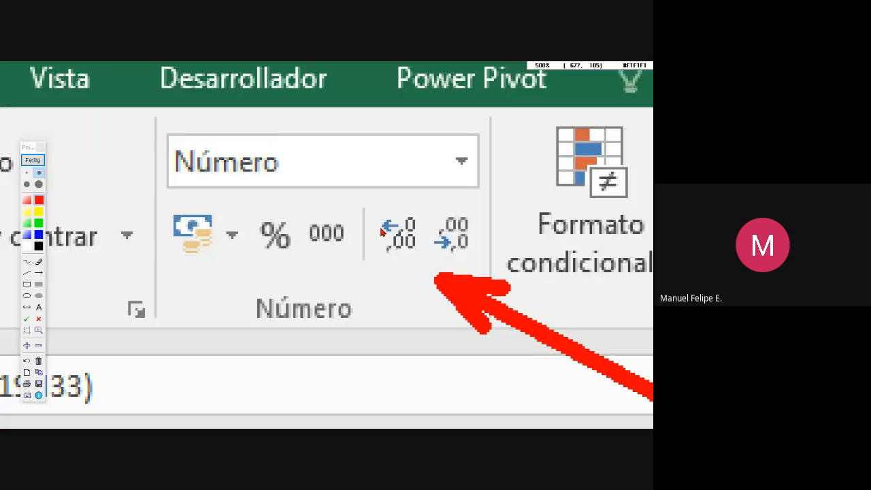
pyautogui.click(406, 260)
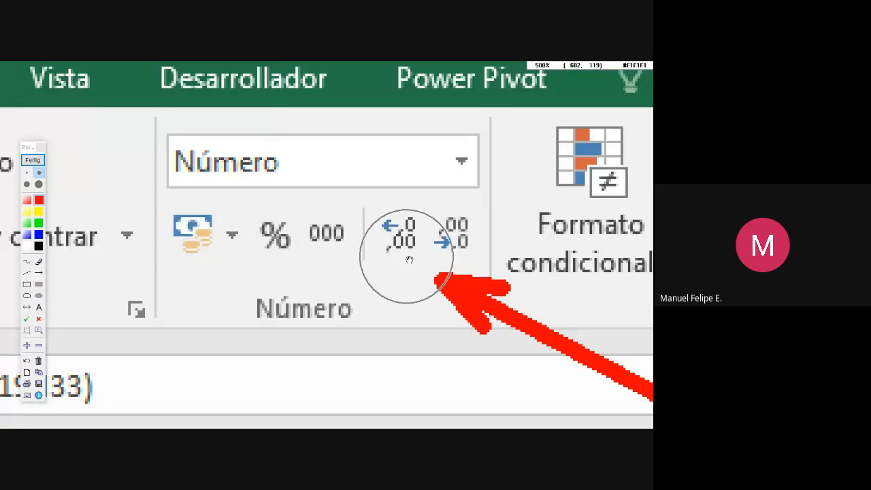
pyautogui.click(457, 241)
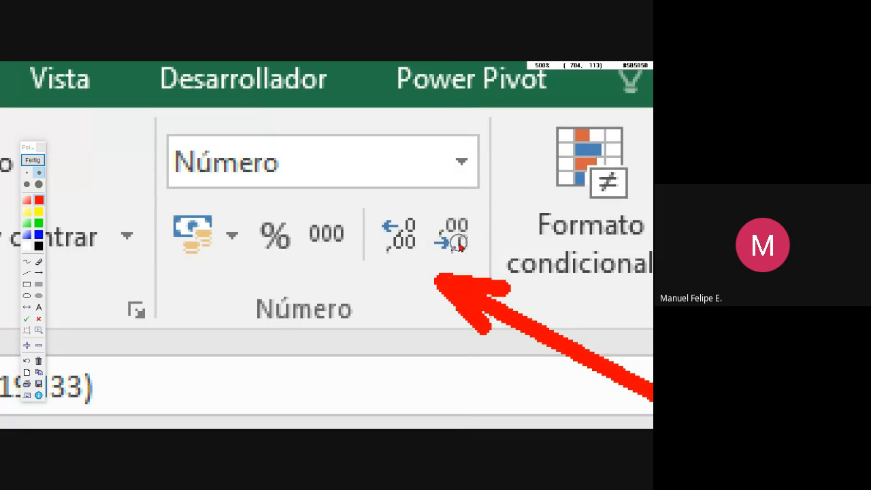
pyautogui.rightClick(459, 245)
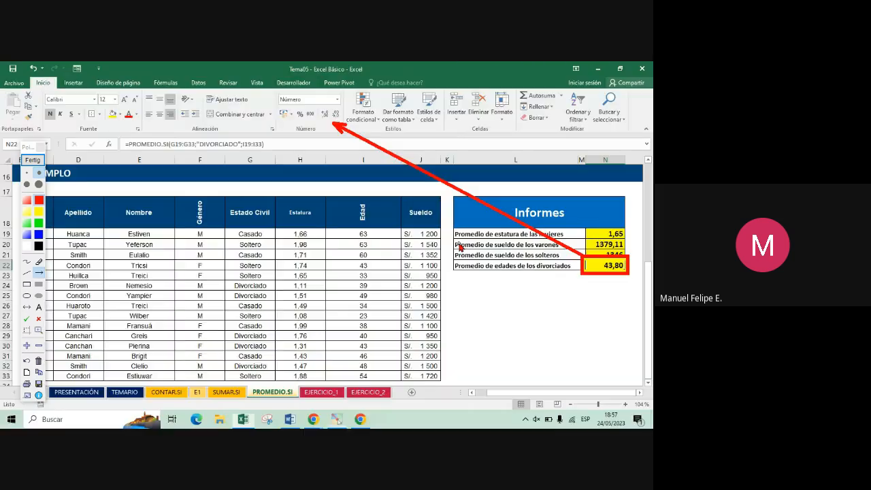
pyautogui.click(37, 160)
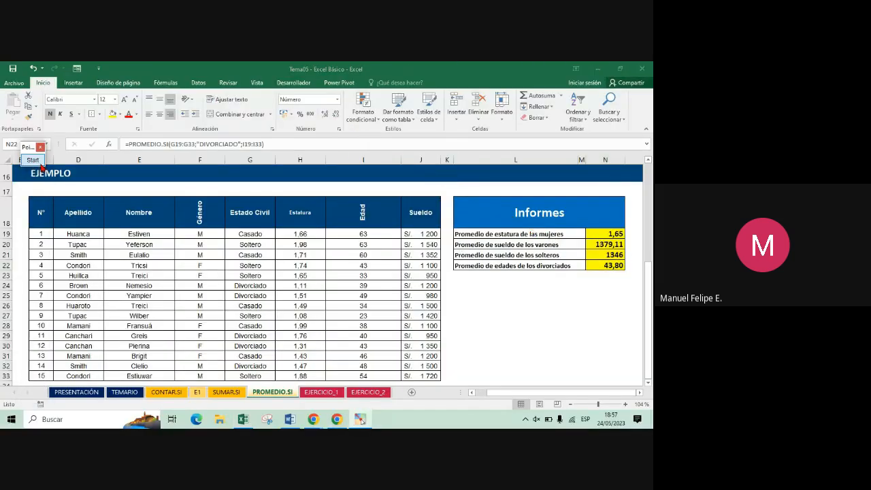
# - Reduce the number format of the divorciados average in N22 to zero decimals
pyautogui.click(615, 265)
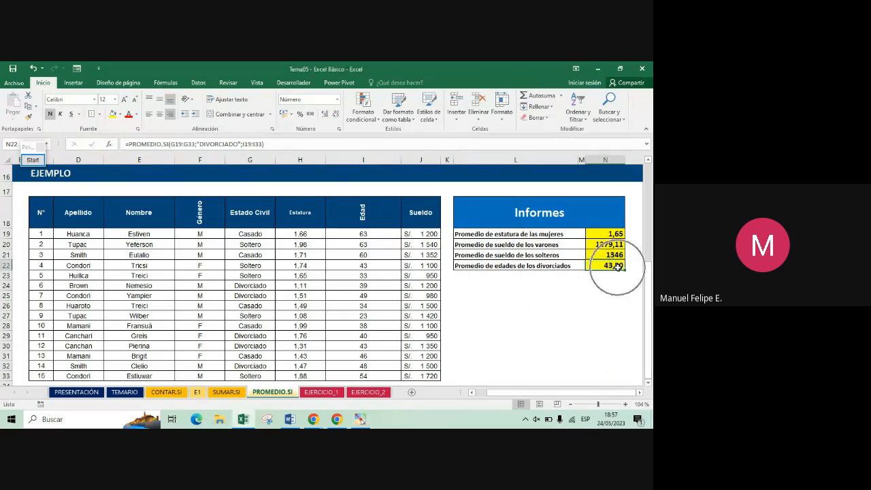
pyautogui.click(618, 268)
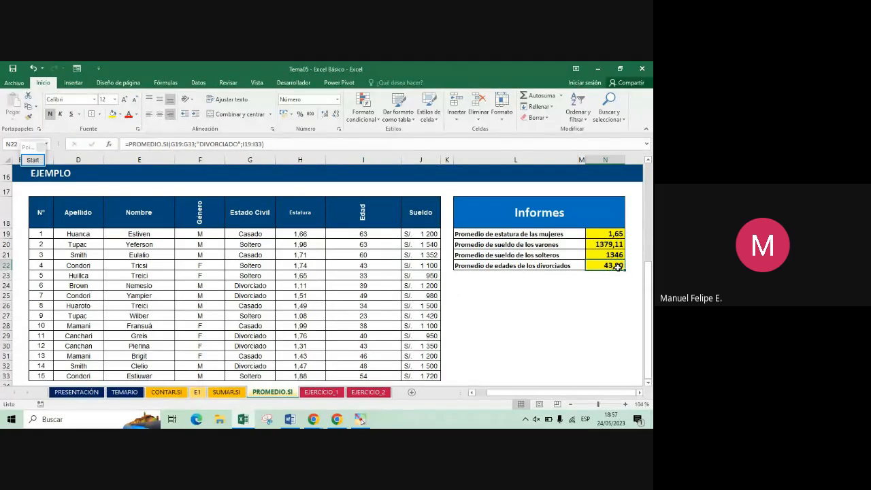
pyautogui.click(336, 119)
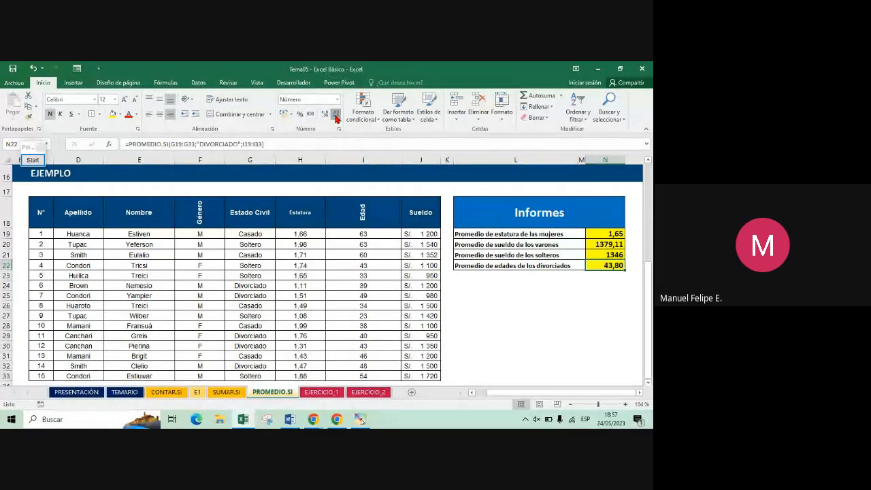
pyautogui.press('ctrl')
pyautogui.press('ctrl')
pyautogui.press('ctrl')
pyautogui.press('ctrl')
pyautogui.press('ctrl')
pyautogui.press('ctrl')
pyautogui.press('ctrl')
pyautogui.press('ctrl')
pyautogui.press('ctrl')
pyautogui.click(335, 119)
pyautogui.click(335, 120)
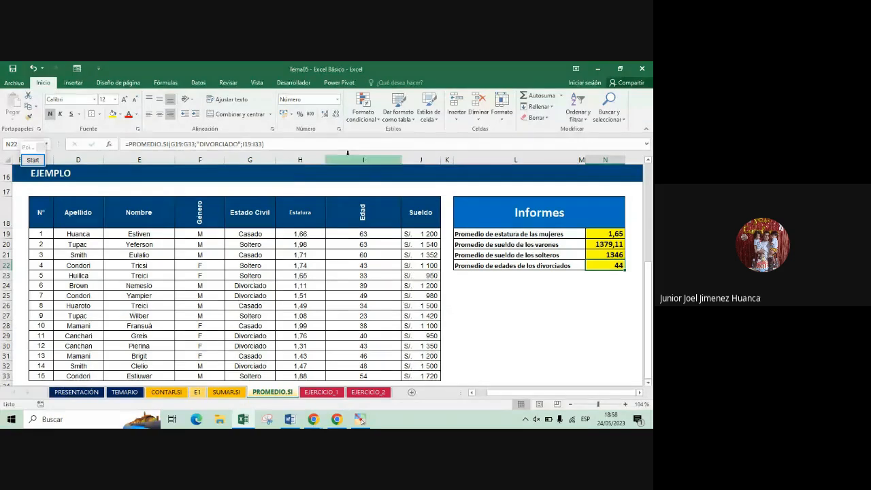
# - Return from the Informes results to cell A1 of the PROMEDIO.SI sheet
pyautogui.press('Up')
pyautogui.press('Up')
pyautogui.press('Up')
pyautogui.press('Up')
pyautogui.press('Up')
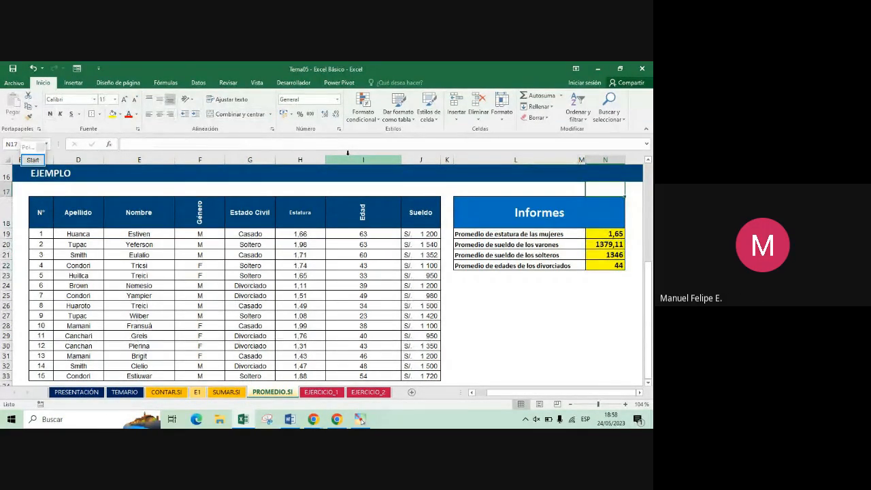
pyautogui.hotkey('ctrl', 'Home')
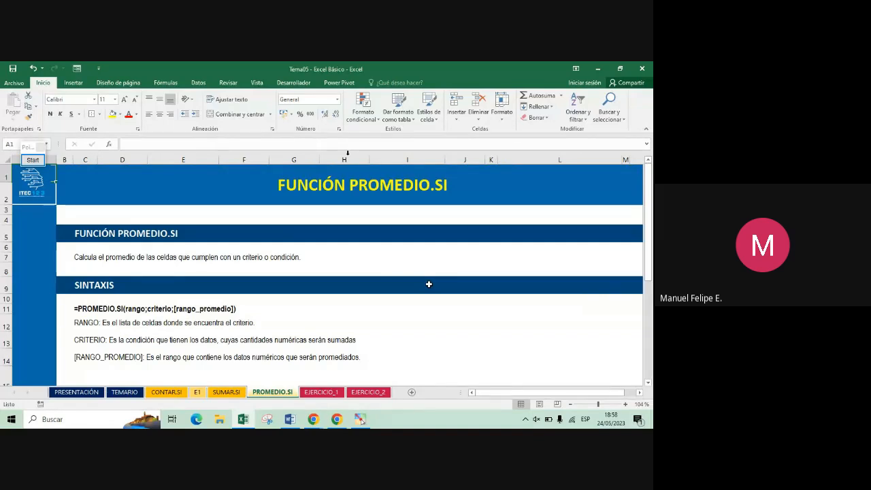
# - Open the EJERCICIO_2 sheet, look over its ten questions, and select the worker table B2:H18
pyautogui.click(368, 393)
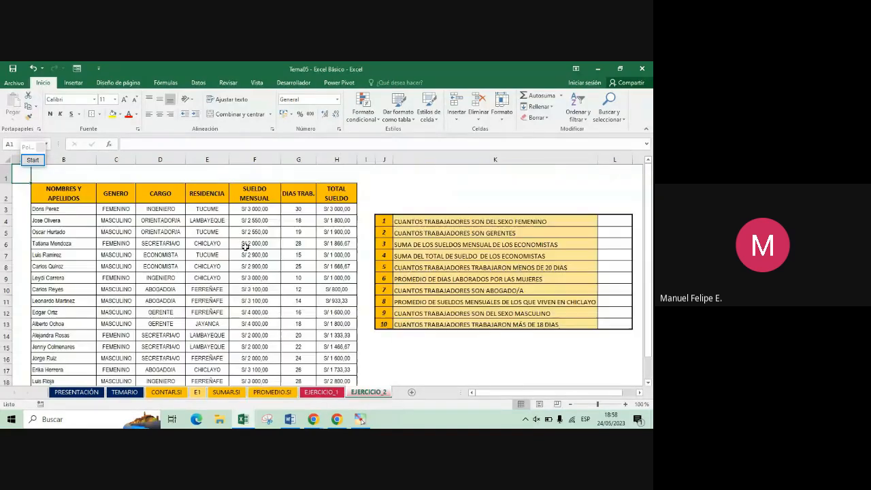
pyautogui.moveTo(648, 172); pyautogui.dragTo(649, 198)
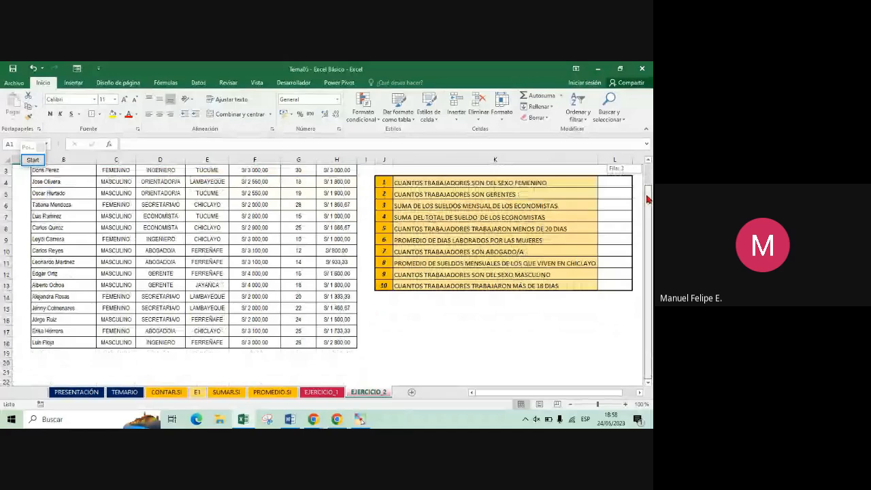
pyautogui.moveTo(648, 198); pyautogui.dragTo(647, 167)
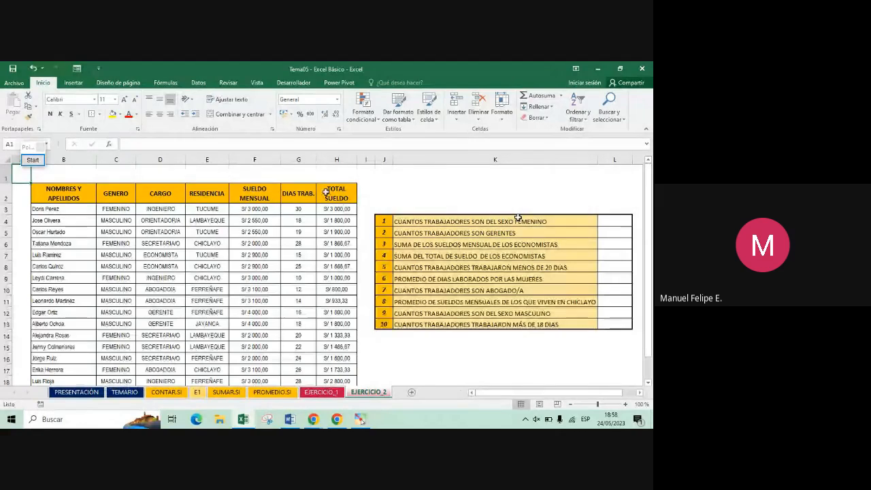
pyautogui.moveTo(326, 193); pyautogui.dragTo(63, 319)
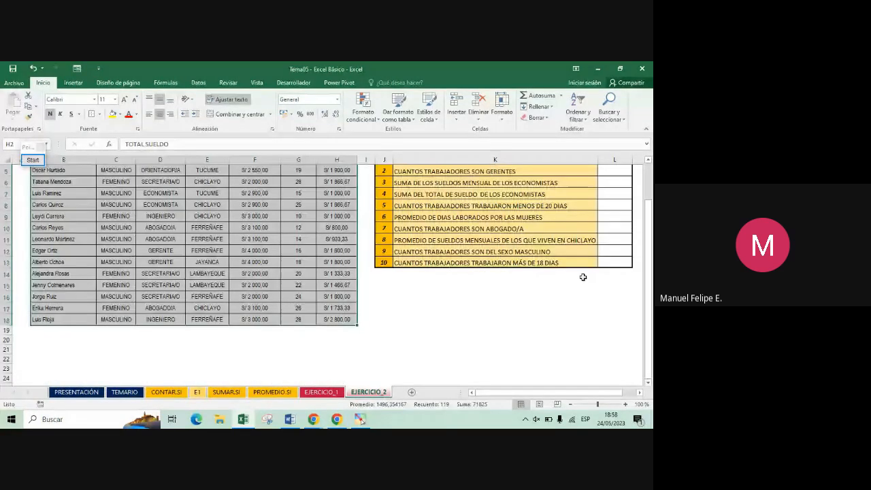
# - Return to cell A1 of EJERCICIO_2, then open the TEMARIO sheet and select the session 5 row on Contar.si, Sumar.Si and Promedio.Si
pyautogui.moveTo(647, 253); pyautogui.dragTo(647, 211)
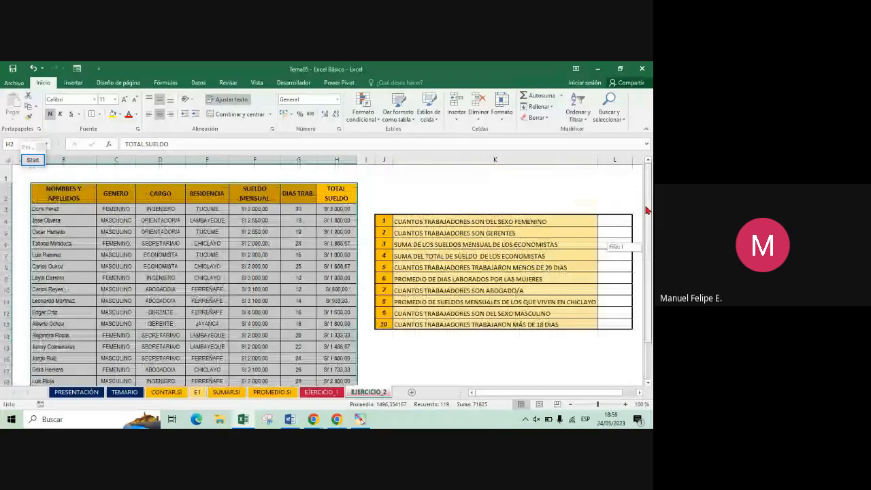
pyautogui.hotkey('ctrl', 'Home')
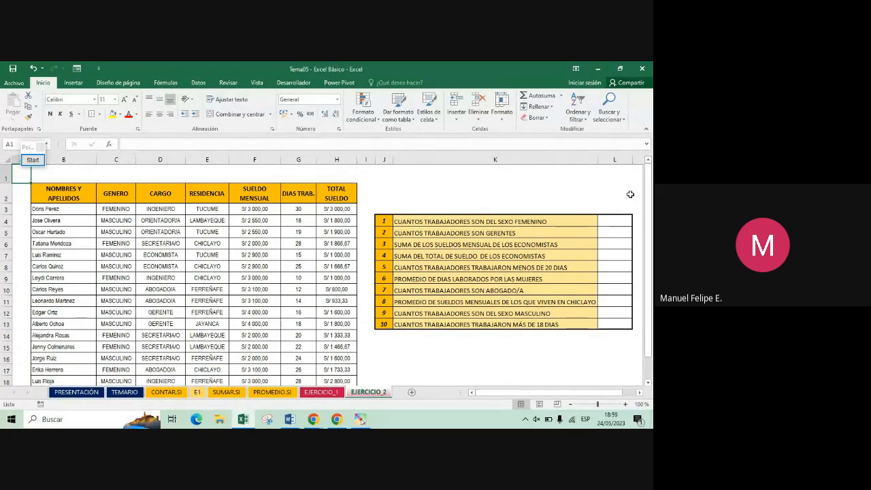
pyautogui.click(128, 393)
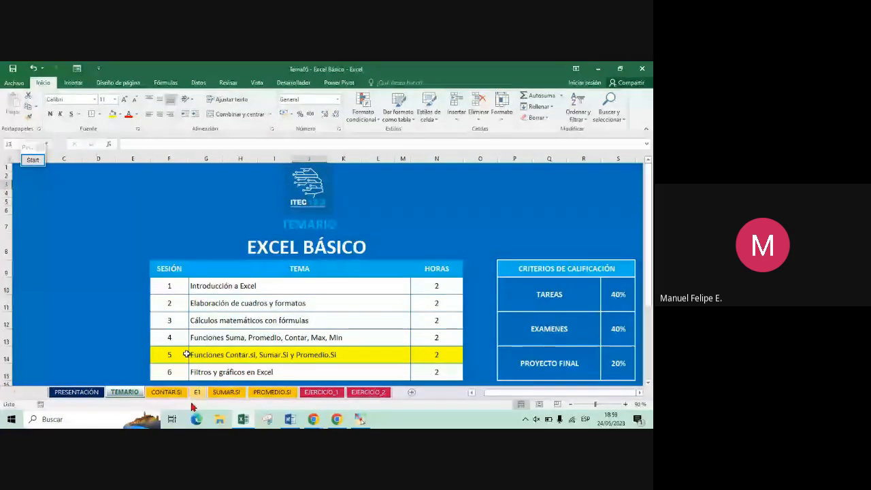
pyautogui.moveTo(169, 355); pyautogui.dragTo(424, 355)
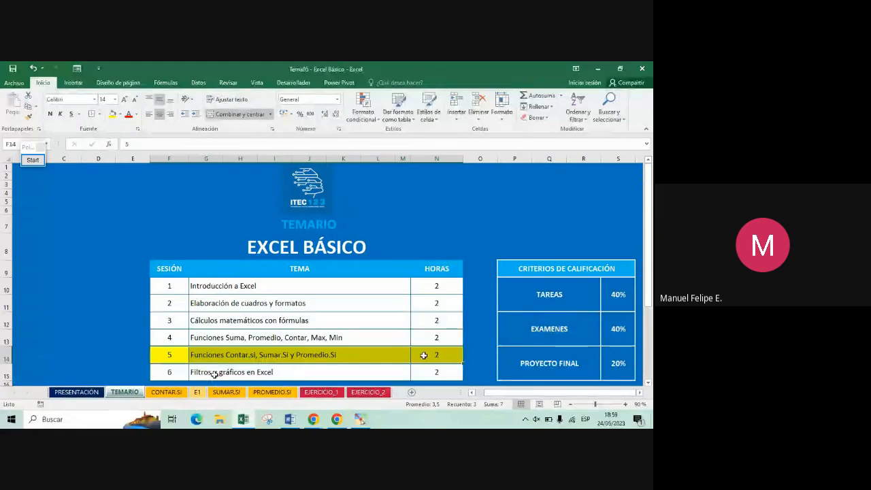
# - Review the function and syntax explanations on the CONTAR.SI, SUMAR.SI and PROMEDIO.SI sheets, returning SUMAR.SI to cell A1
pyautogui.click(167, 394)
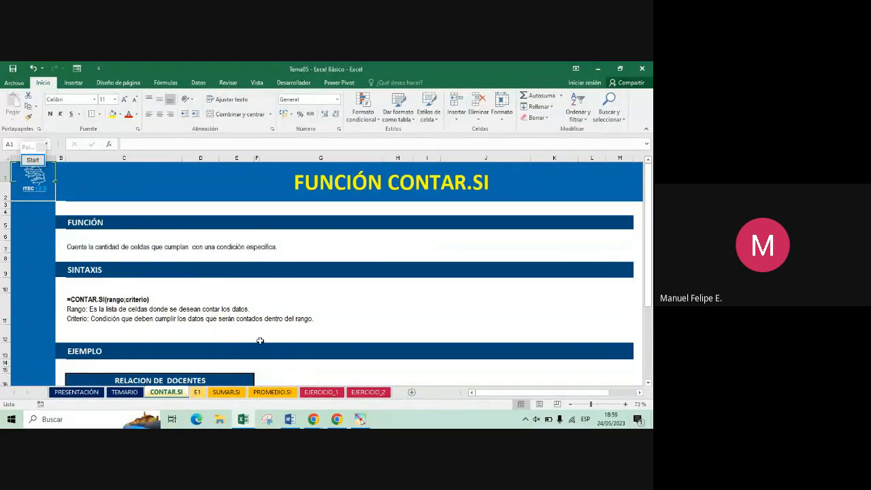
pyautogui.click(242, 395)
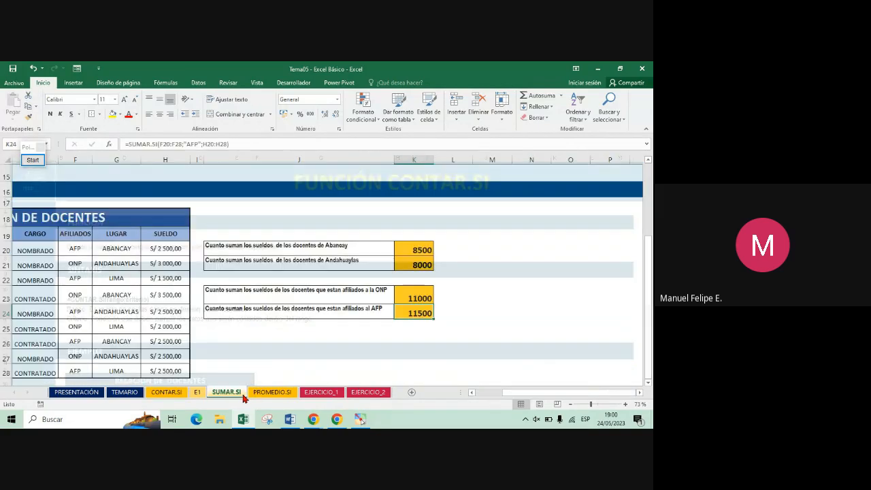
pyautogui.press('Up')
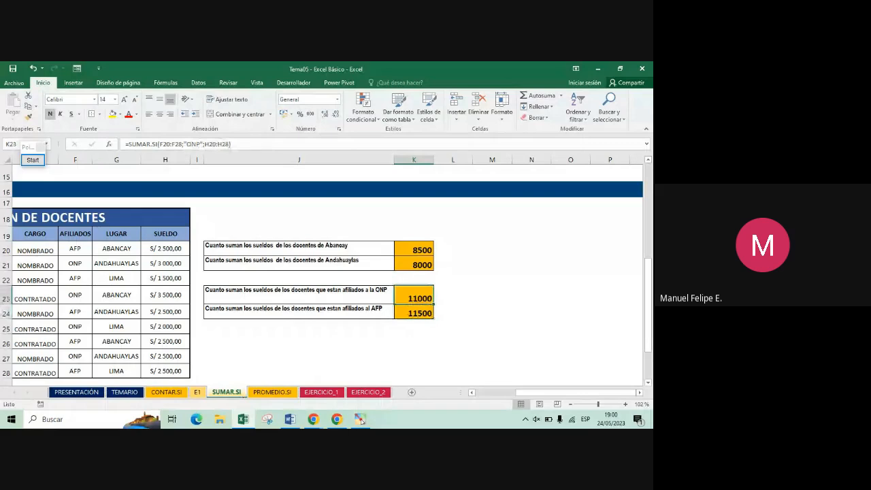
pyautogui.hotkey('ctrl', 'Home')
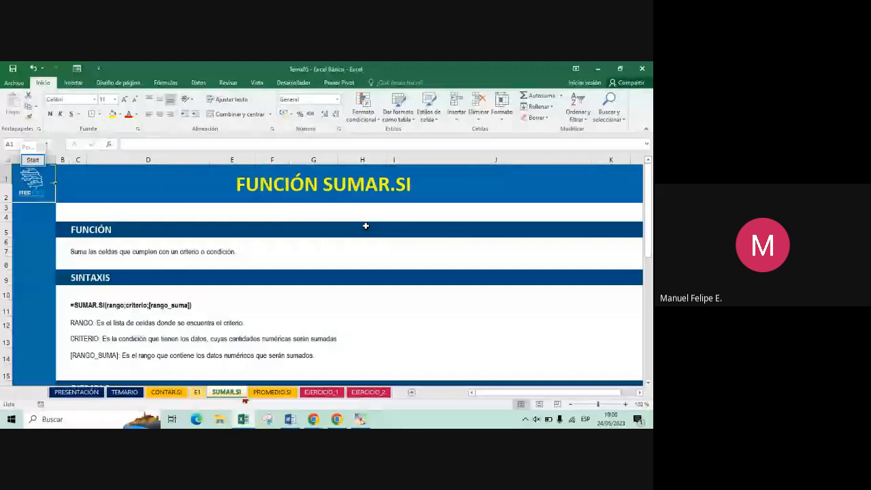
pyautogui.click(276, 392)
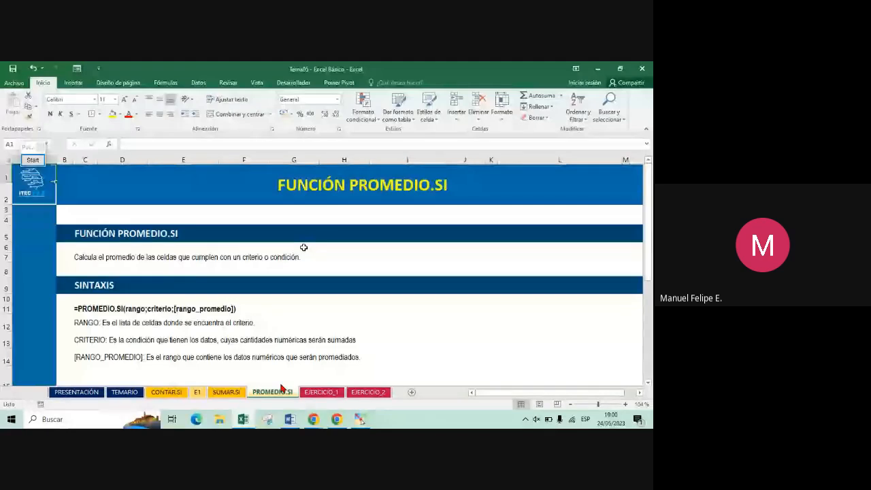